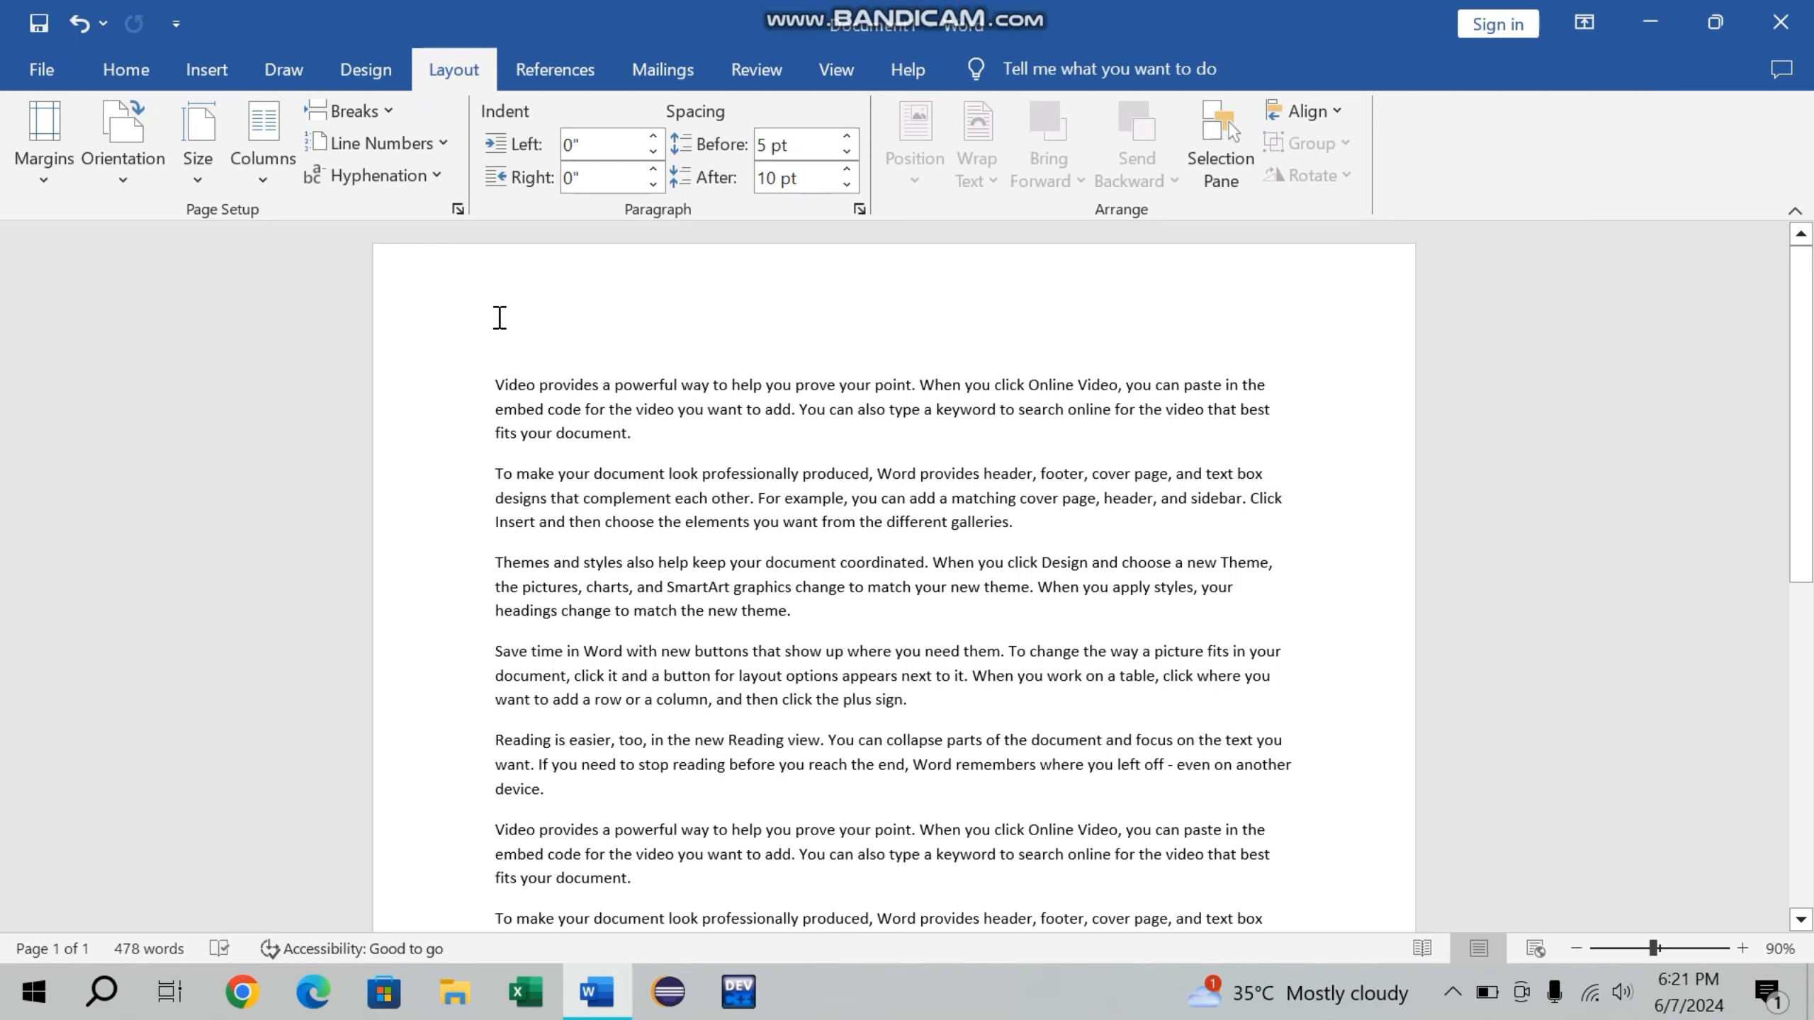
Justify all the text in the document.
key(ctrl+a)
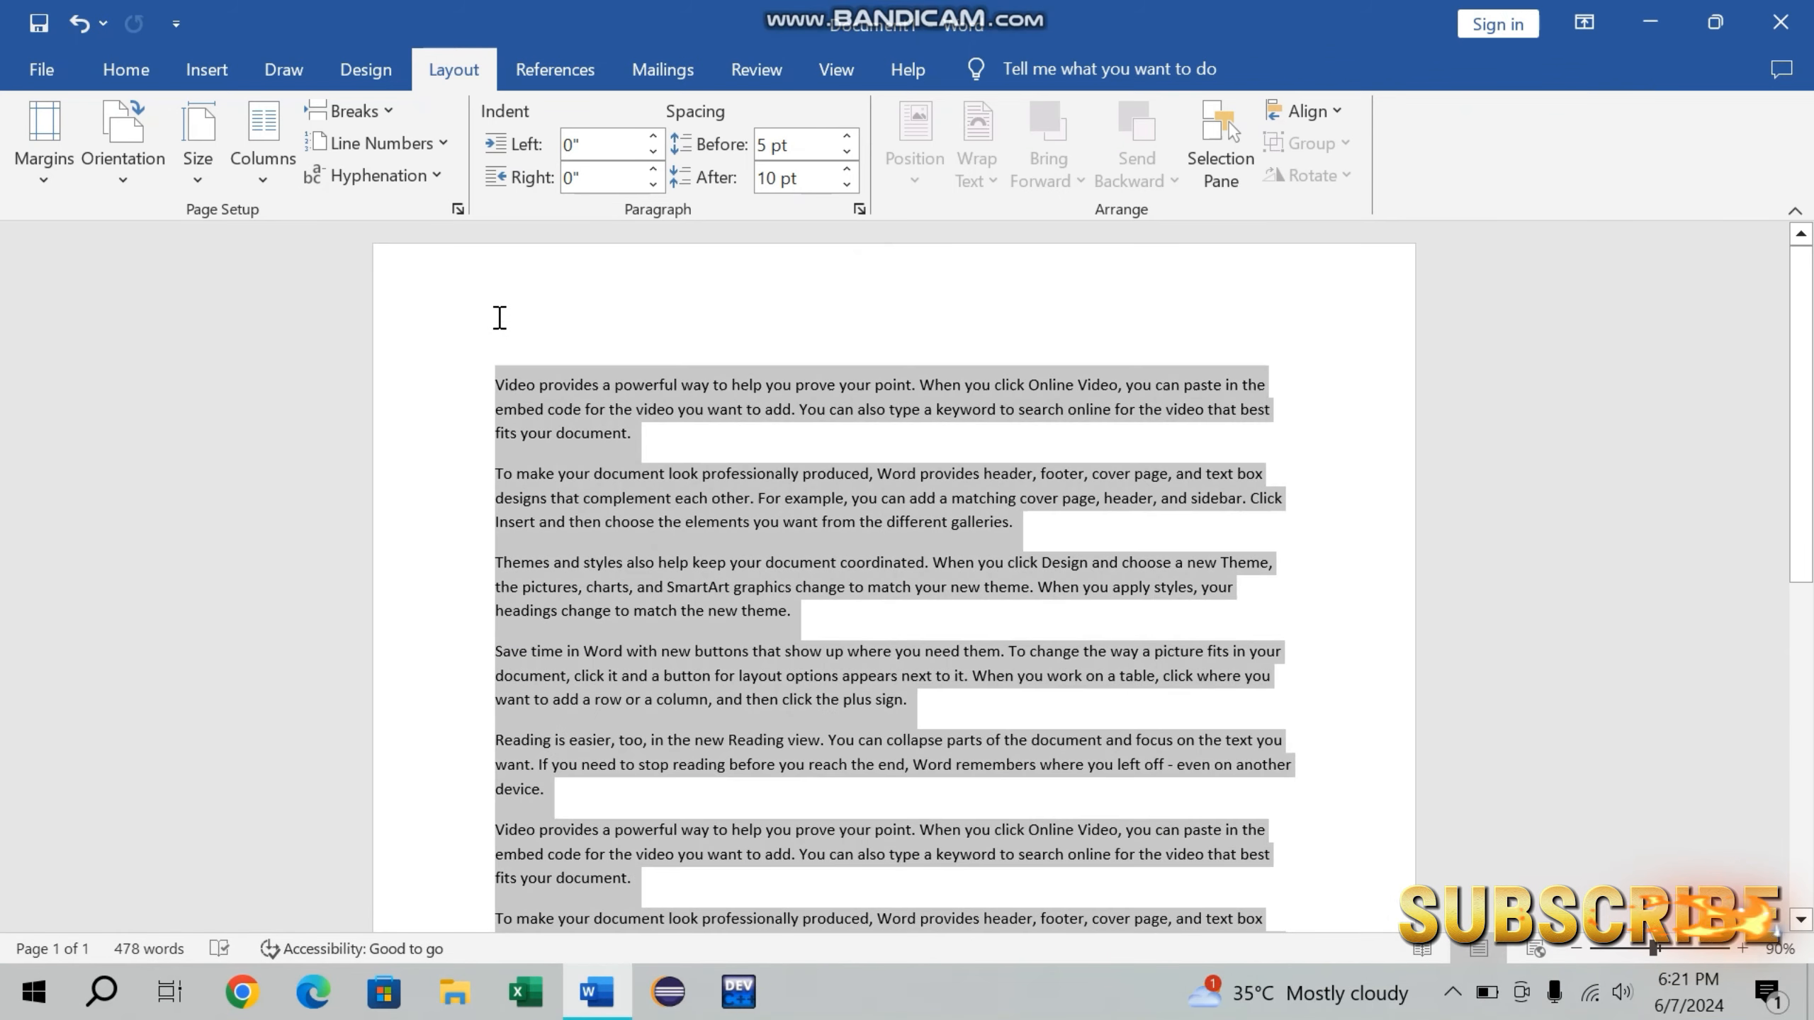
key(ctrl+j)
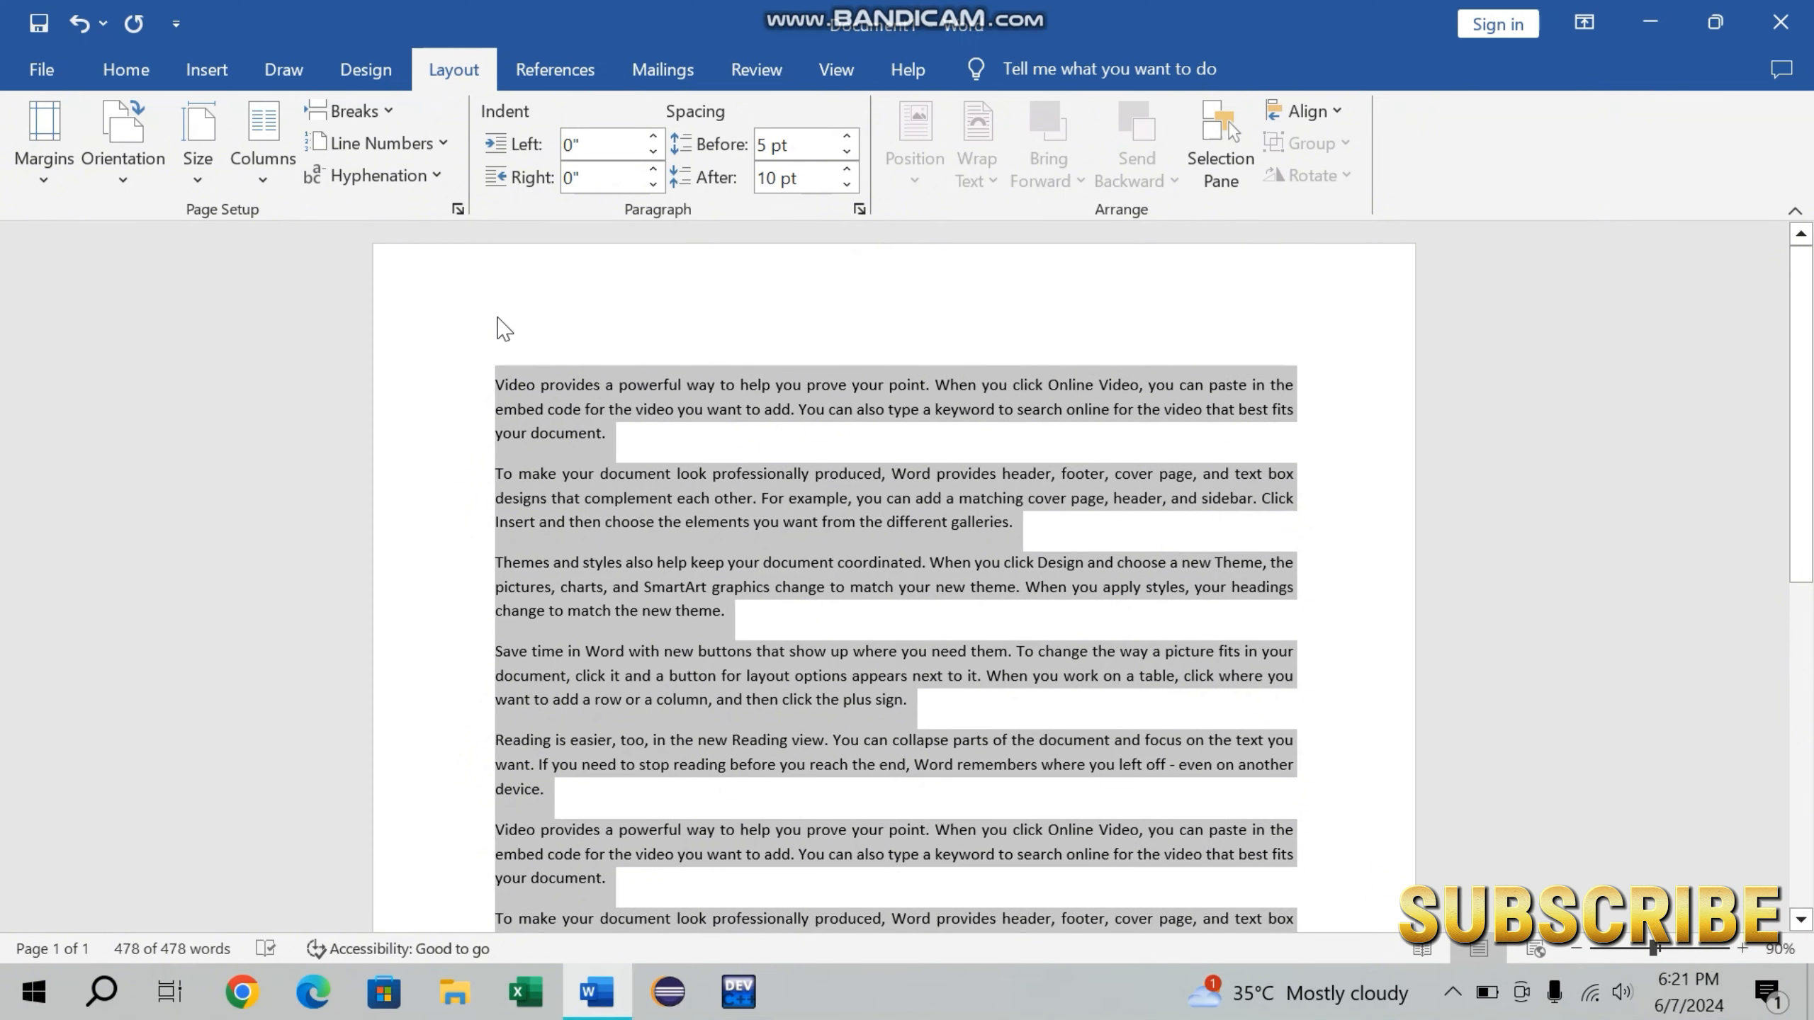
click(503, 327)
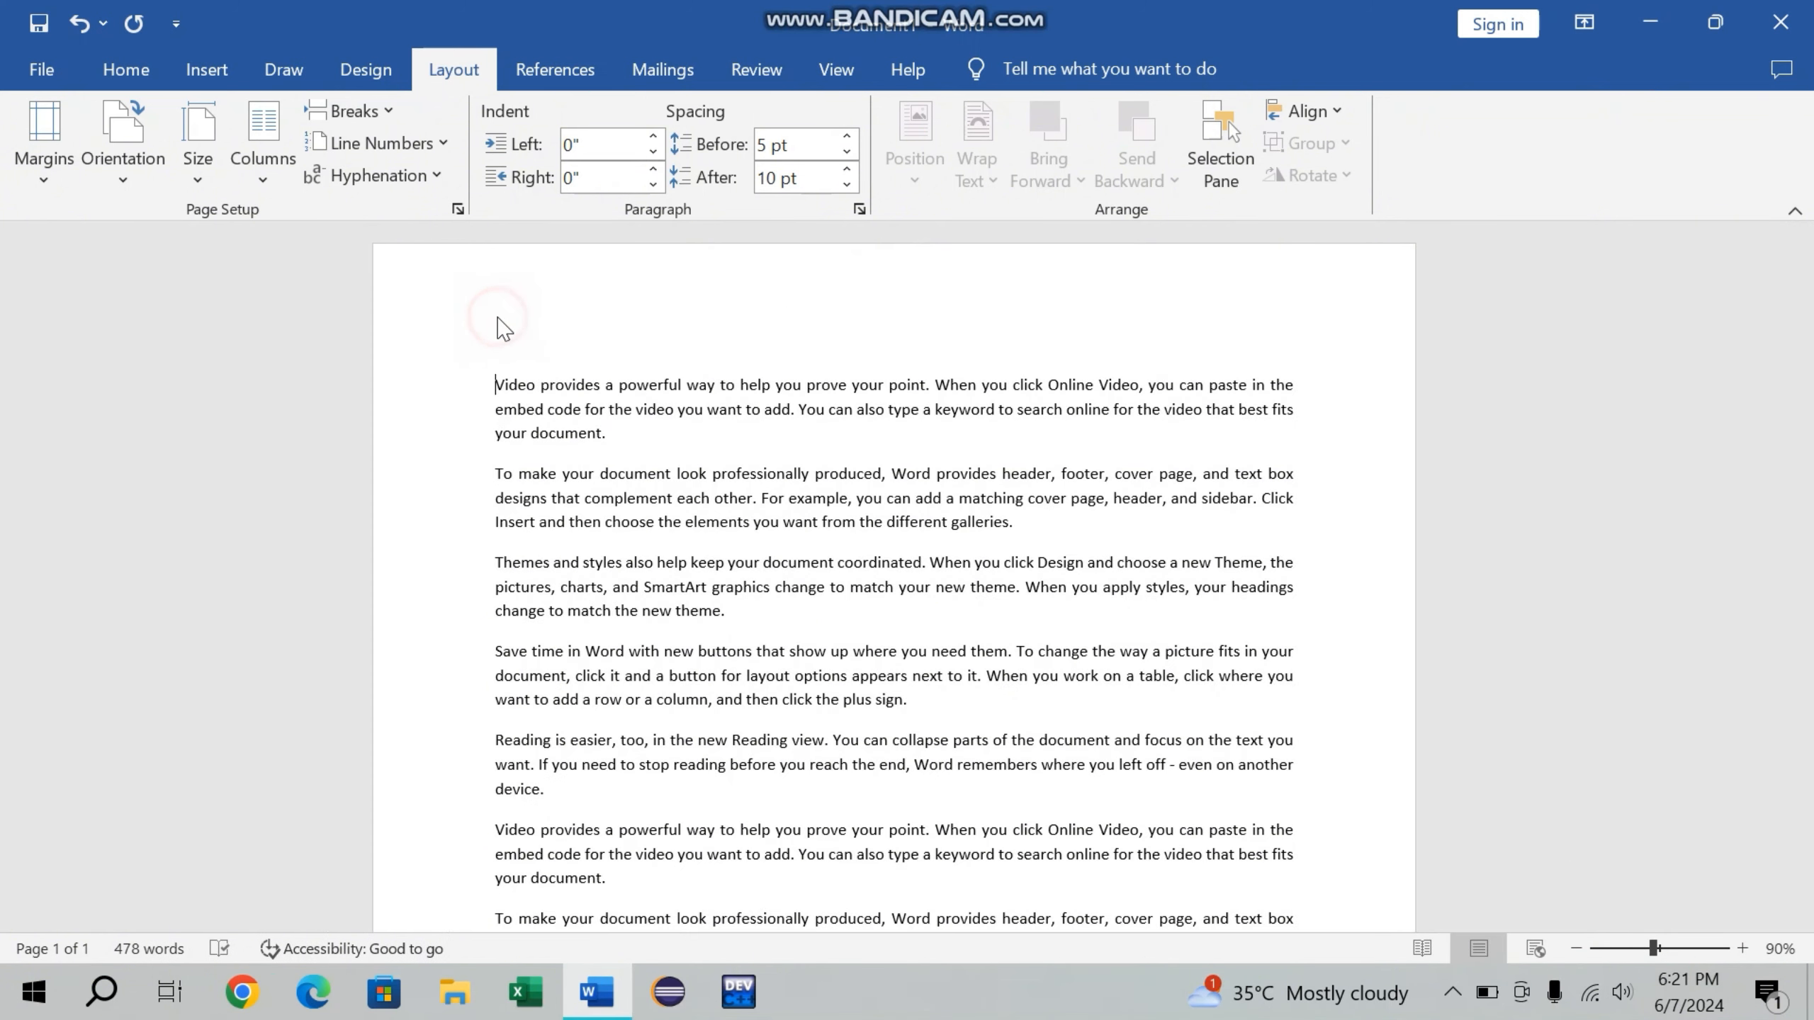
Apply the Narrow margin preset, 0.5" on every side, to the document.
click(48, 178)
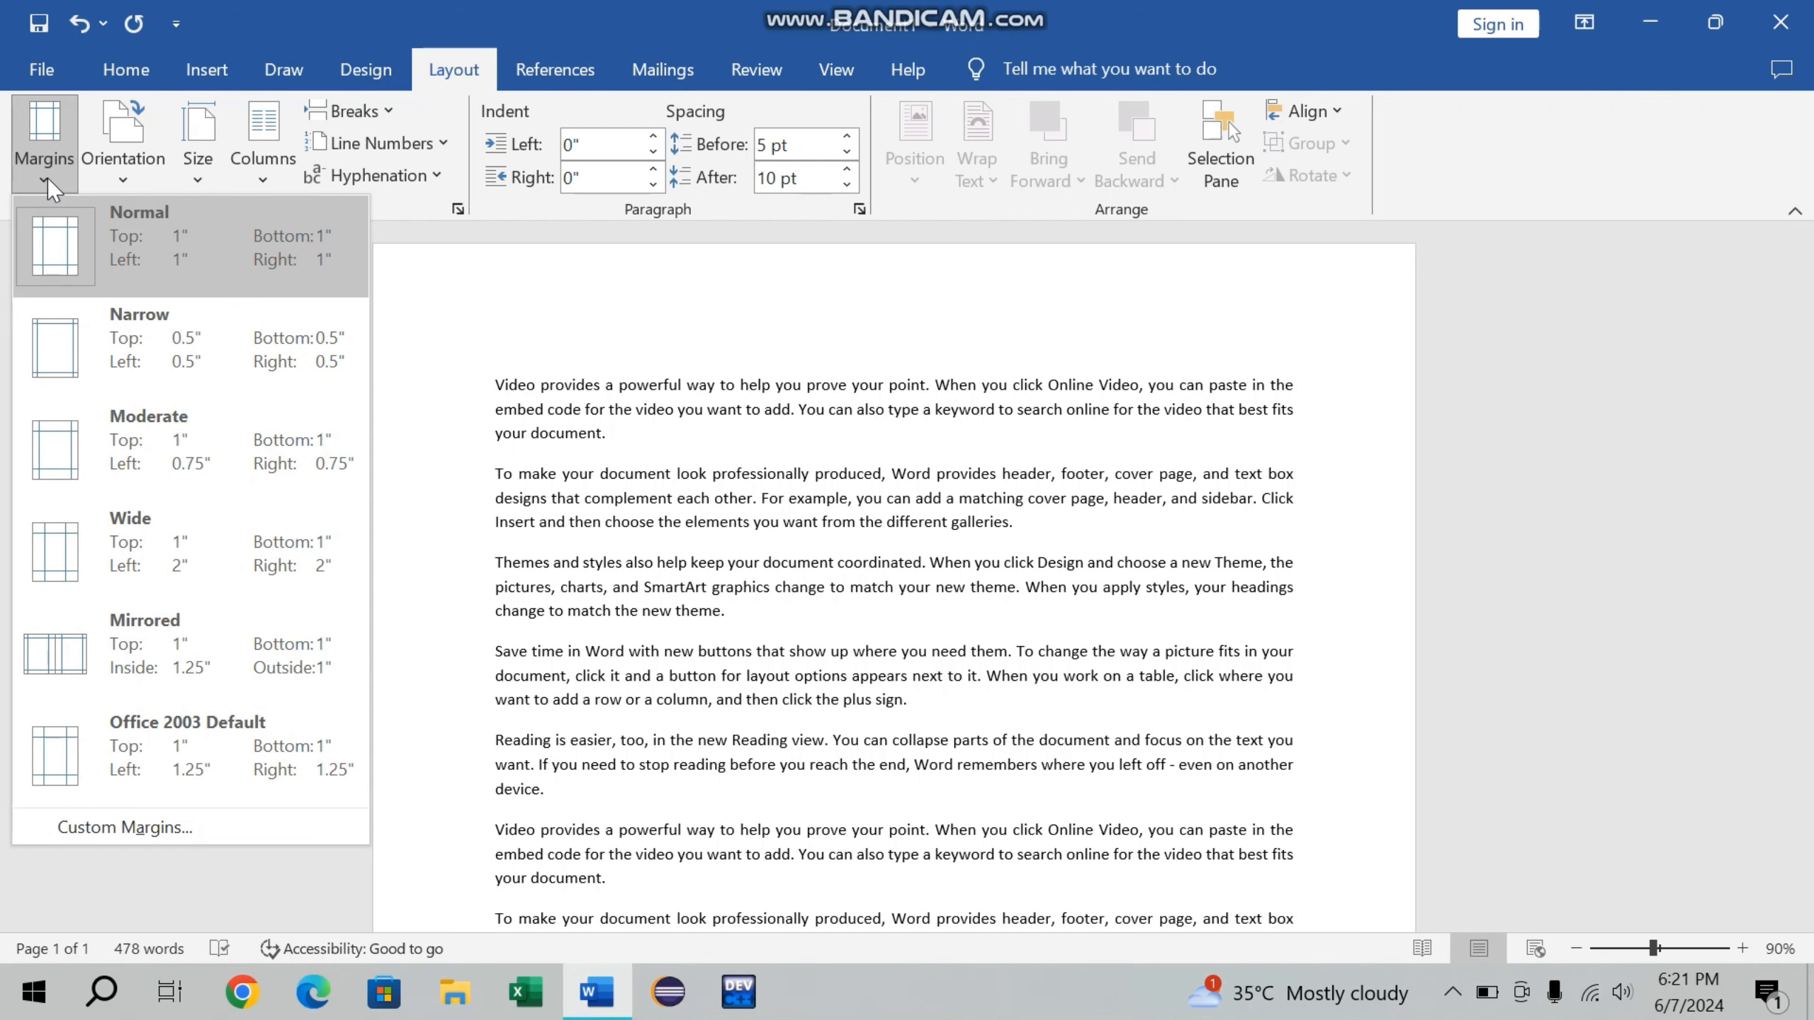
click(114, 347)
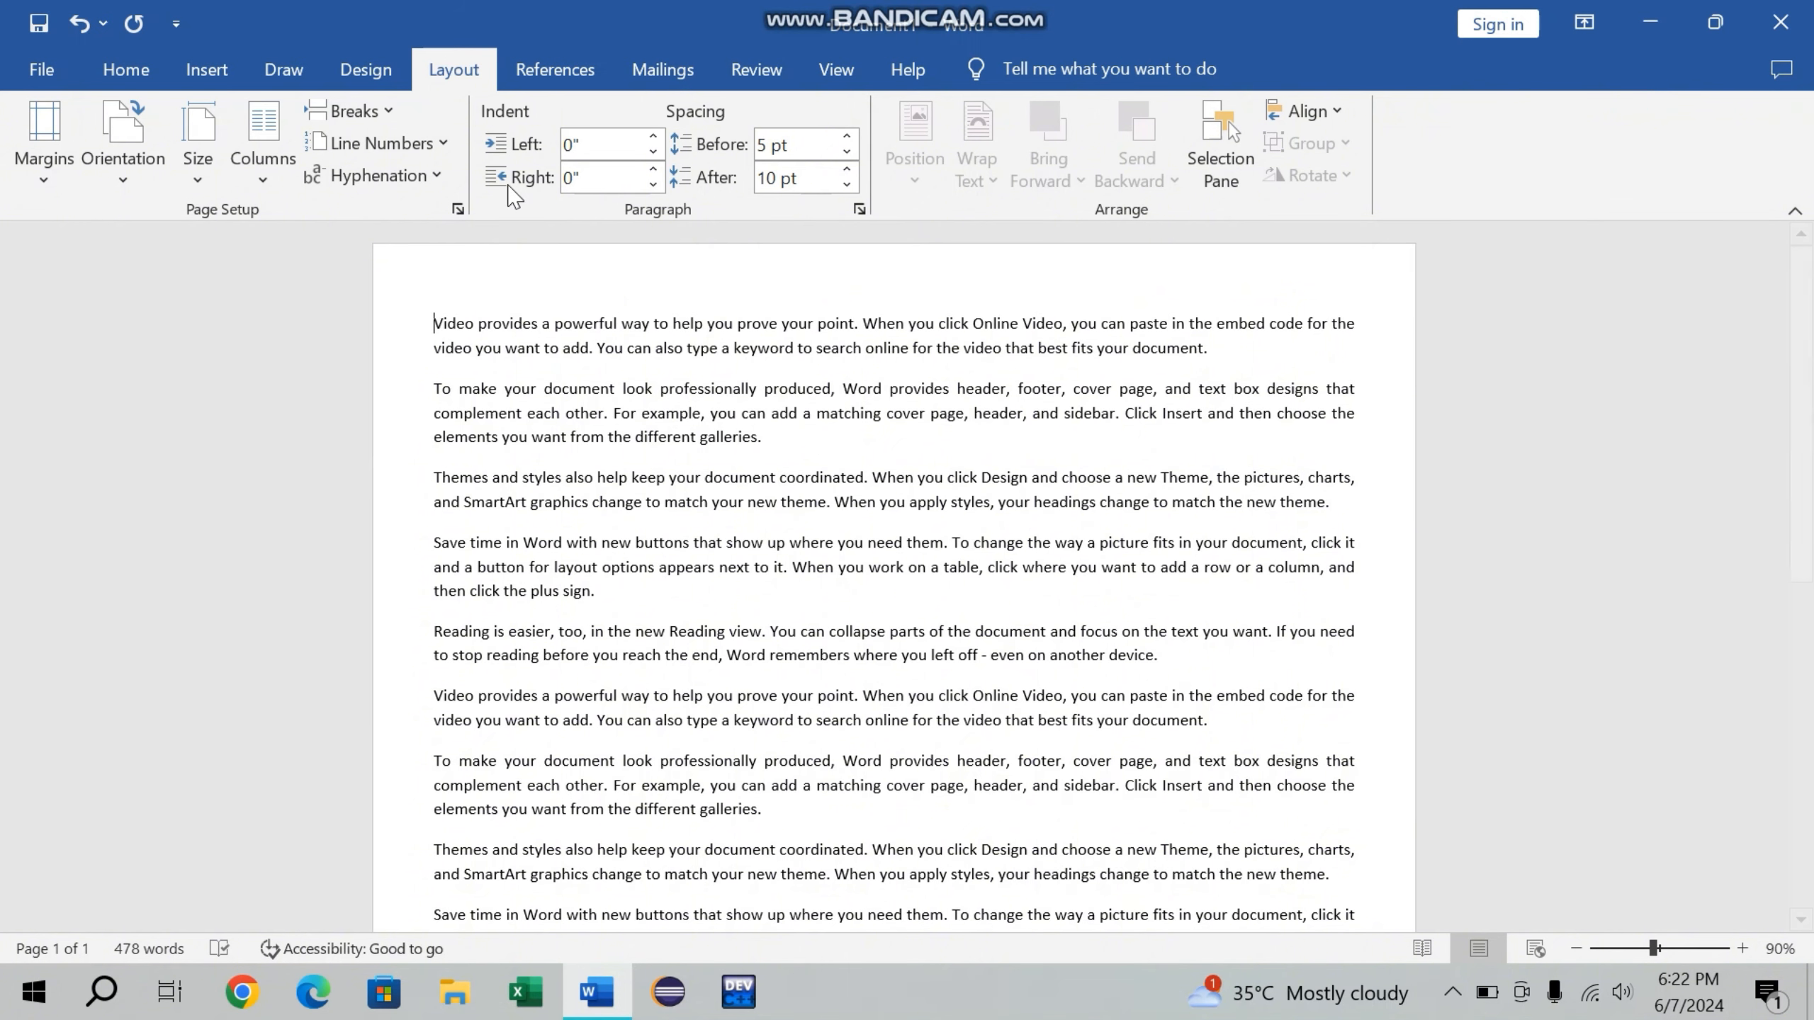
click(43, 146)
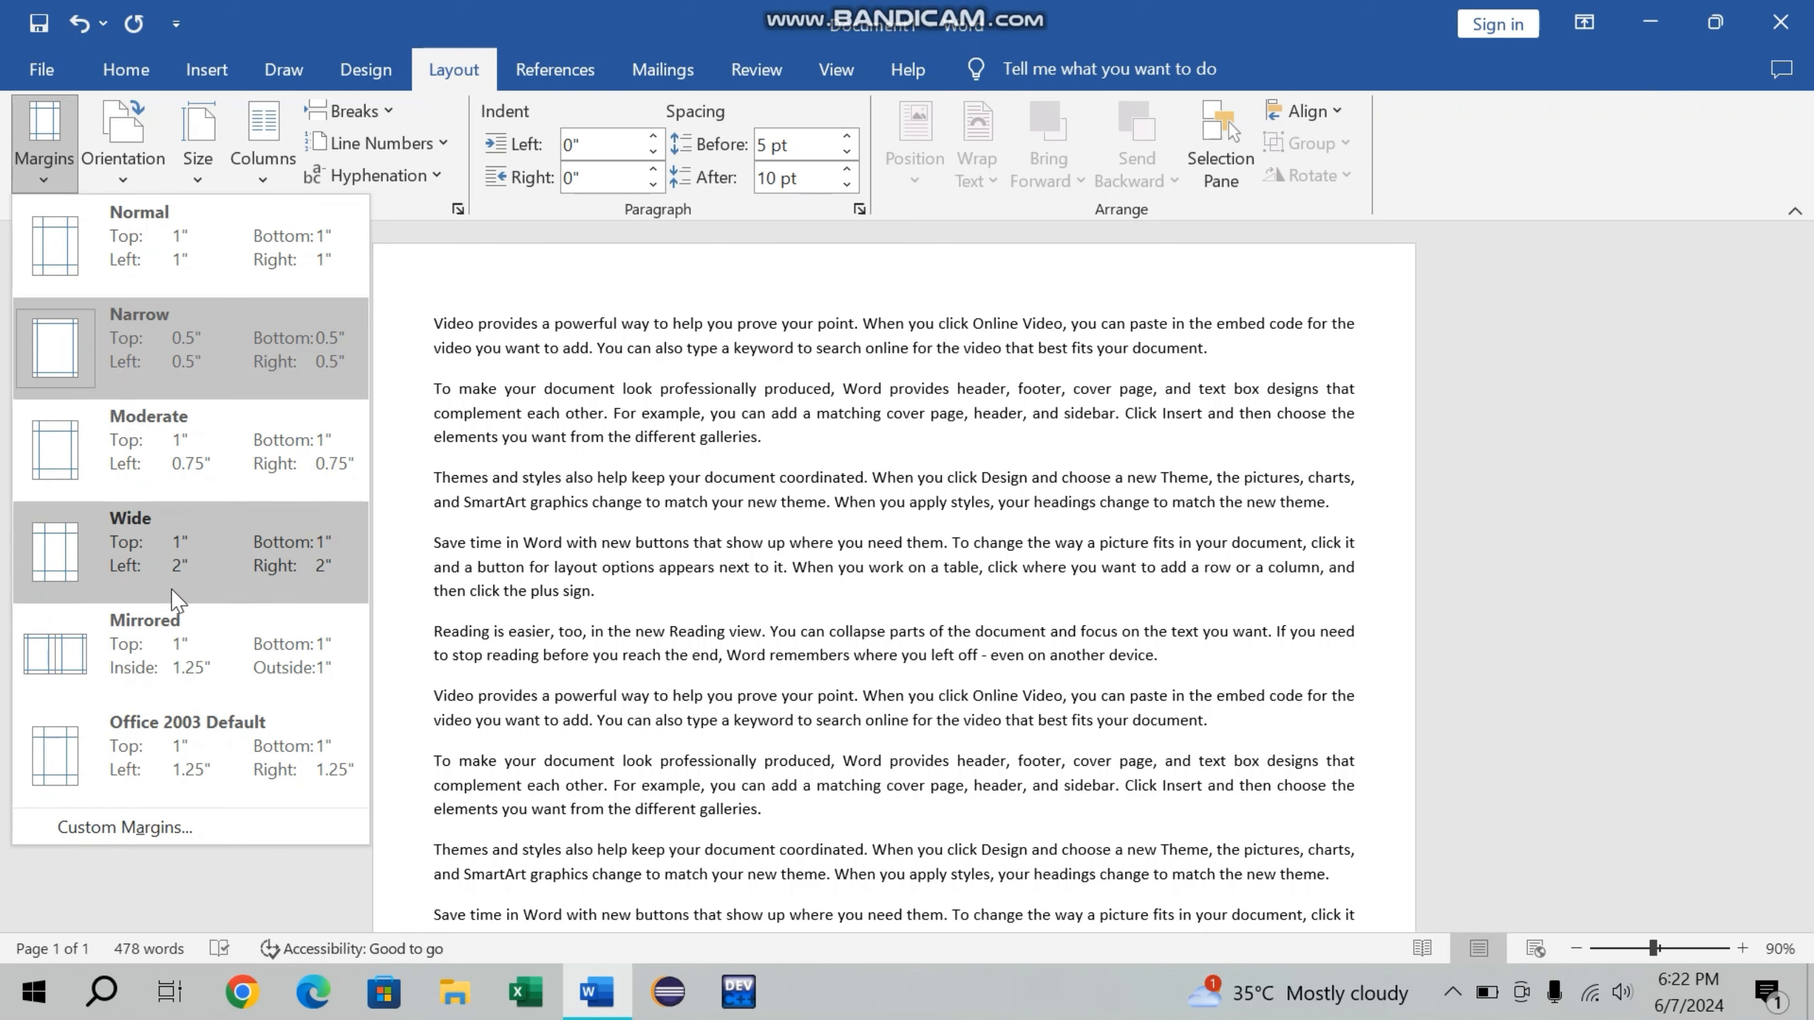
click(385, 409)
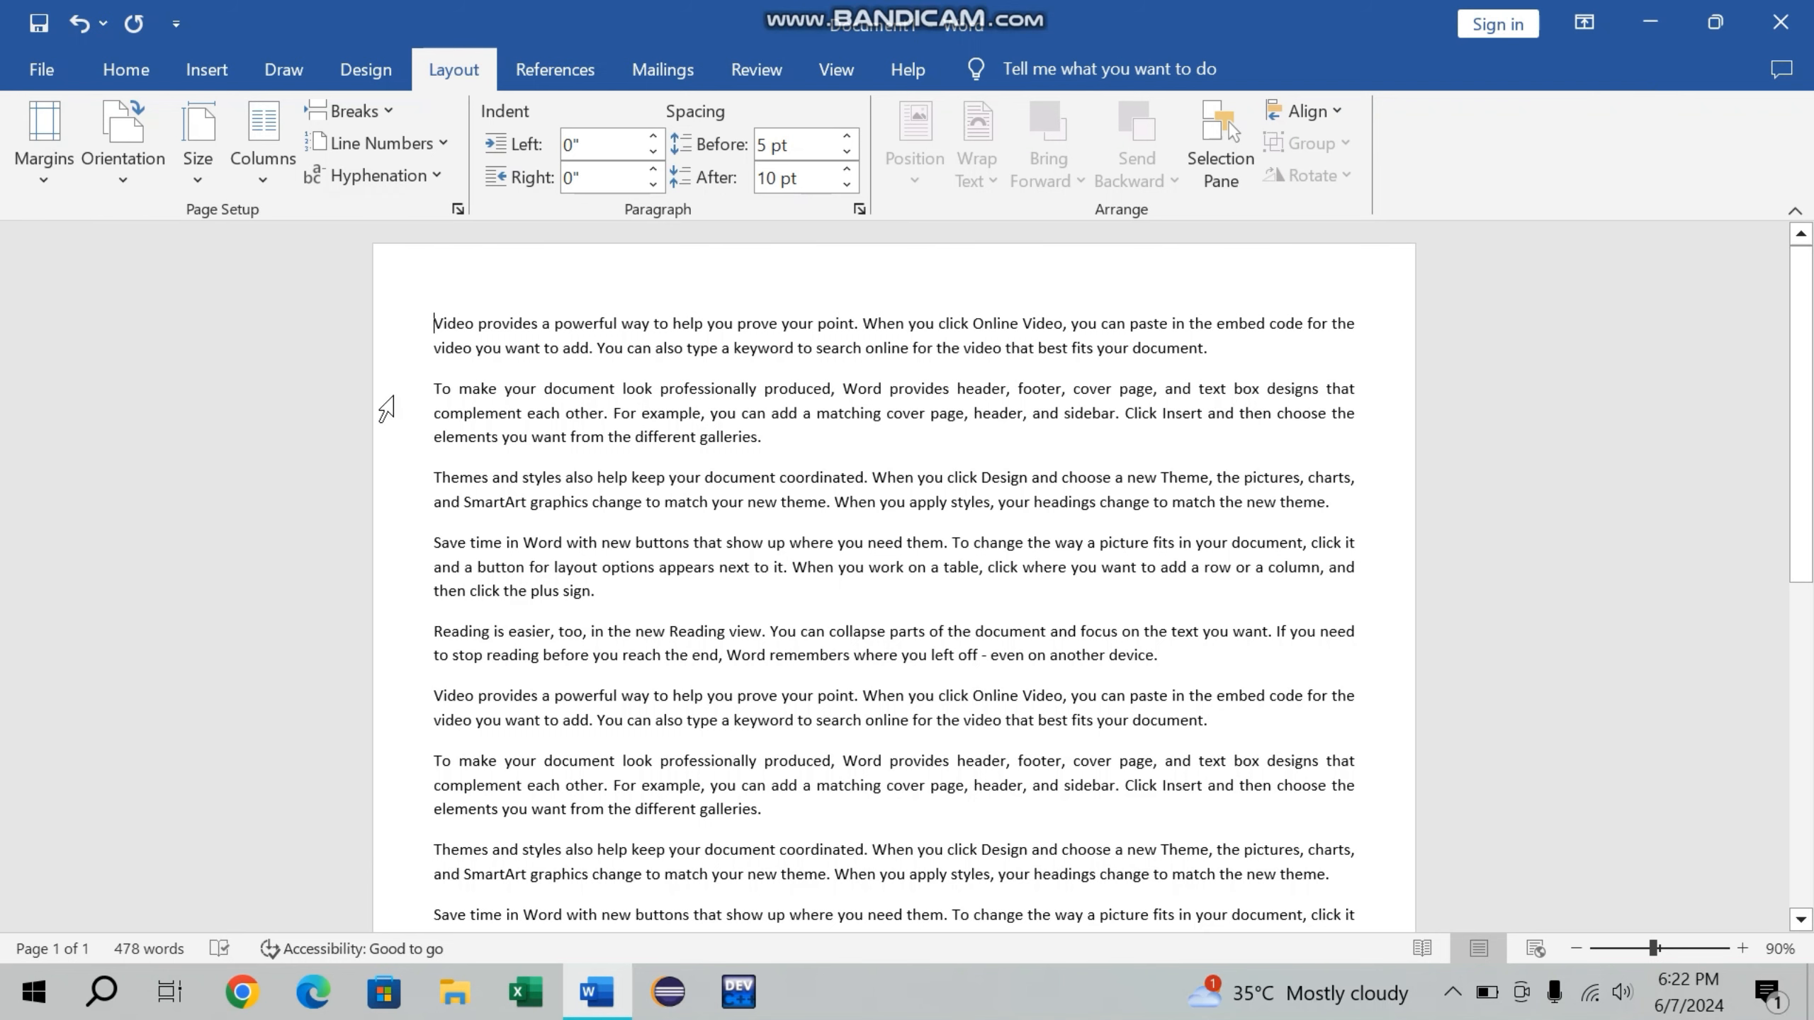
Switch the page orientation to Landscape and look over the reflowed page.
click(105, 158)
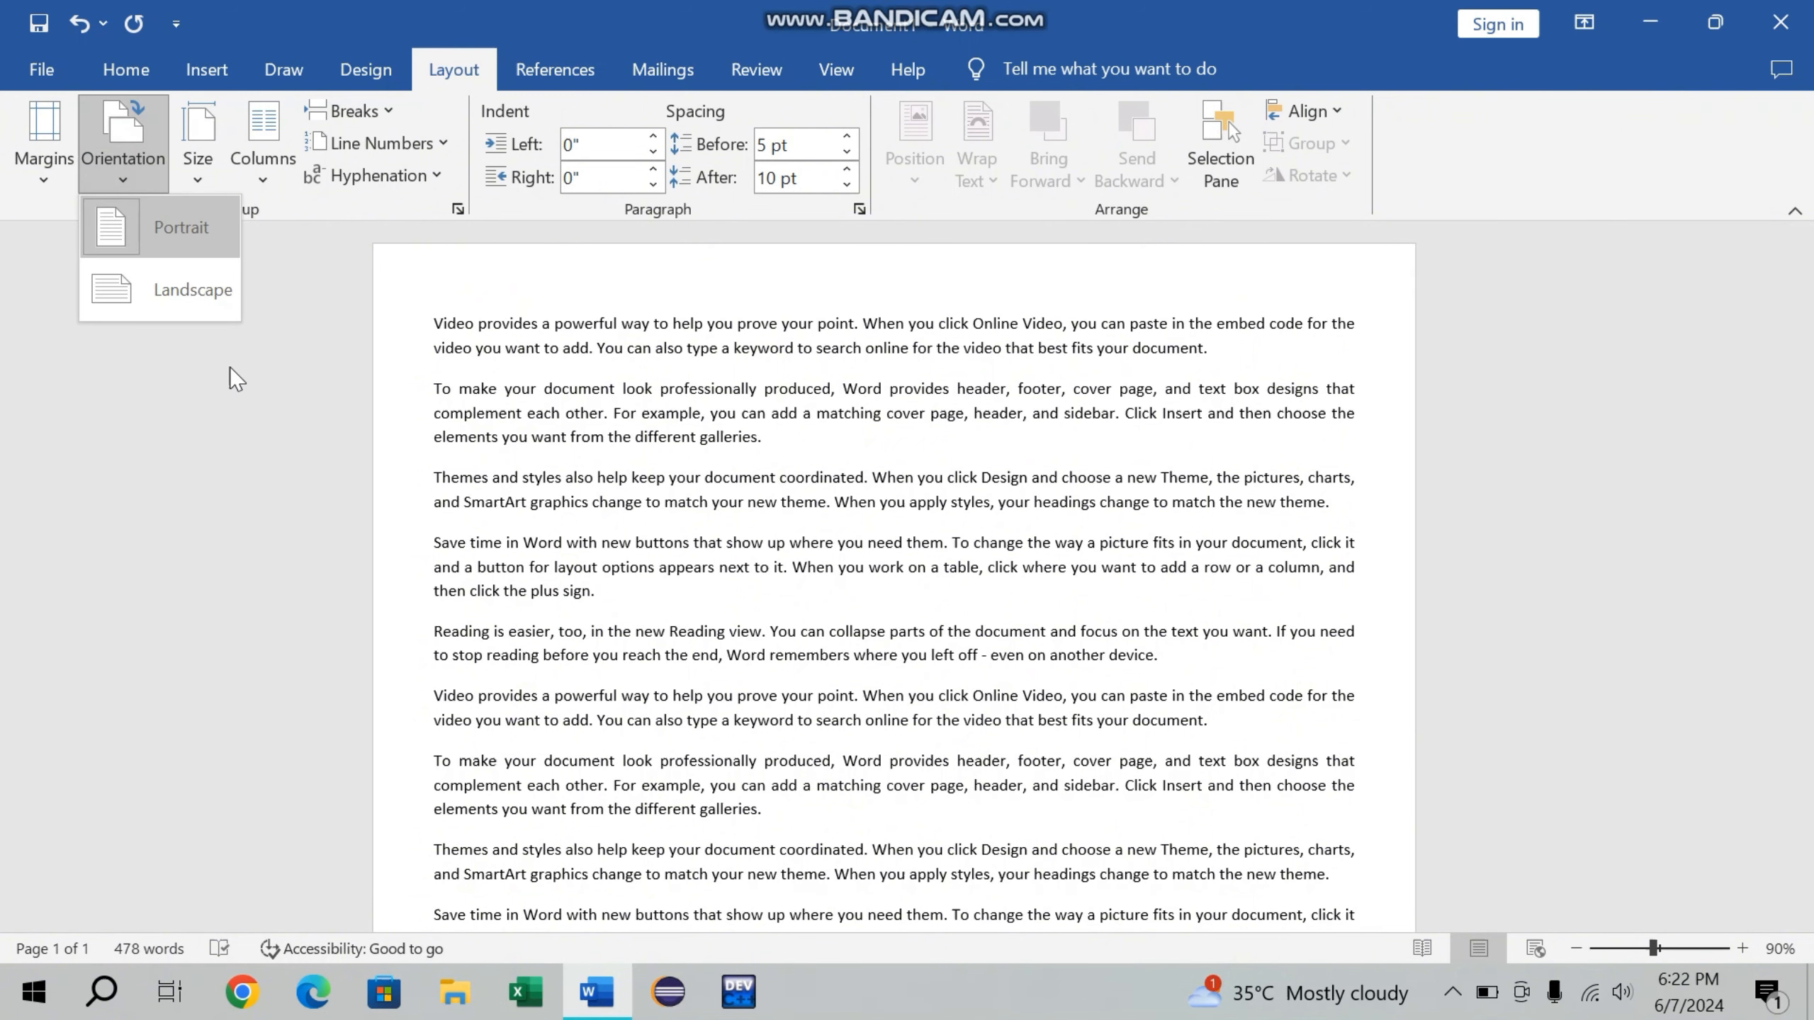
click(153, 301)
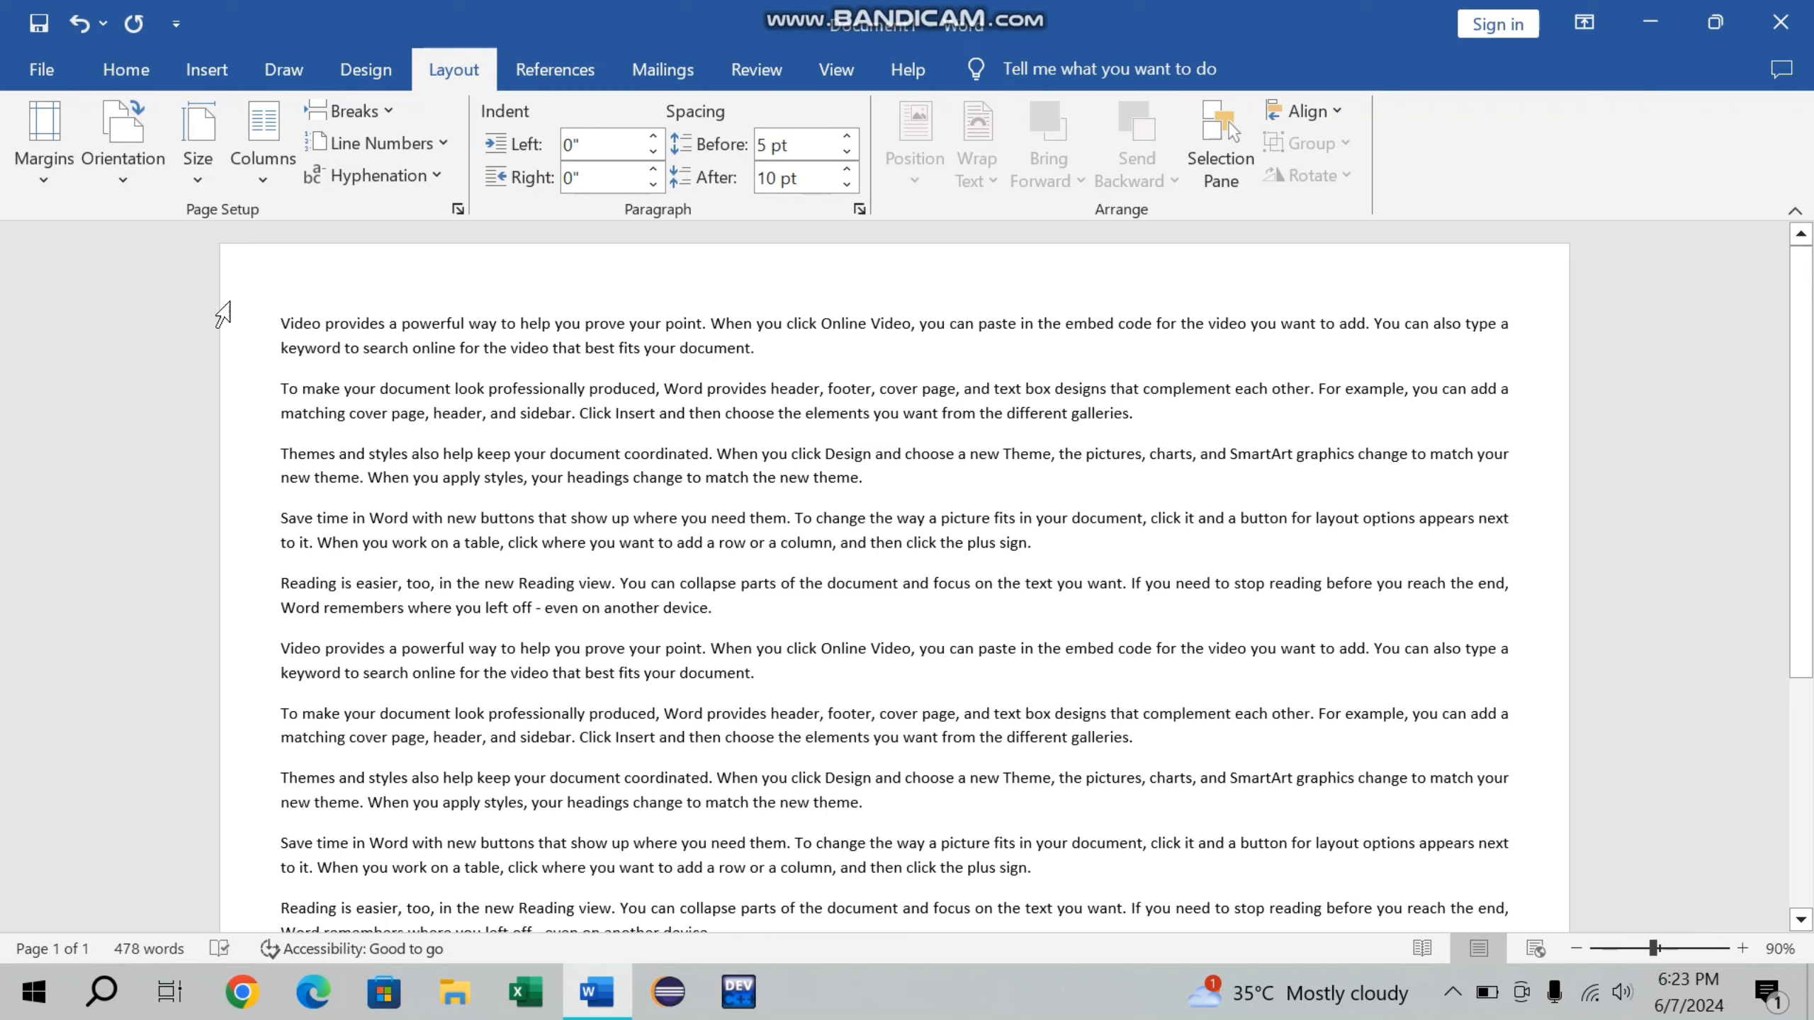
scroll(841, 405, down, 6)
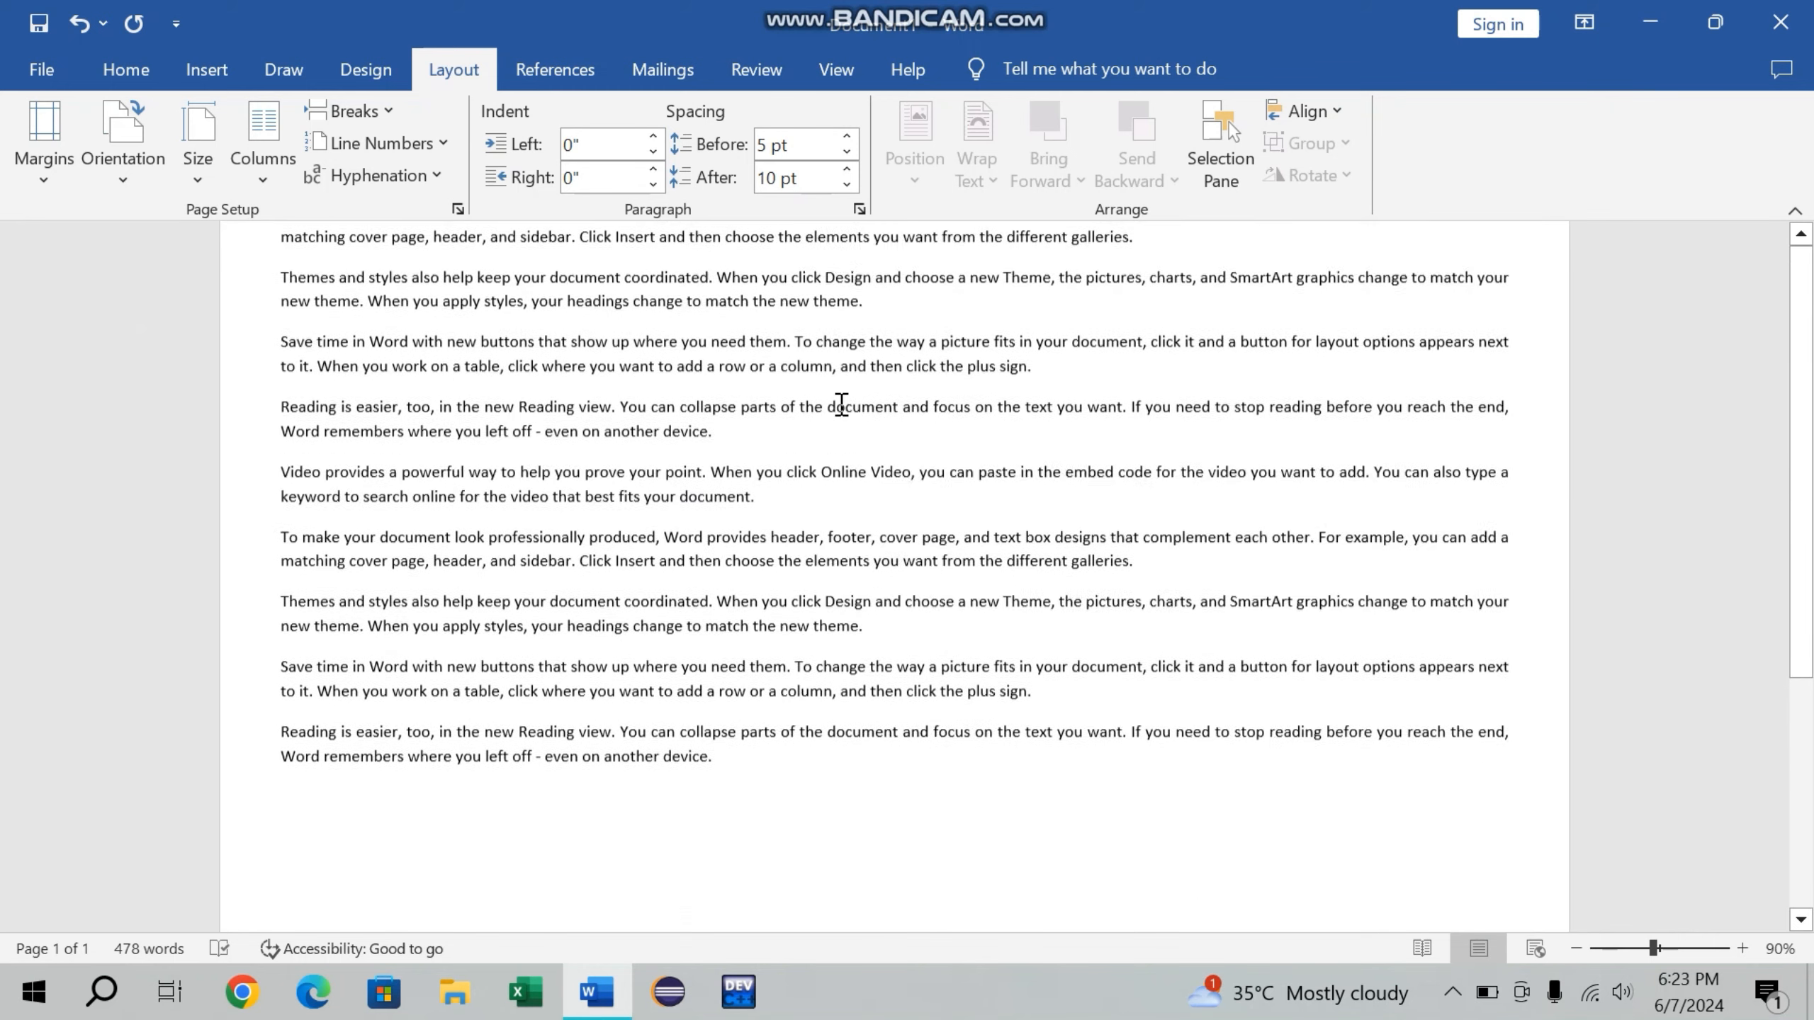
scroll(841, 405, up, 7)
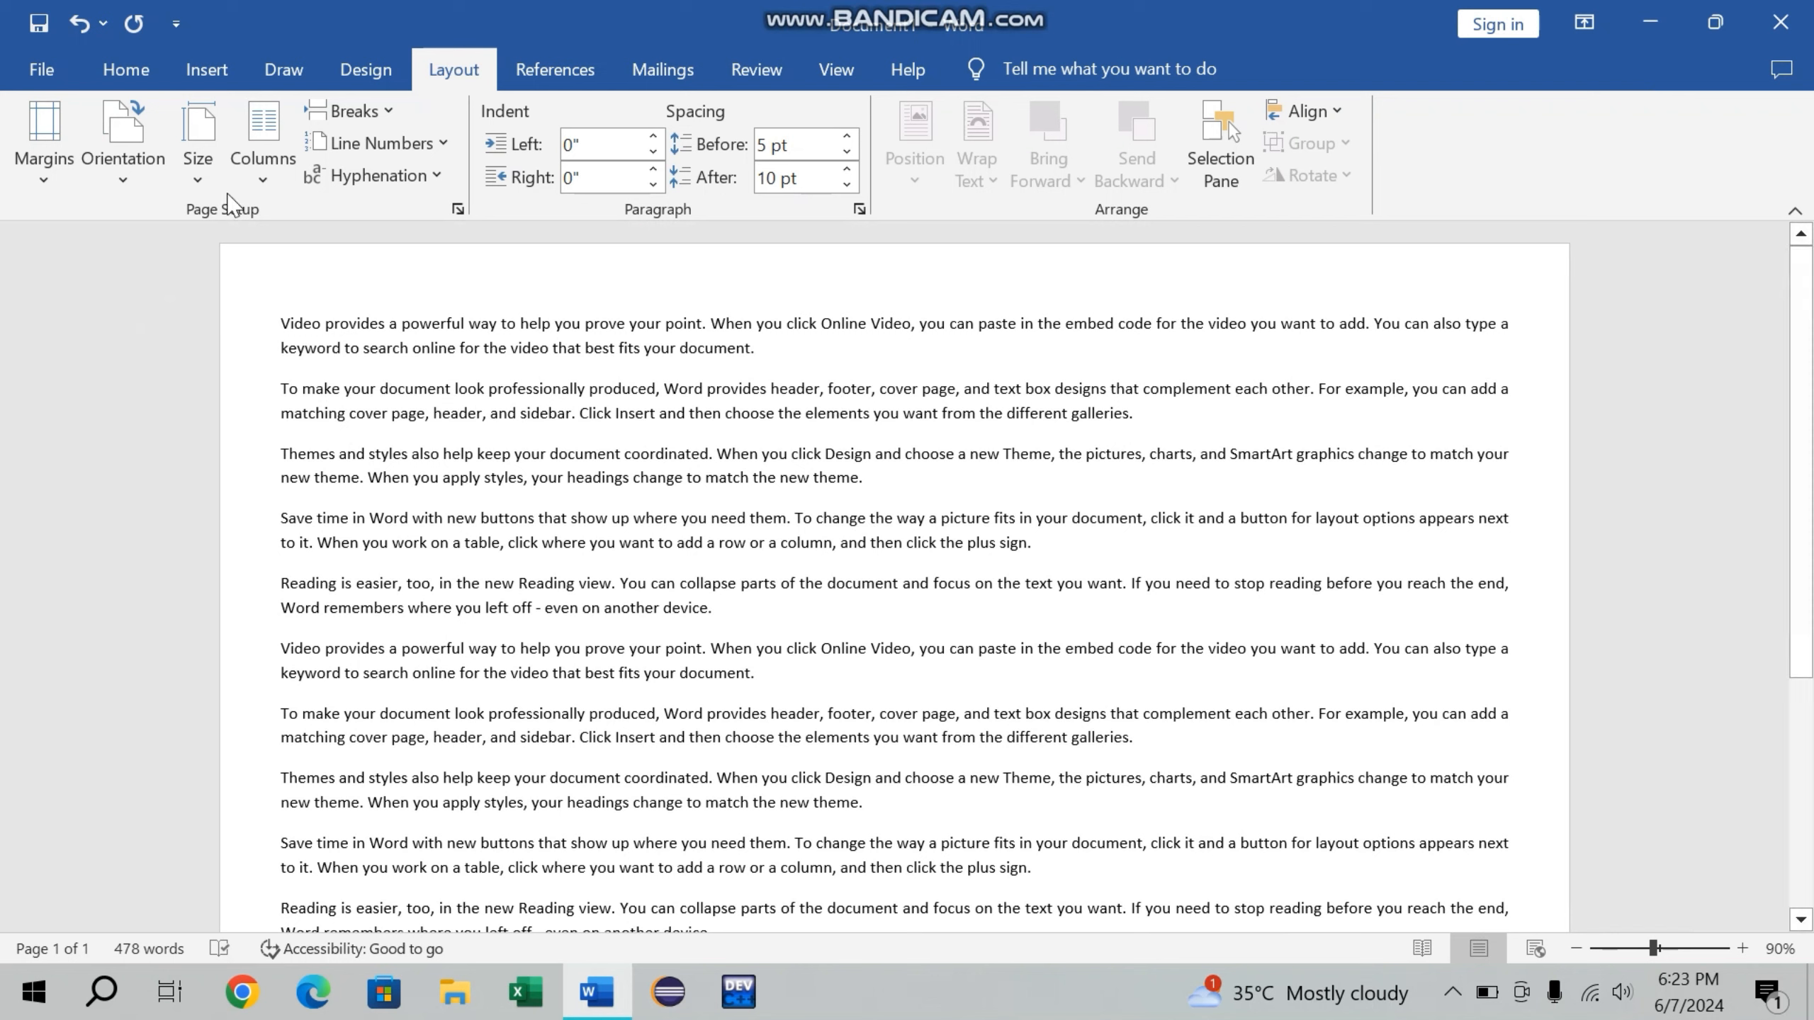
Return the page orientation to Portrait.
click(141, 174)
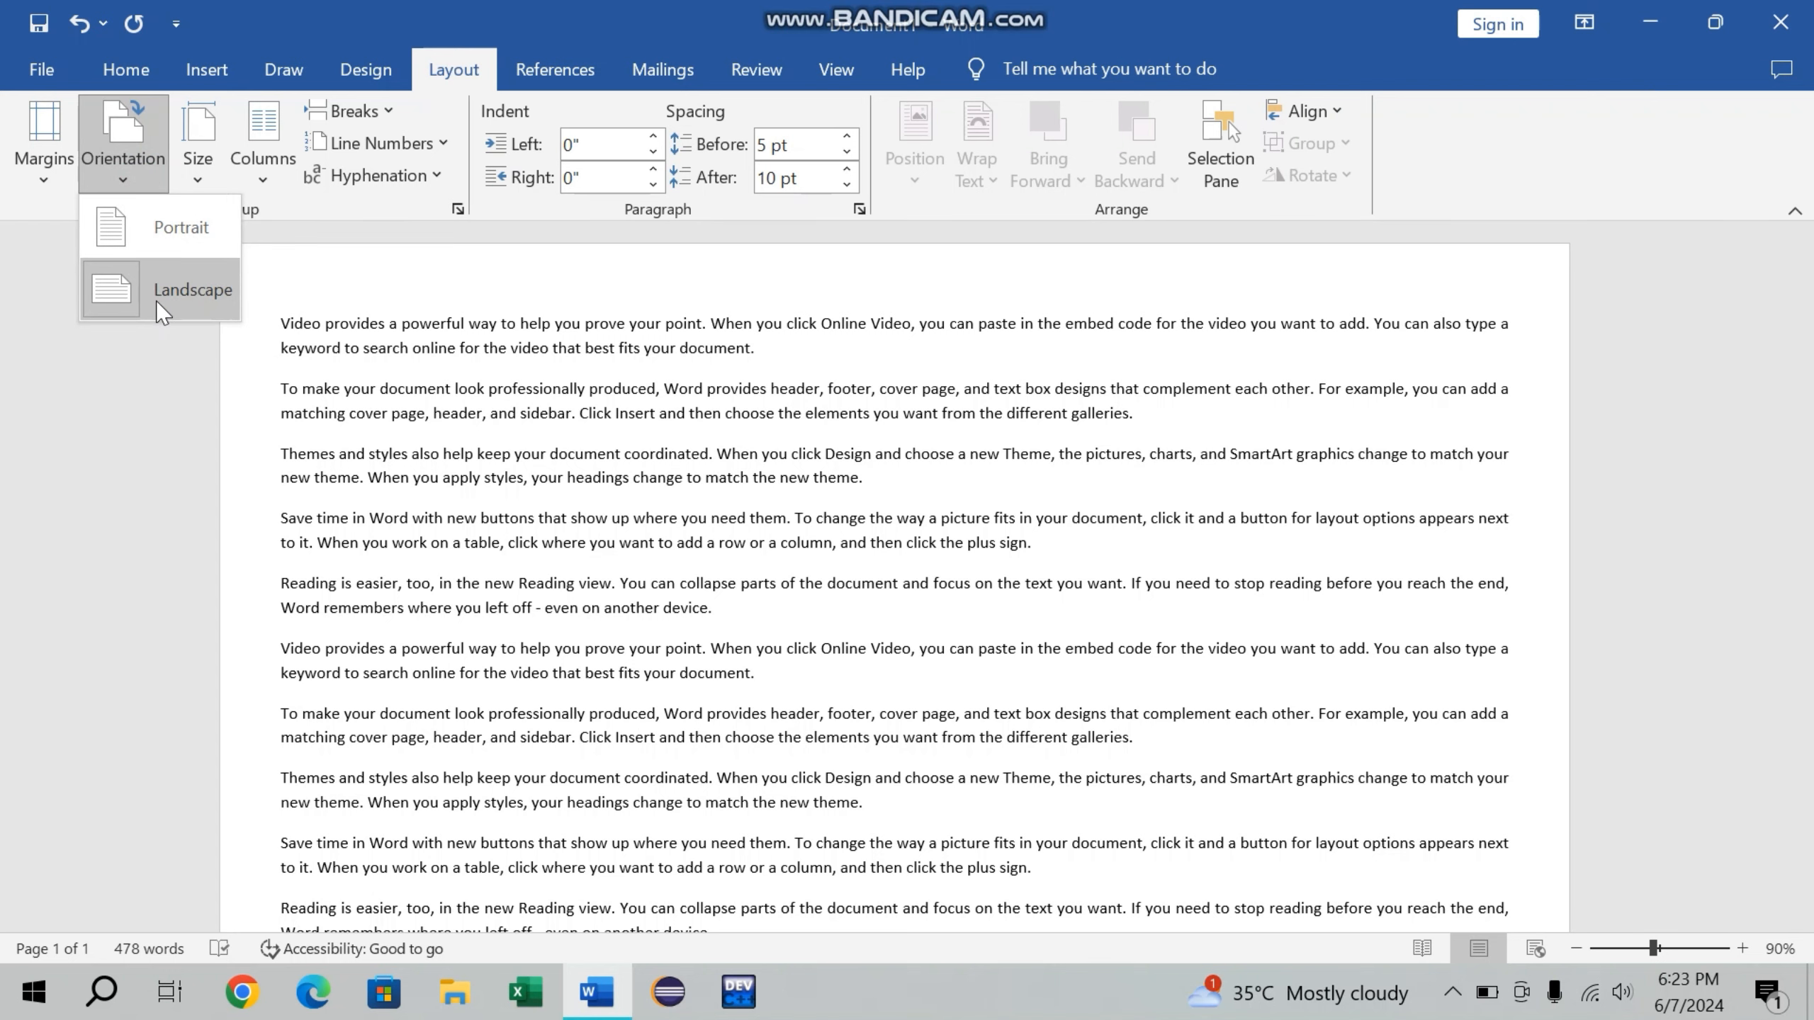
click(299, 247)
click(125, 150)
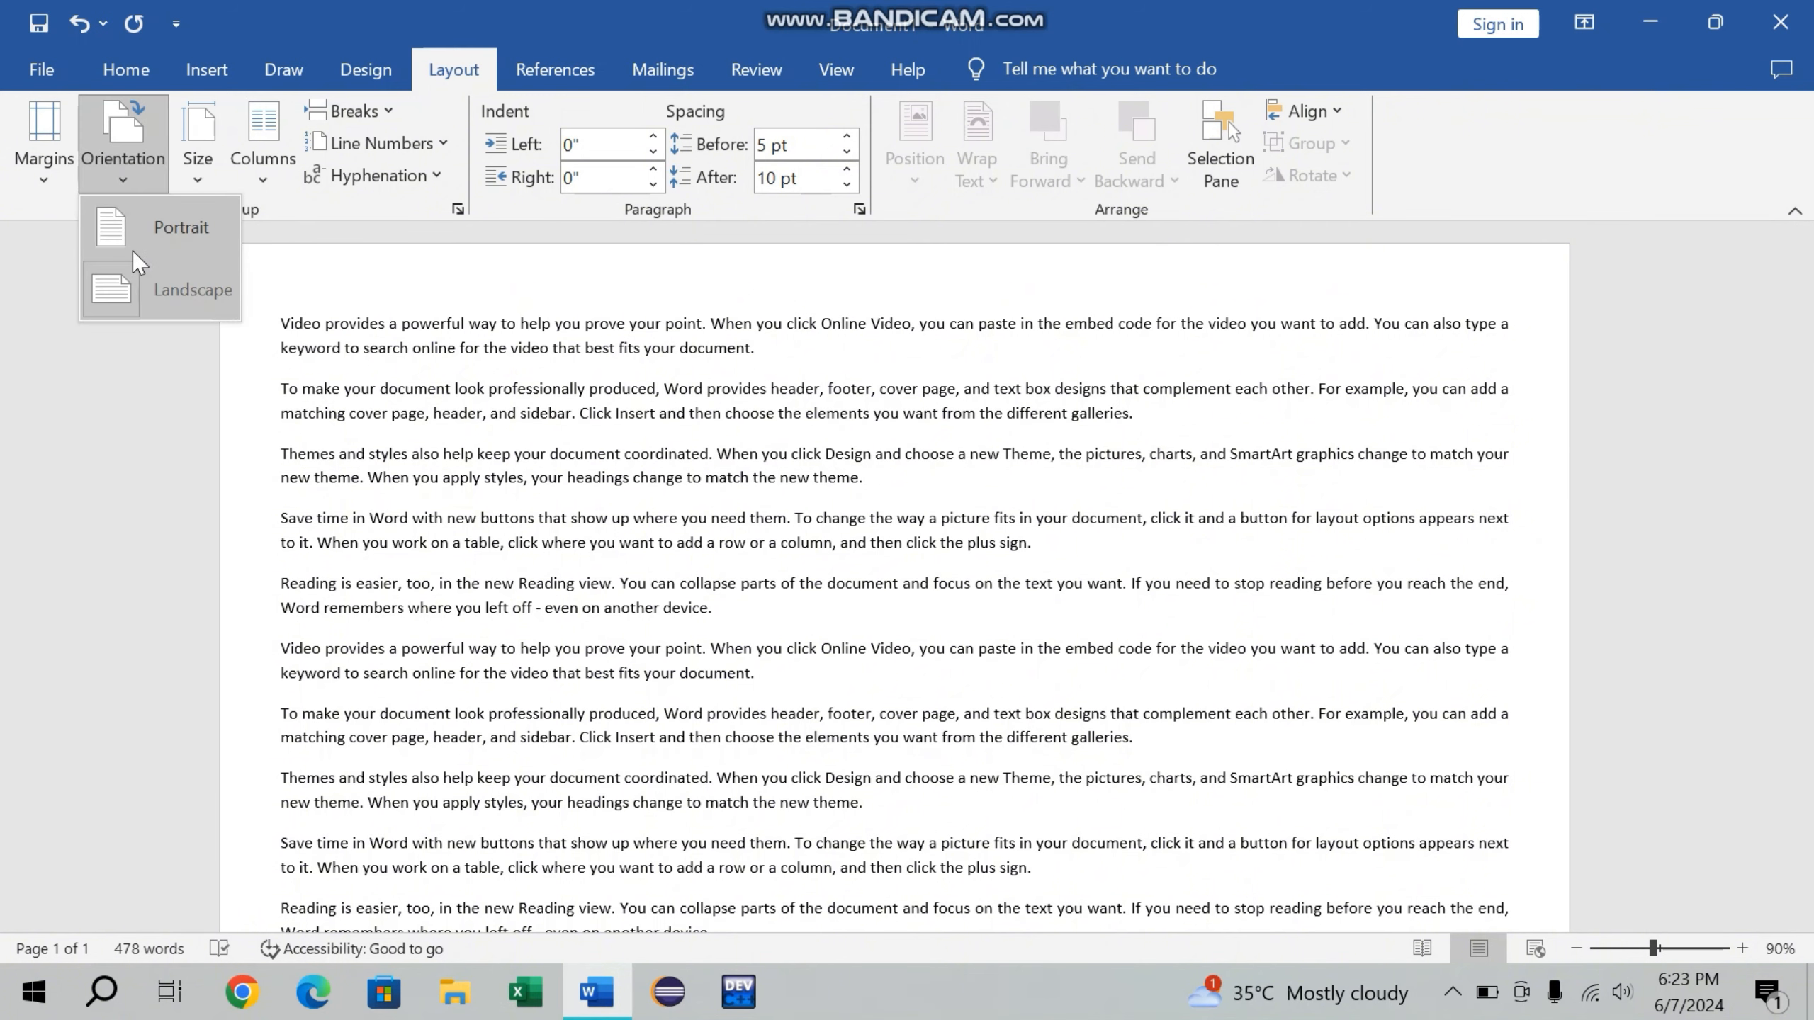
click(133, 251)
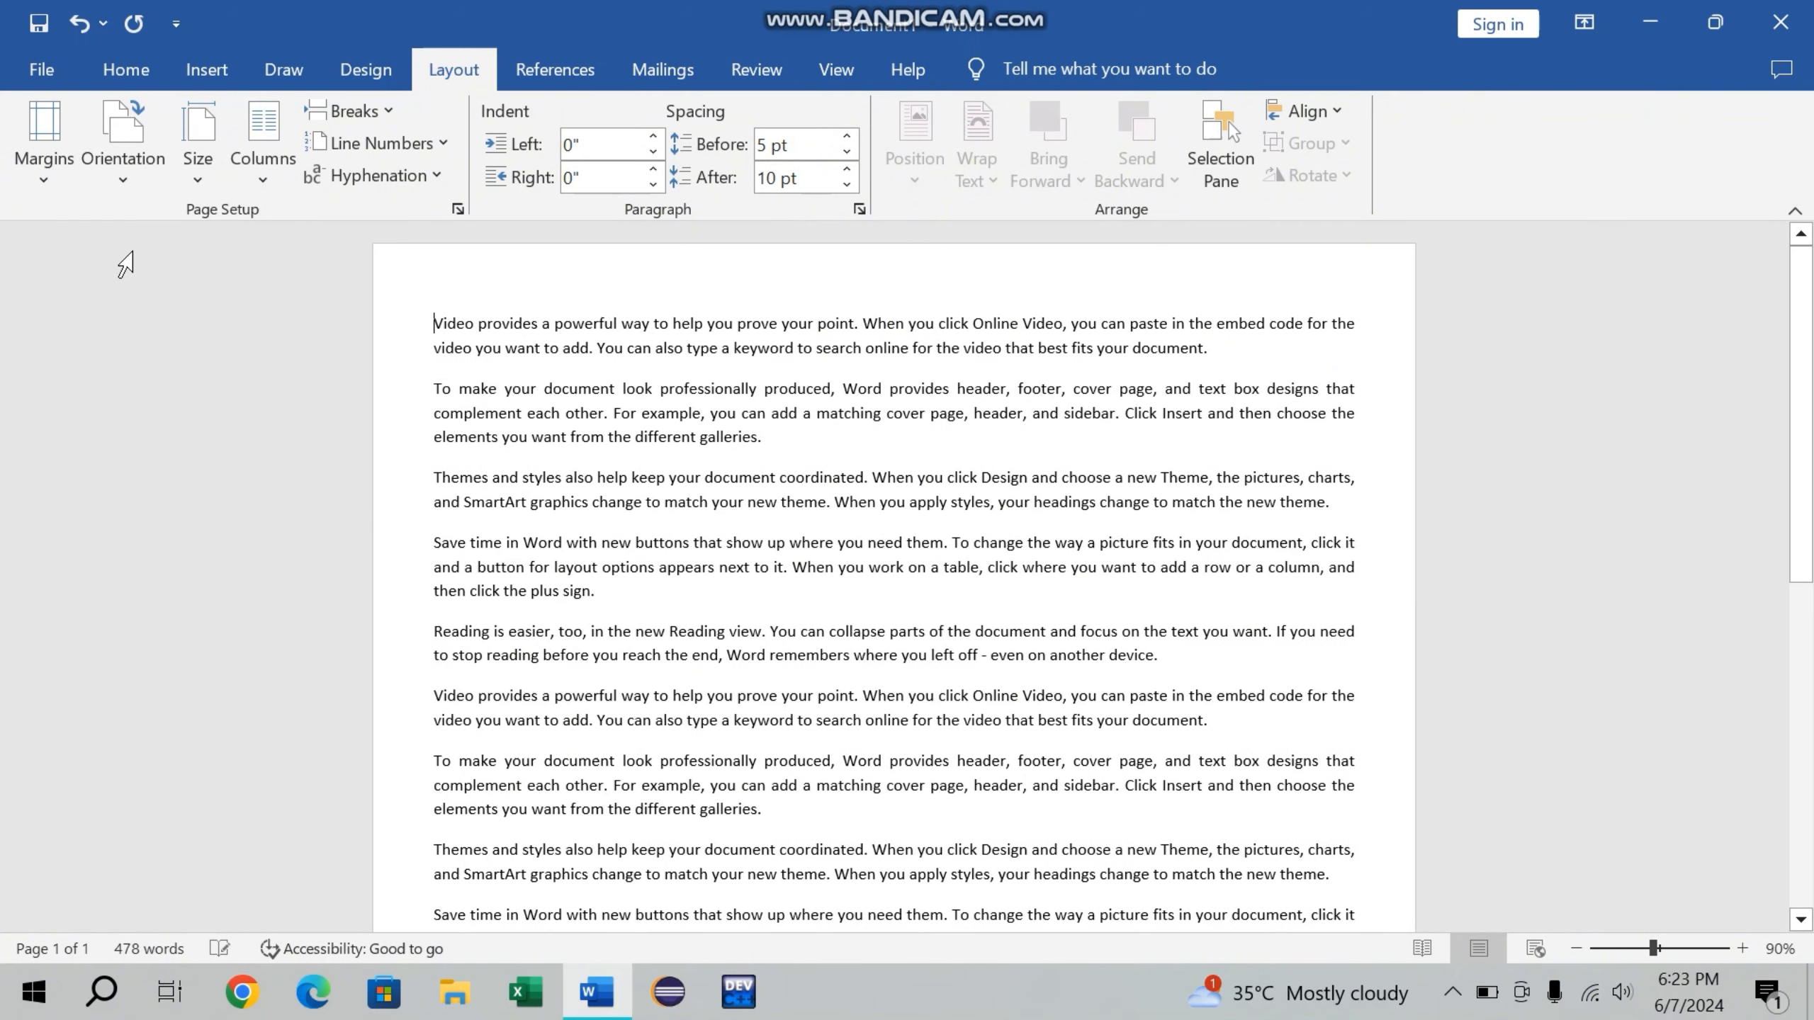
Open the custom paper size settings and reduce the paper width to 7.3".
click(198, 141)
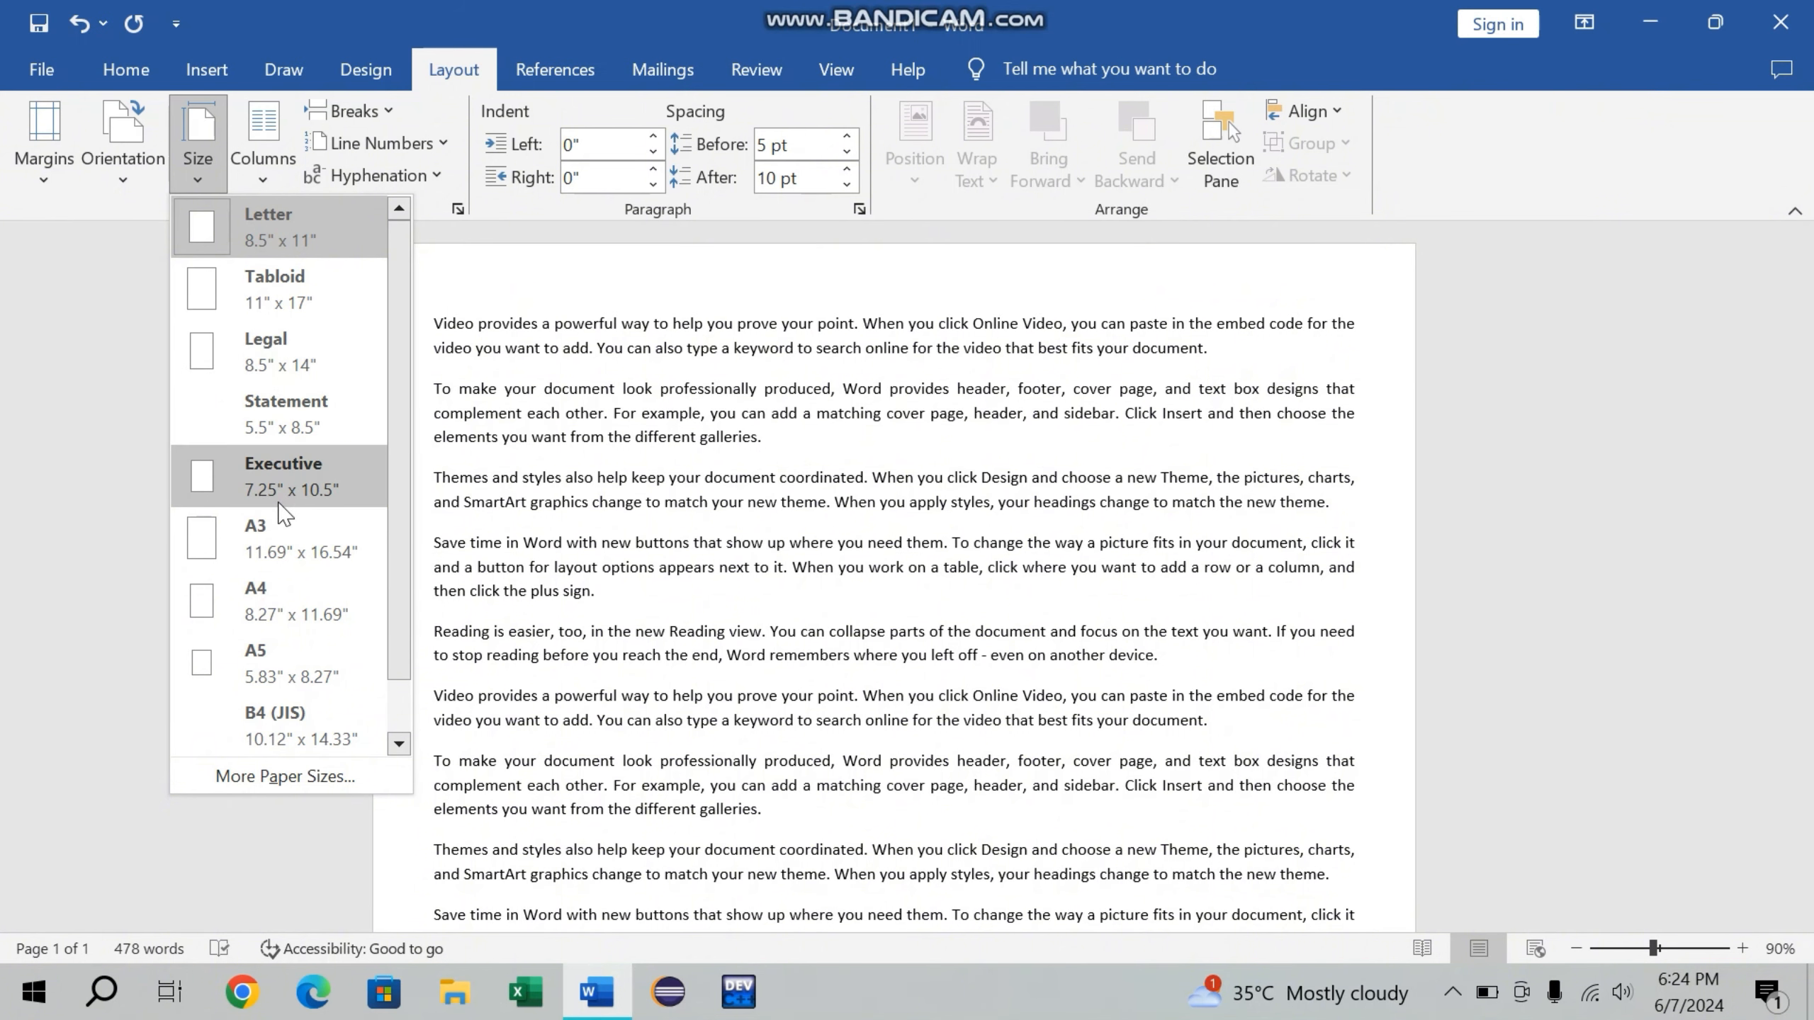
click(269, 771)
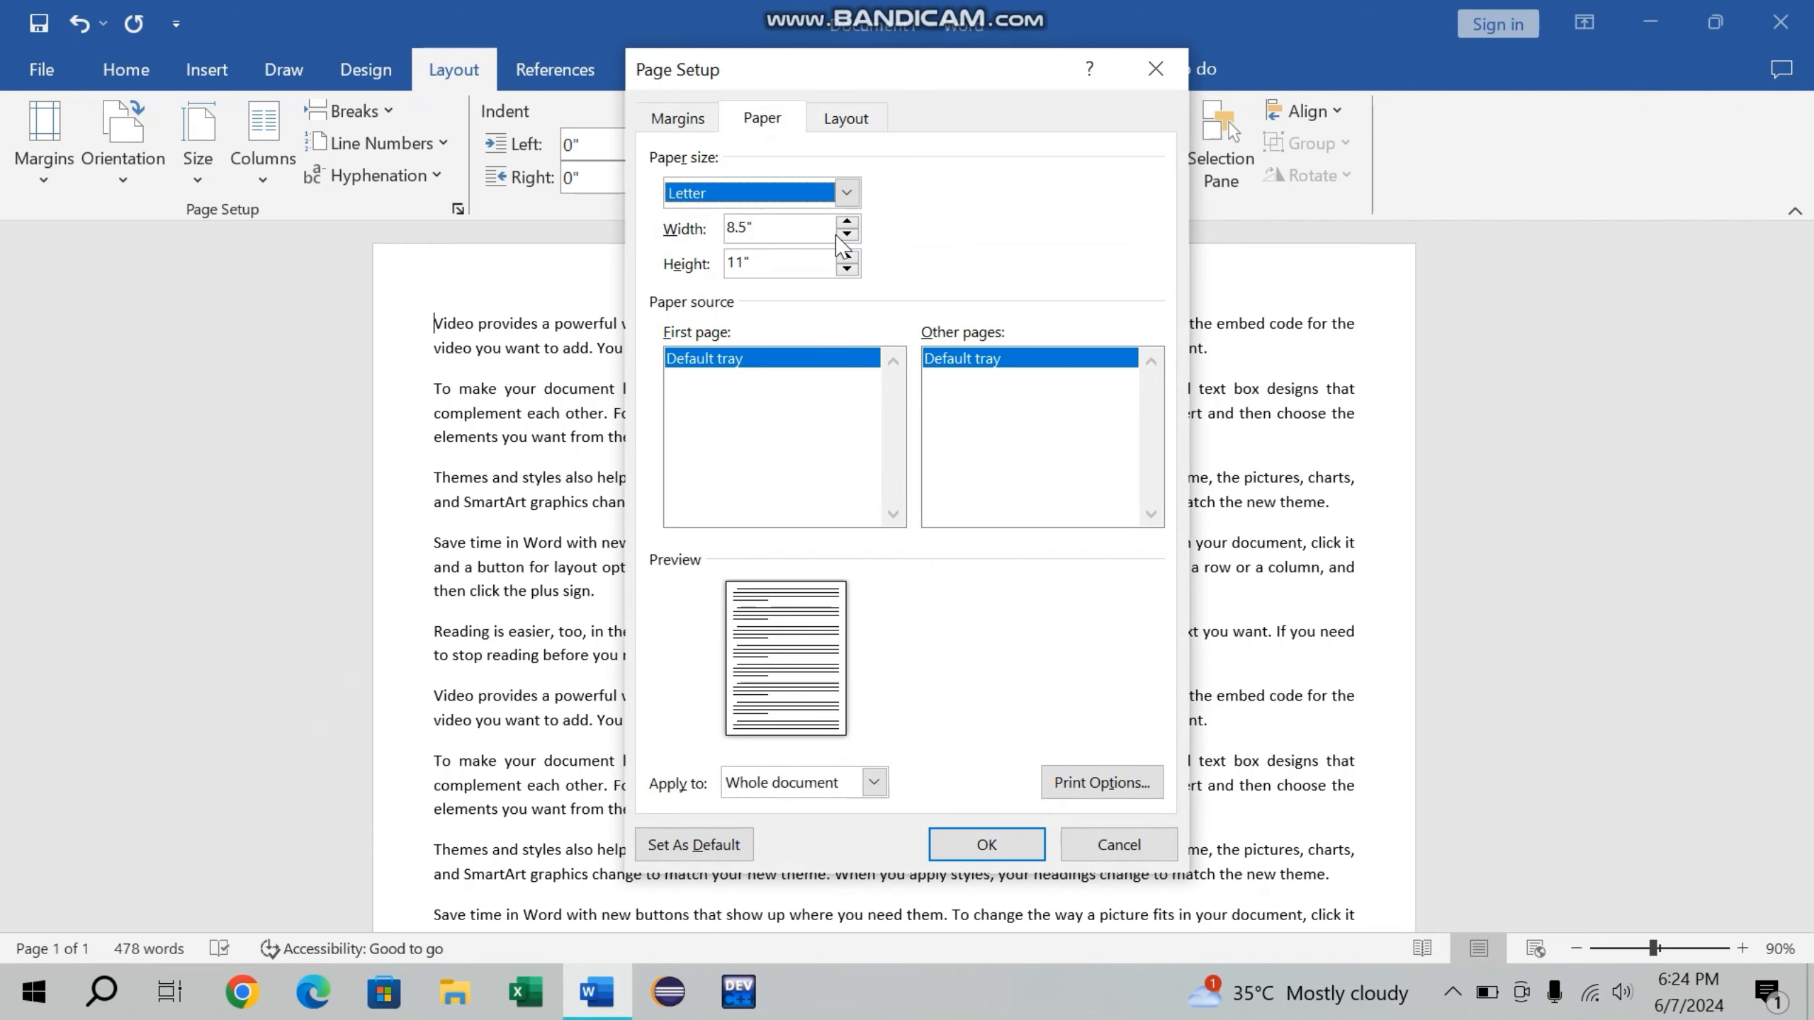
click(846, 234)
click(847, 234)
click(847, 234)
click(847, 234)
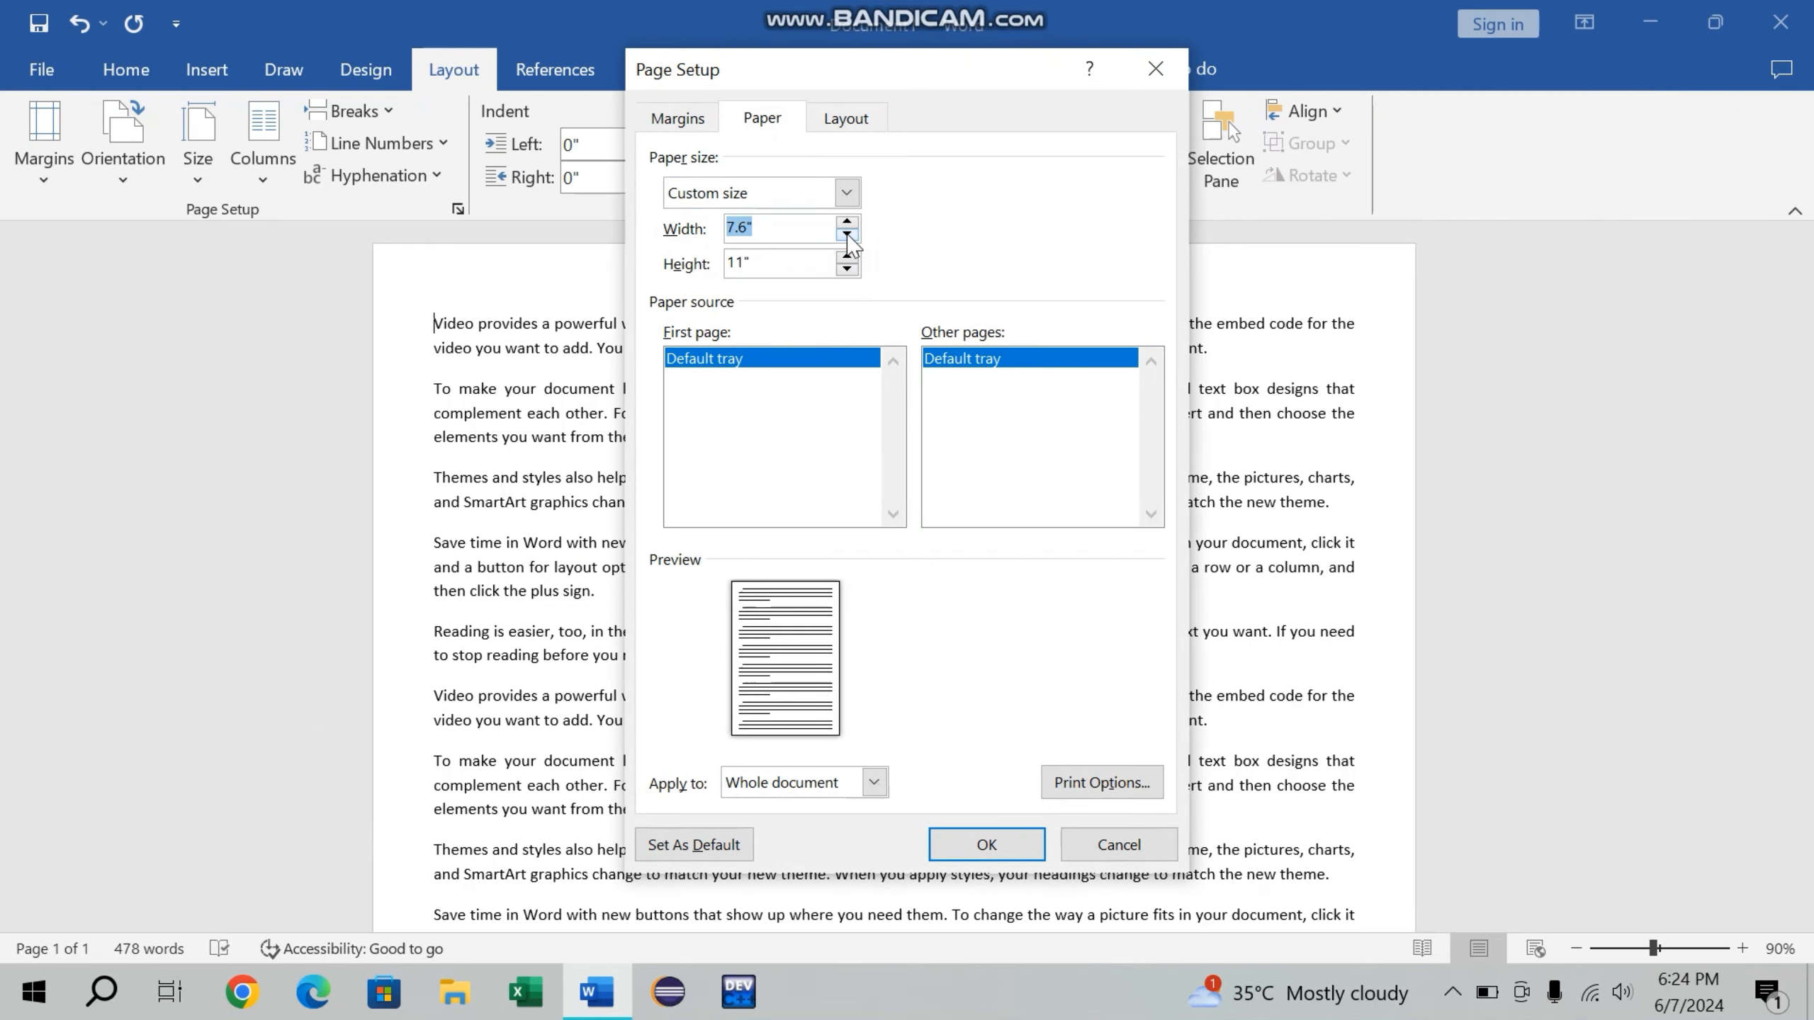
click(847, 234)
click(846, 233)
click(846, 234)
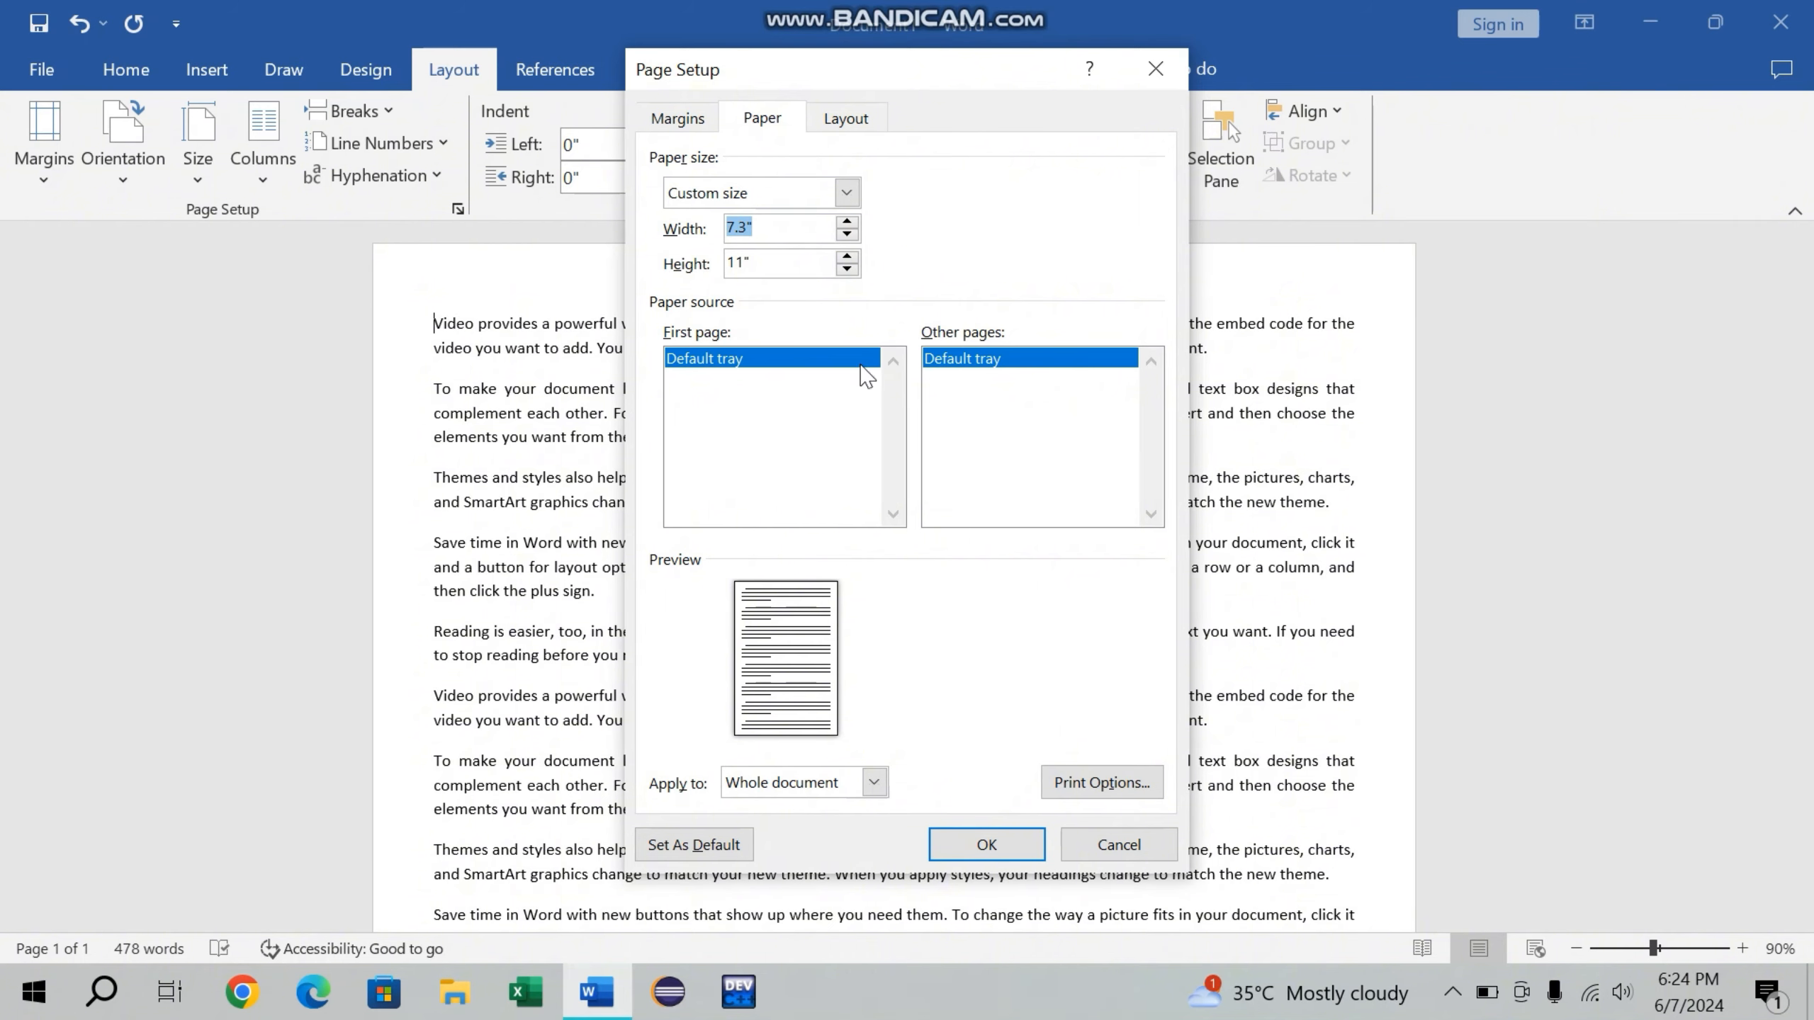
Increase the paper width to 8.6" and save the page setup as the default for new documents.
click(847, 222)
click(847, 222)
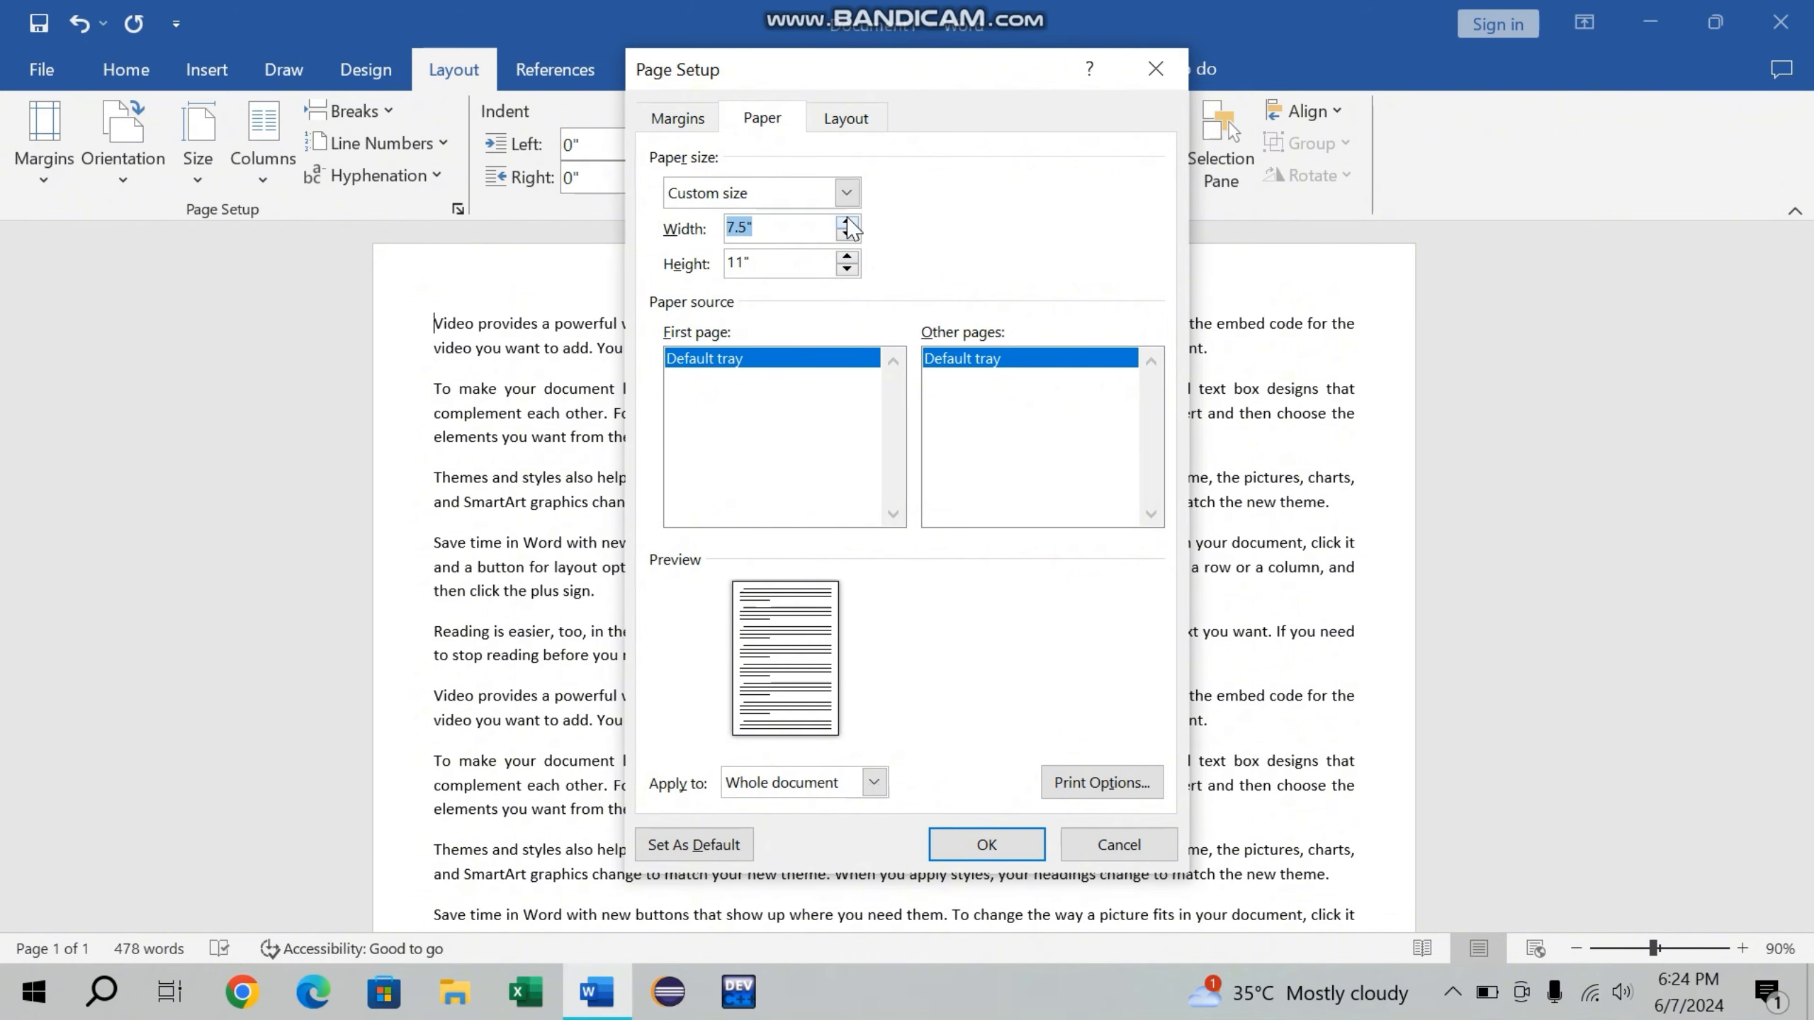
click(847, 222)
click(847, 223)
click(847, 223)
click(847, 222)
click(848, 222)
click(848, 222)
click(848, 222)
click(847, 223)
click(847, 222)
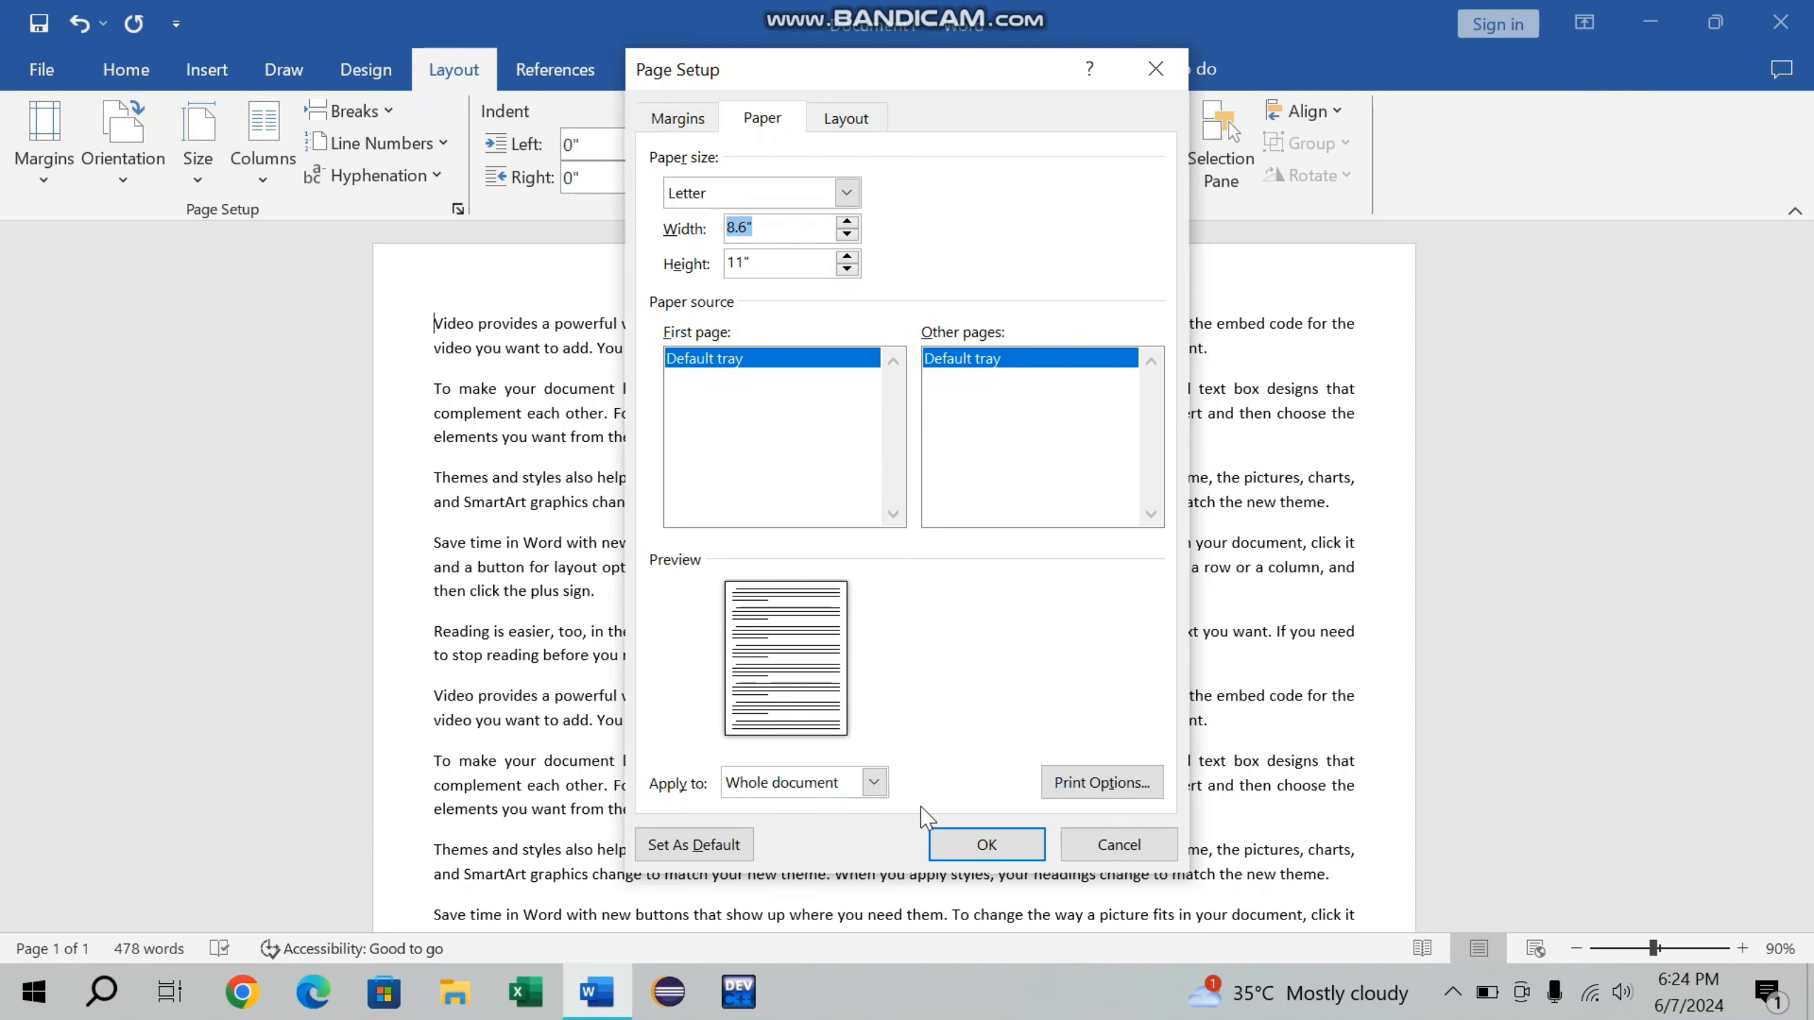
click(740, 845)
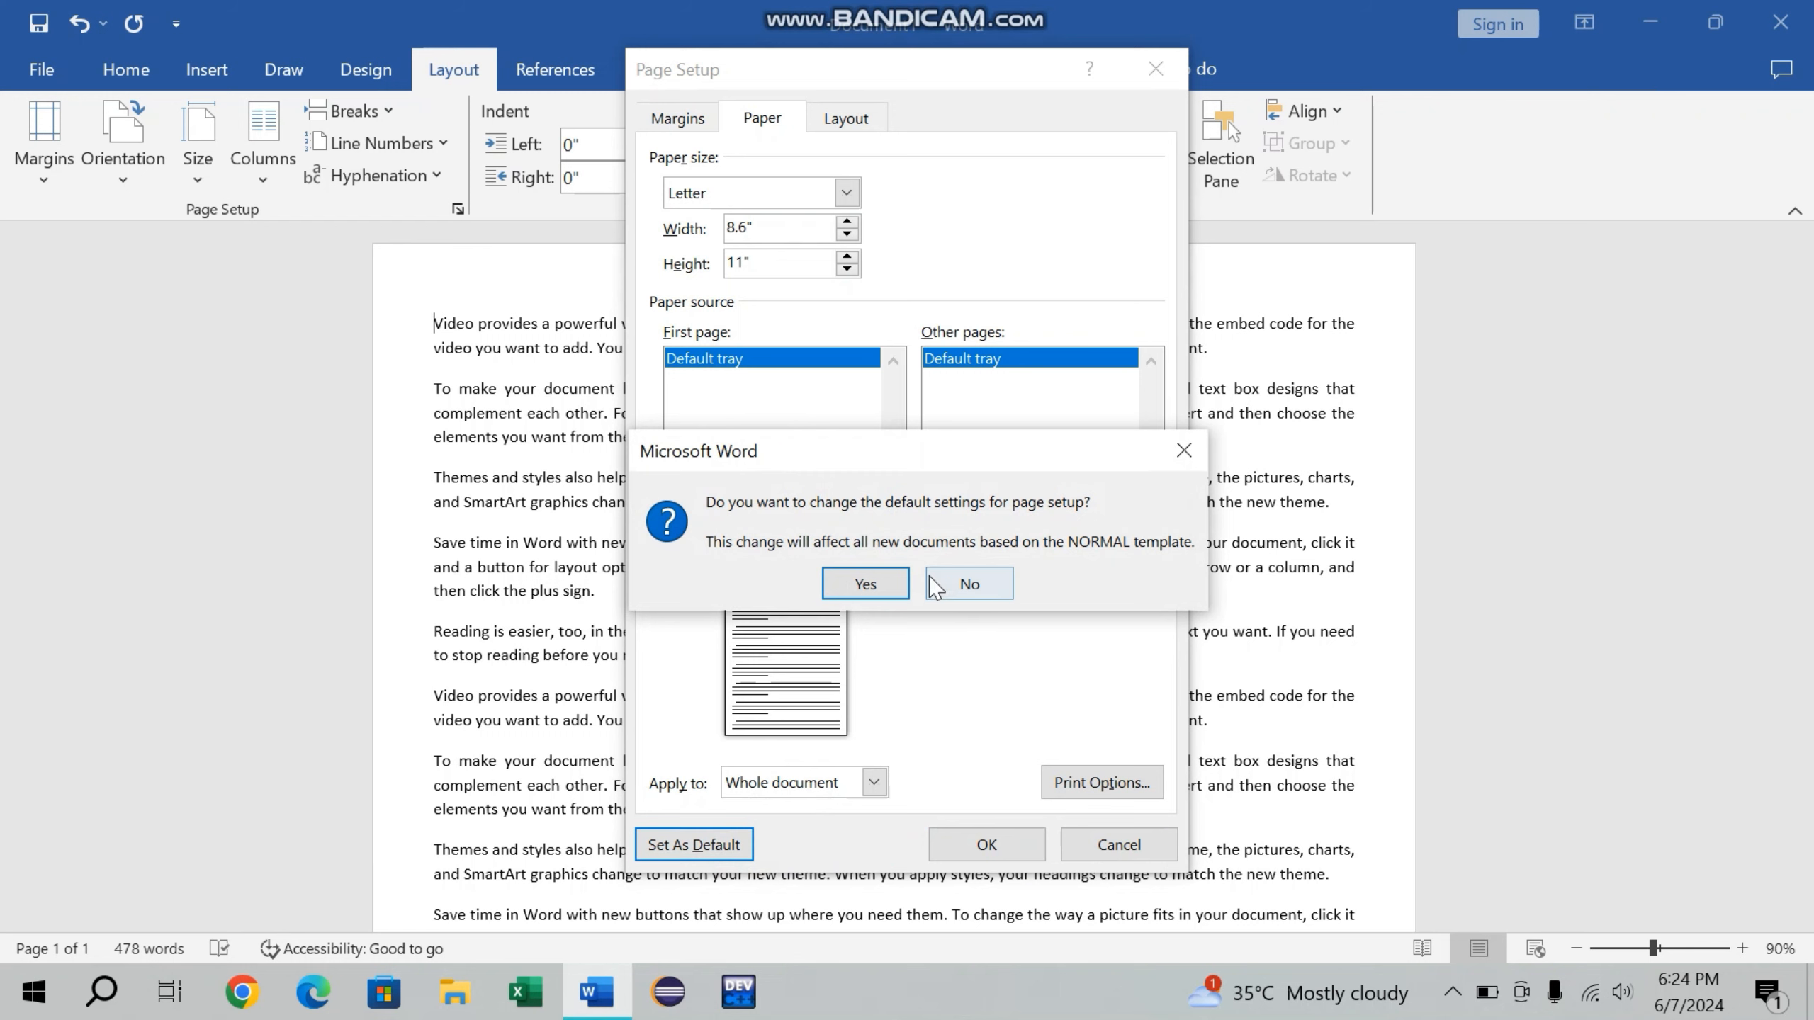
click(868, 584)
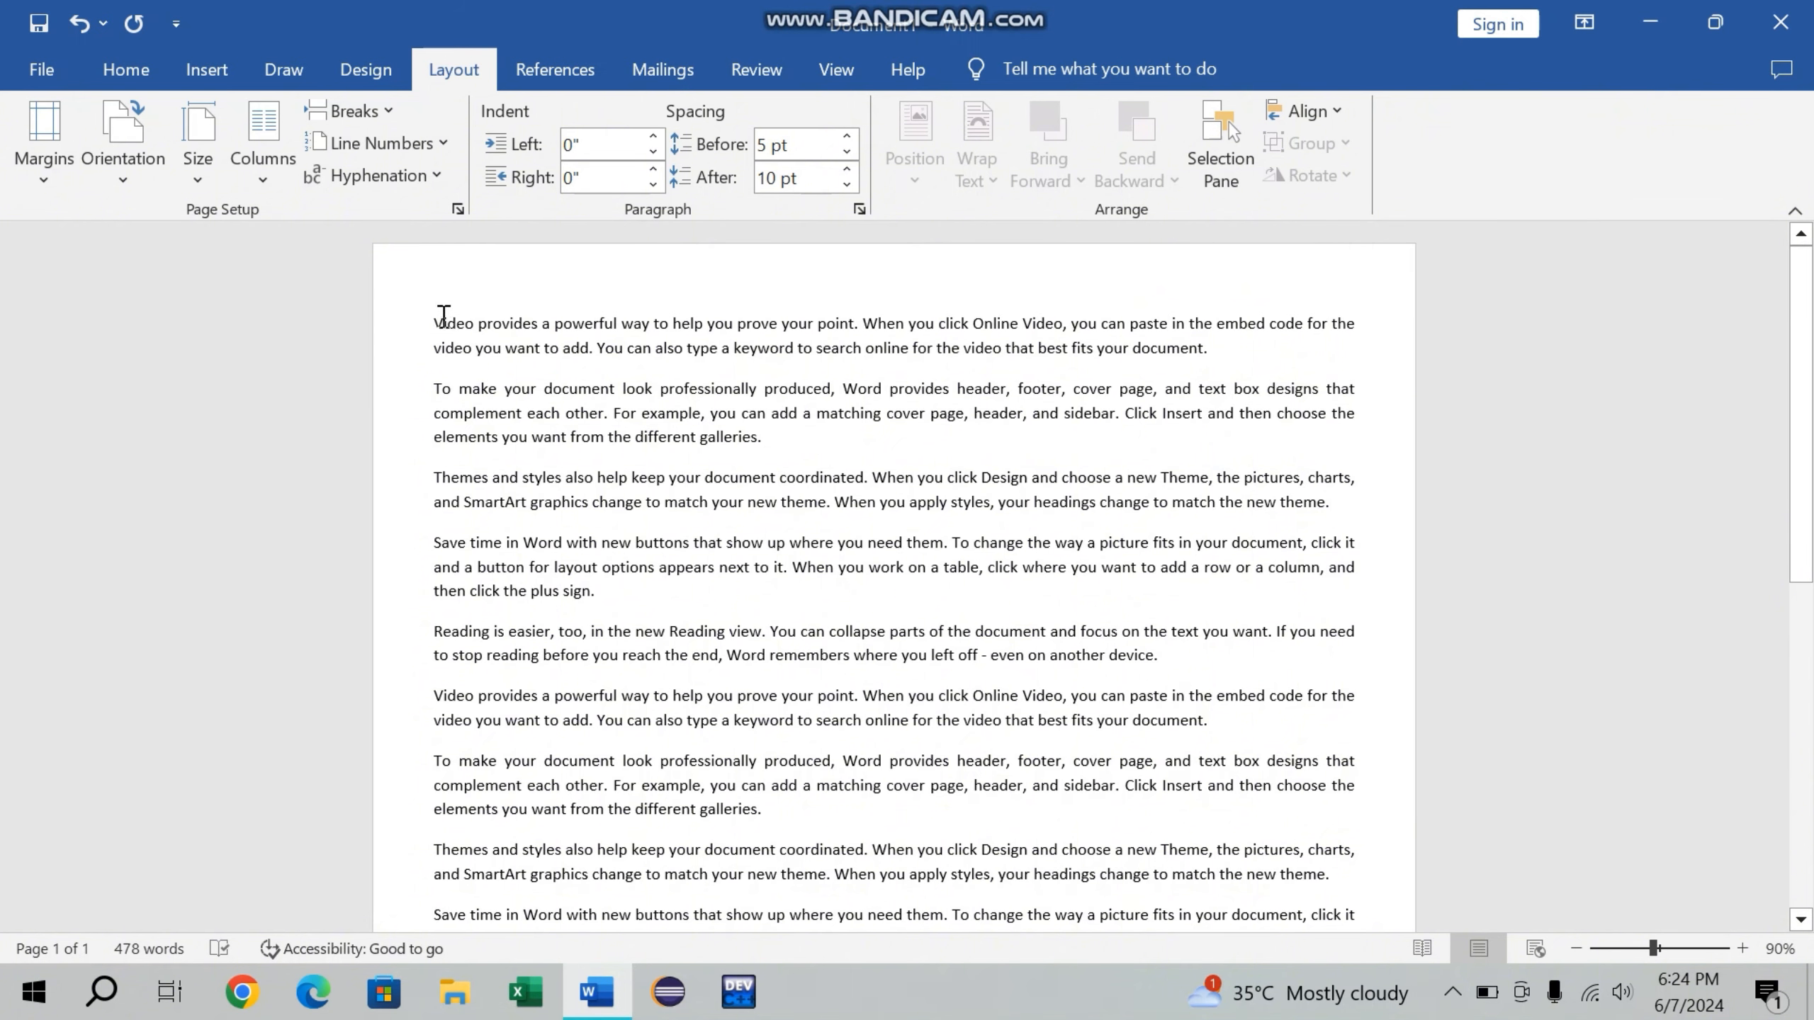
Arrange the first two paragraphs of the document in two equal columns.
drag(433, 321, 768, 442)
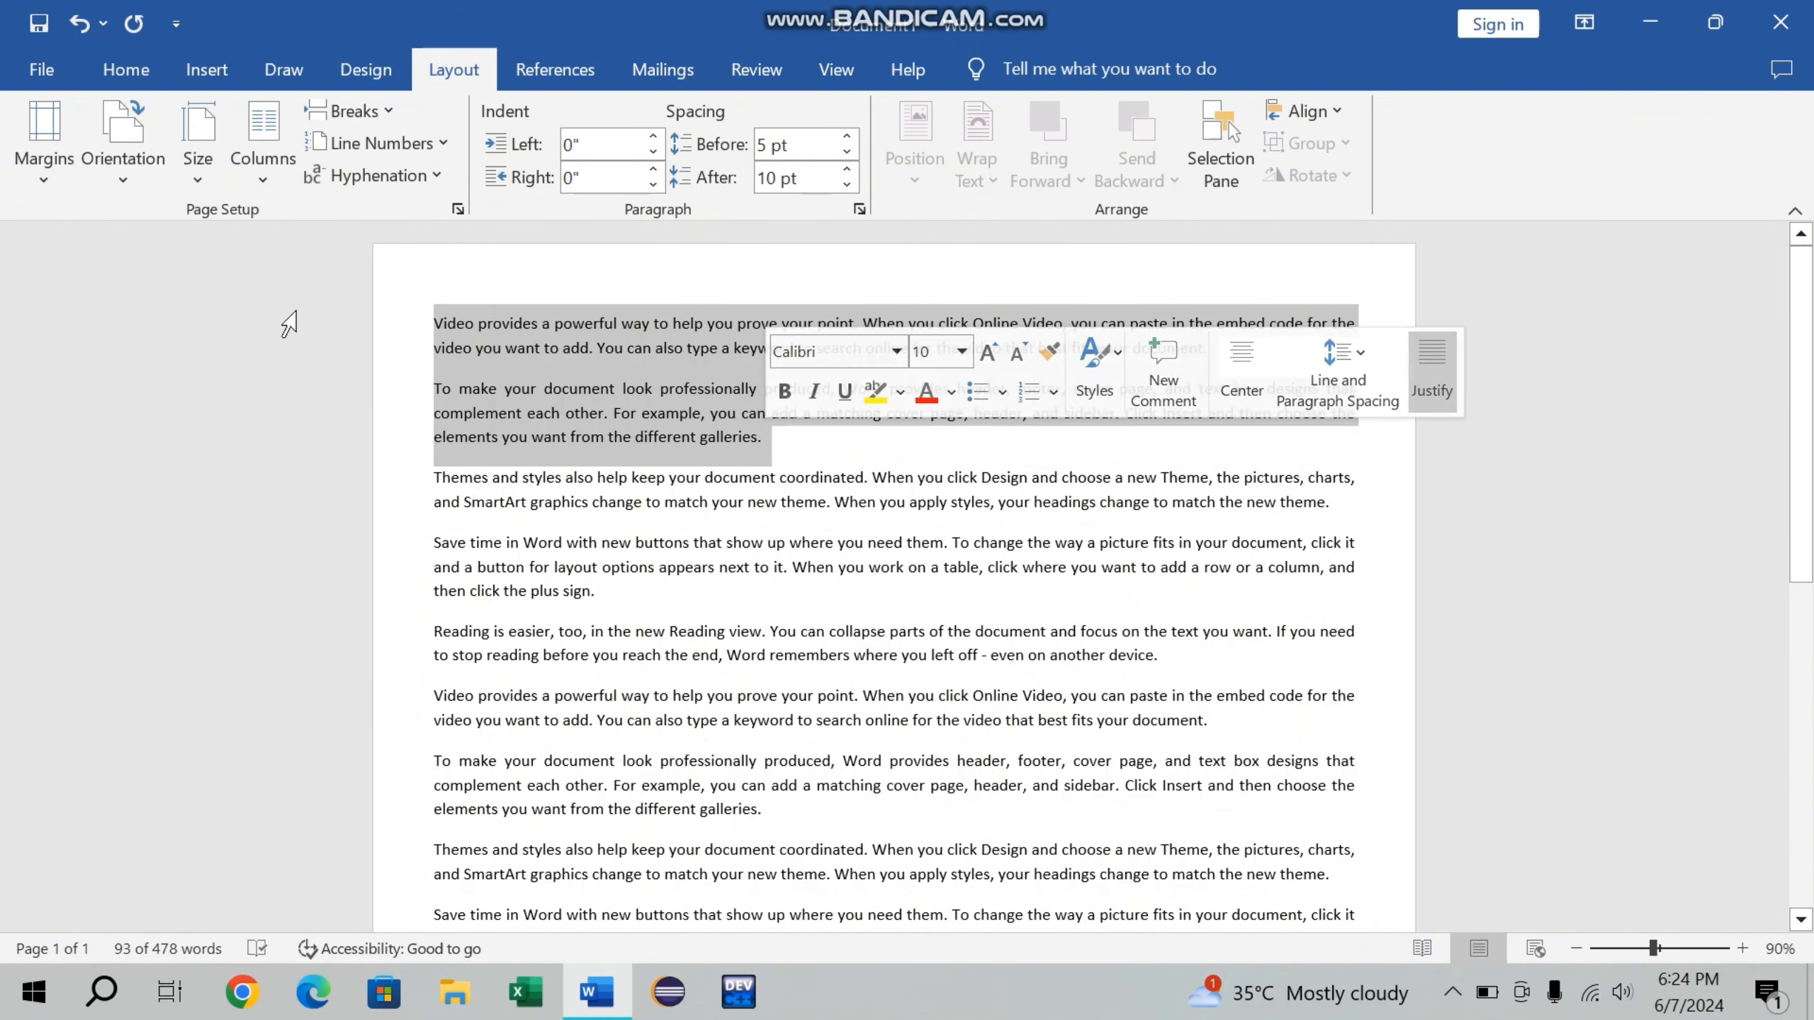
click(263, 172)
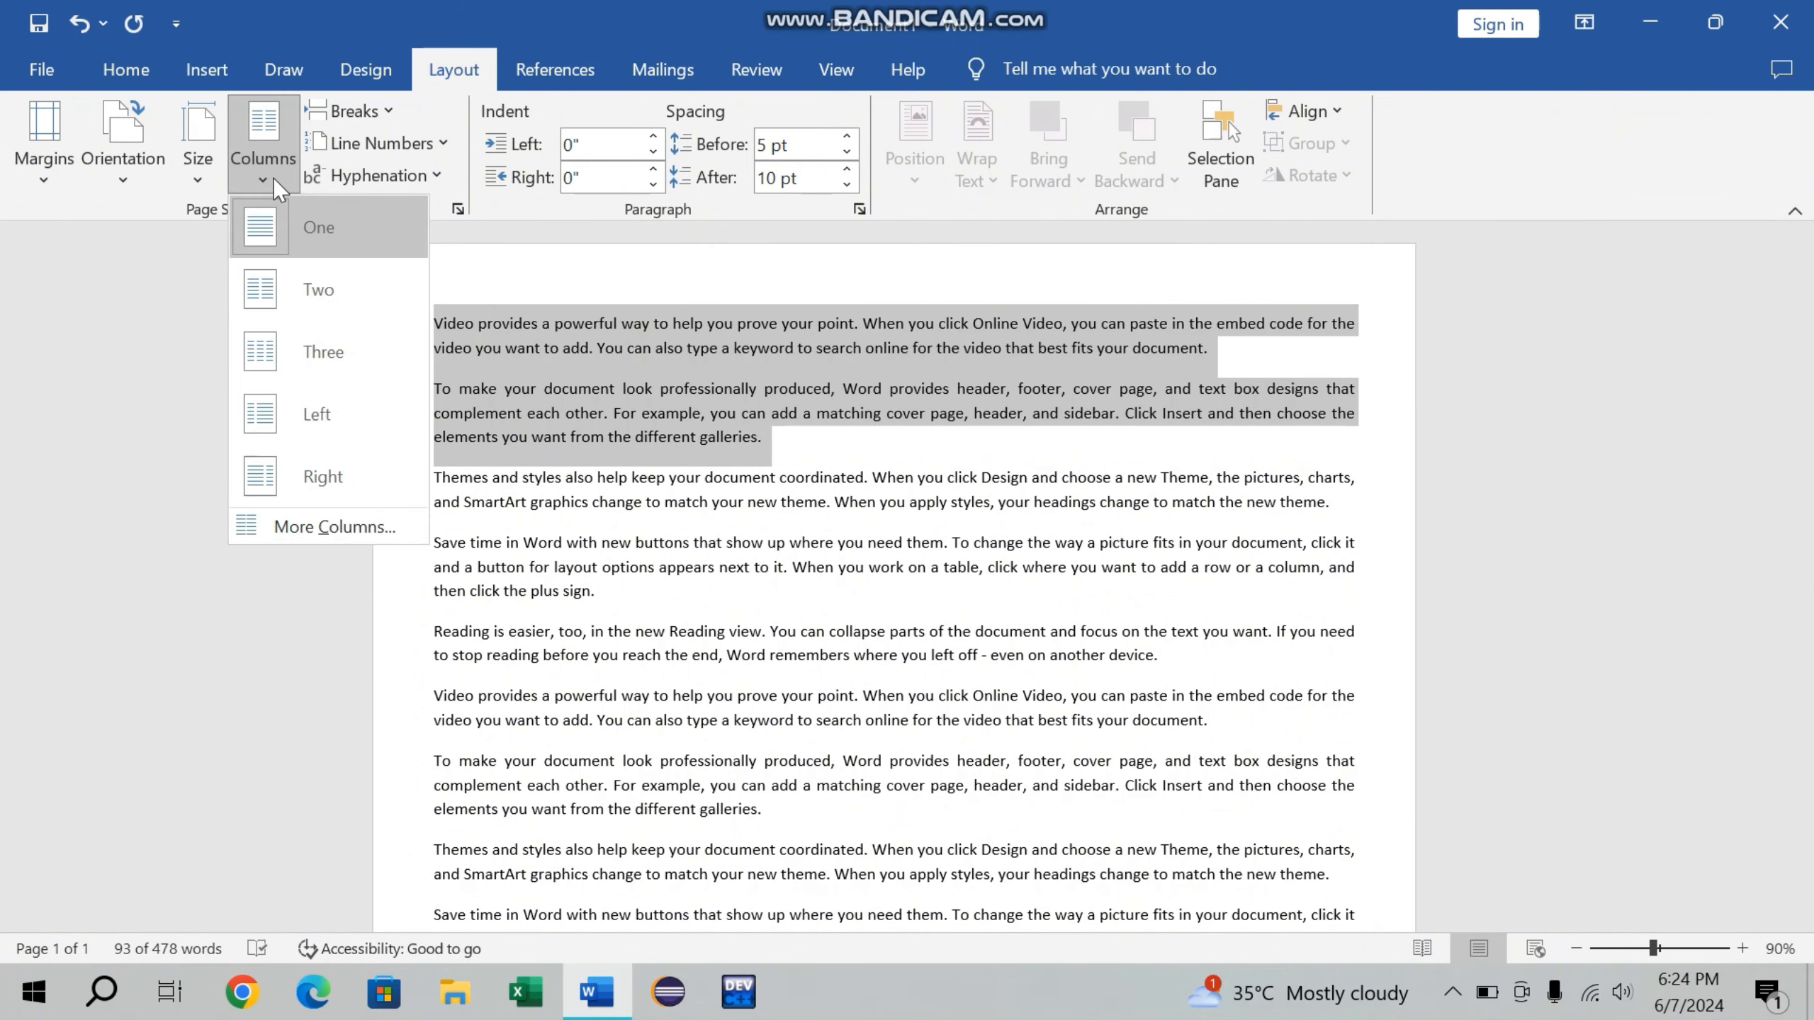
click(300, 308)
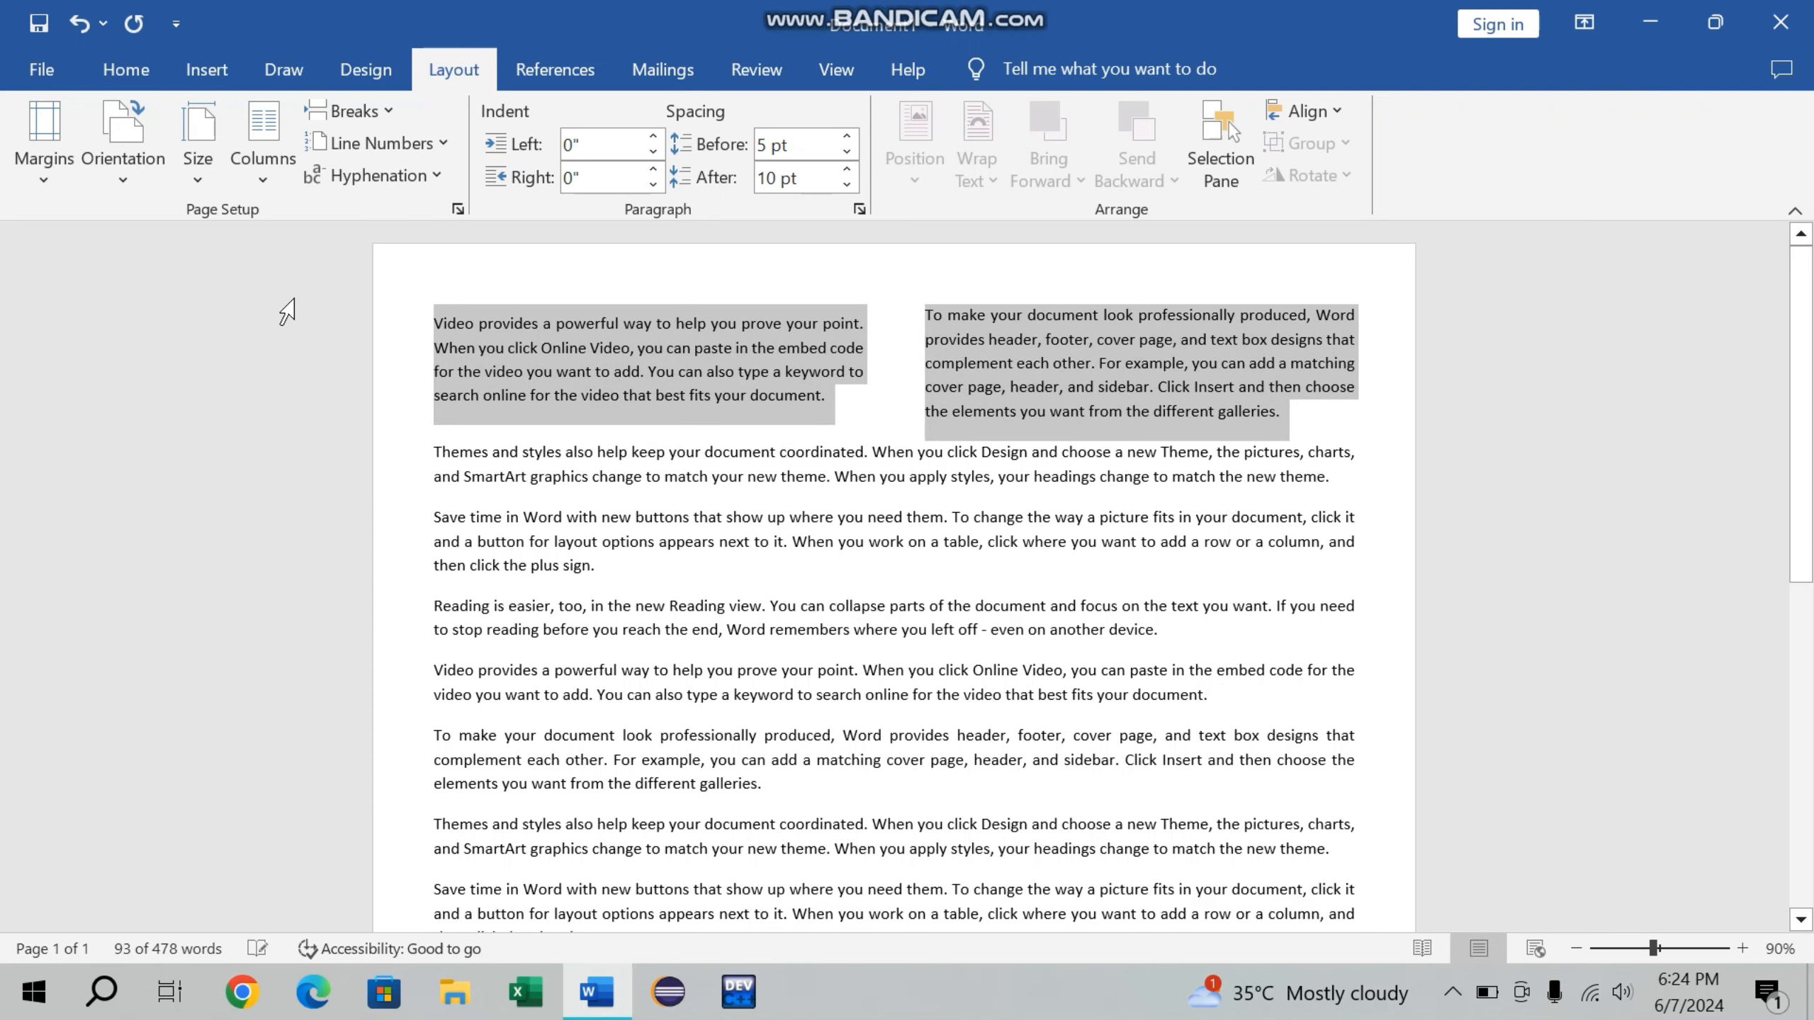
Try the Three and Left column layouts on the selected first two paragraphs.
click(278, 139)
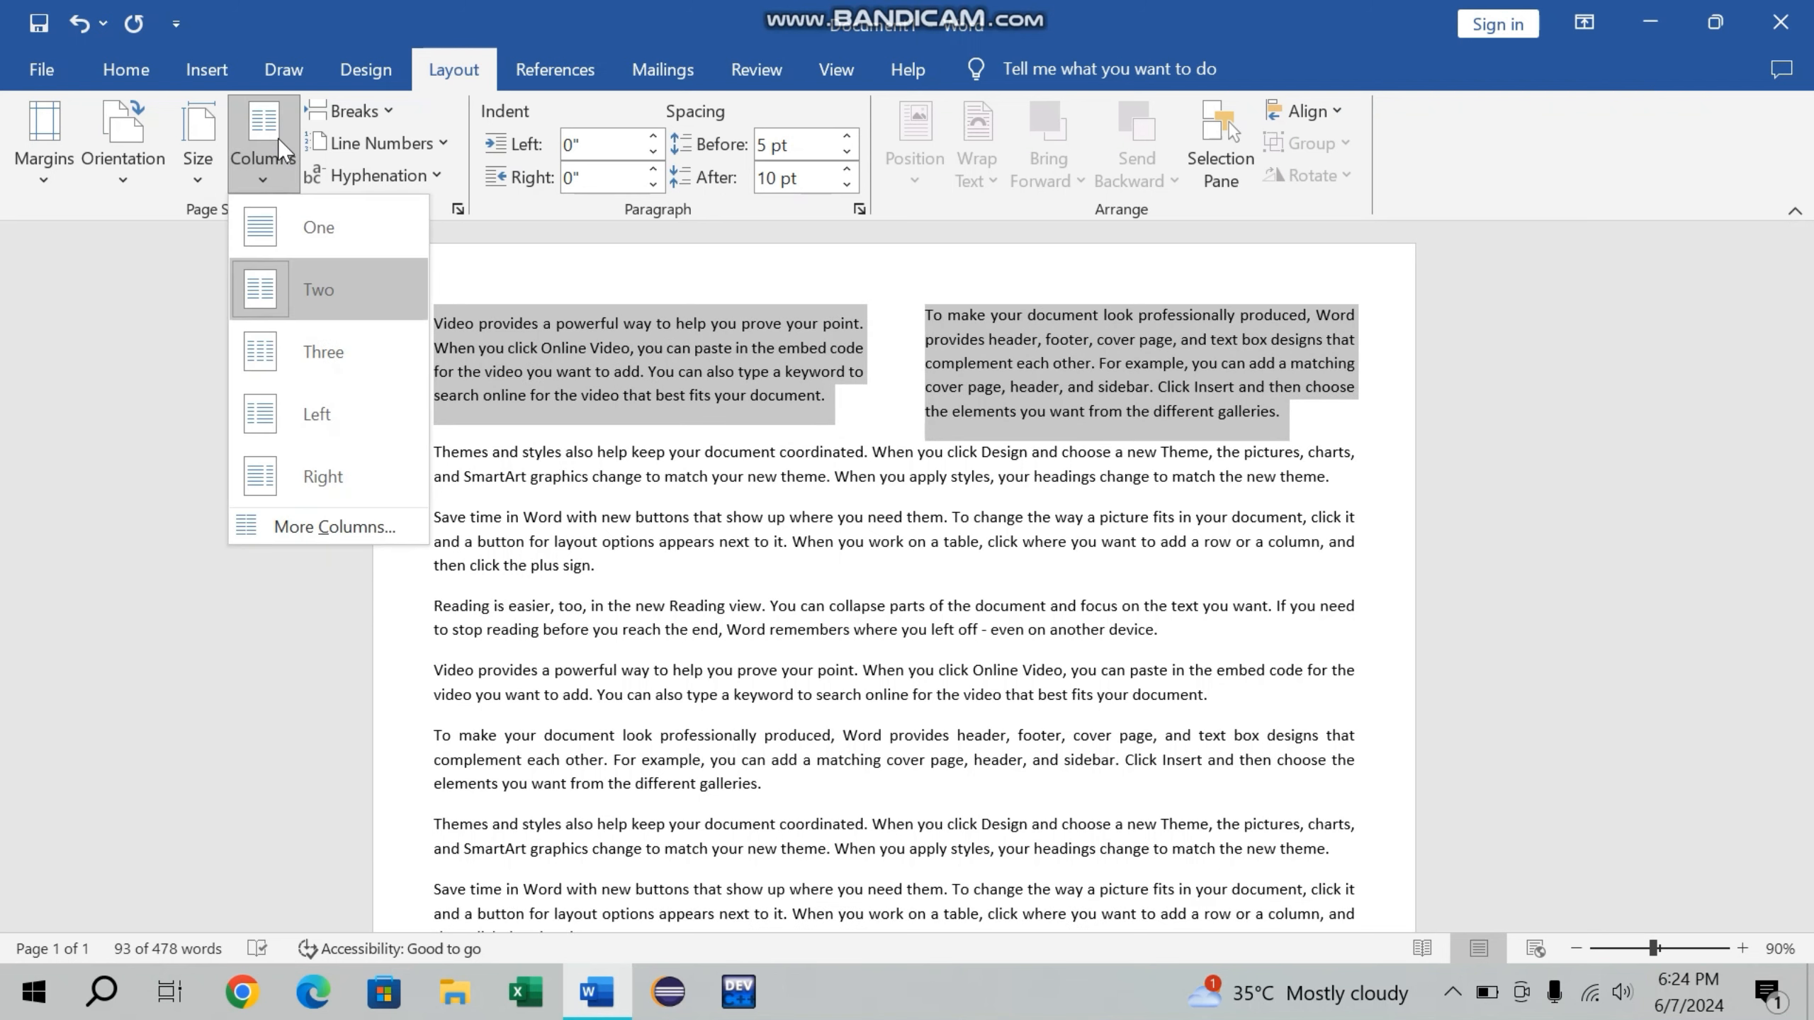
click(289, 350)
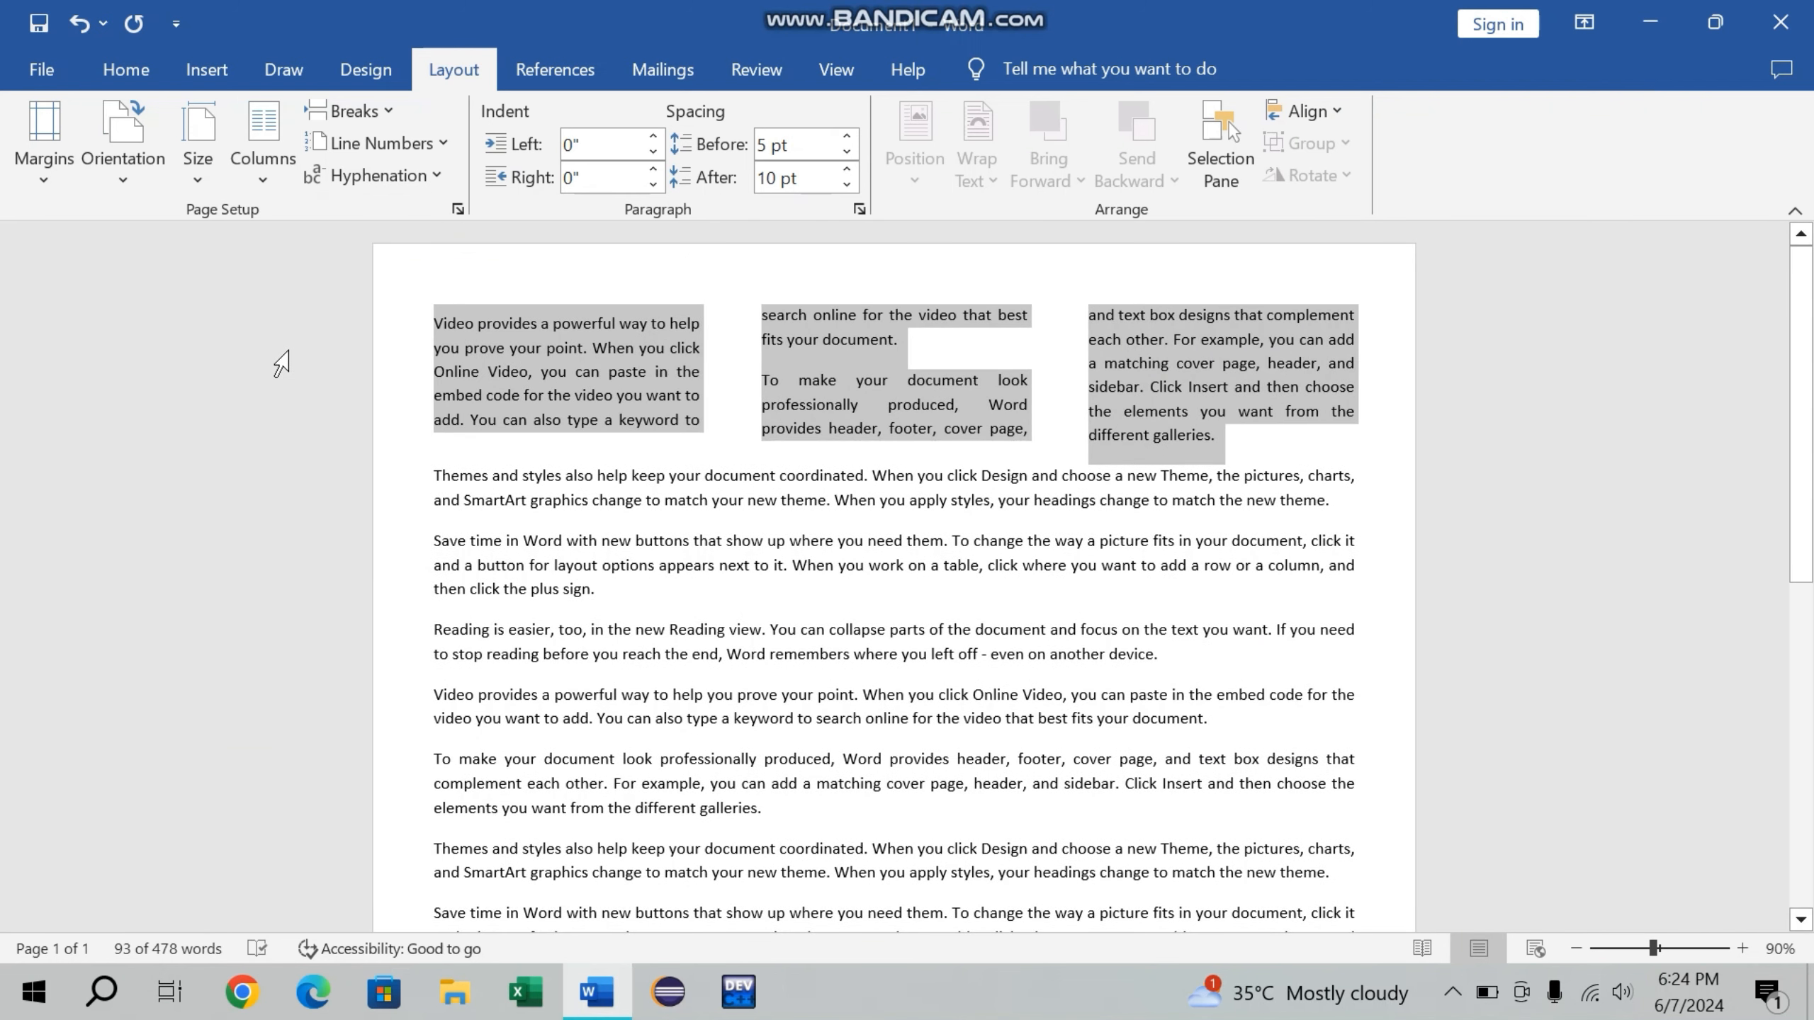
click(280, 158)
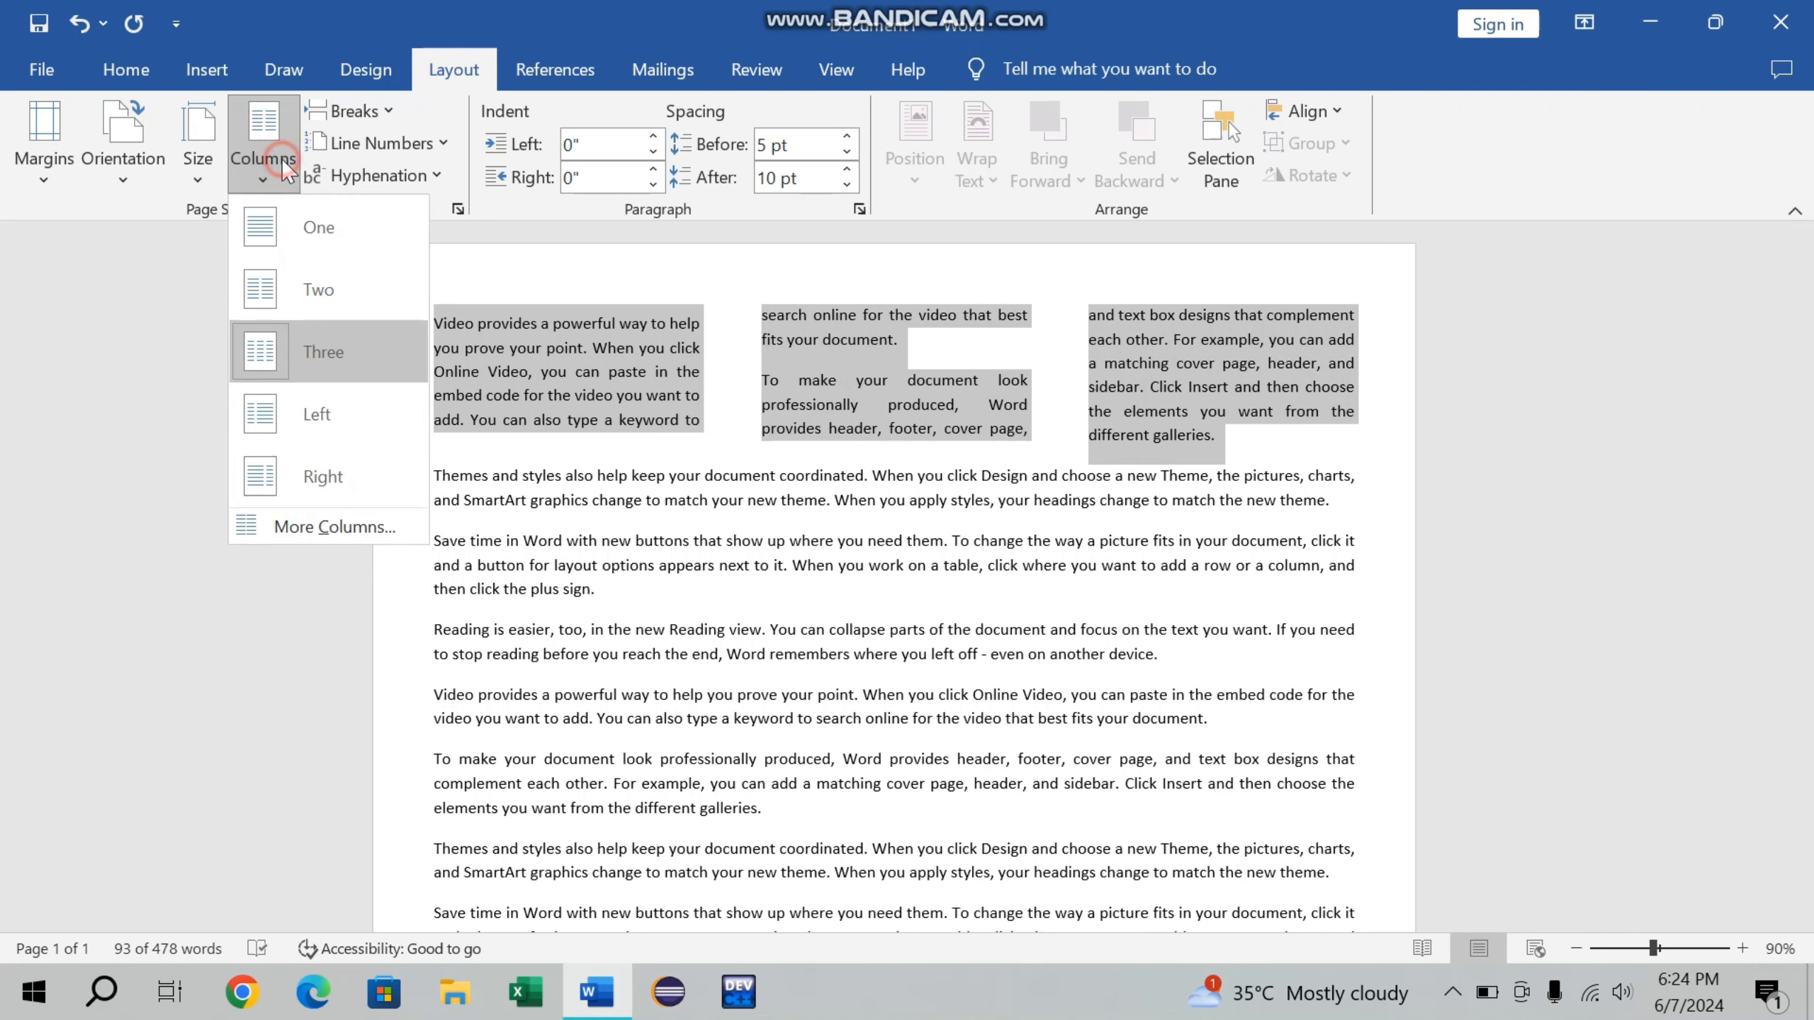
click(281, 411)
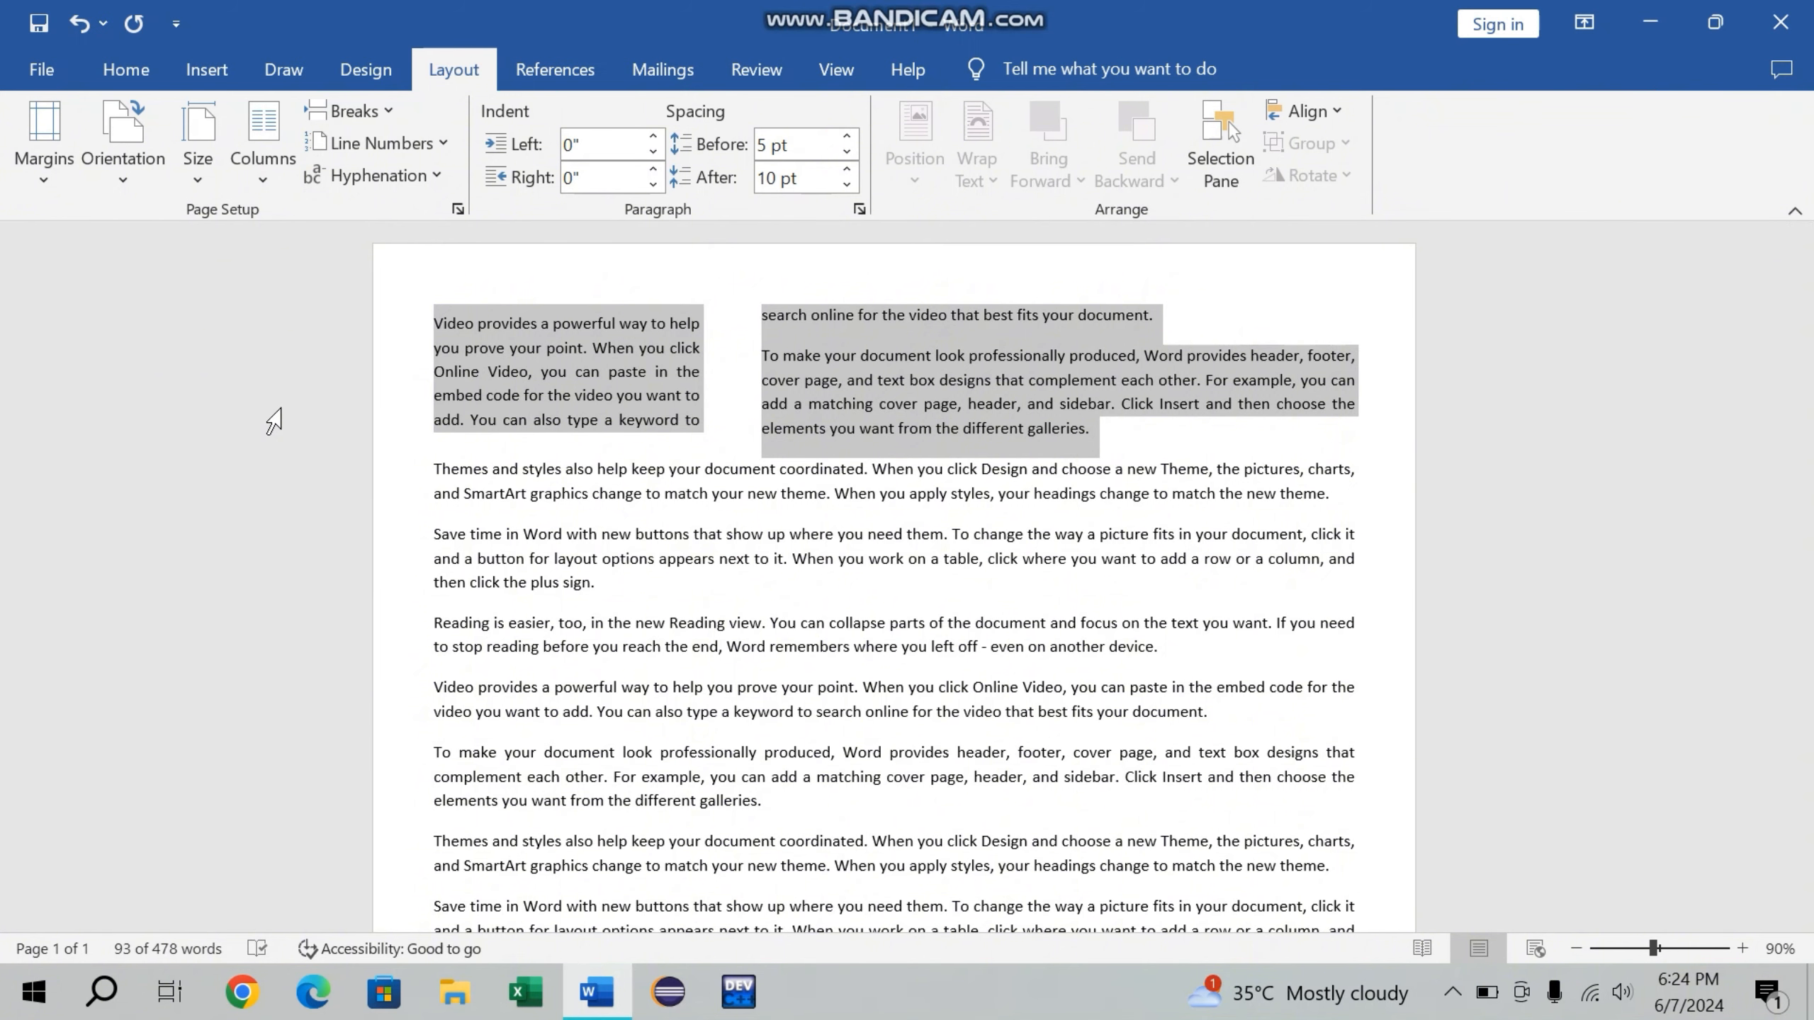
Apply the Right column layout to the first two paragraphs and deselect them.
click(269, 168)
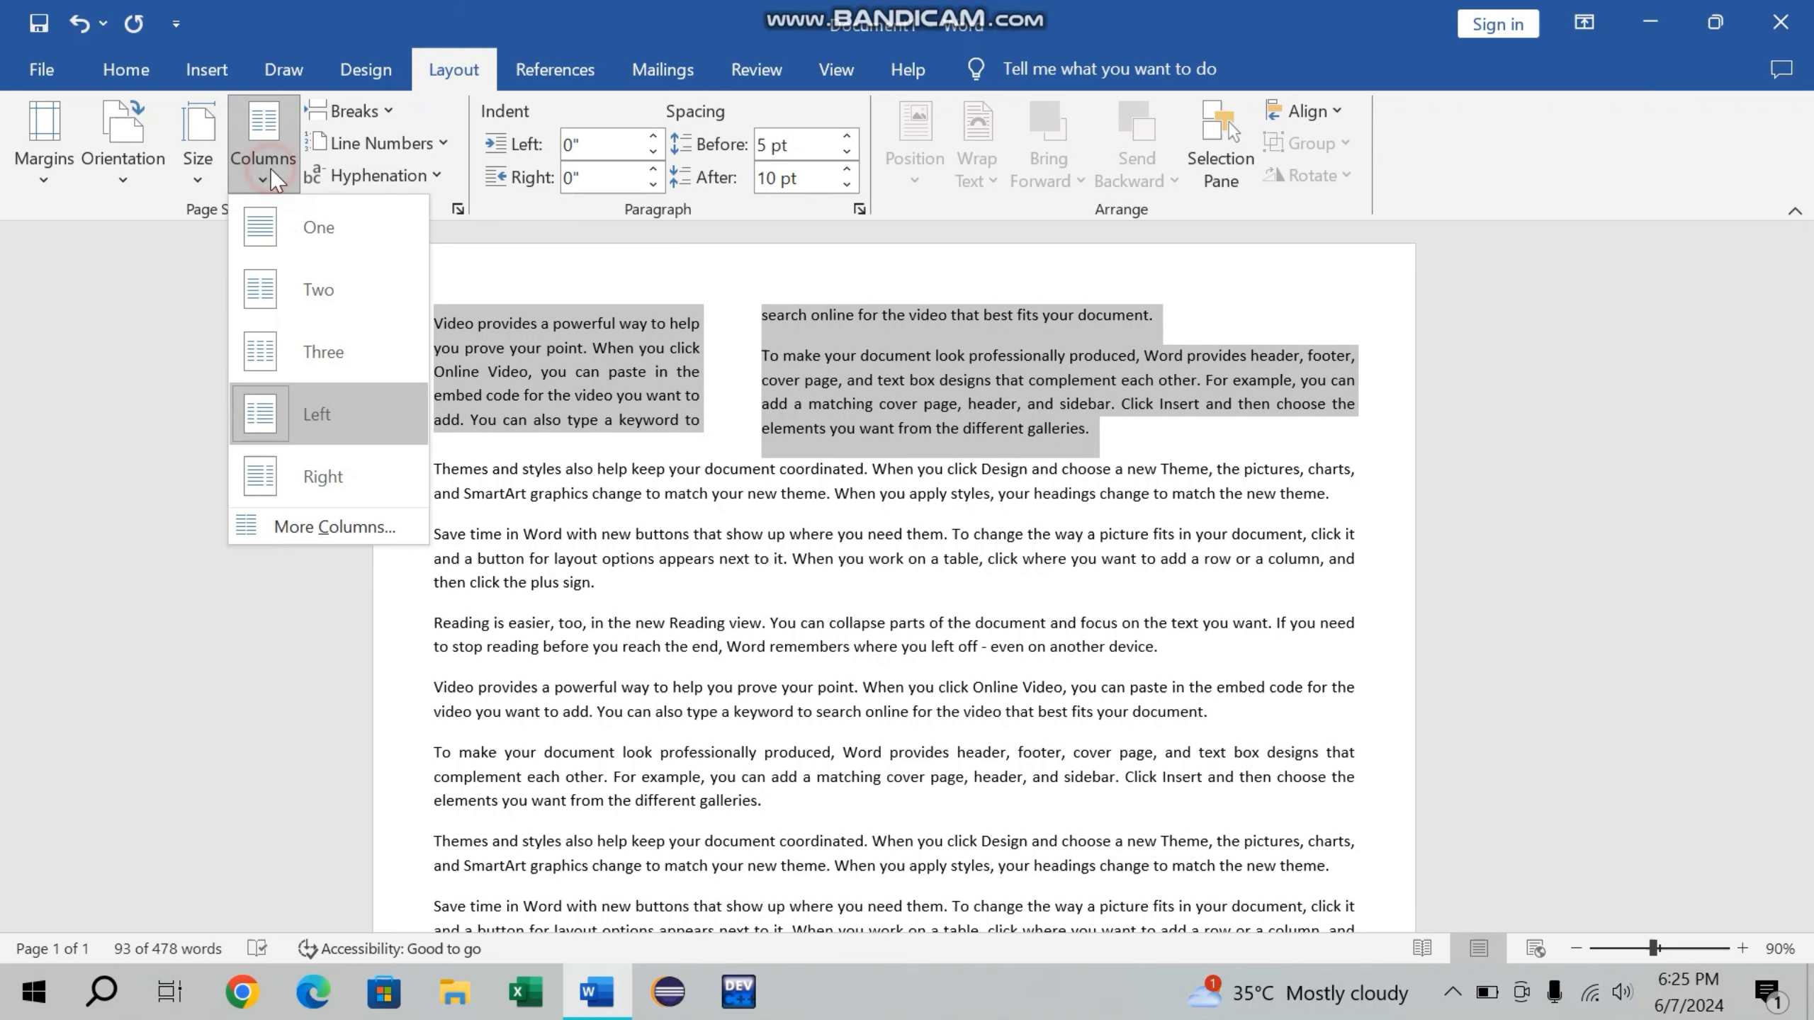
click(323, 478)
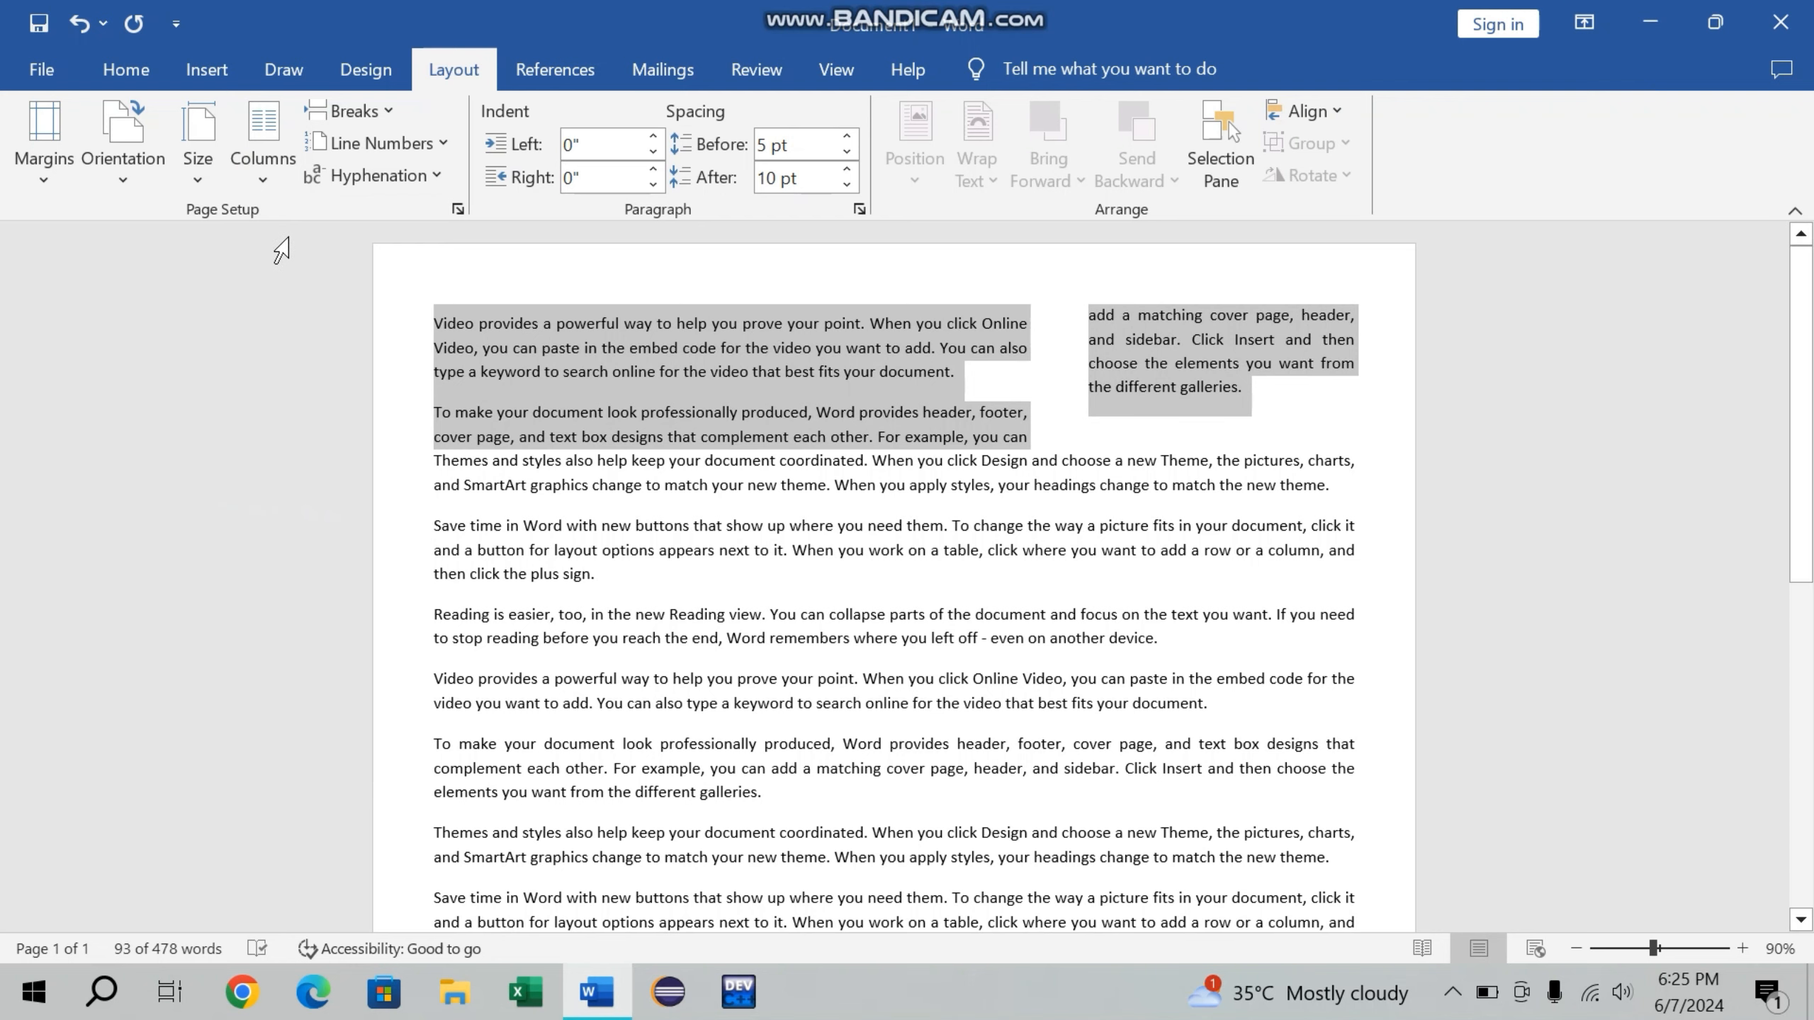
click(508, 549)
Insert a page break before the second paragraph that begins "Video provides a powerful way".
click(371, 111)
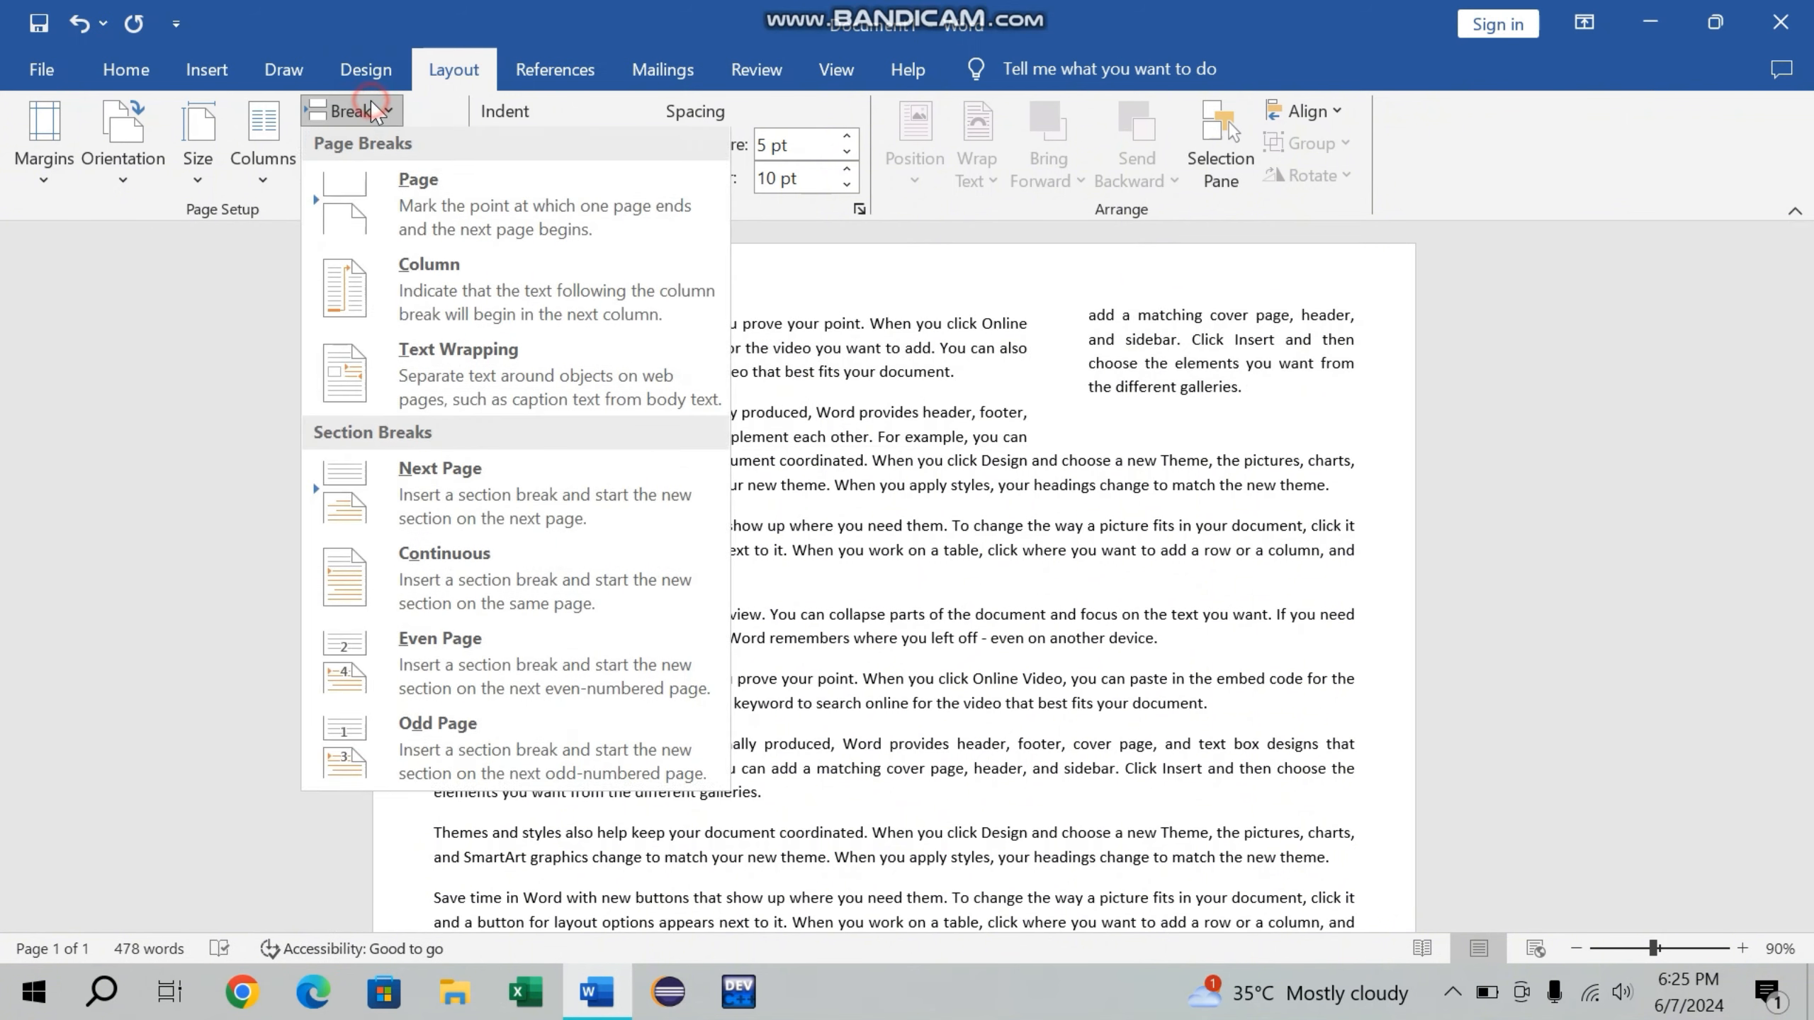
click(117, 319)
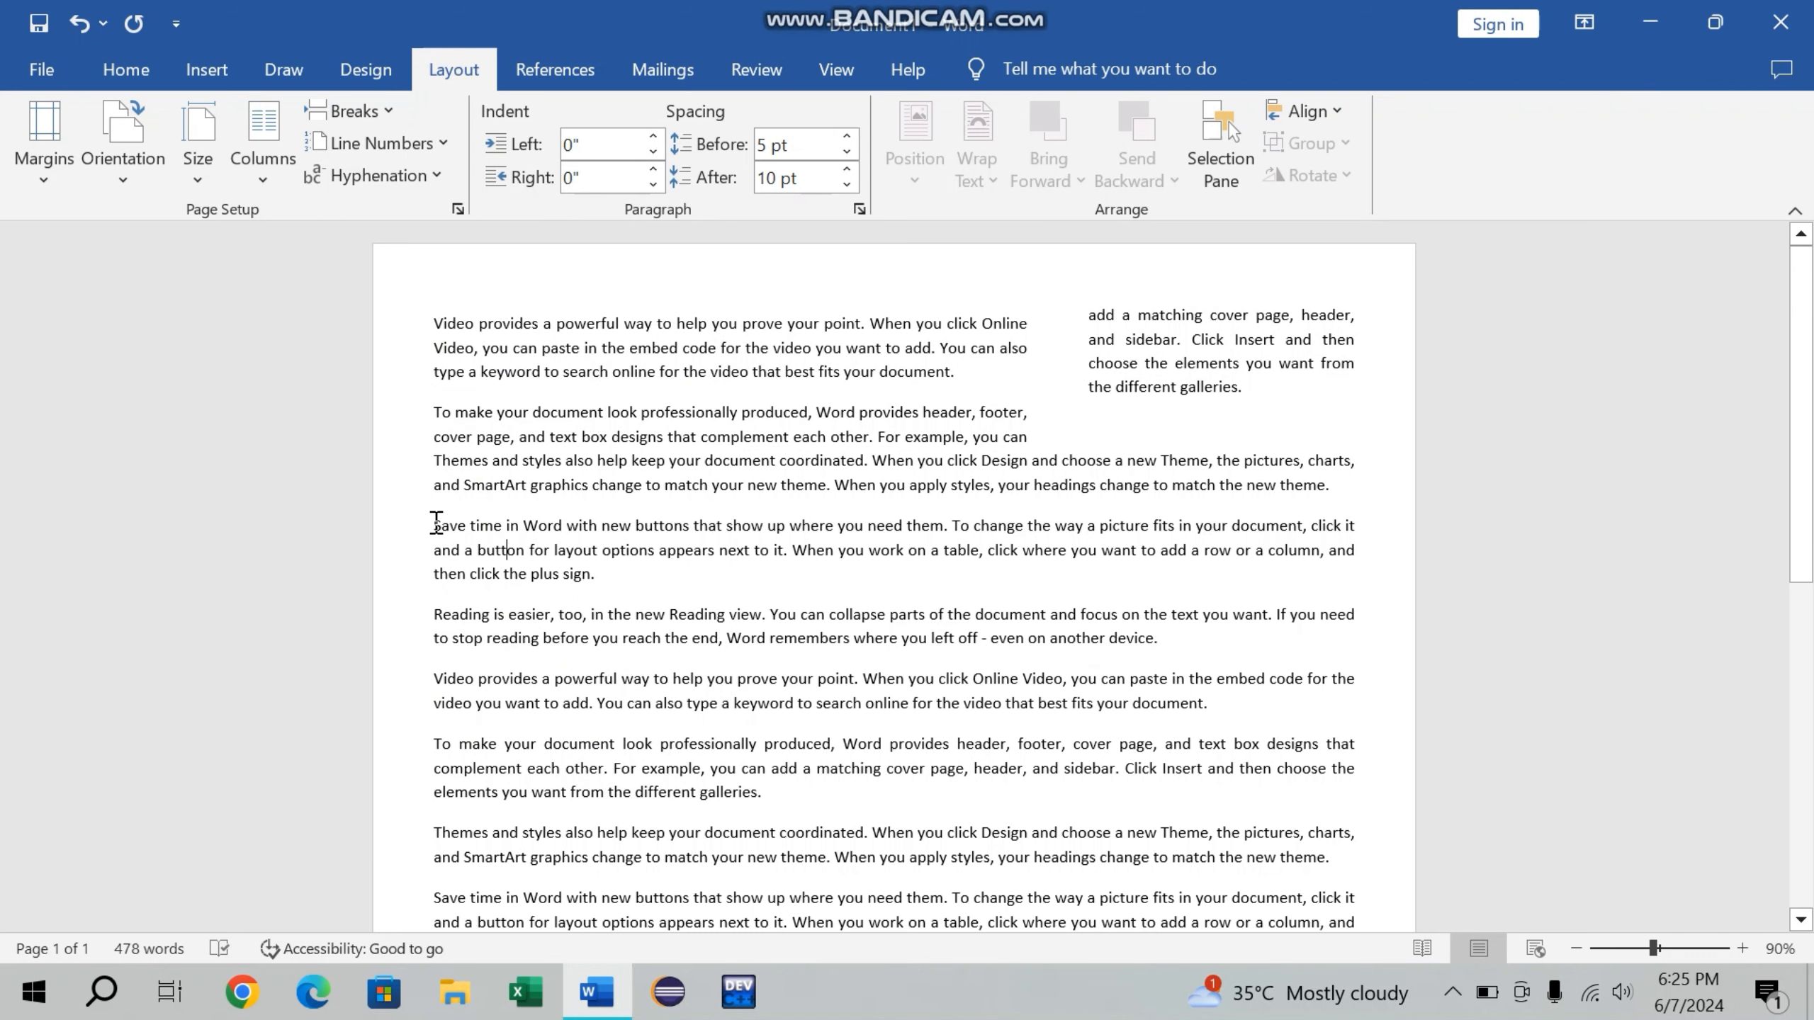
click(431, 675)
click(359, 121)
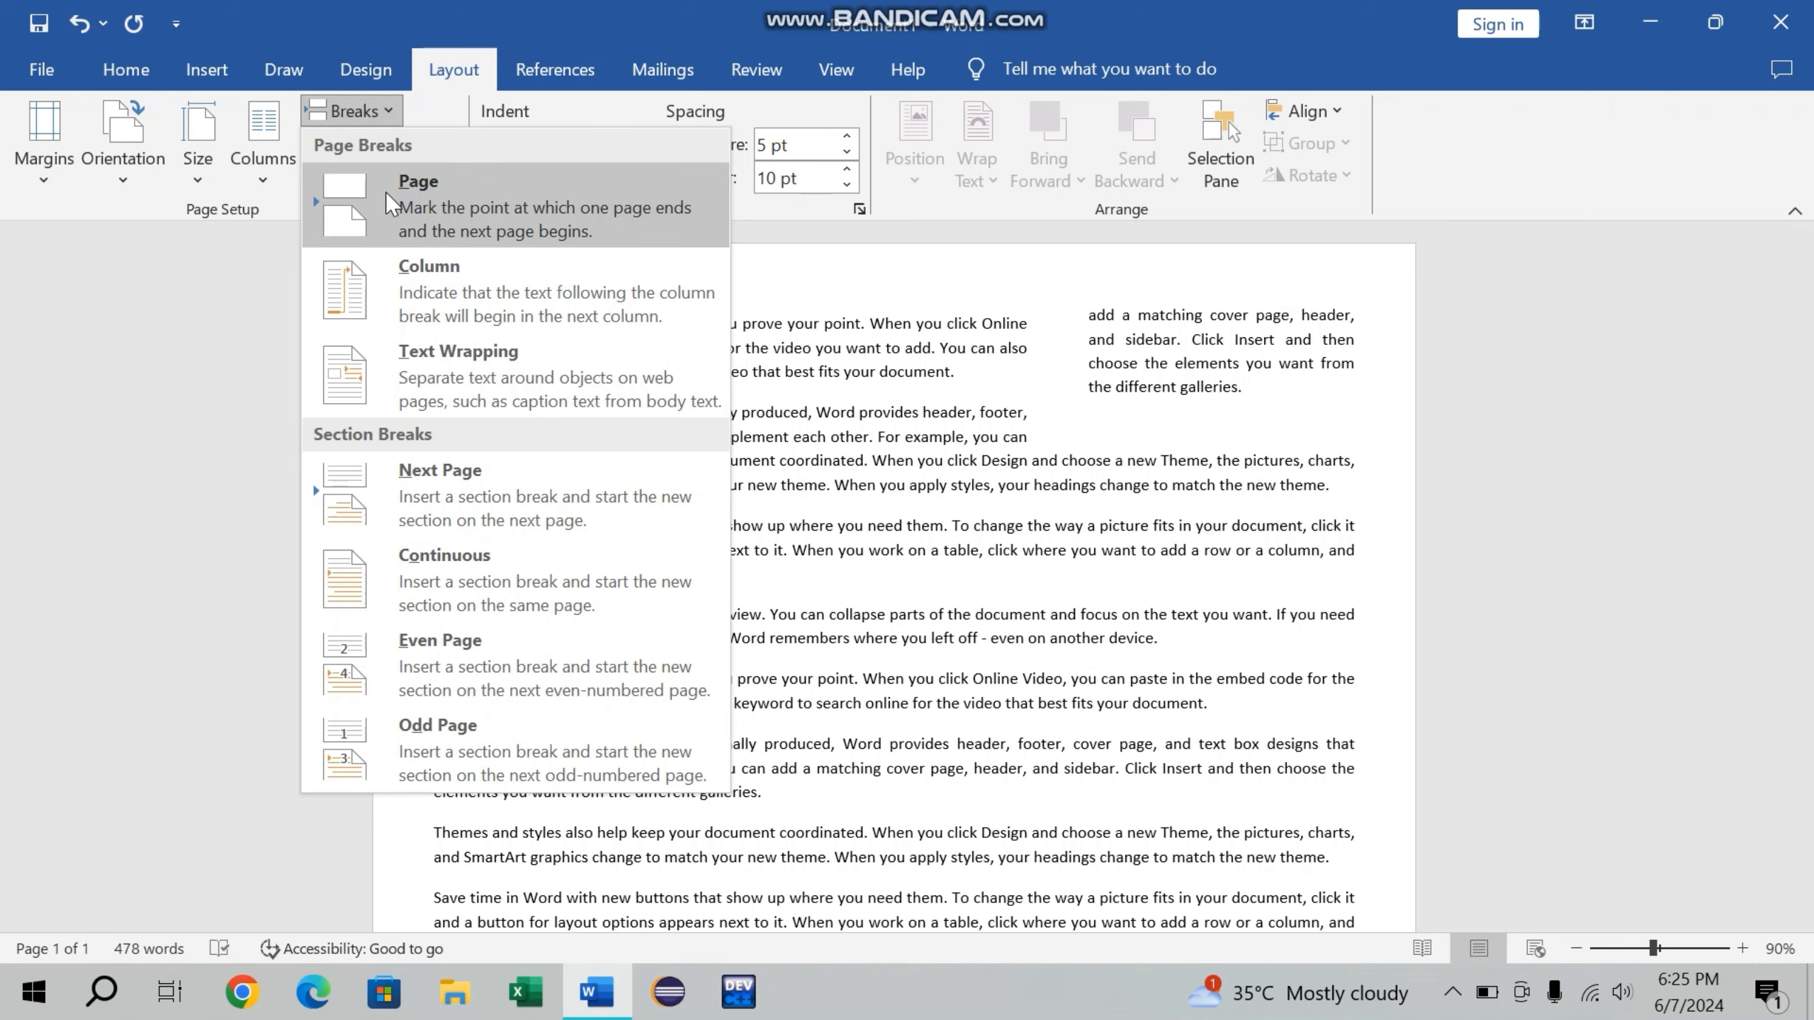
click(386, 193)
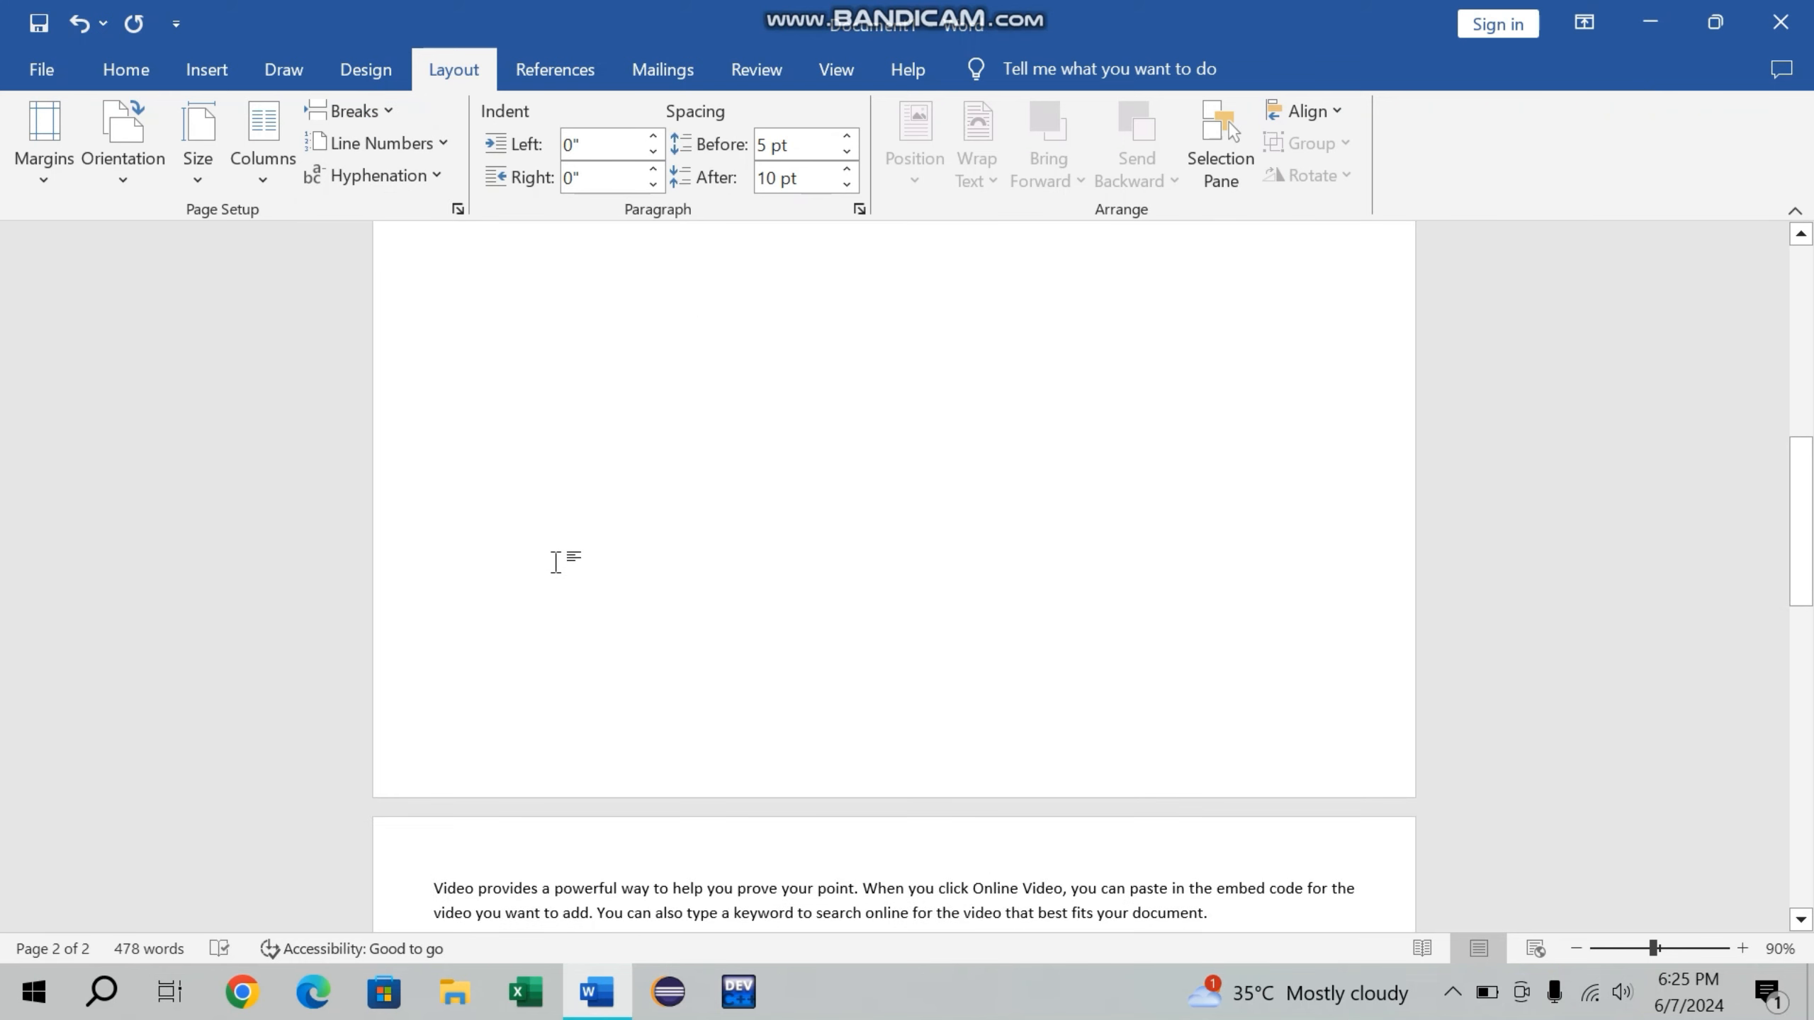
Check the effect of the page break across both pages and undo it.
scroll(556, 562, down, 9)
scroll(555, 563, up, 19)
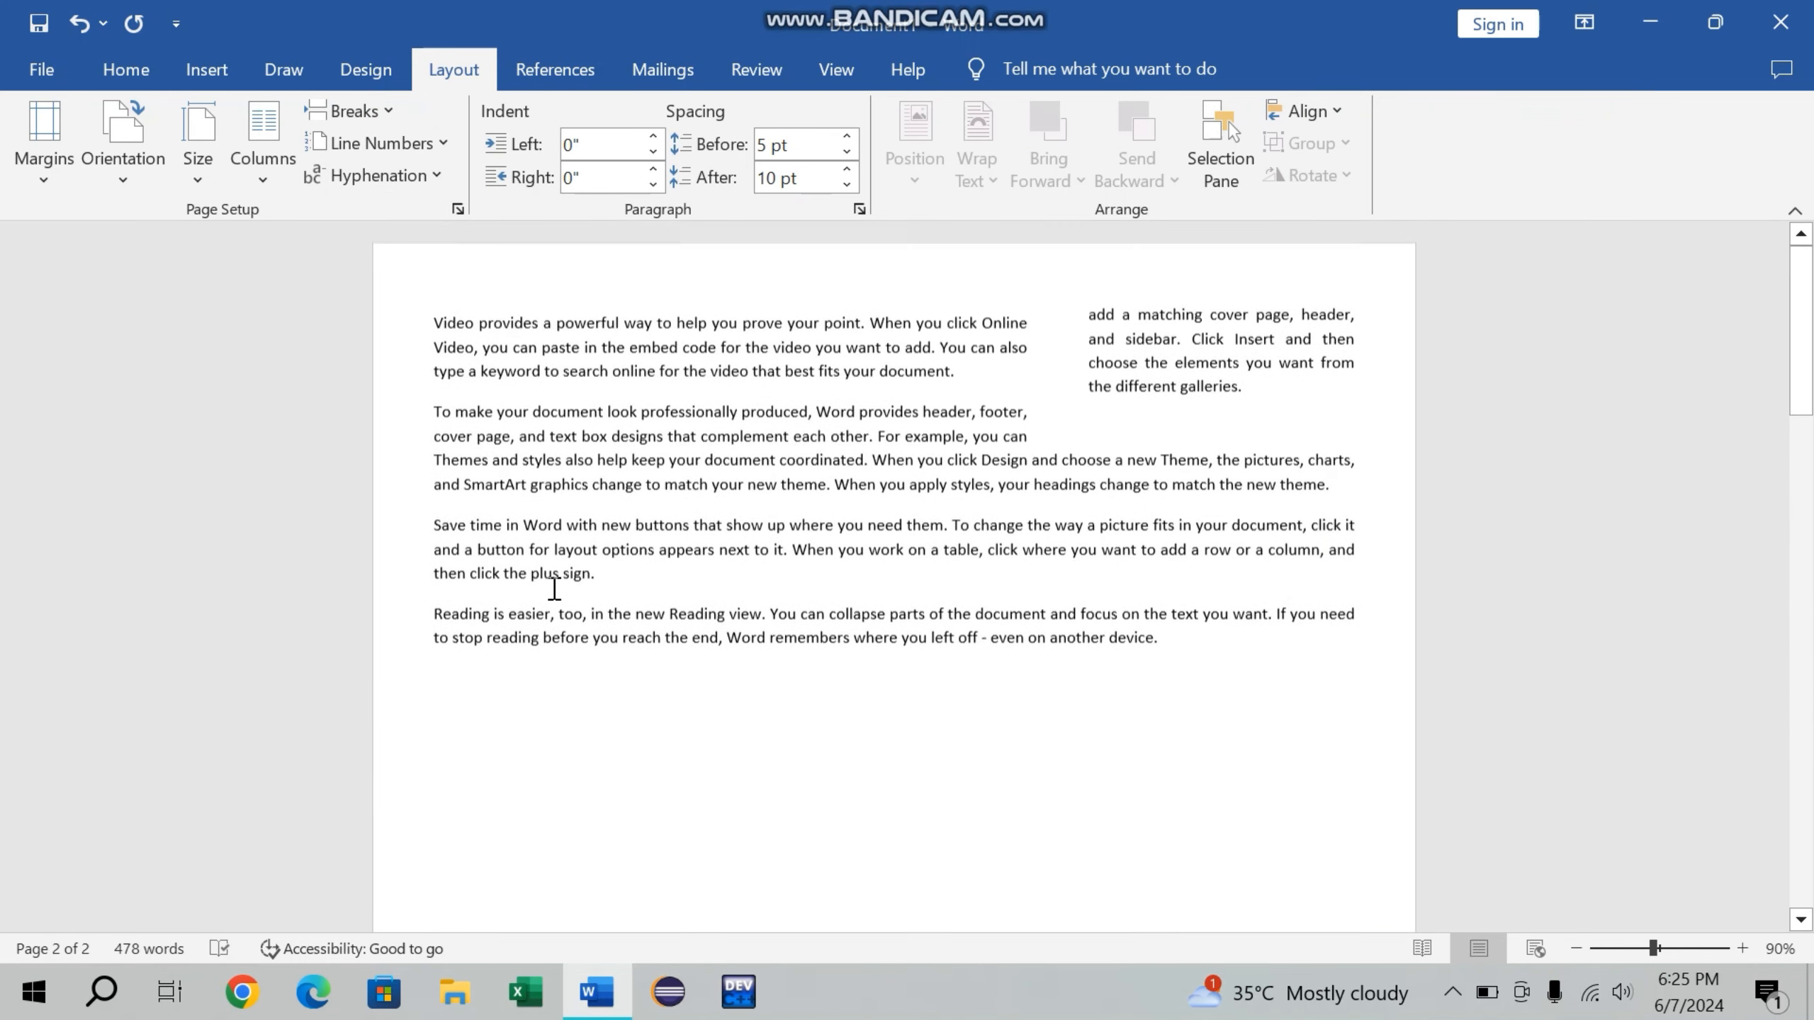
key(ctrl+z)
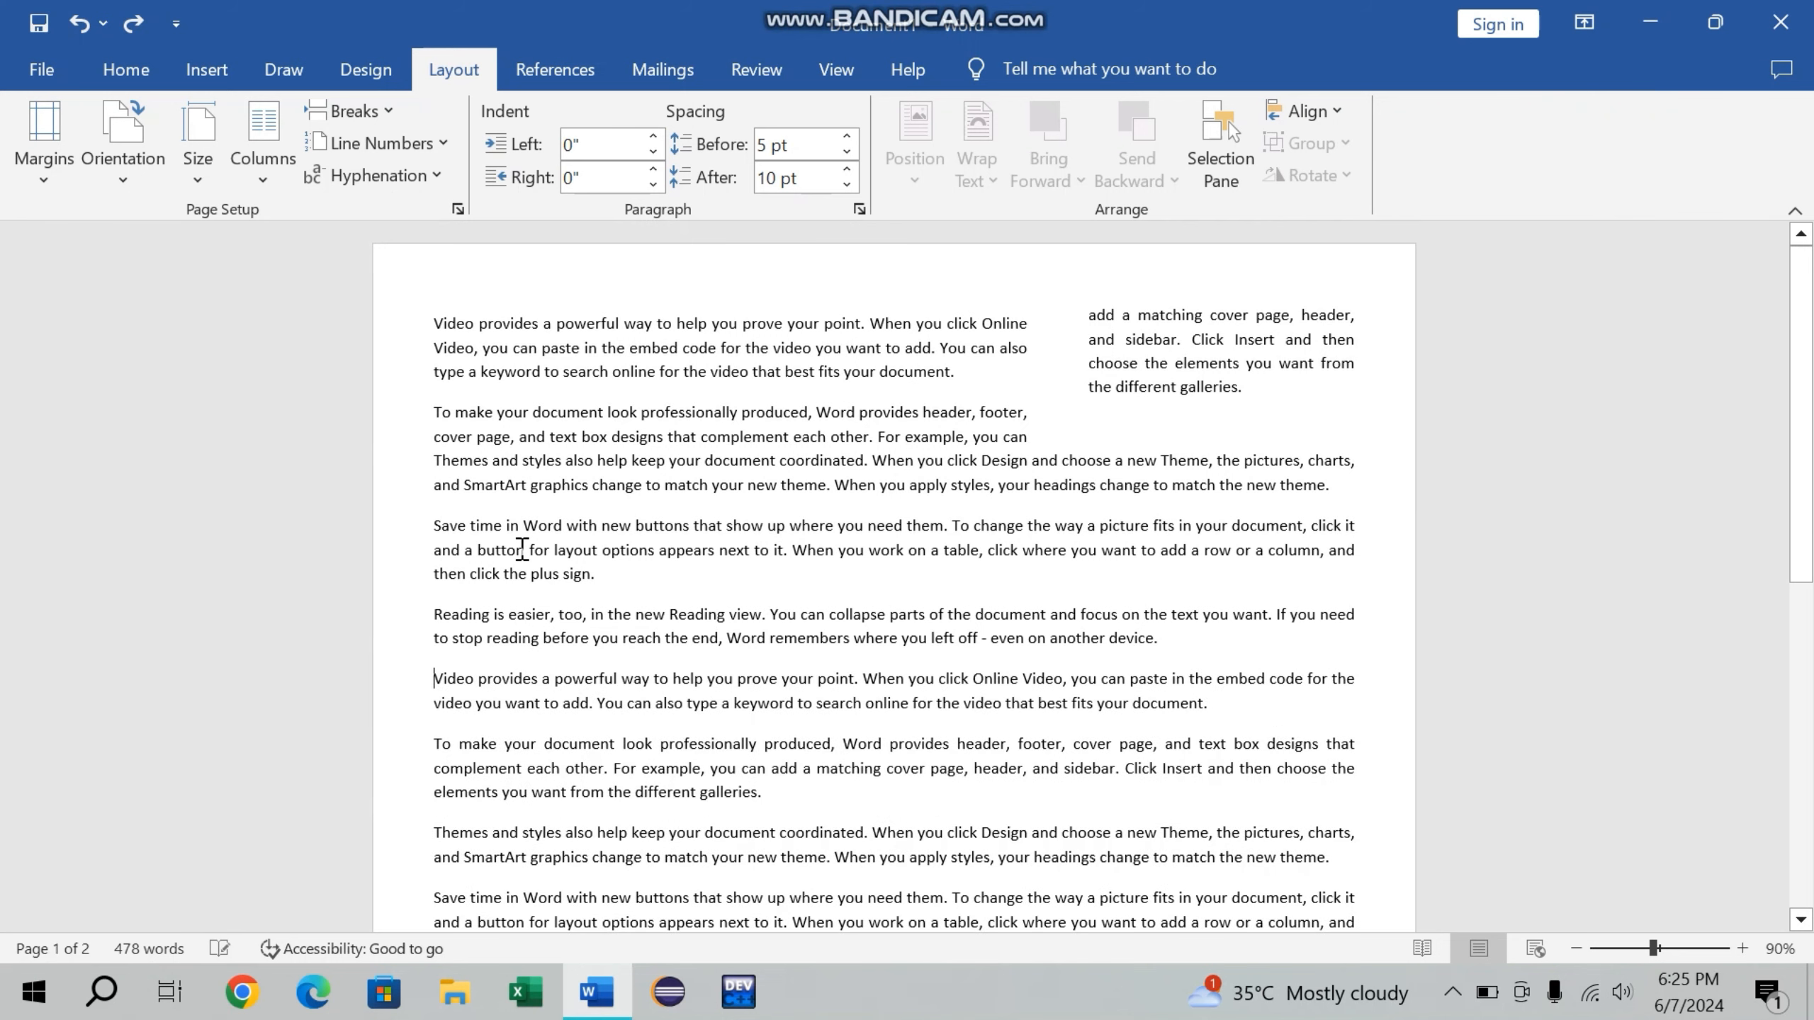
Try a column break before the second paragraph that begins "Video provides a powerful way" and review the pages.
click(391, 110)
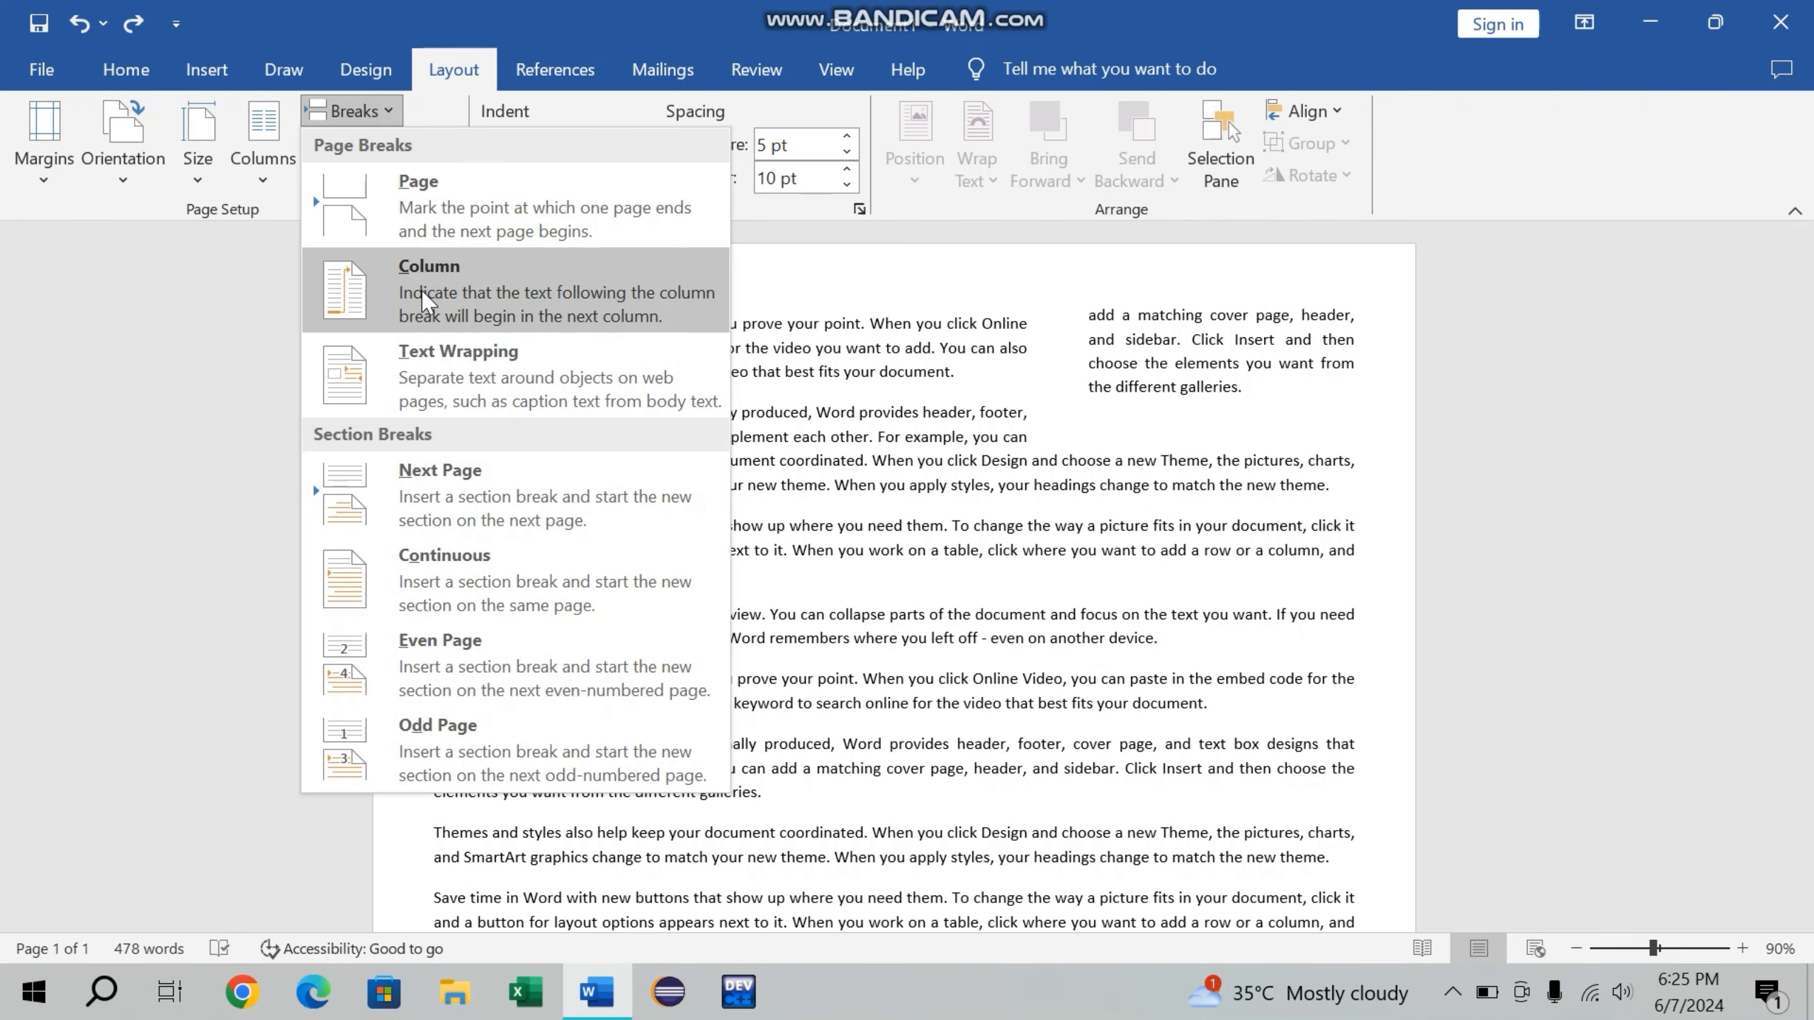
click(422, 300)
scroll(513, 350, down, 4)
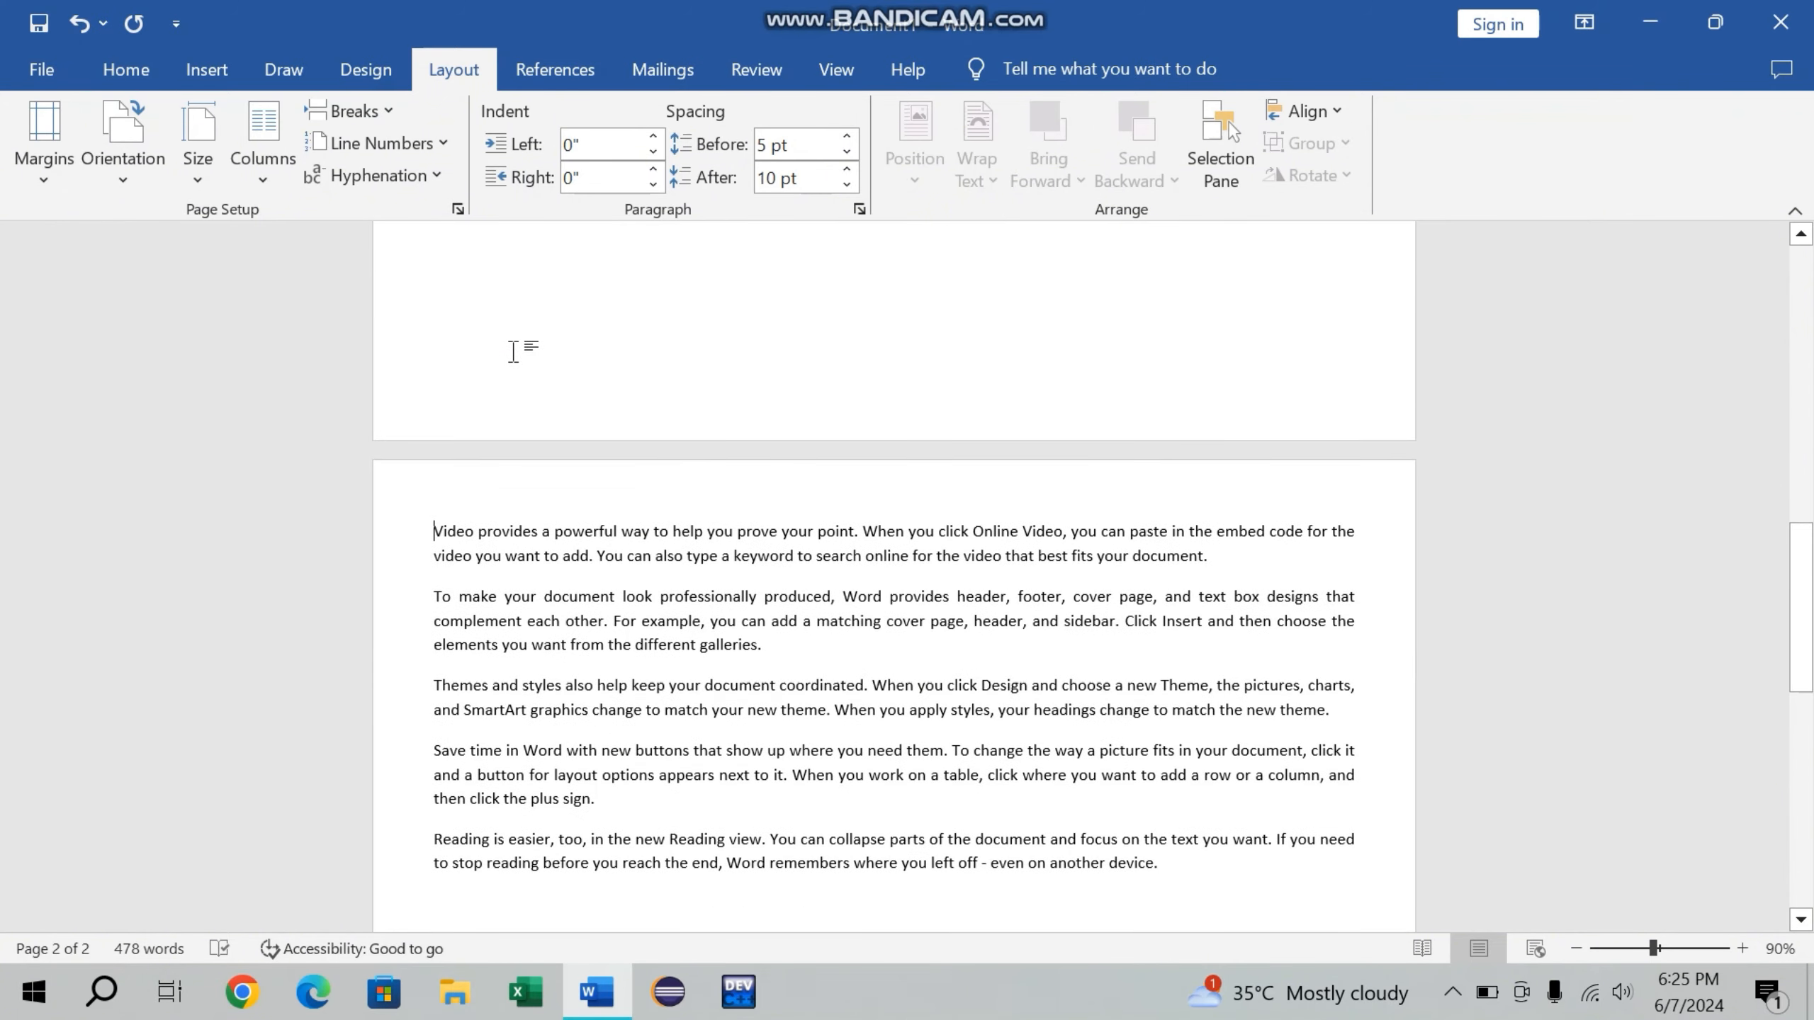
scroll(513, 351, down, 4)
scroll(514, 352, up, 15)
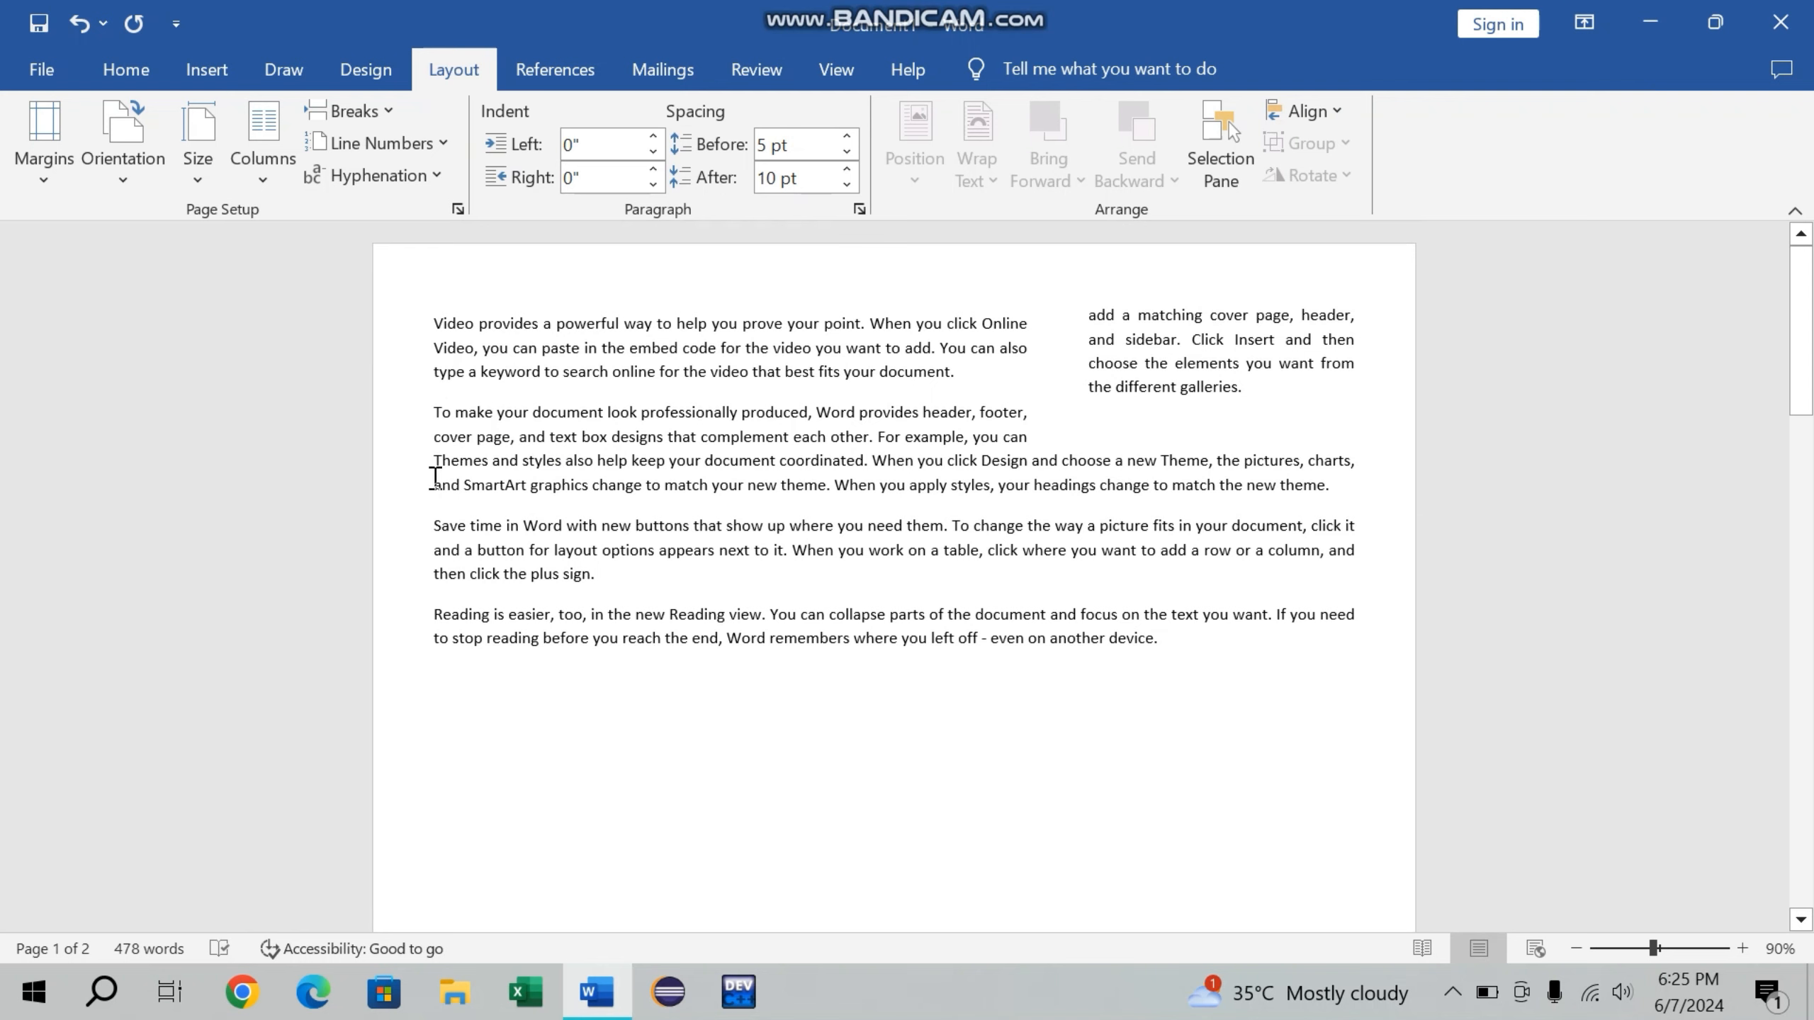
Try replacing the first "Save time in Word" paragraph with a column break and undo the column breaks.
drag(431, 527, 591, 576)
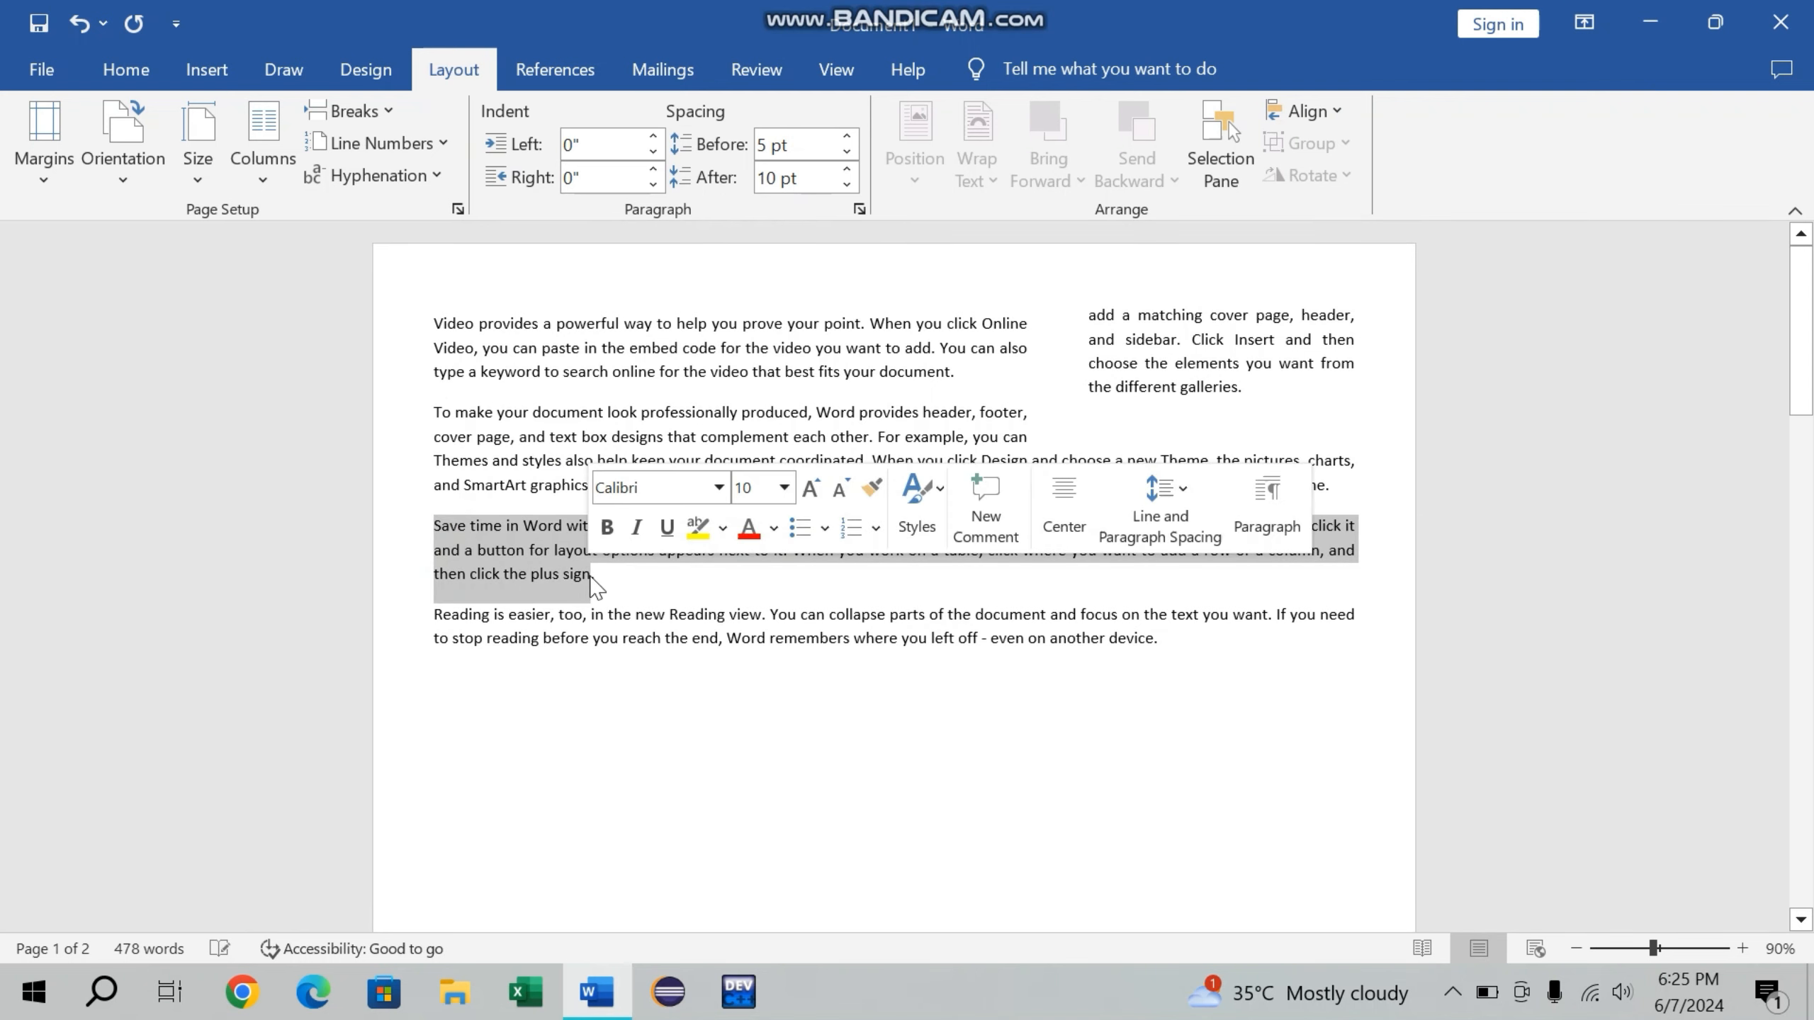
click(394, 121)
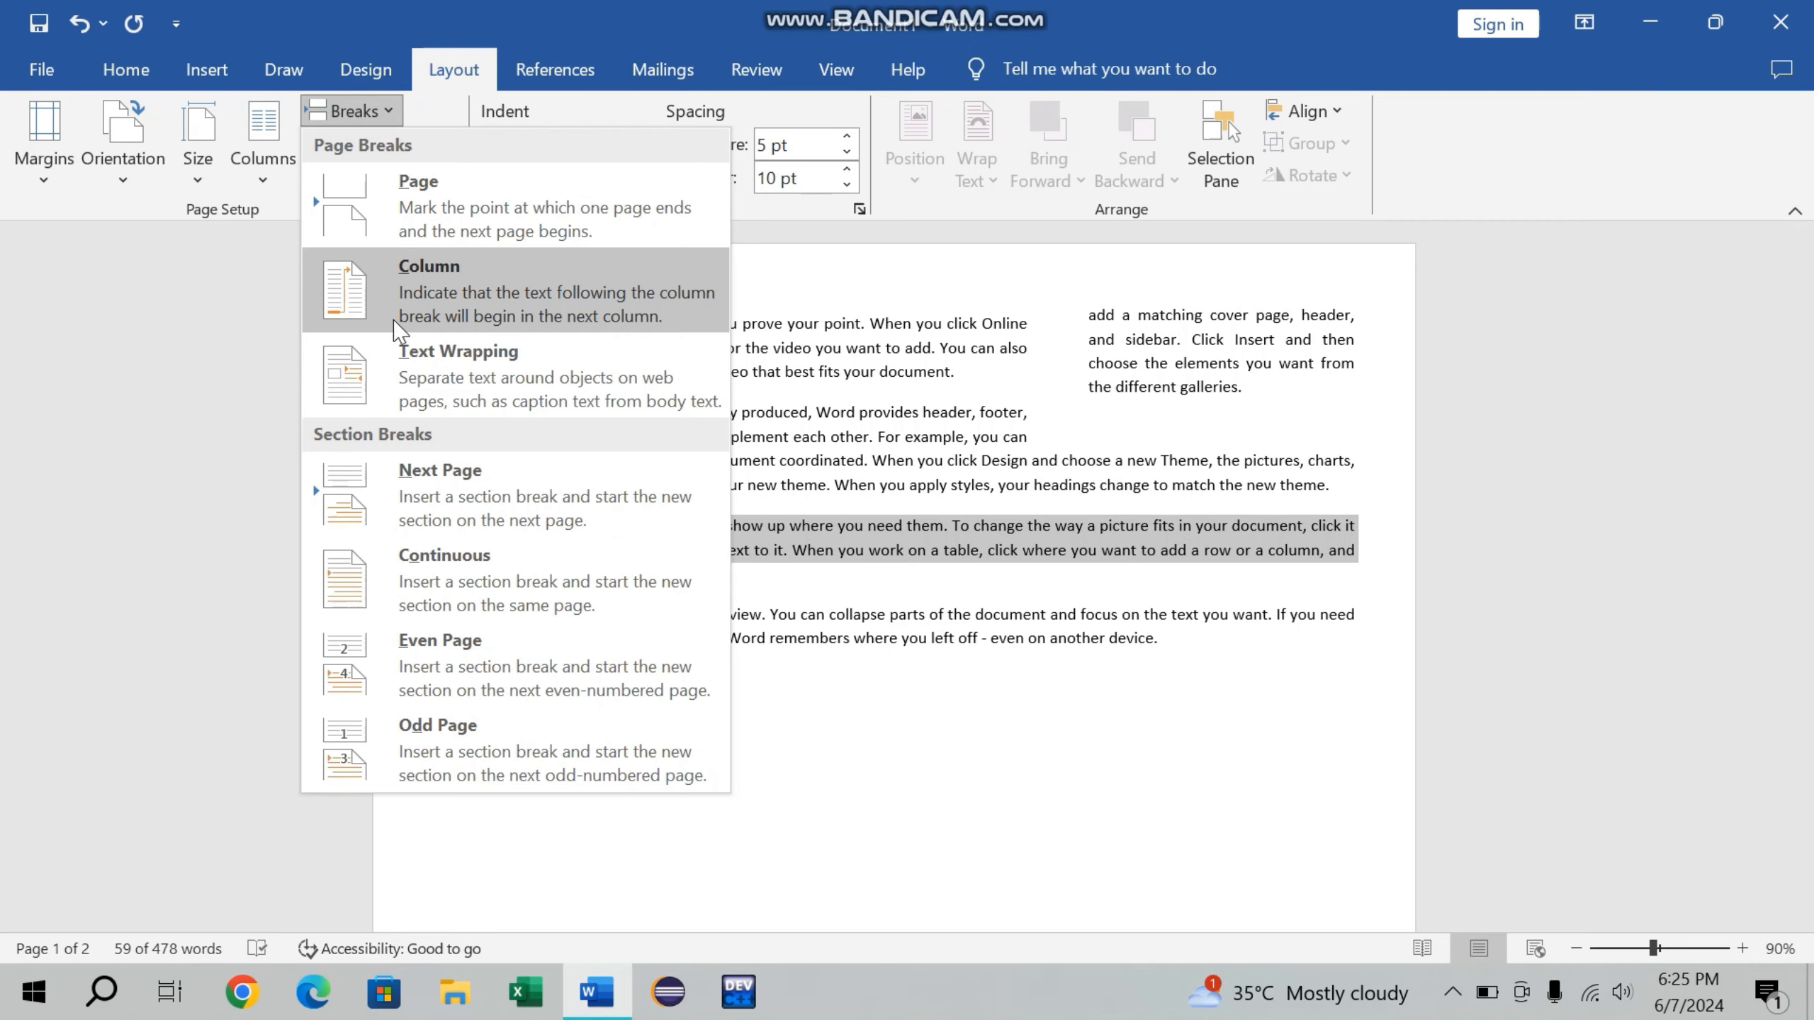
click(374, 294)
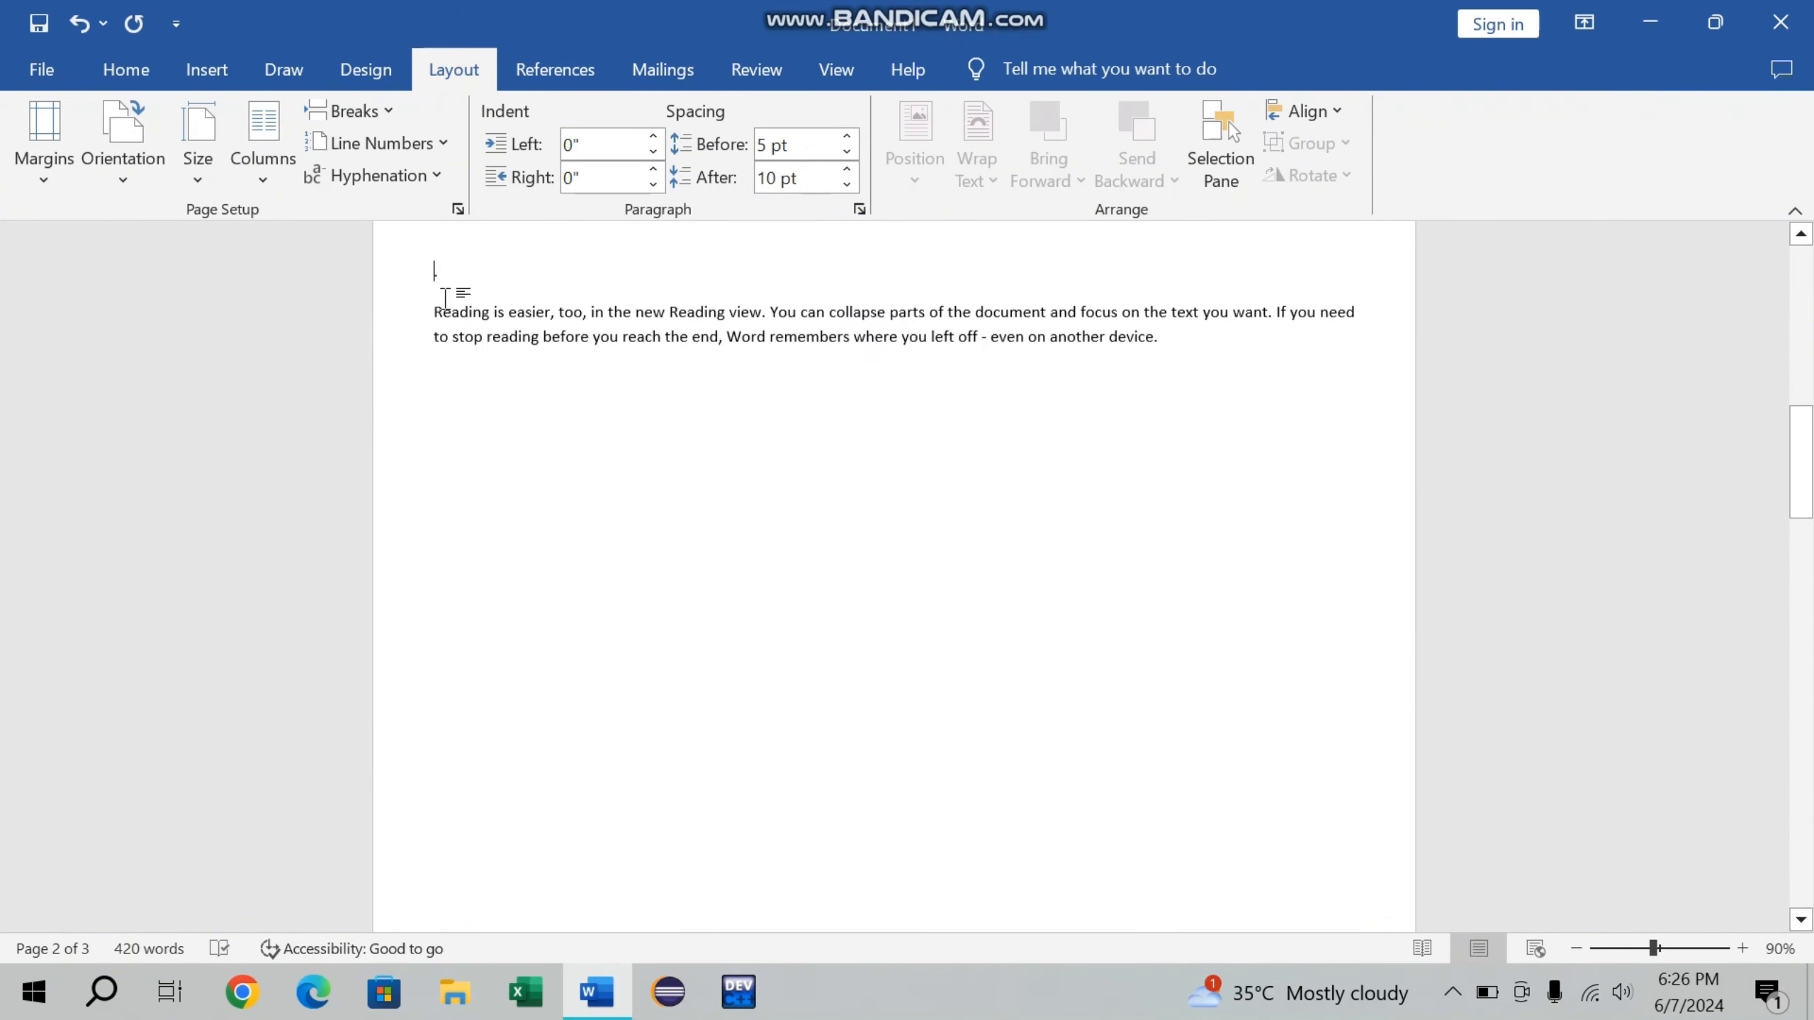
key(ctrl+z)
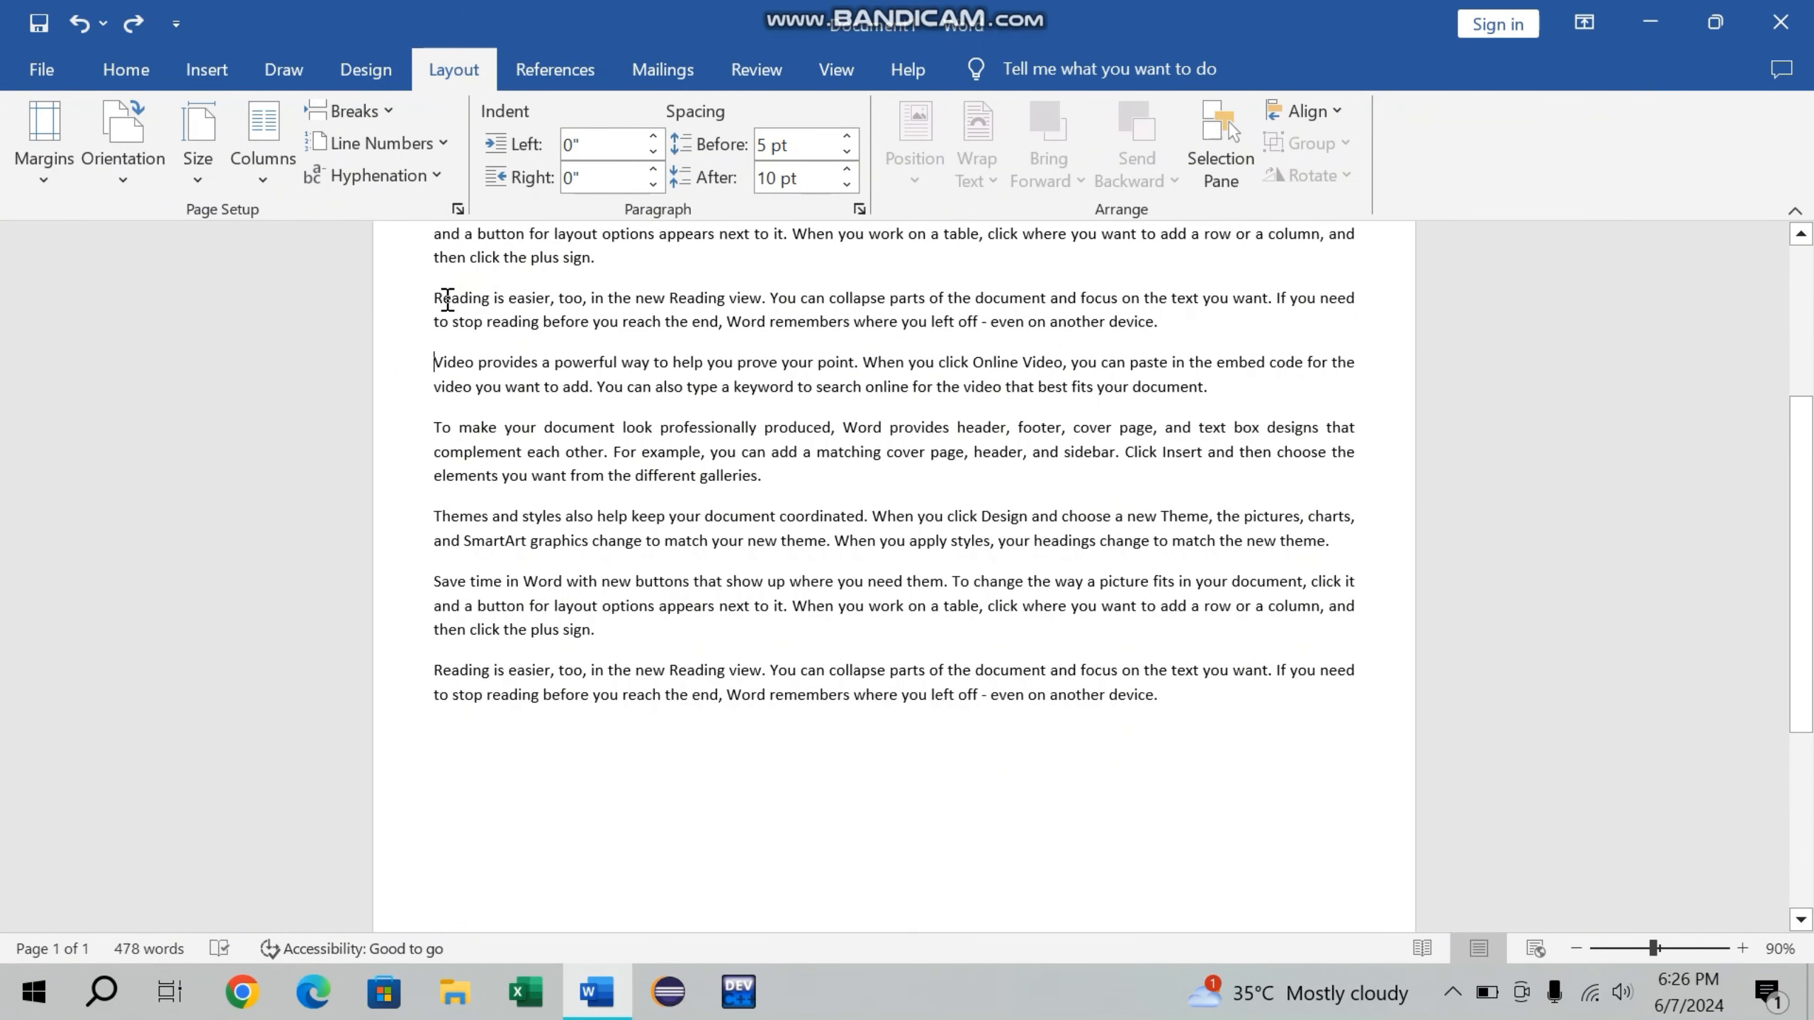
Replace the first two paragraphs, set in the Right column layout, with a column break and add a text wrapping break after it.
click(381, 111)
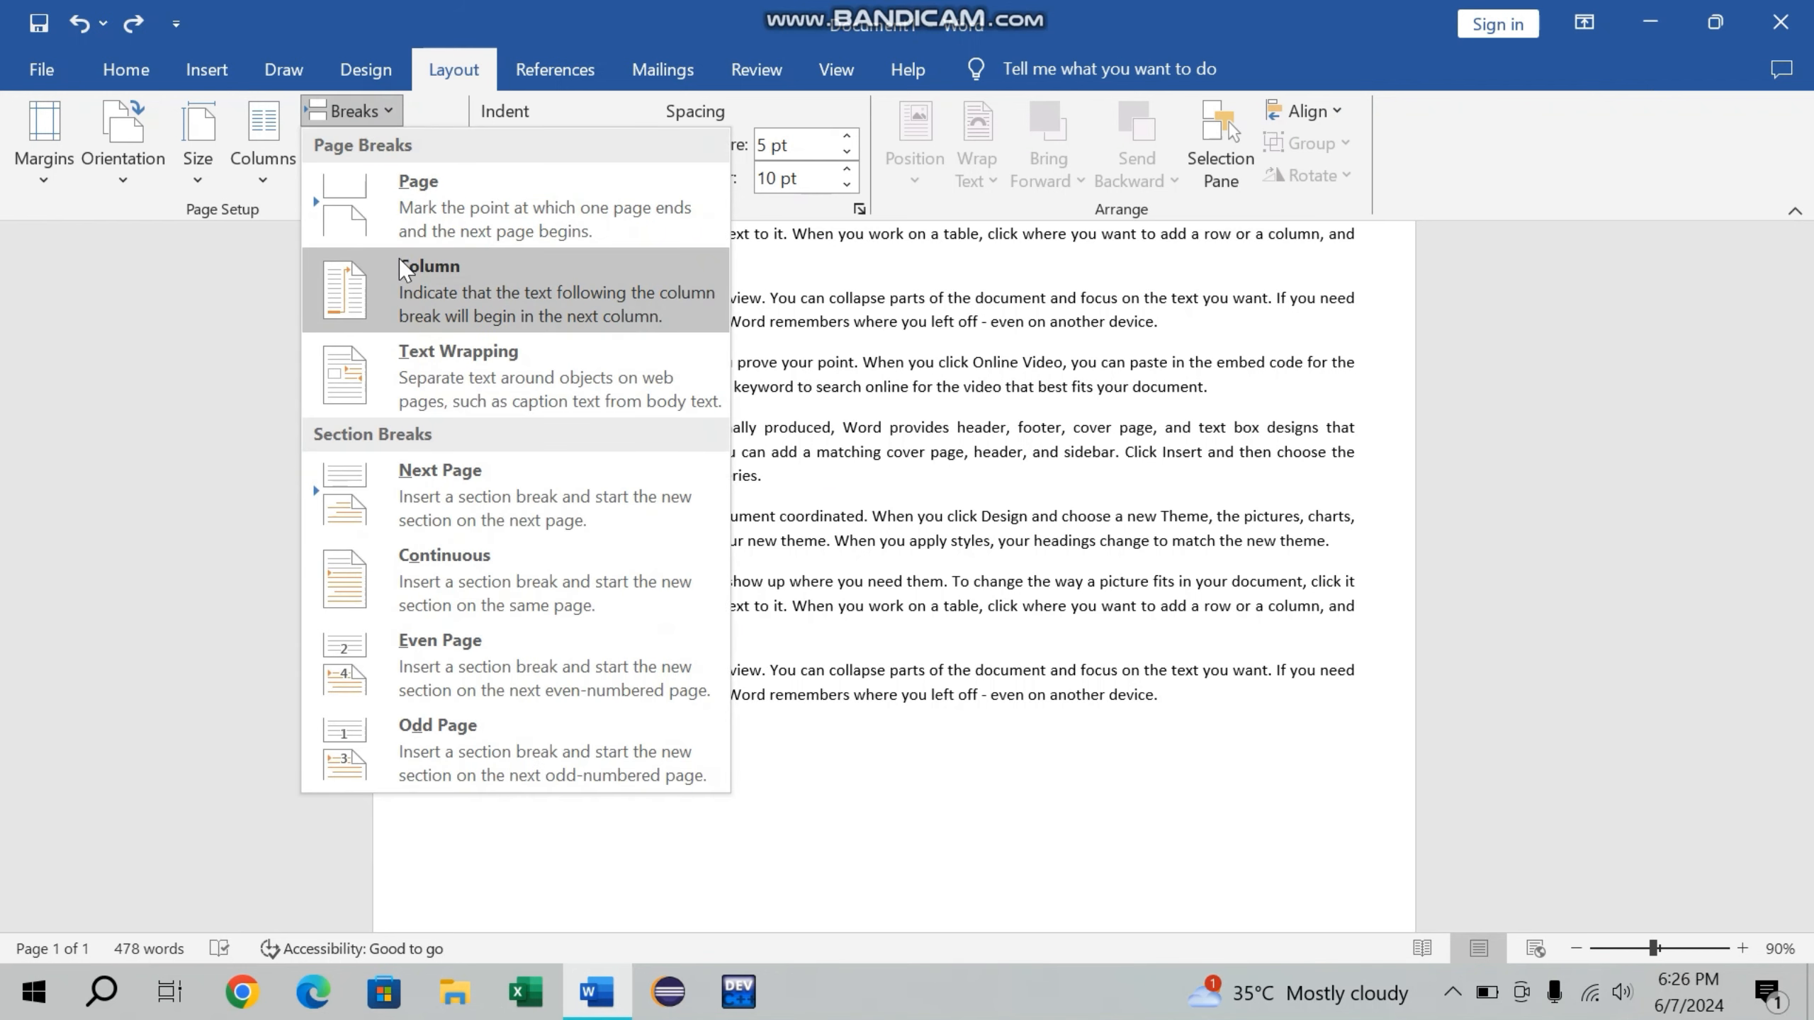
click(852, 807)
scroll(907, 590, up, 5)
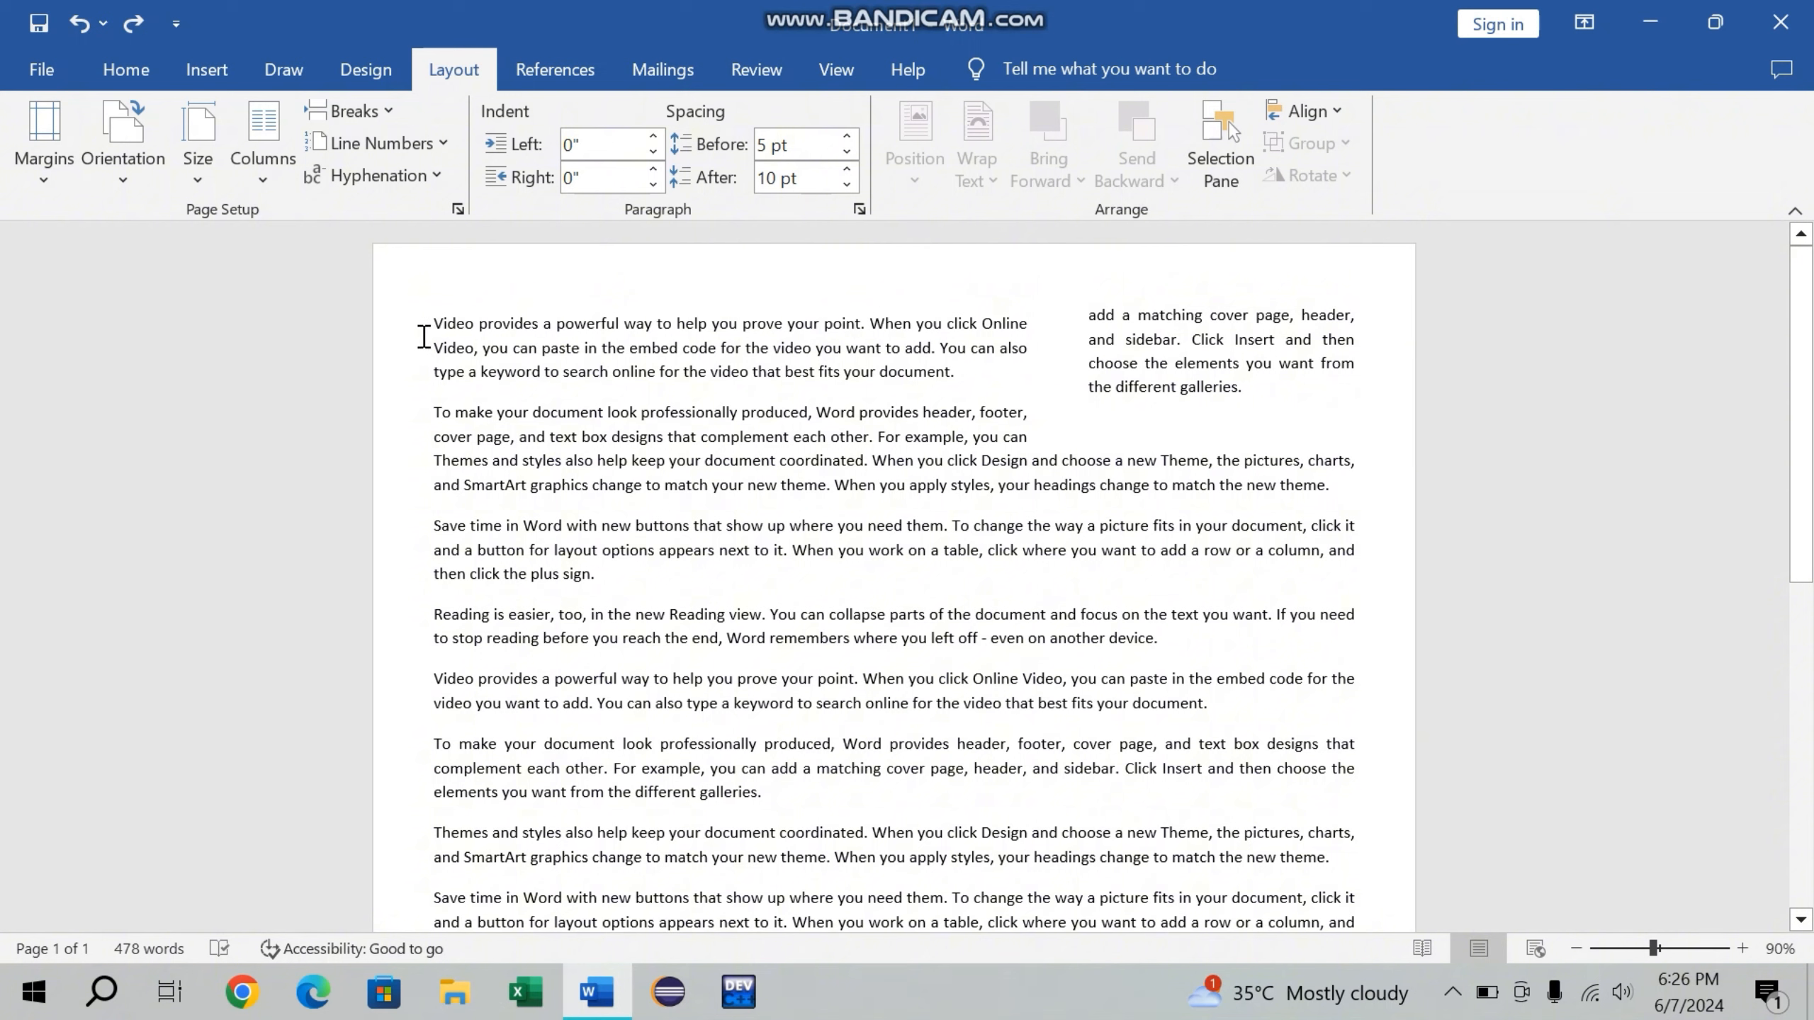
drag(432, 322, 1260, 391)
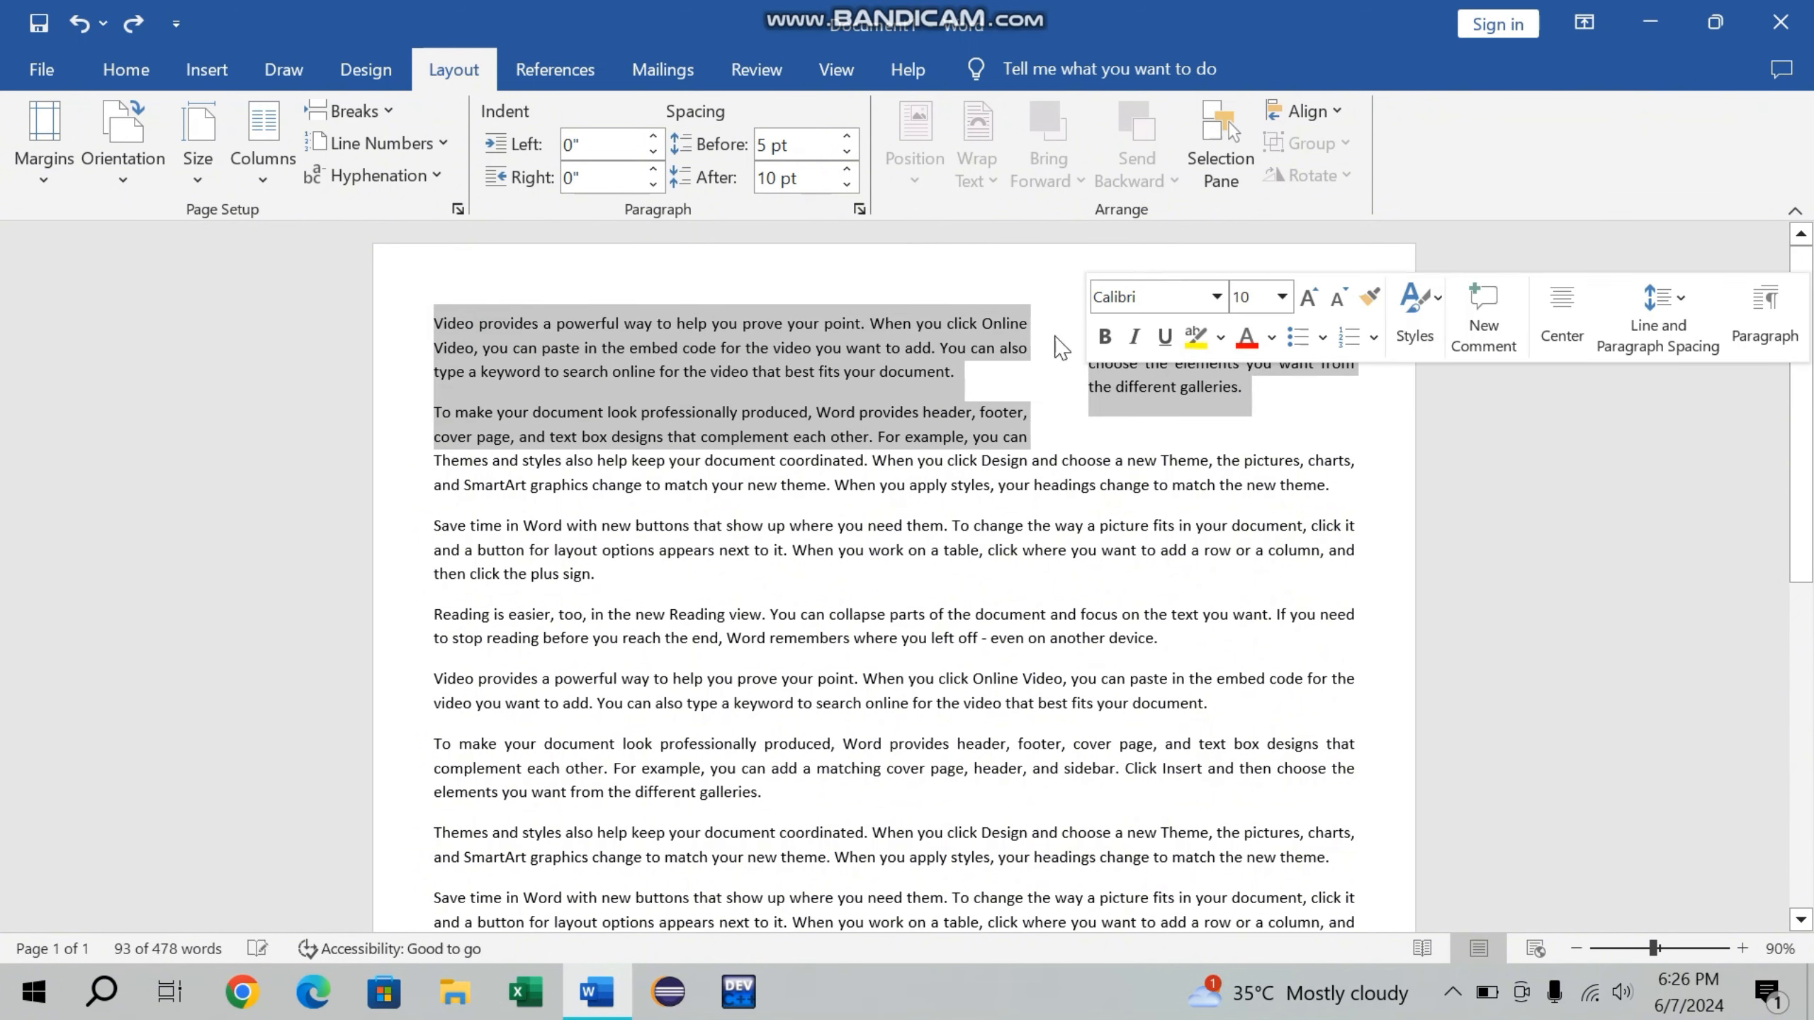
click(396, 125)
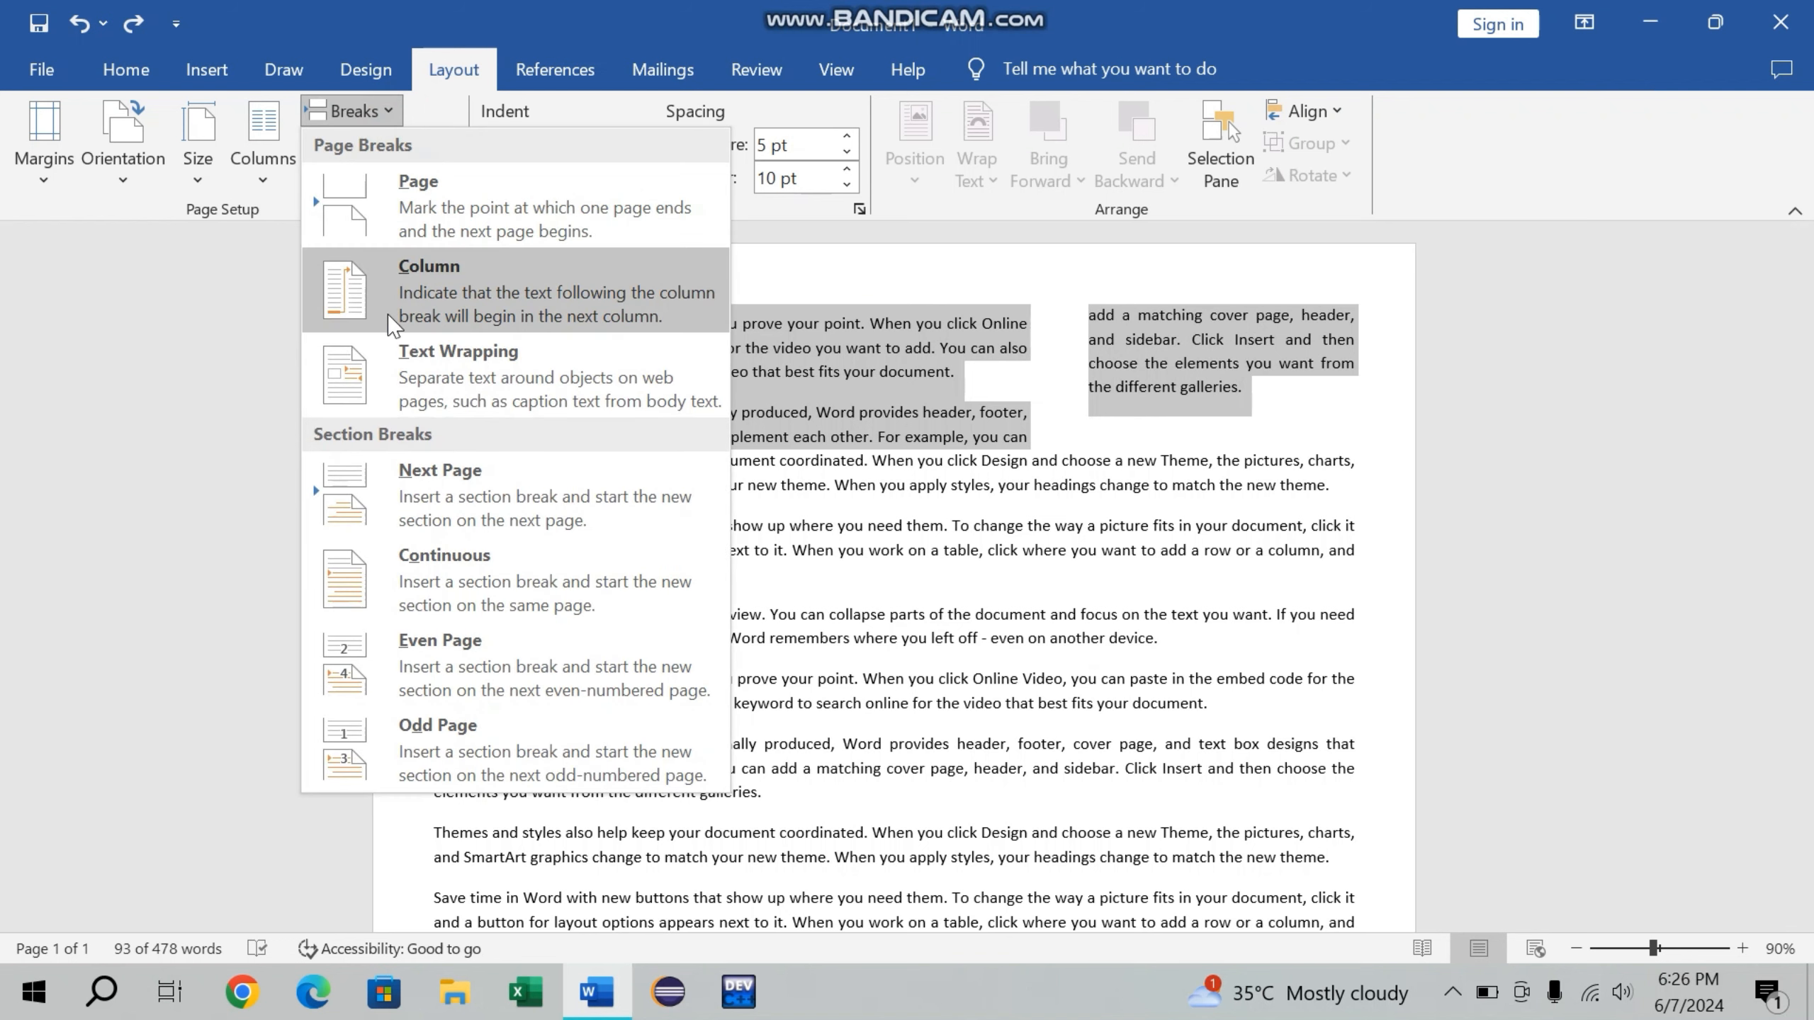
click(386, 329)
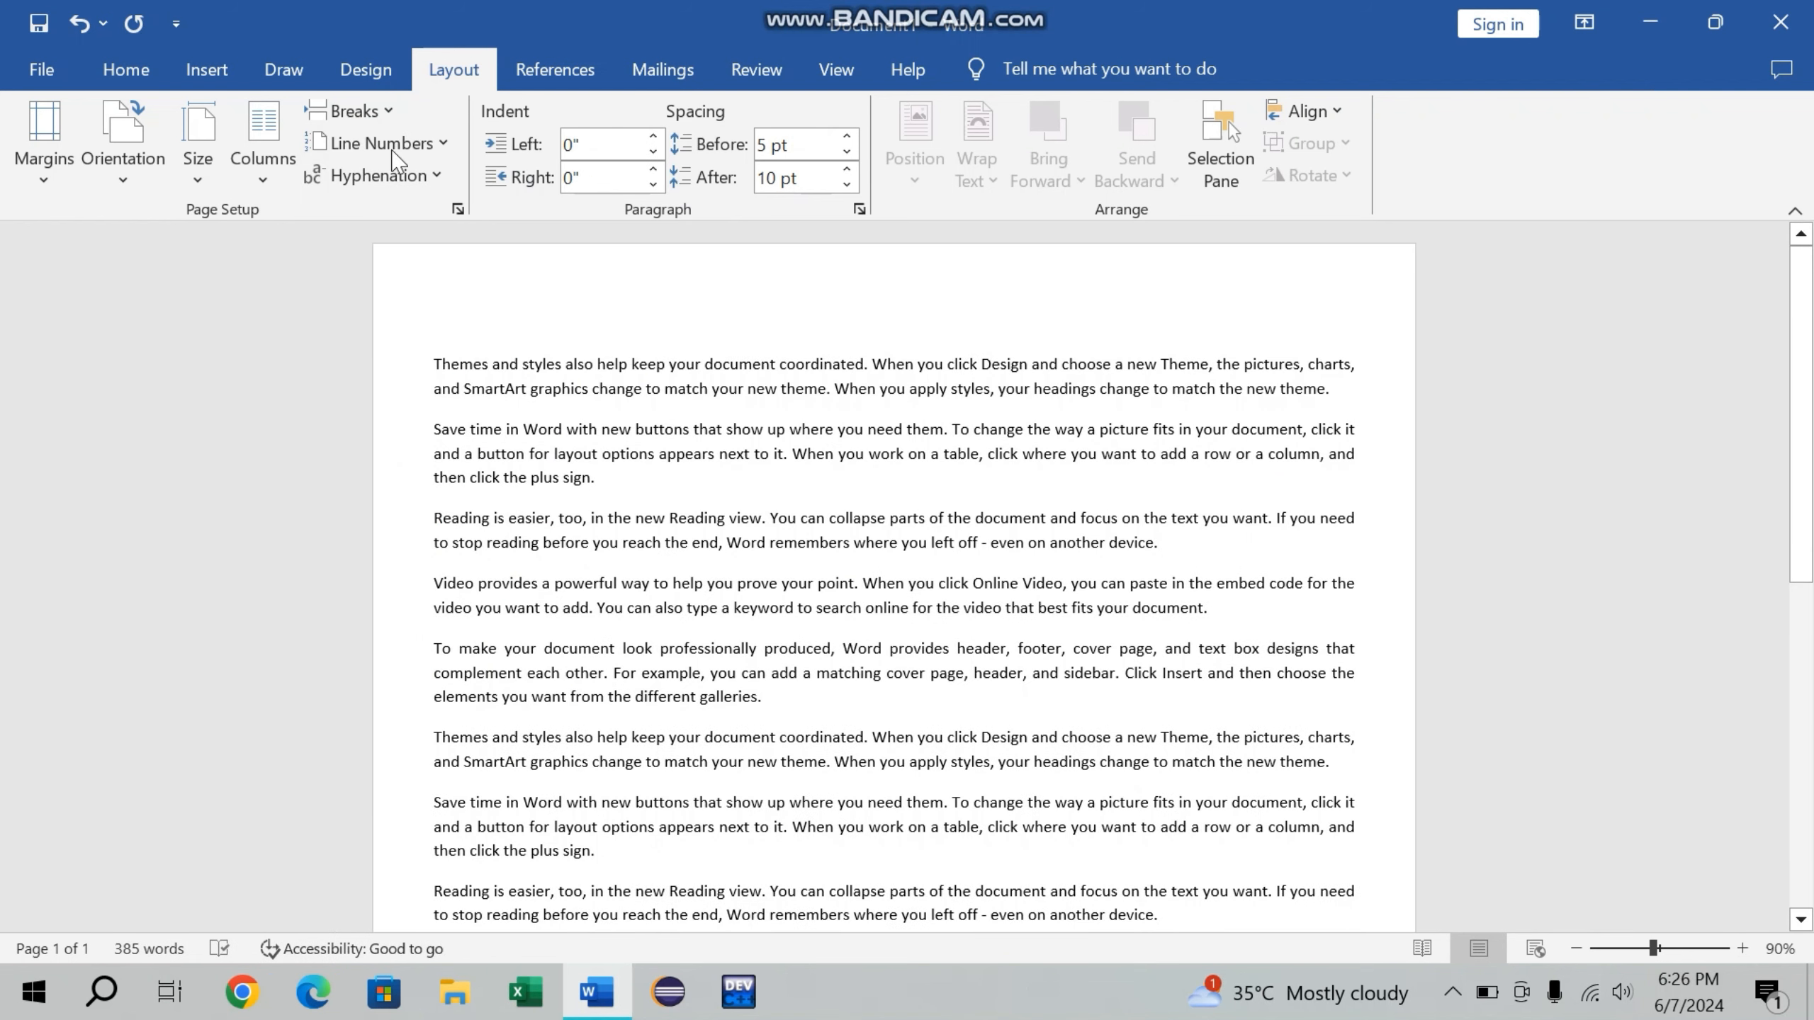
click(354, 114)
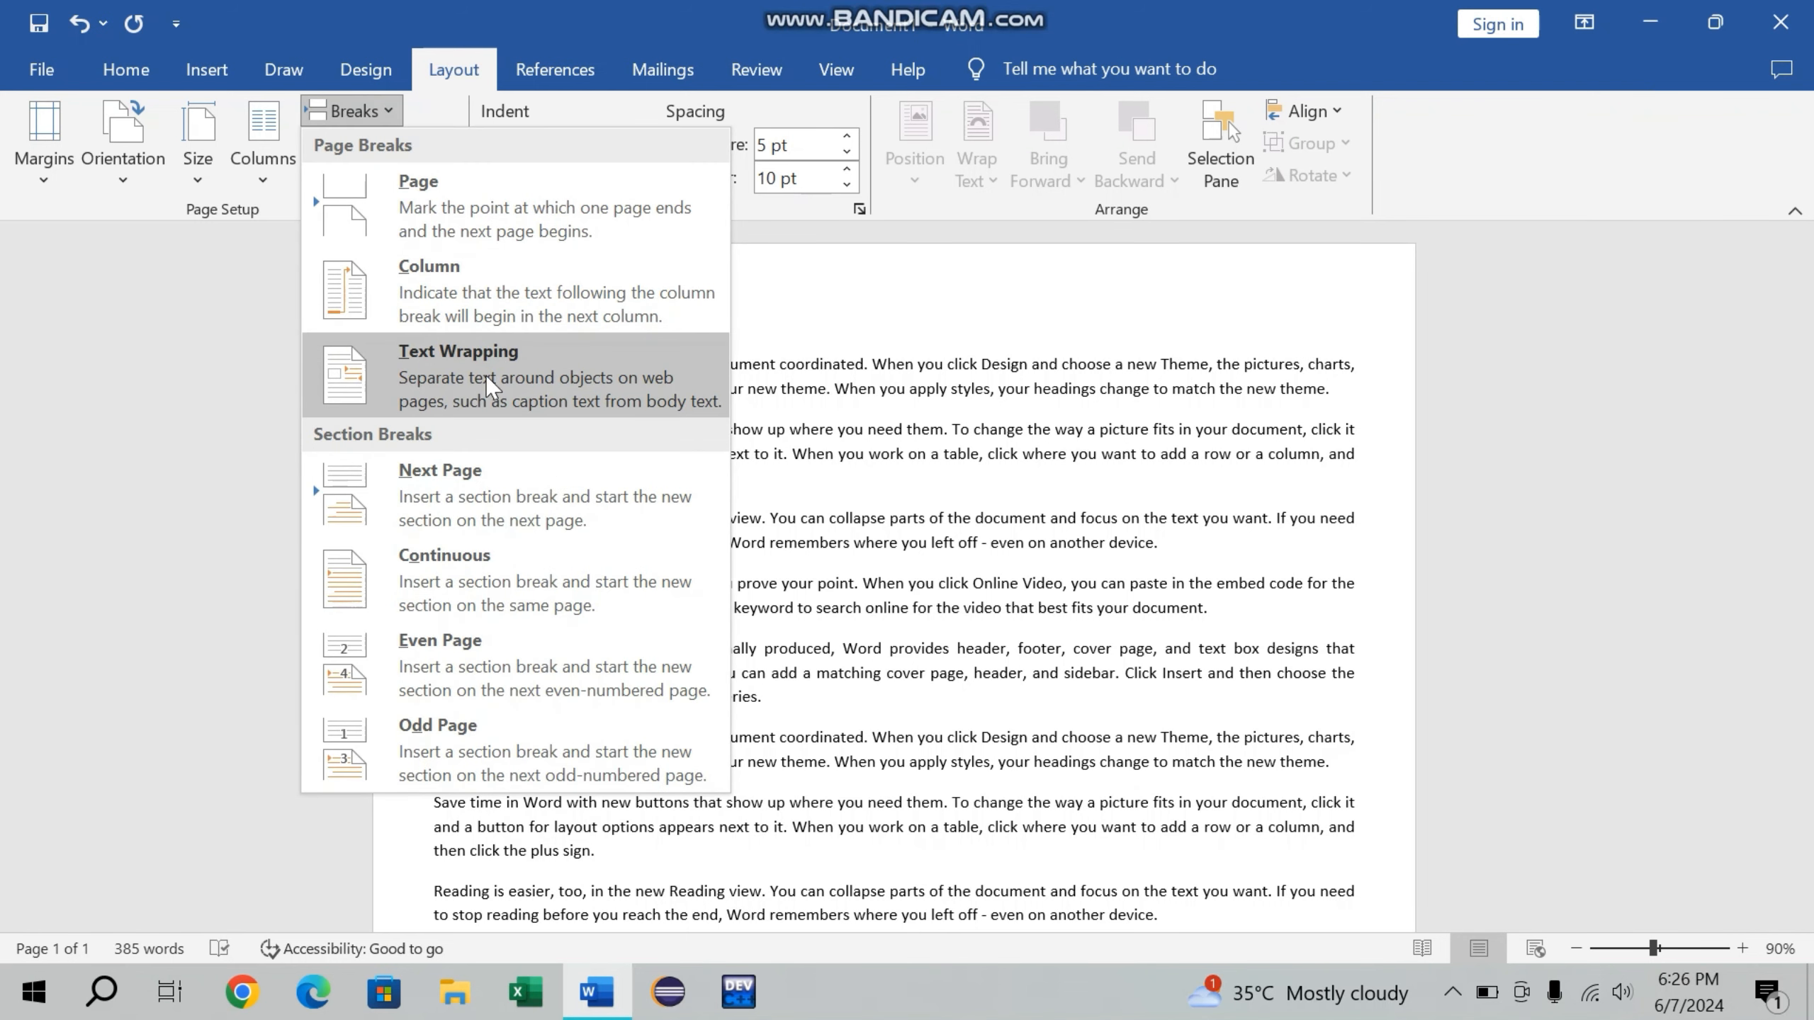
click(558, 391)
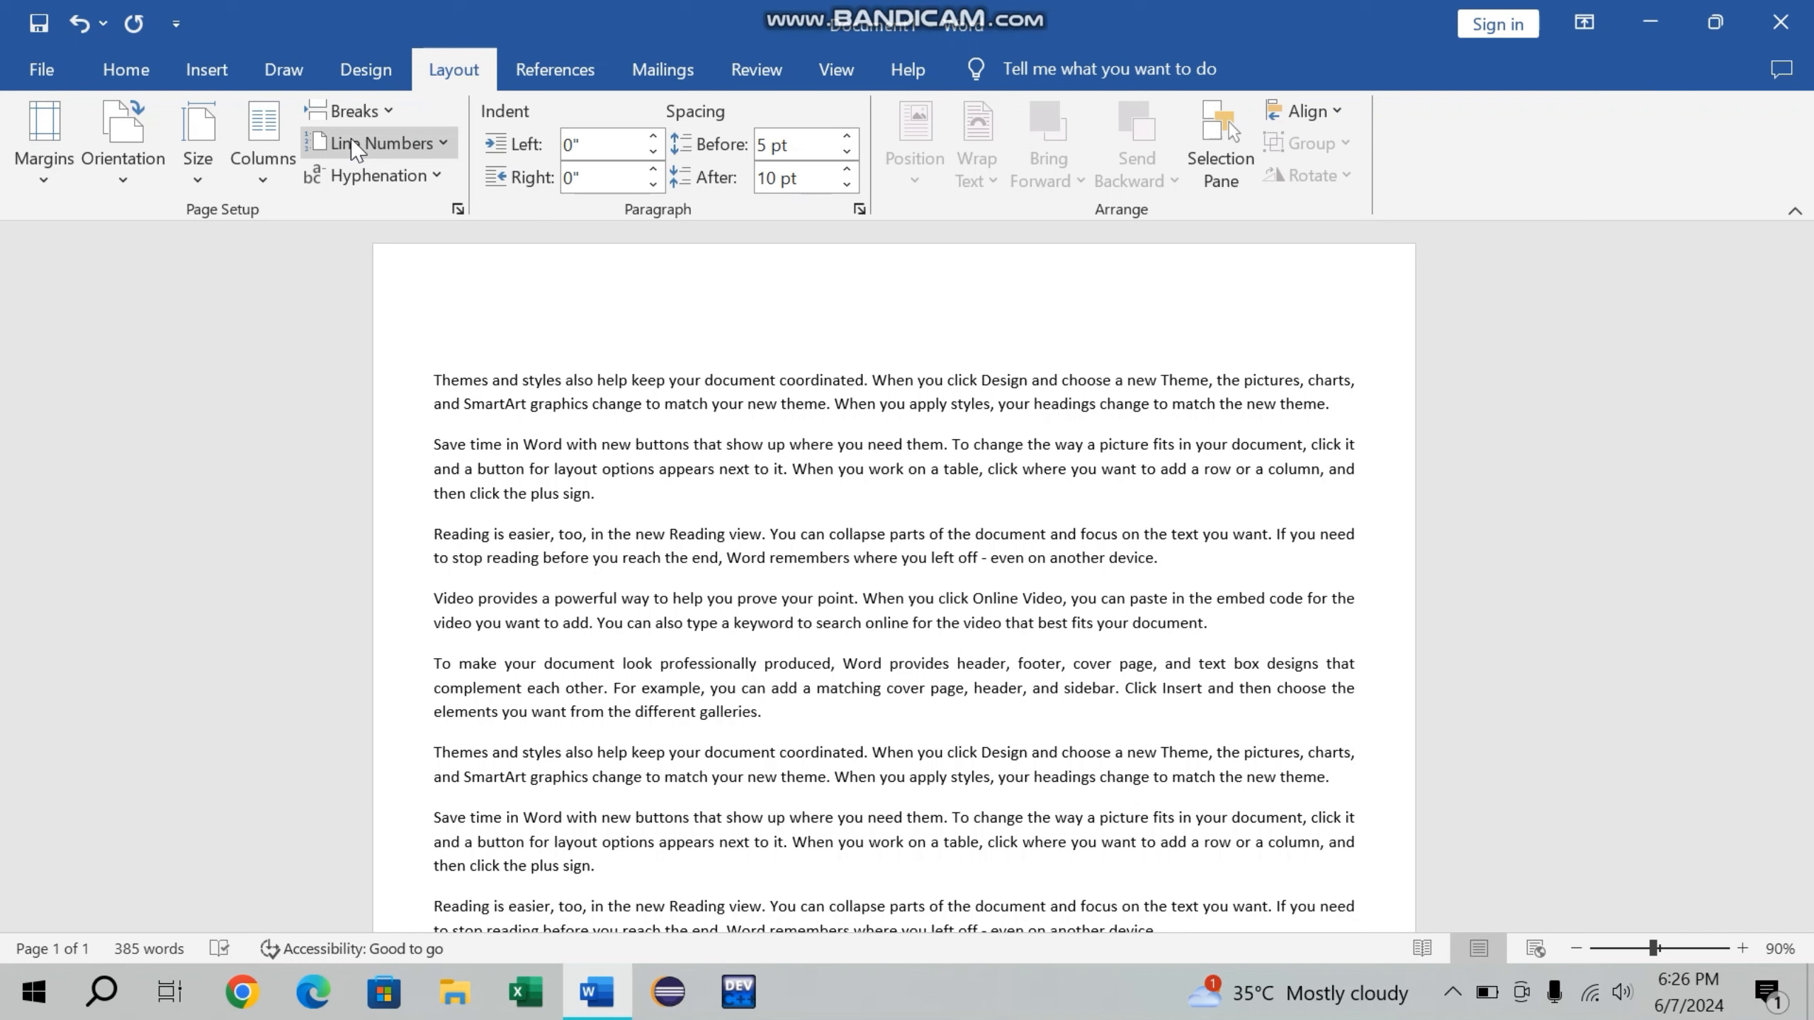
Try a Next Page section break before the paragraph "To make your document look professionally produced" and undo it.
click(355, 112)
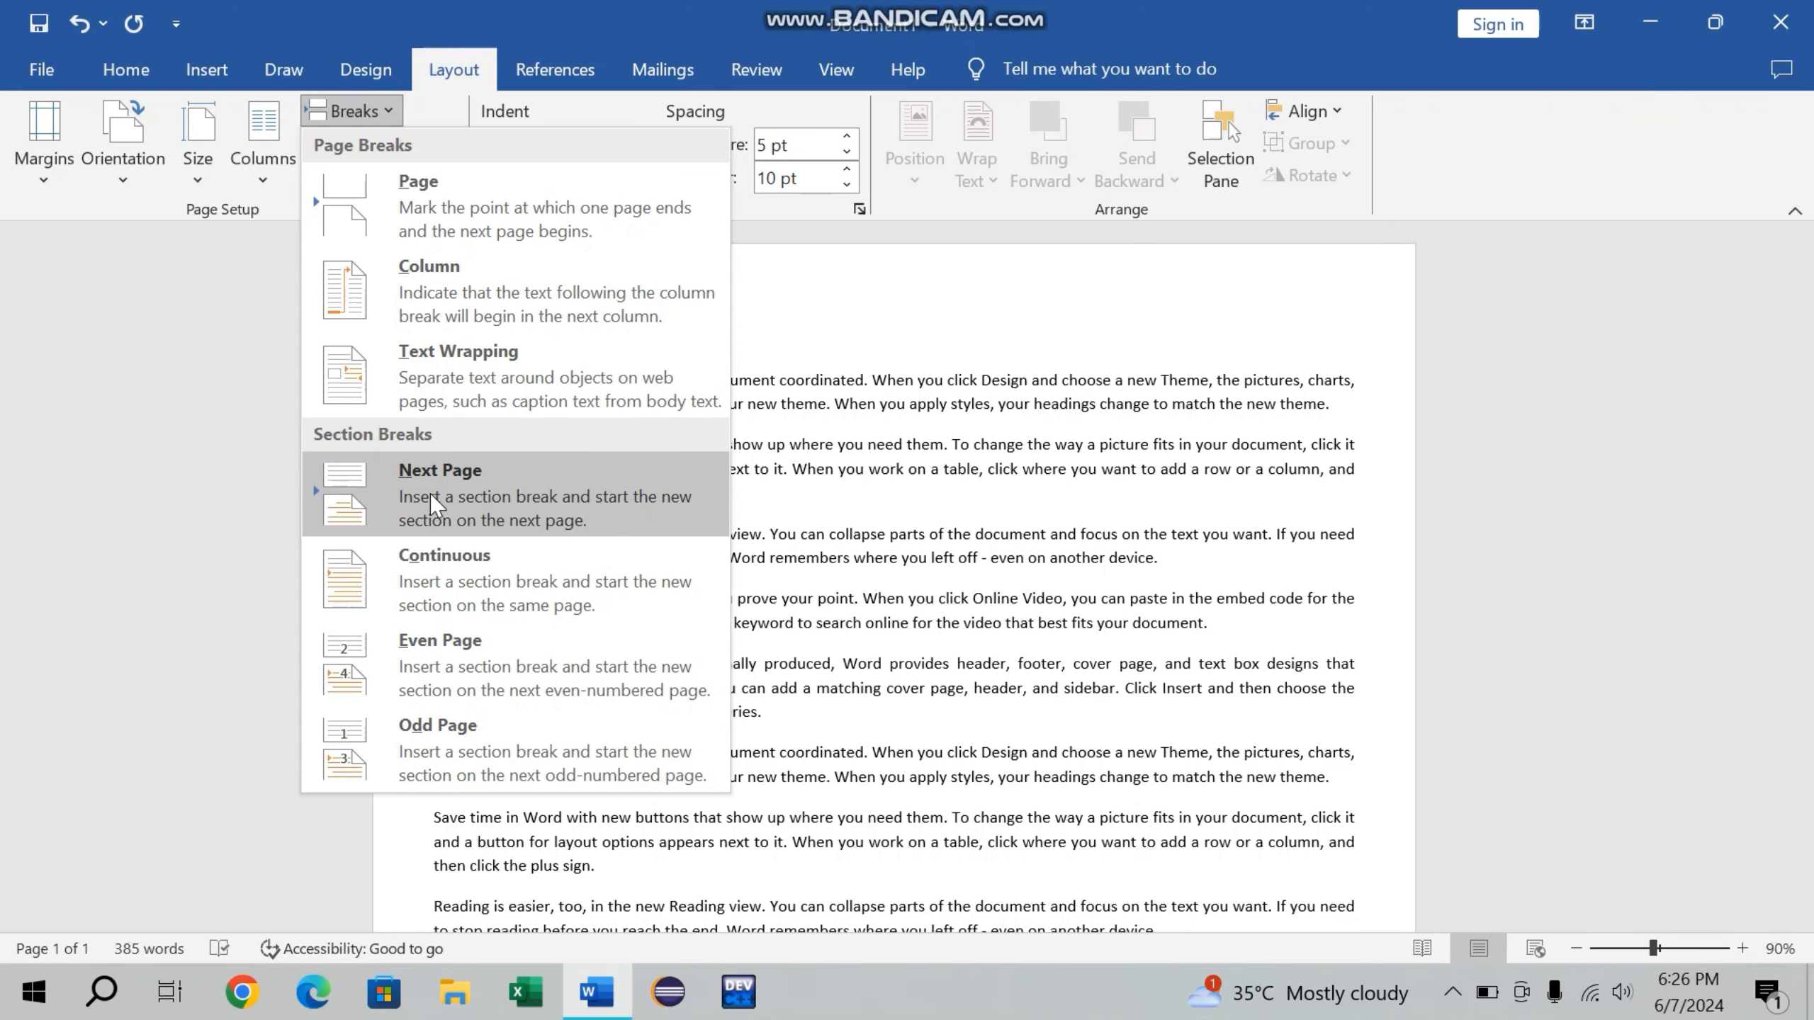
click(770, 672)
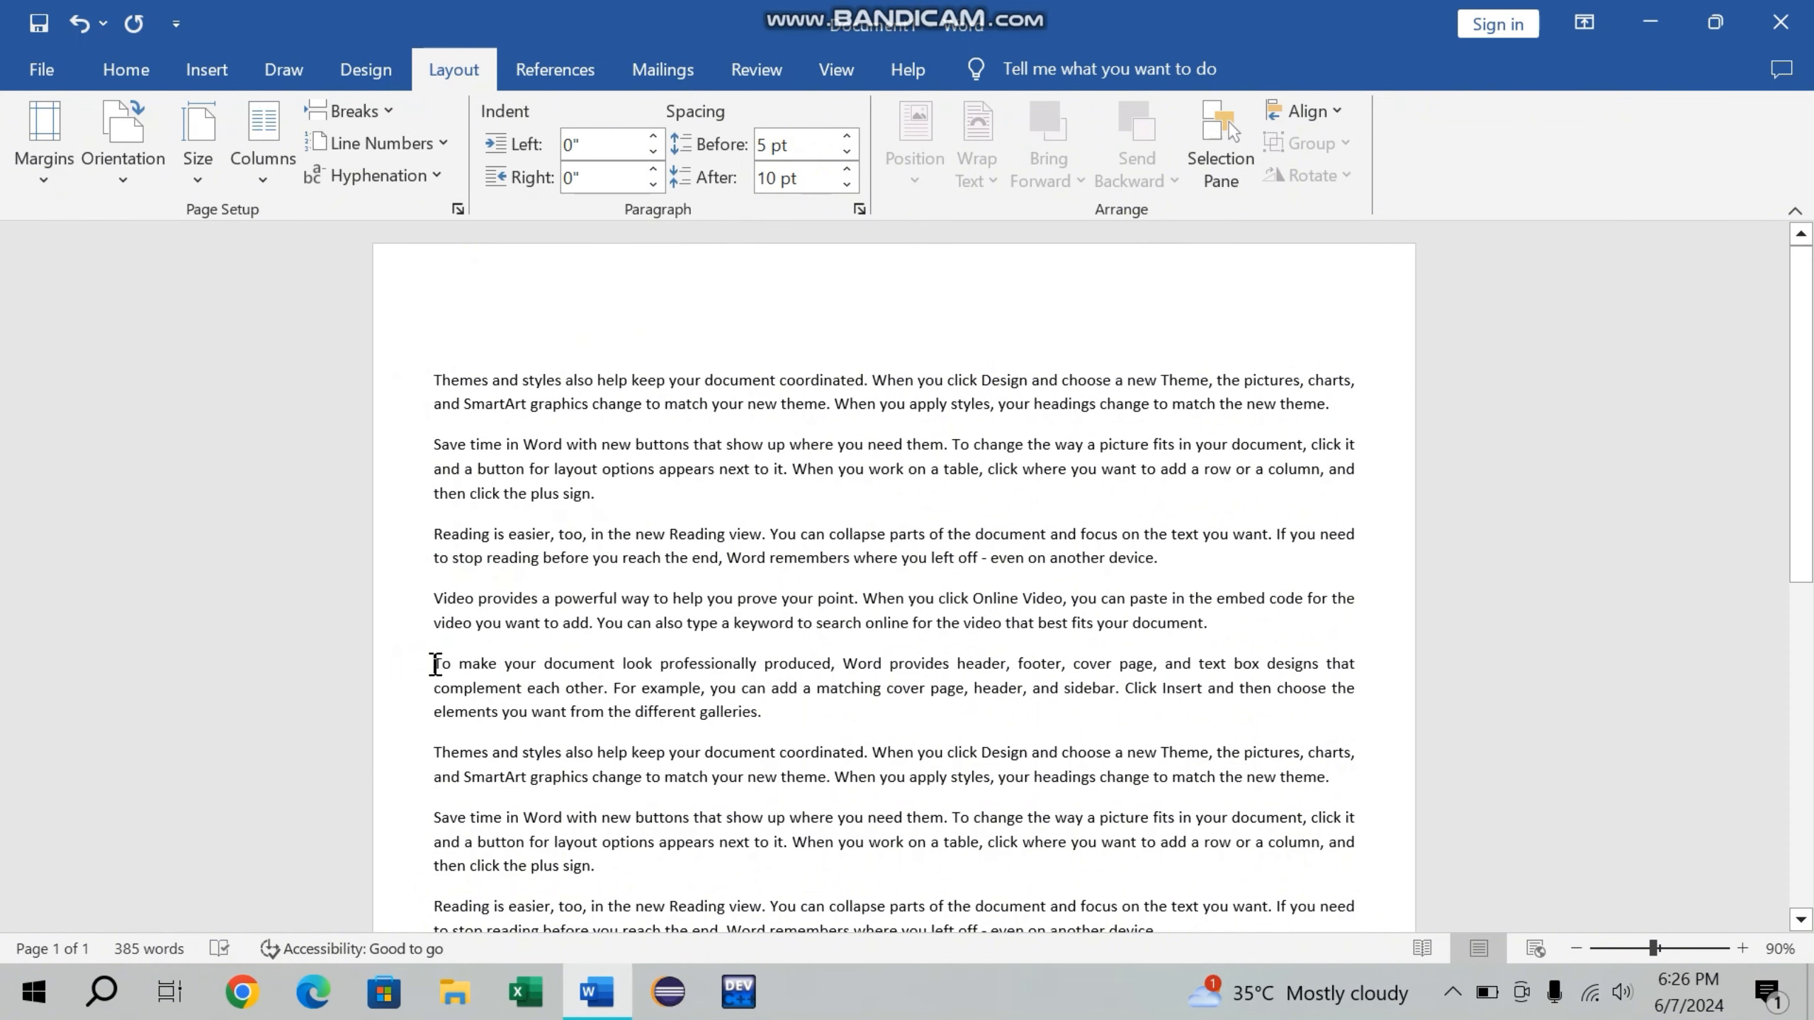
click(389, 114)
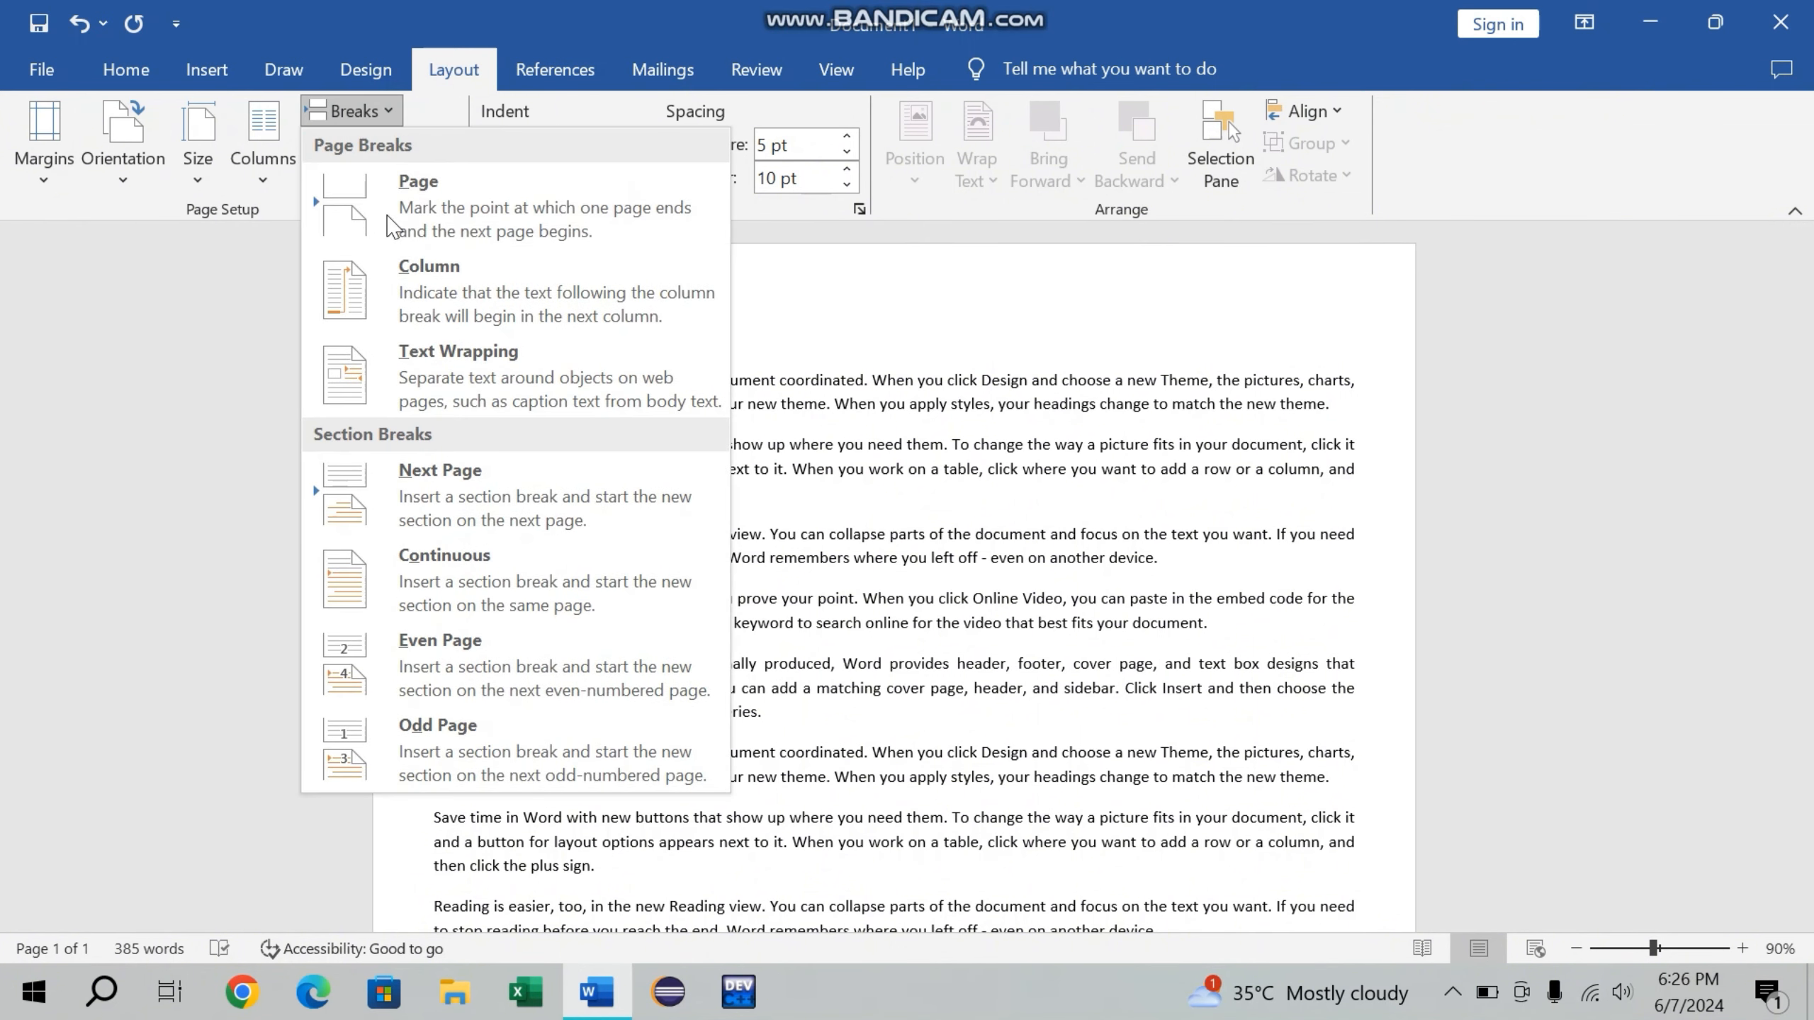
click(431, 527)
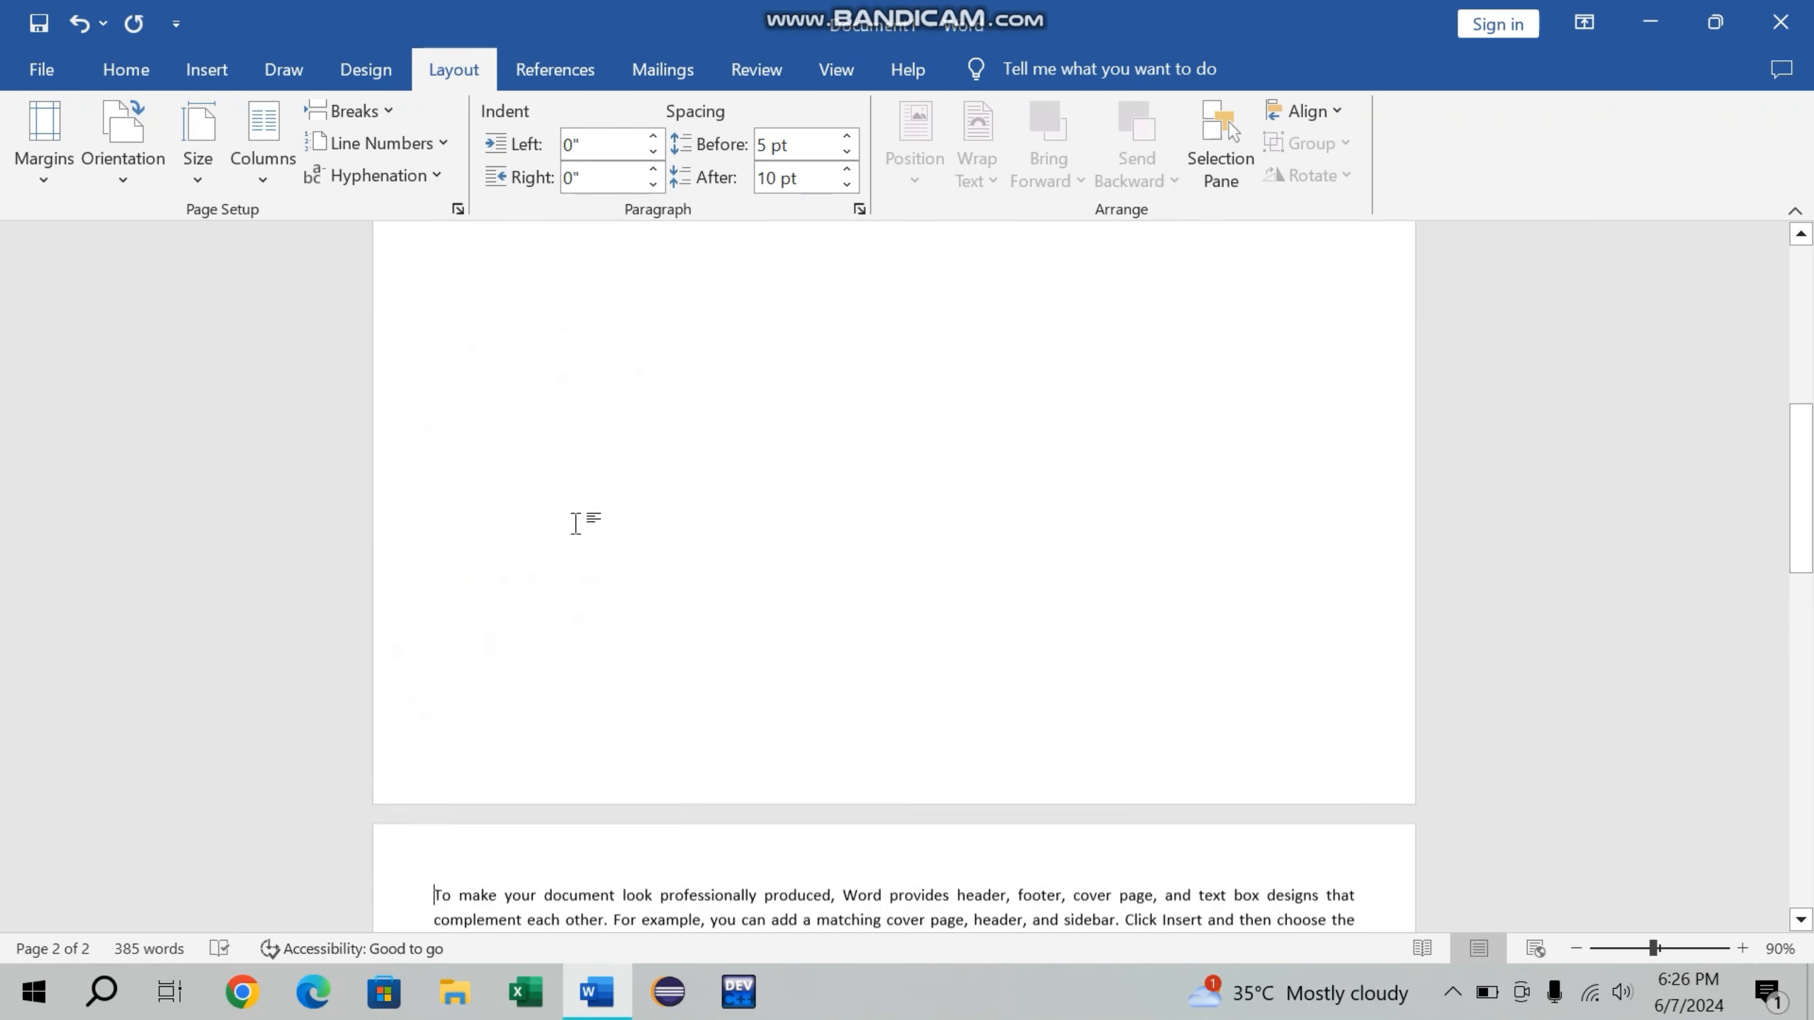
key(ctrl+z)
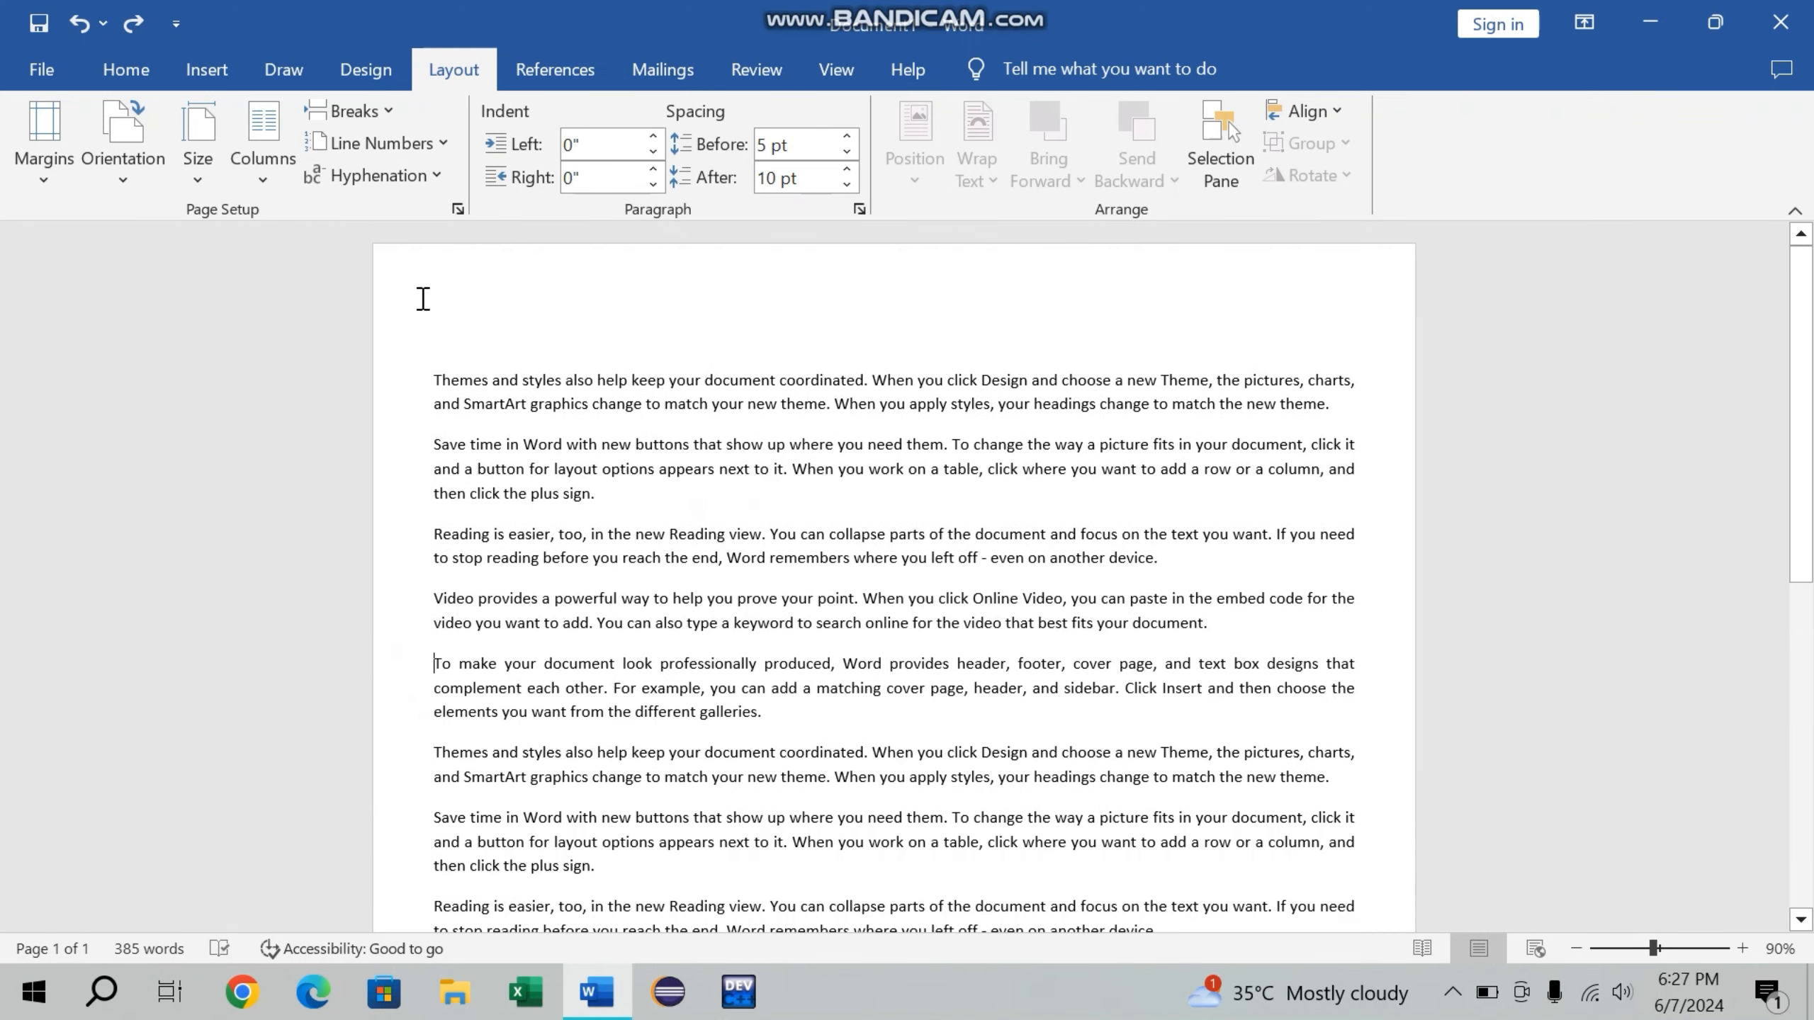
click(377, 110)
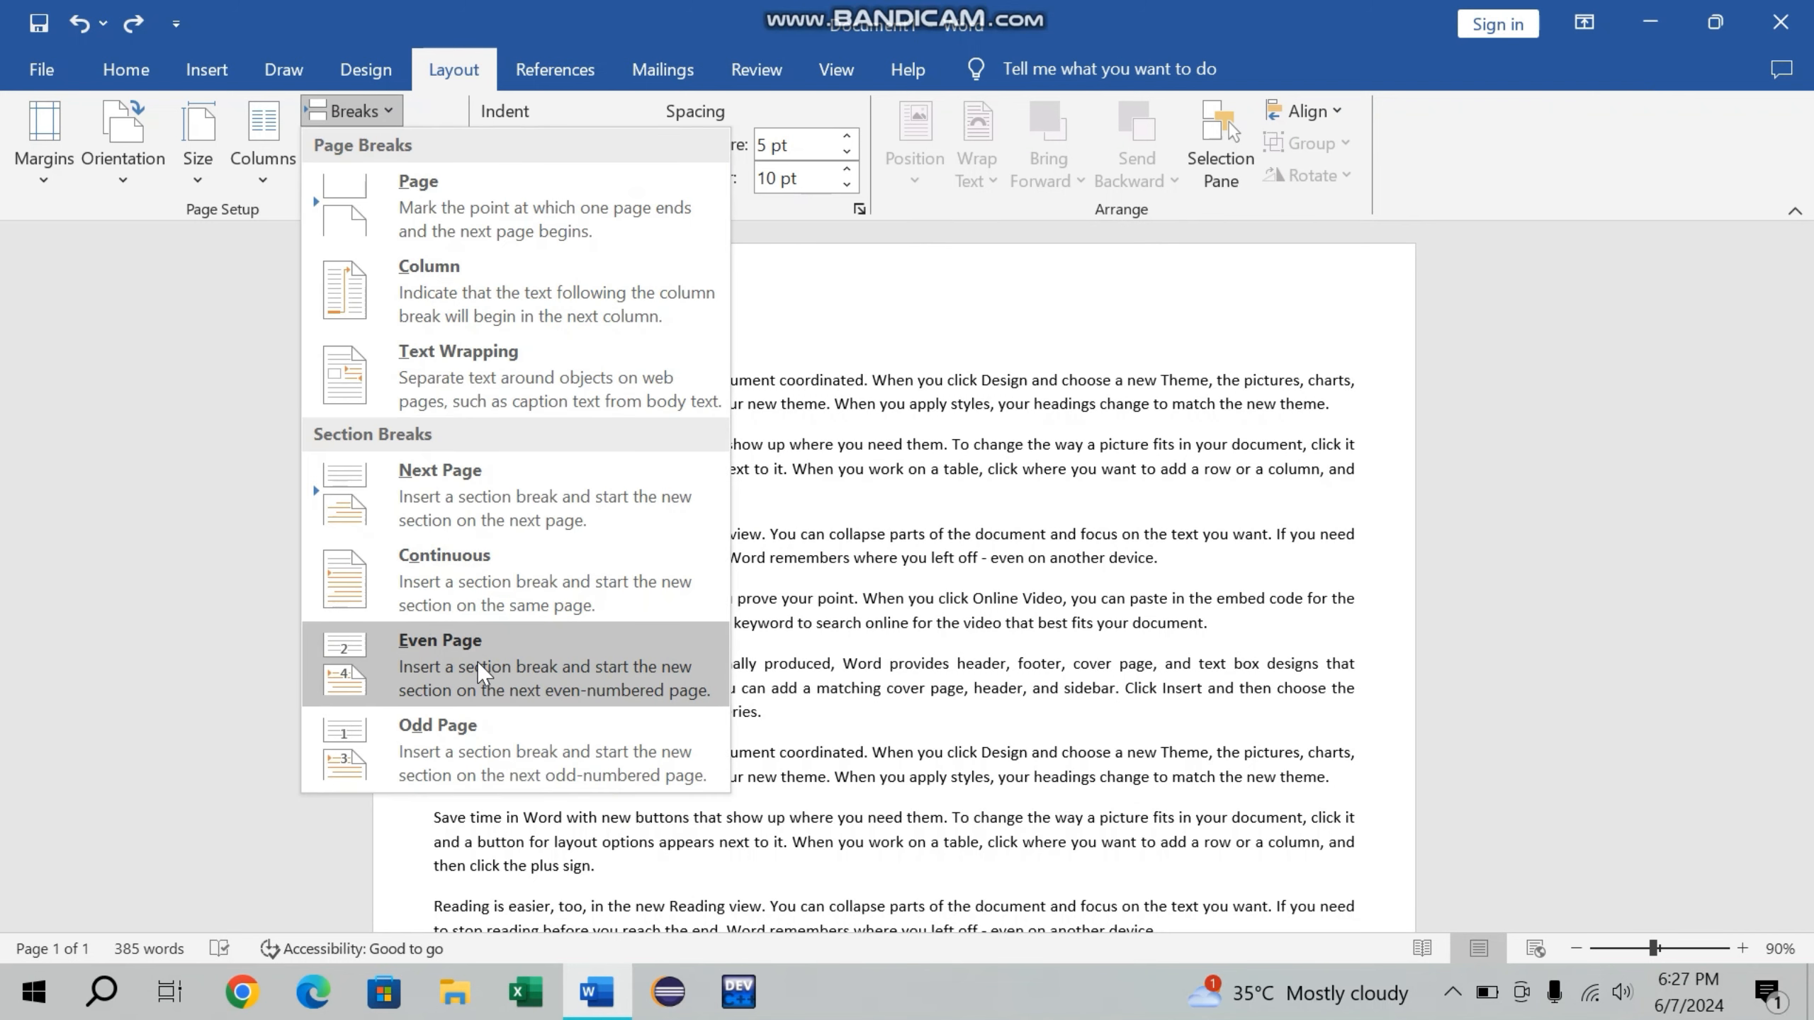
click(800, 636)
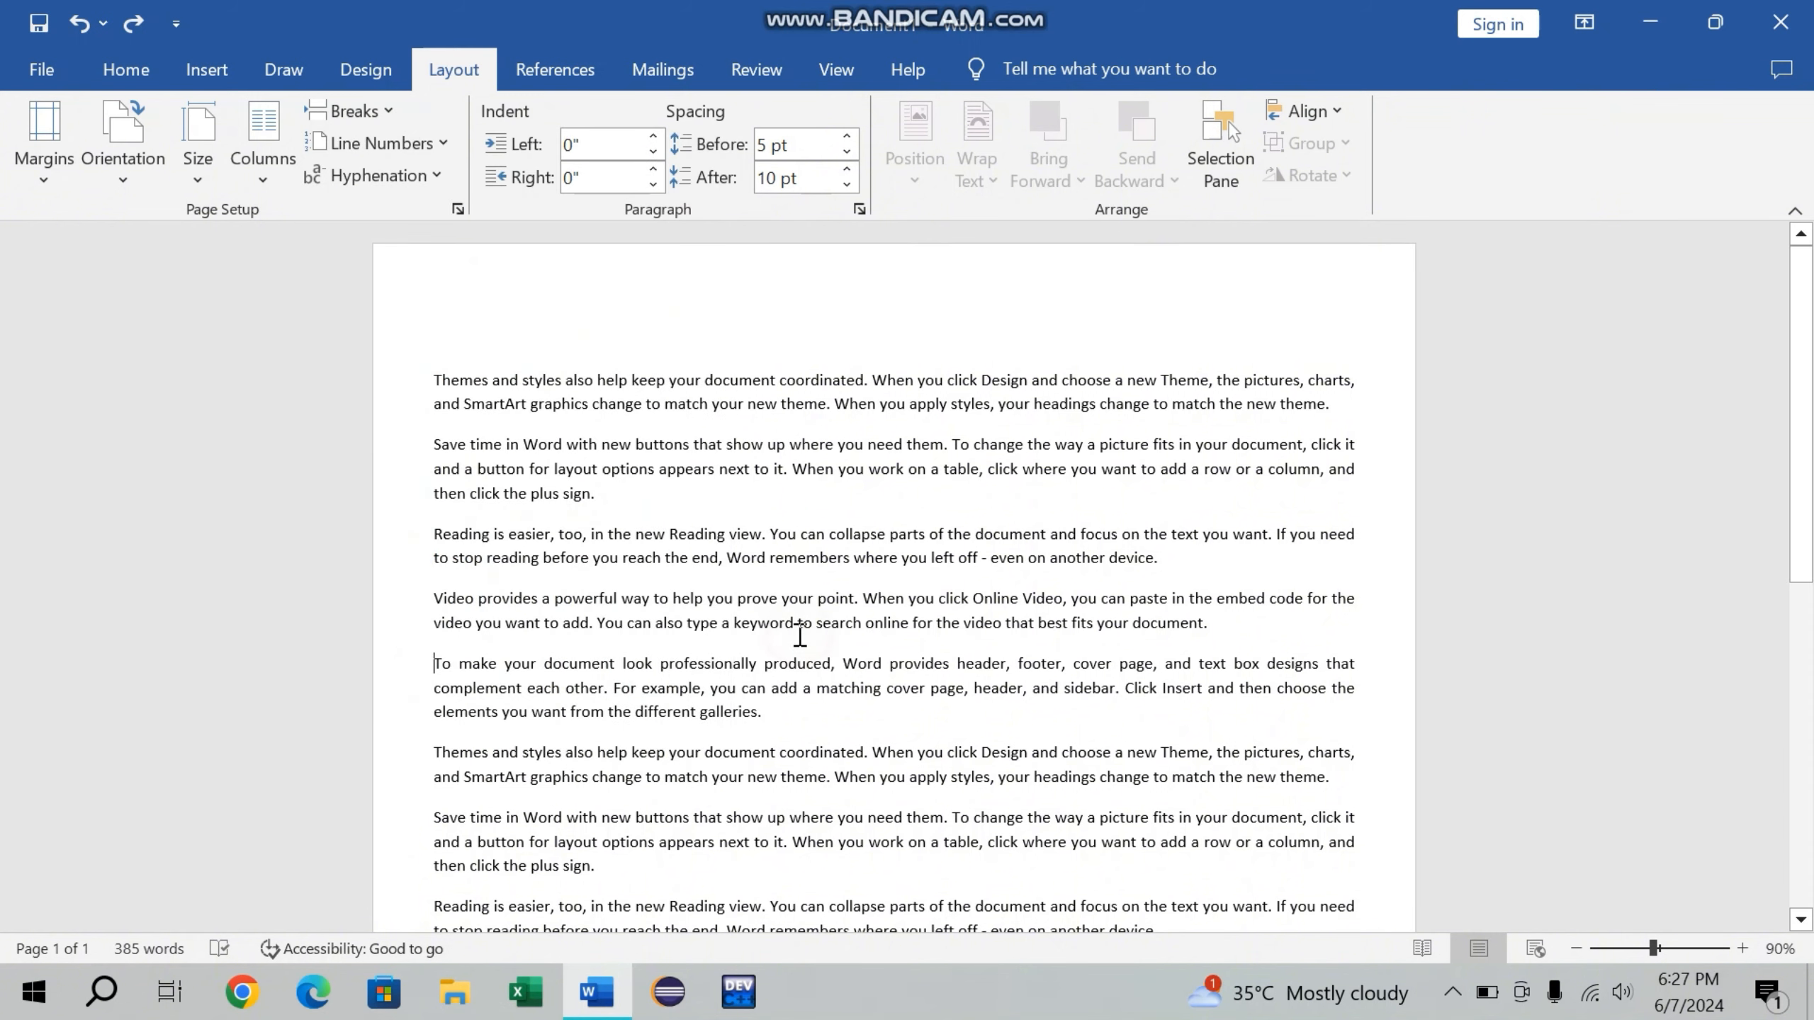
scroll(818, 564, down, 10)
scroll(818, 565, up, 5)
click(372, 107)
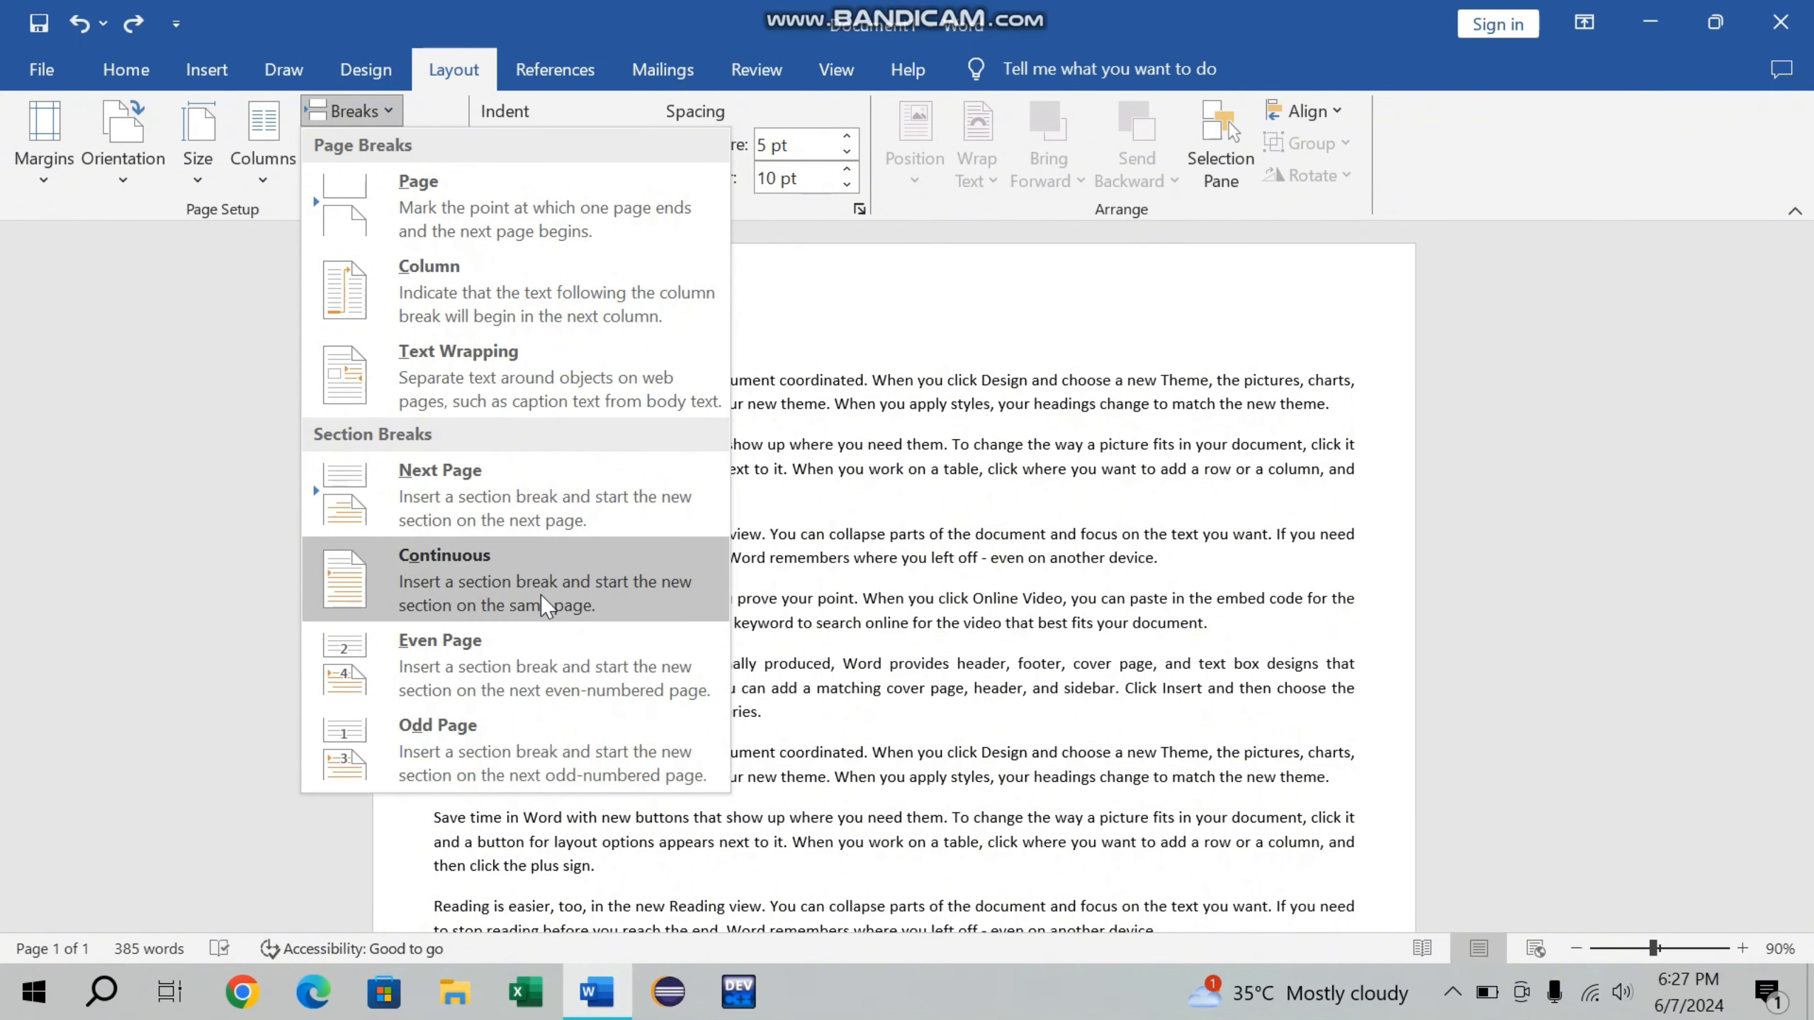
click(819, 623)
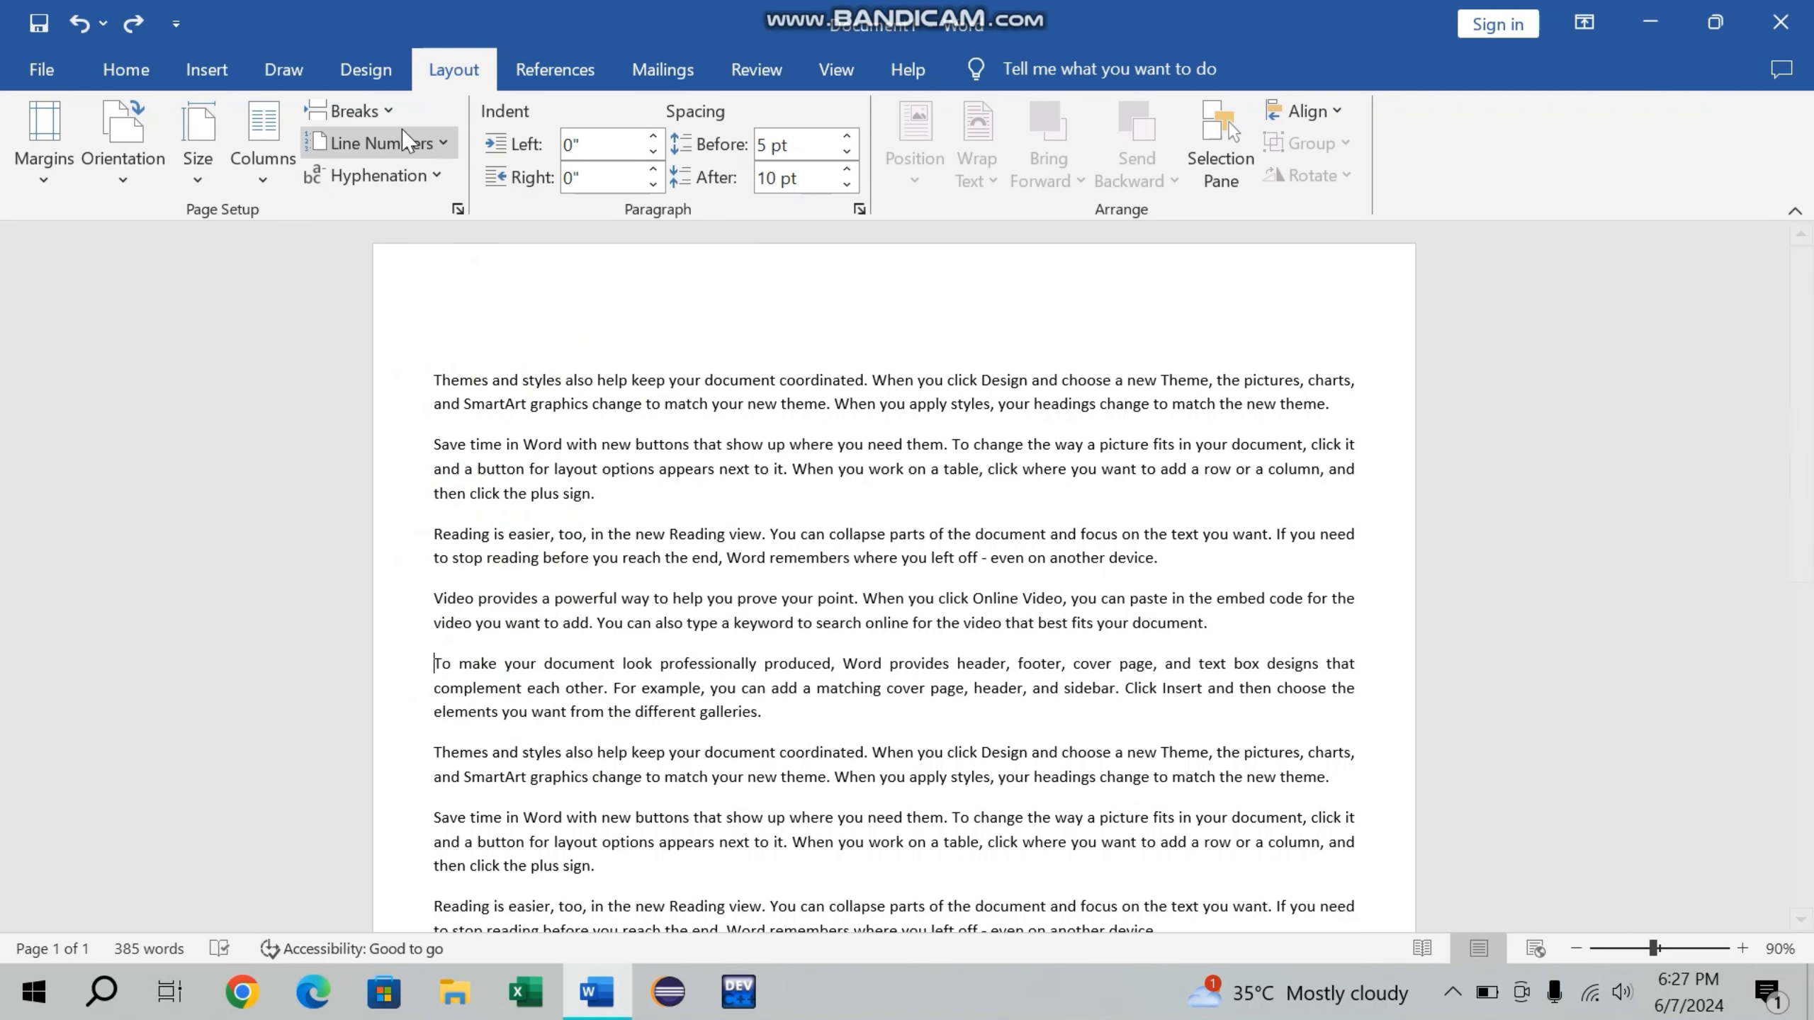
Try Continuous and Restart Each Page line numbering on the current section.
click(418, 147)
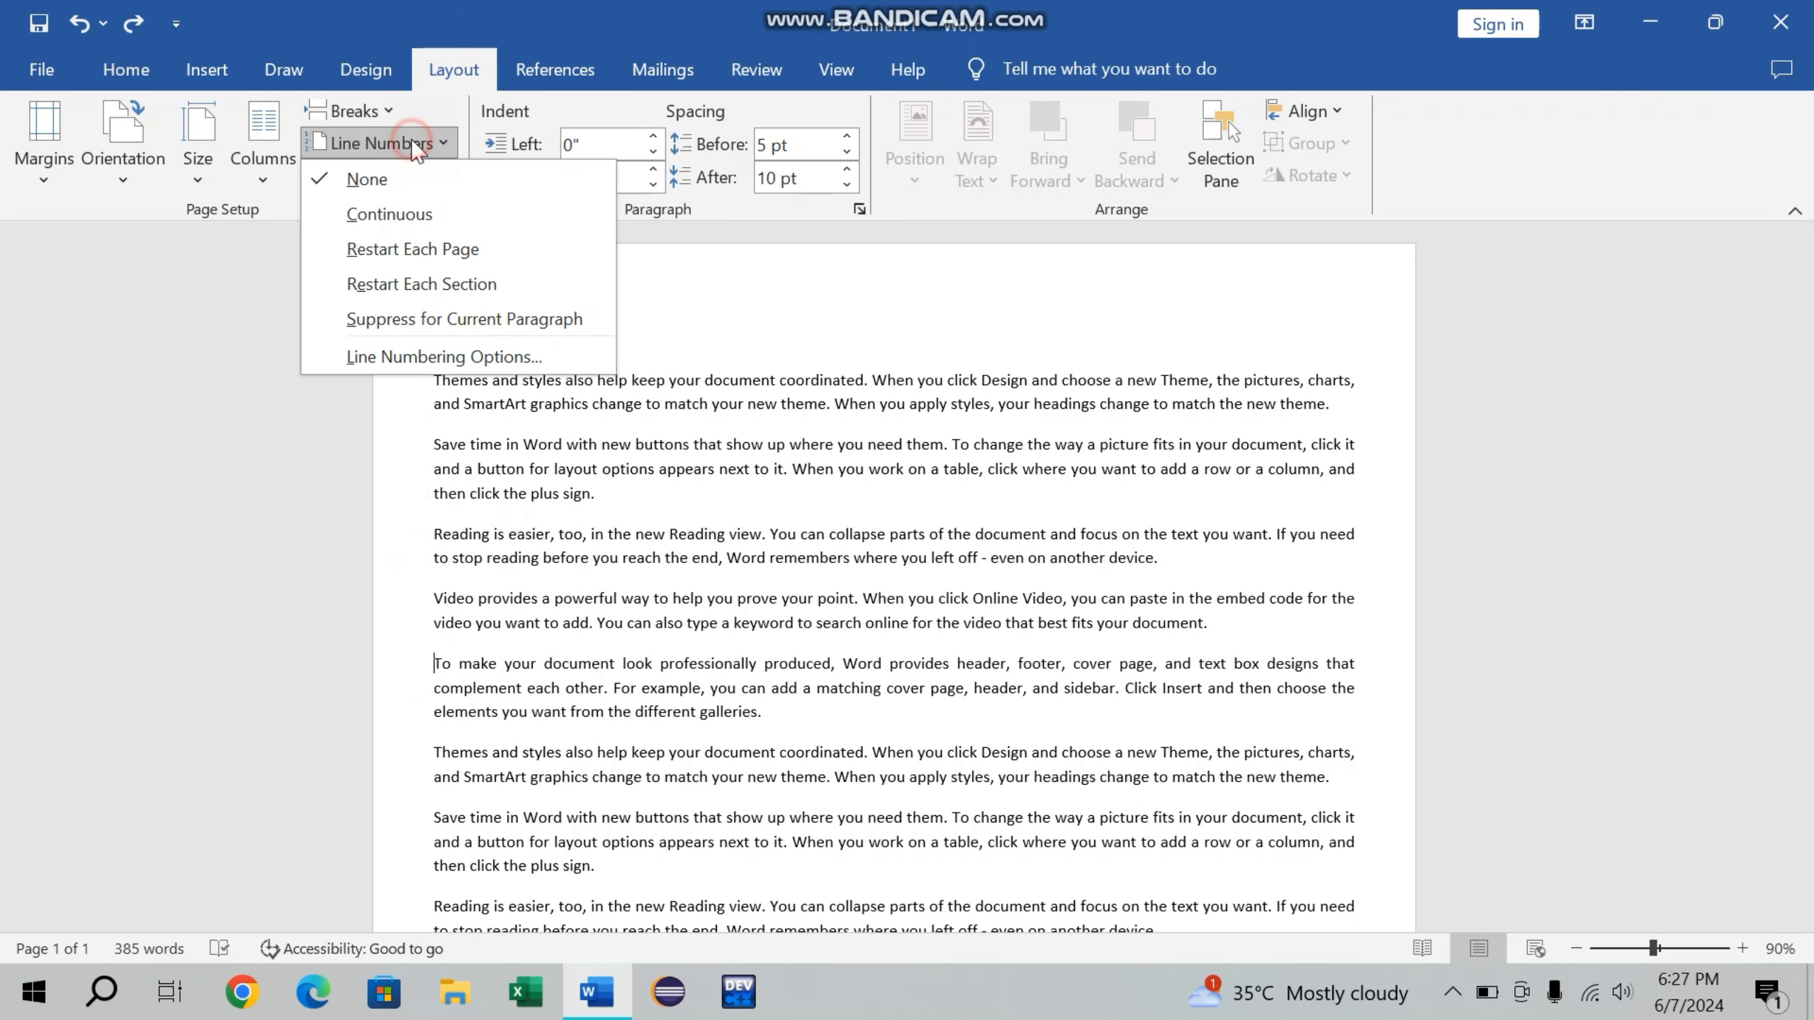
click(423, 218)
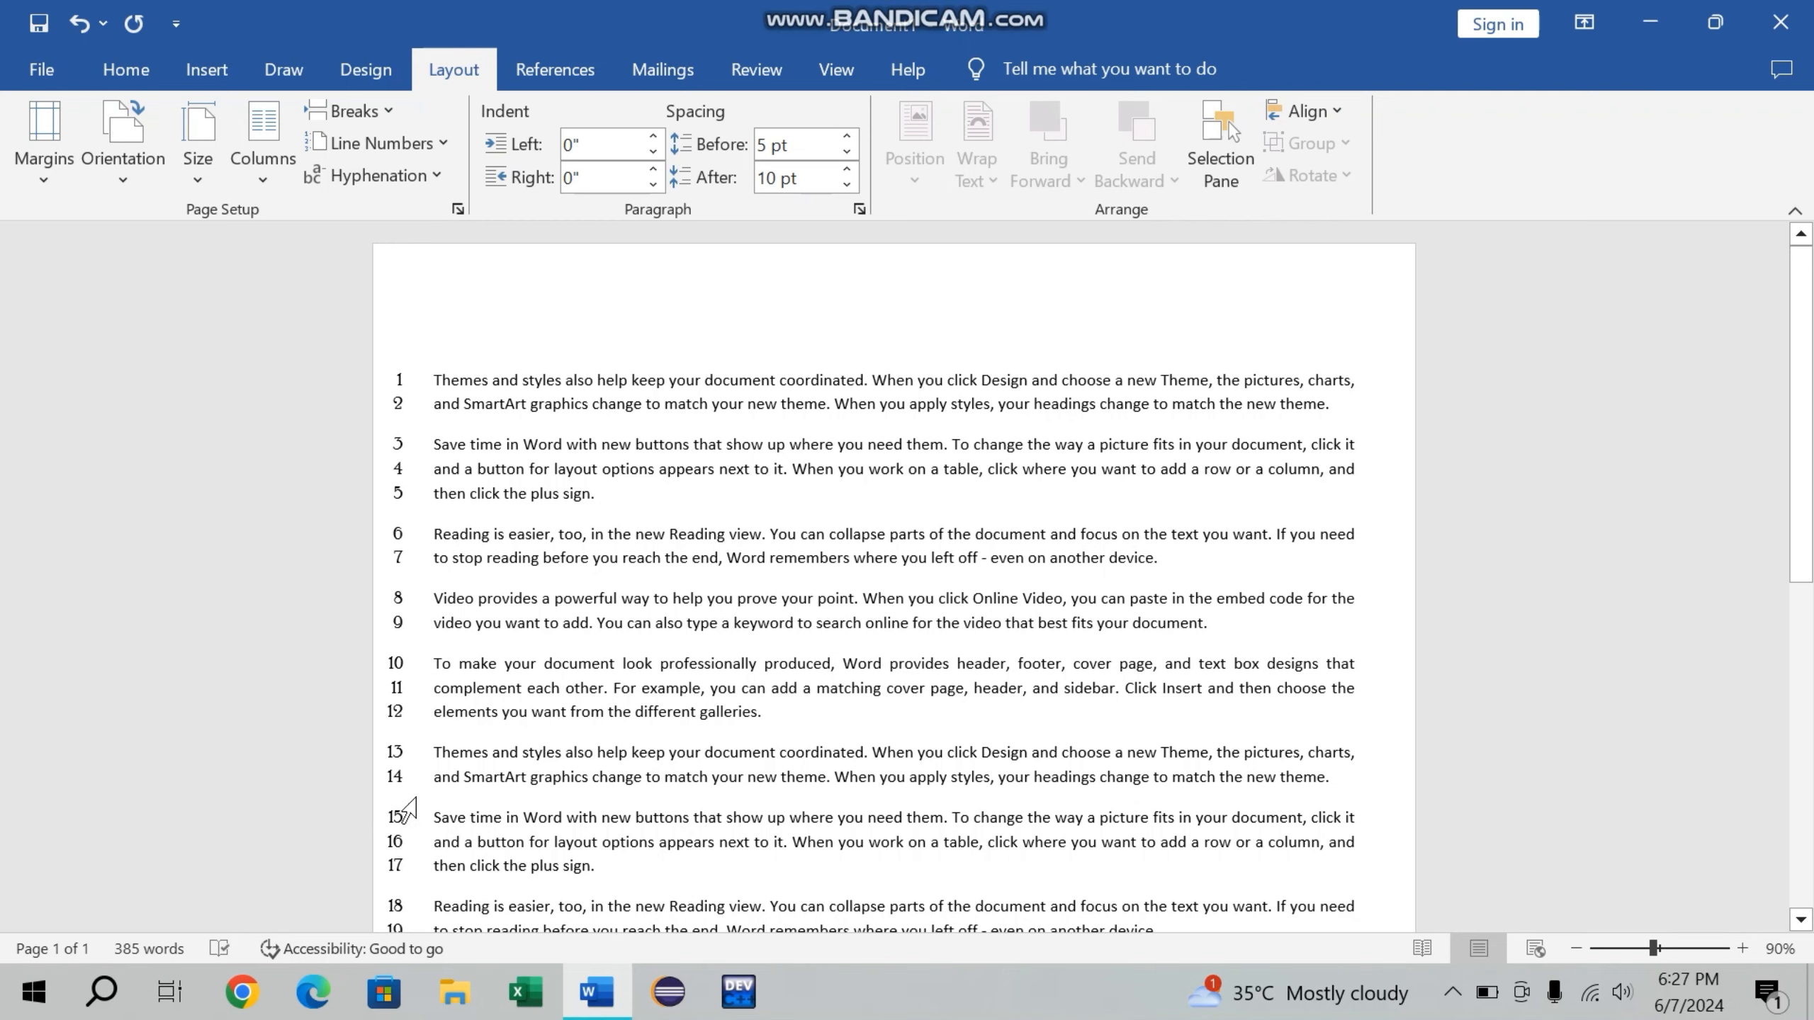
click(410, 150)
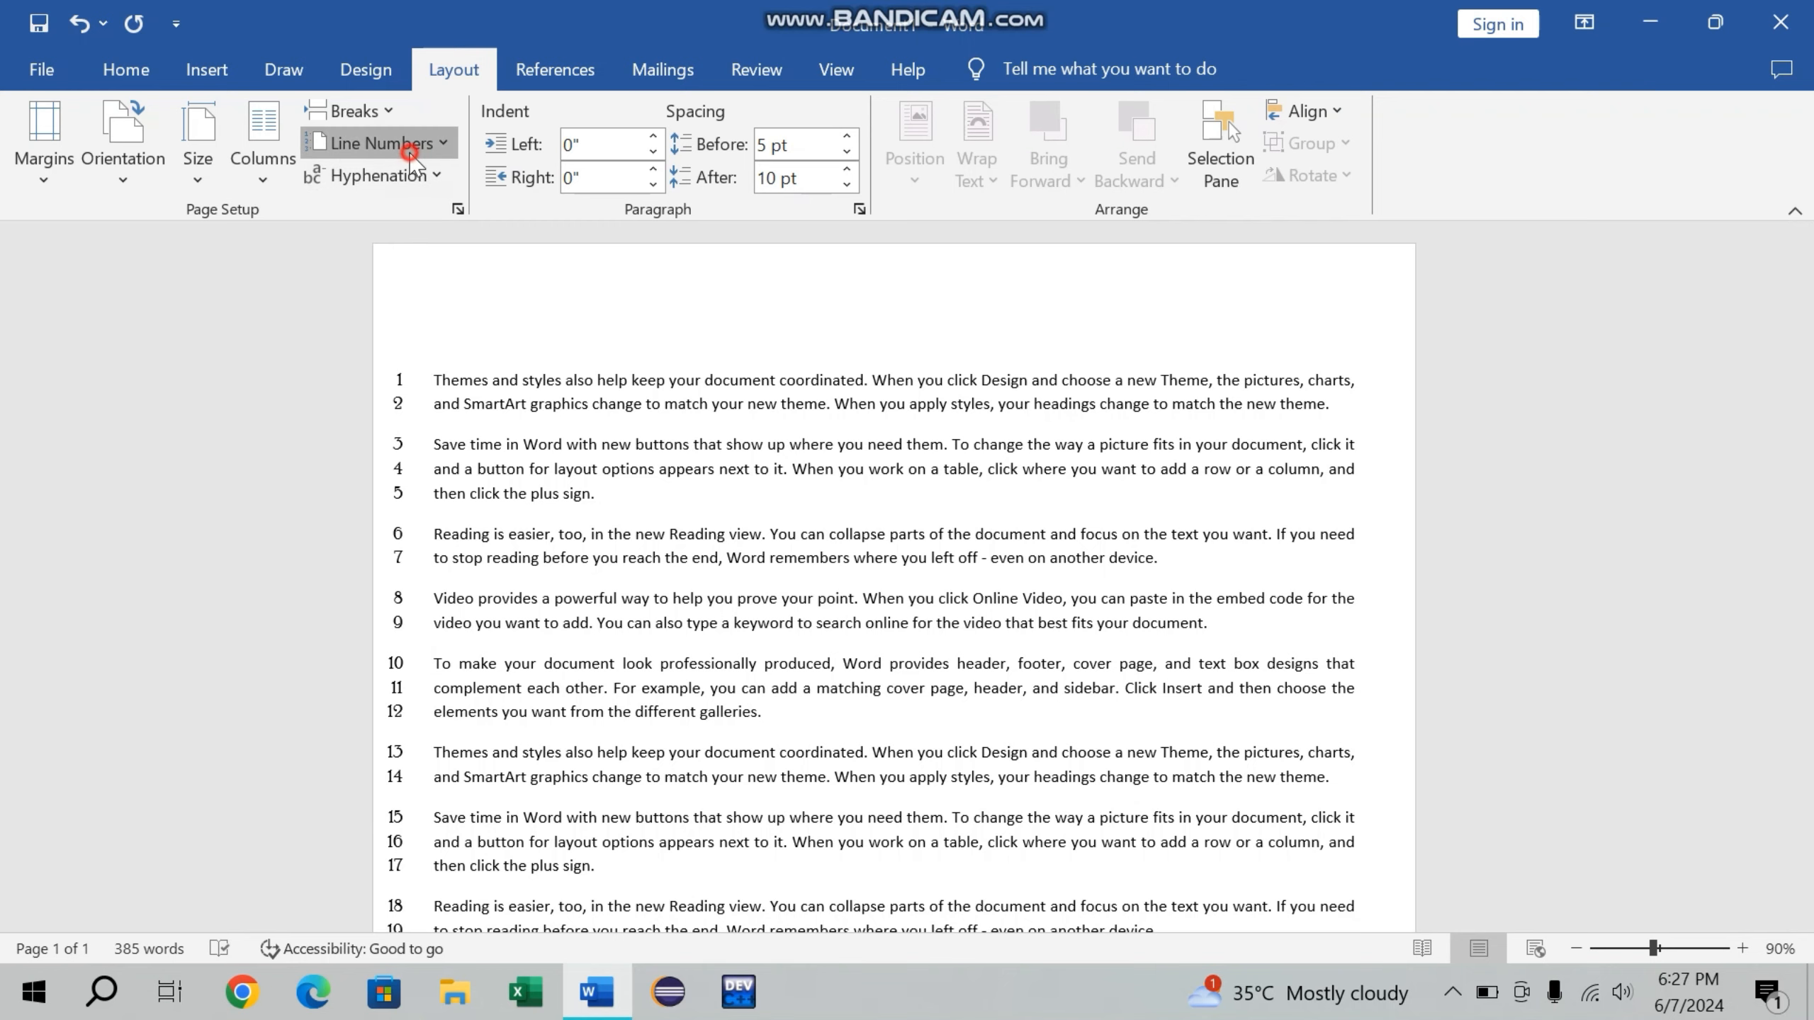
click(412, 250)
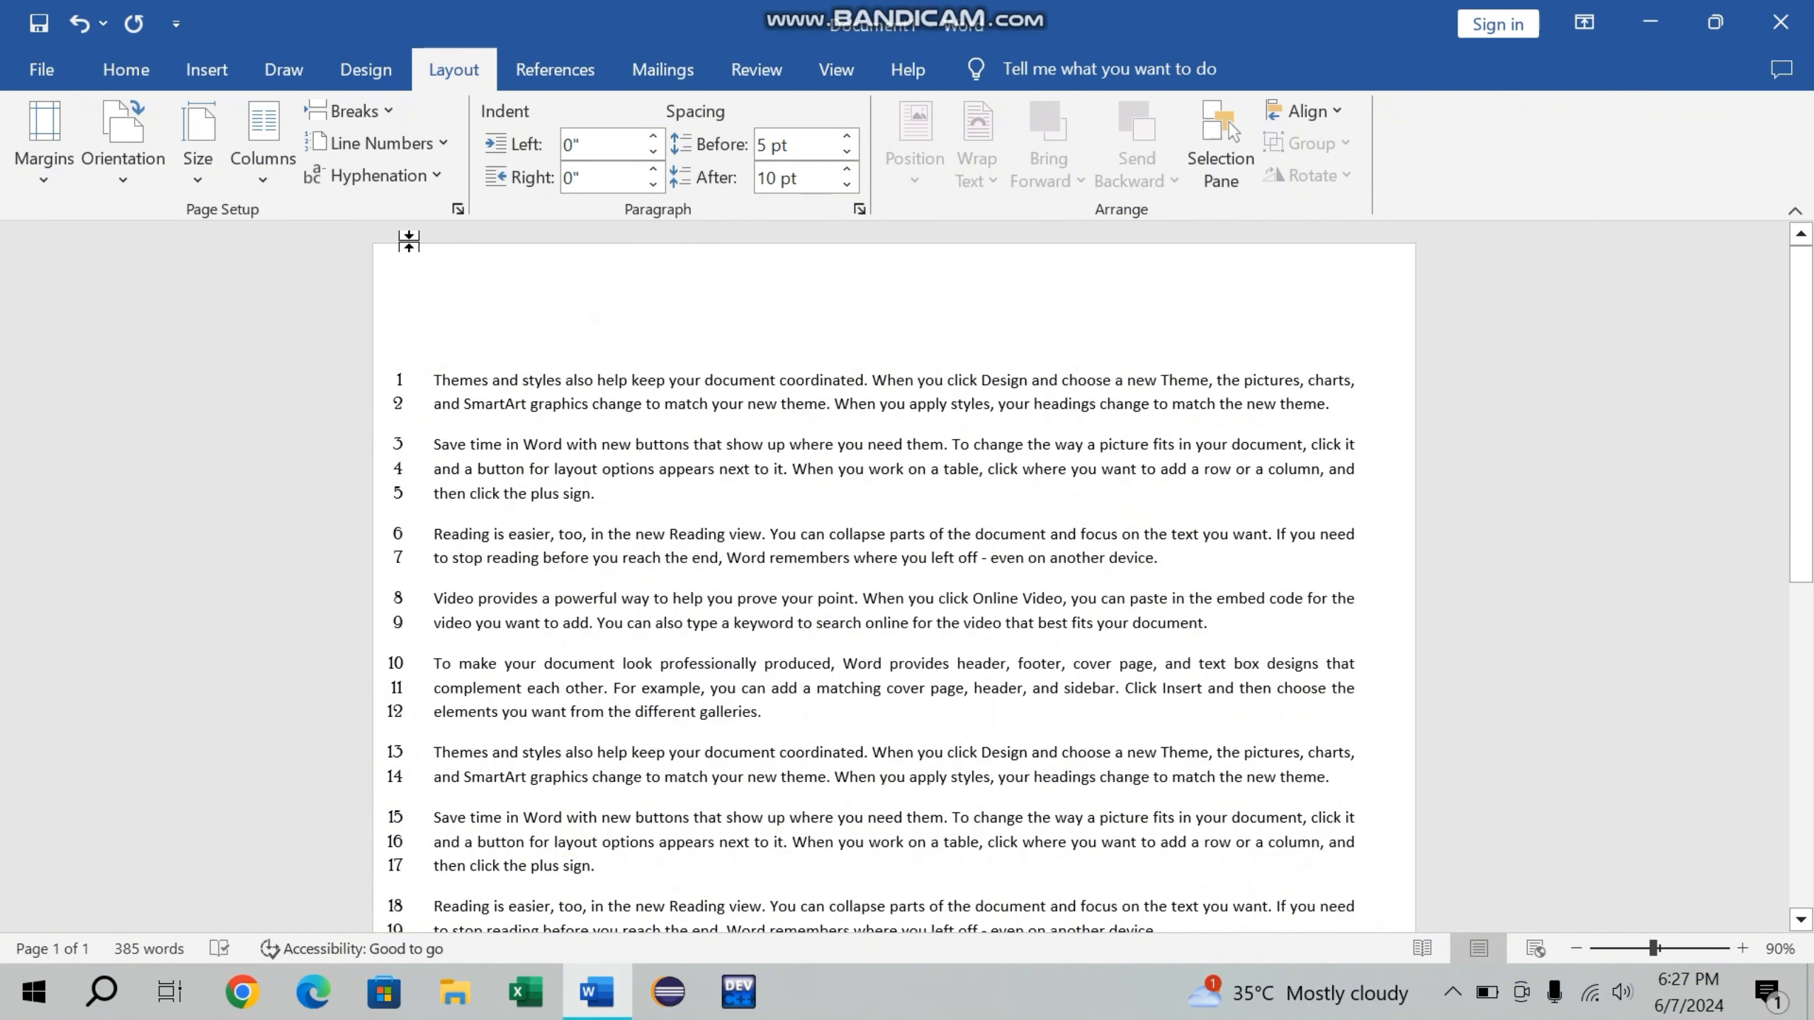
Select the whole document and set its line numbering to None.
key(ctrl+a)
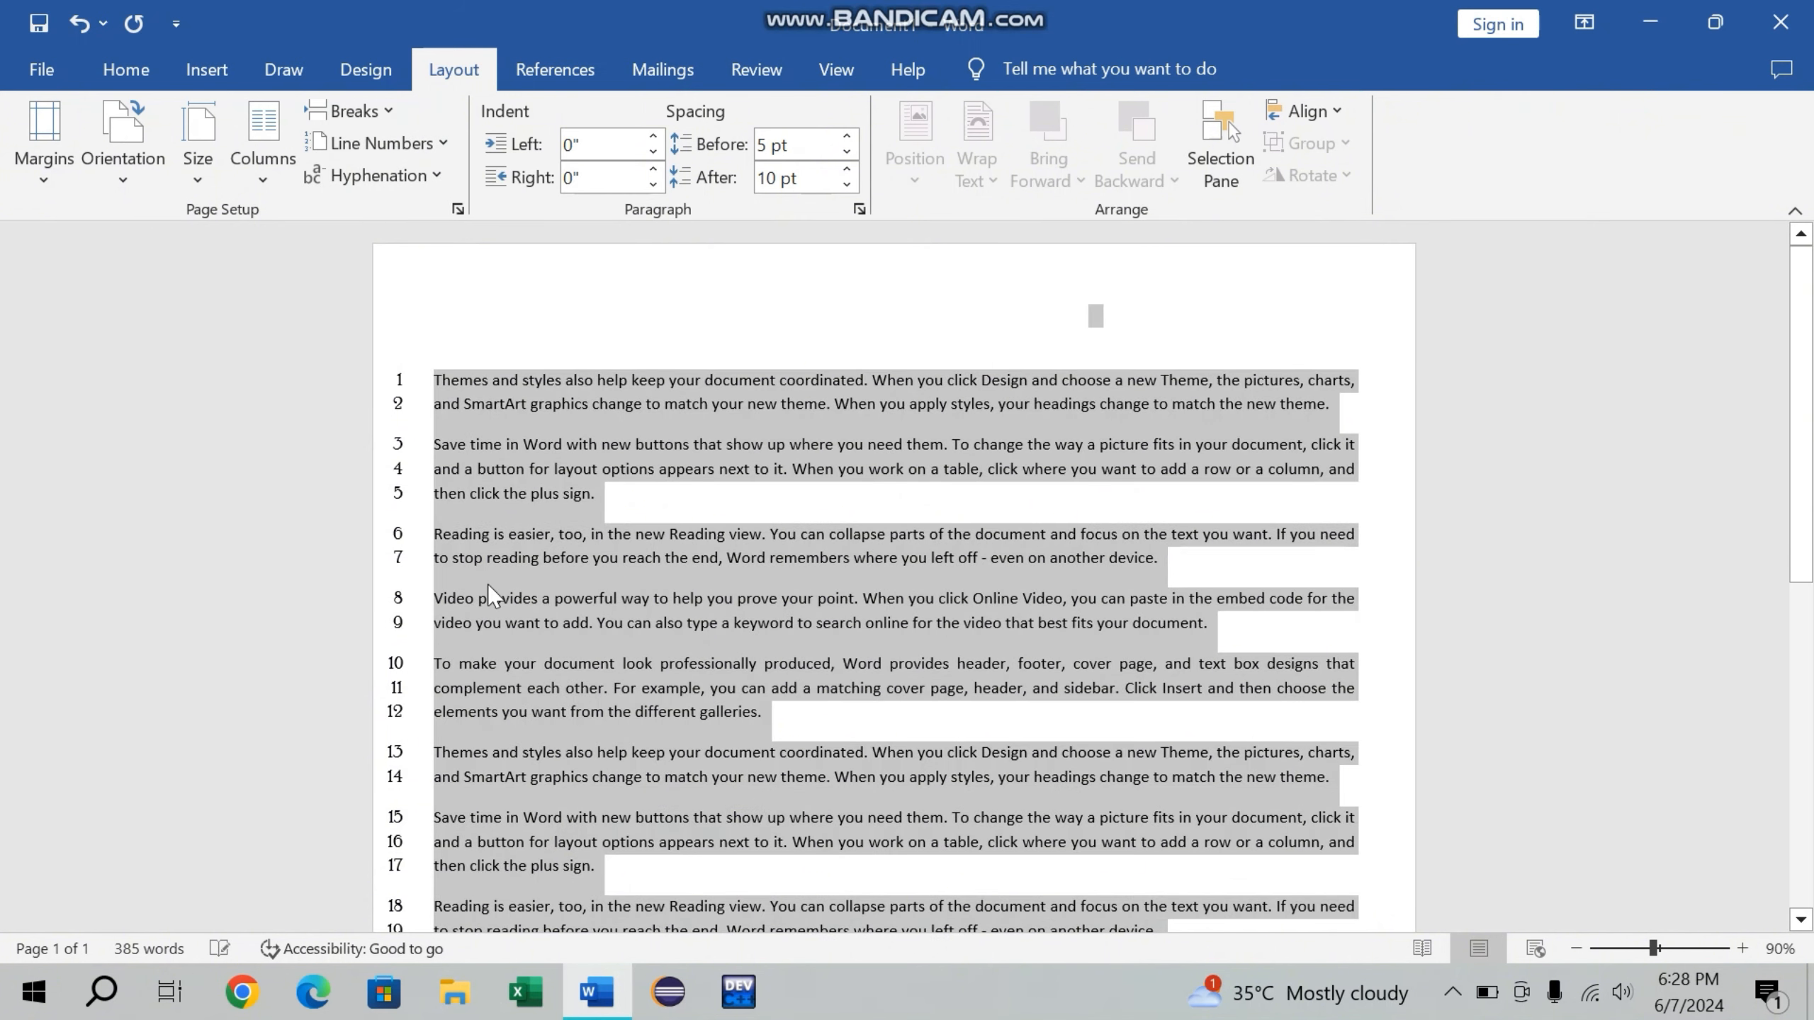
click(412, 158)
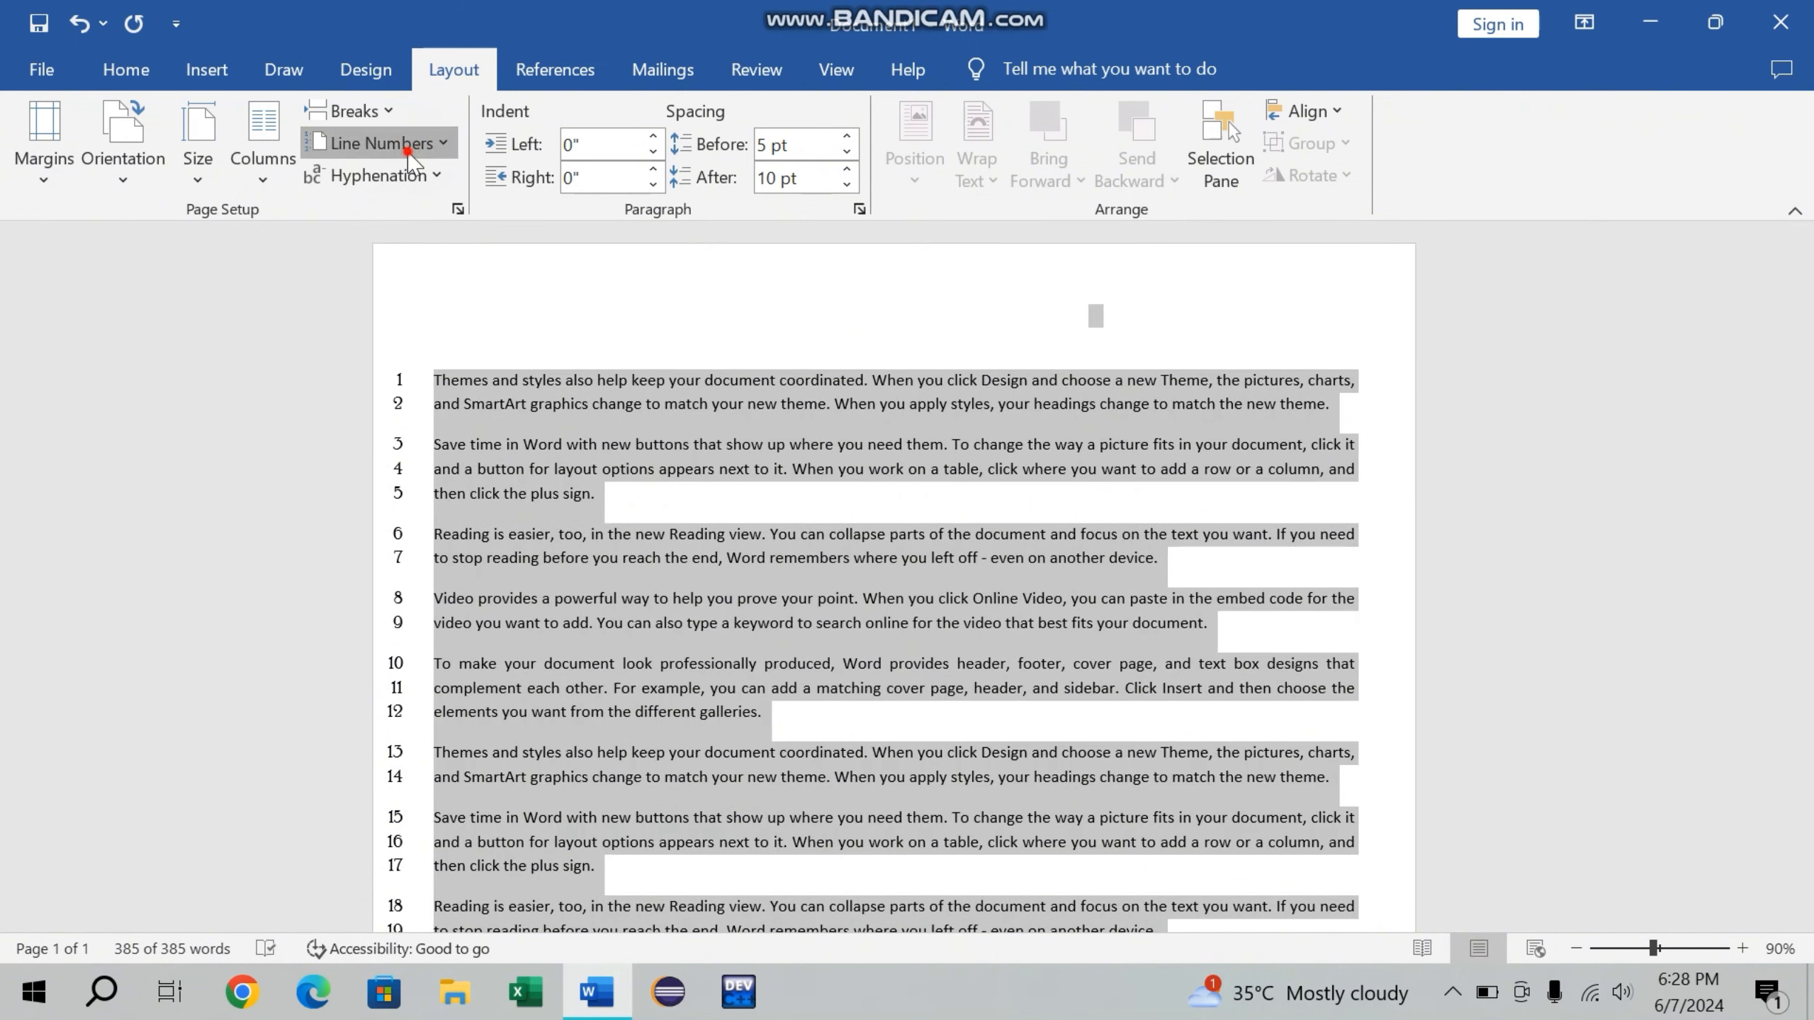
click(375, 179)
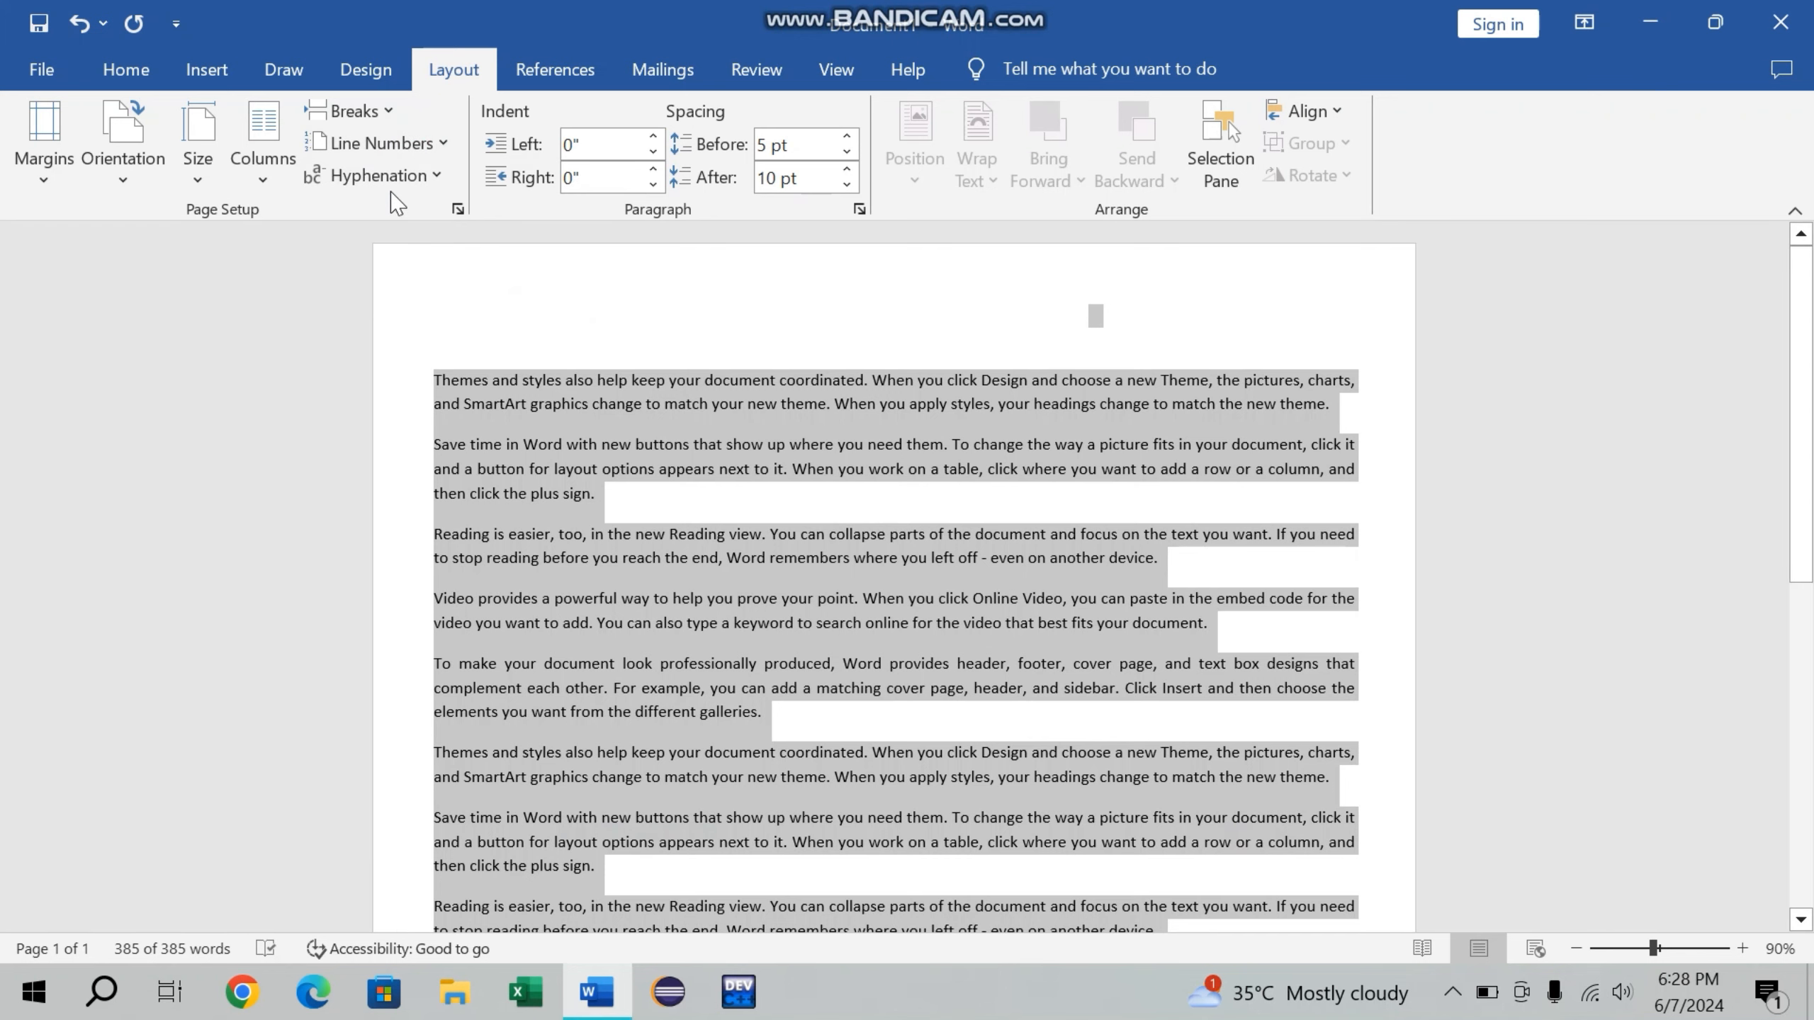
Apply Restart Each Page line numbering to the whole selected document and check the numbers down to the page's end.
click(384, 143)
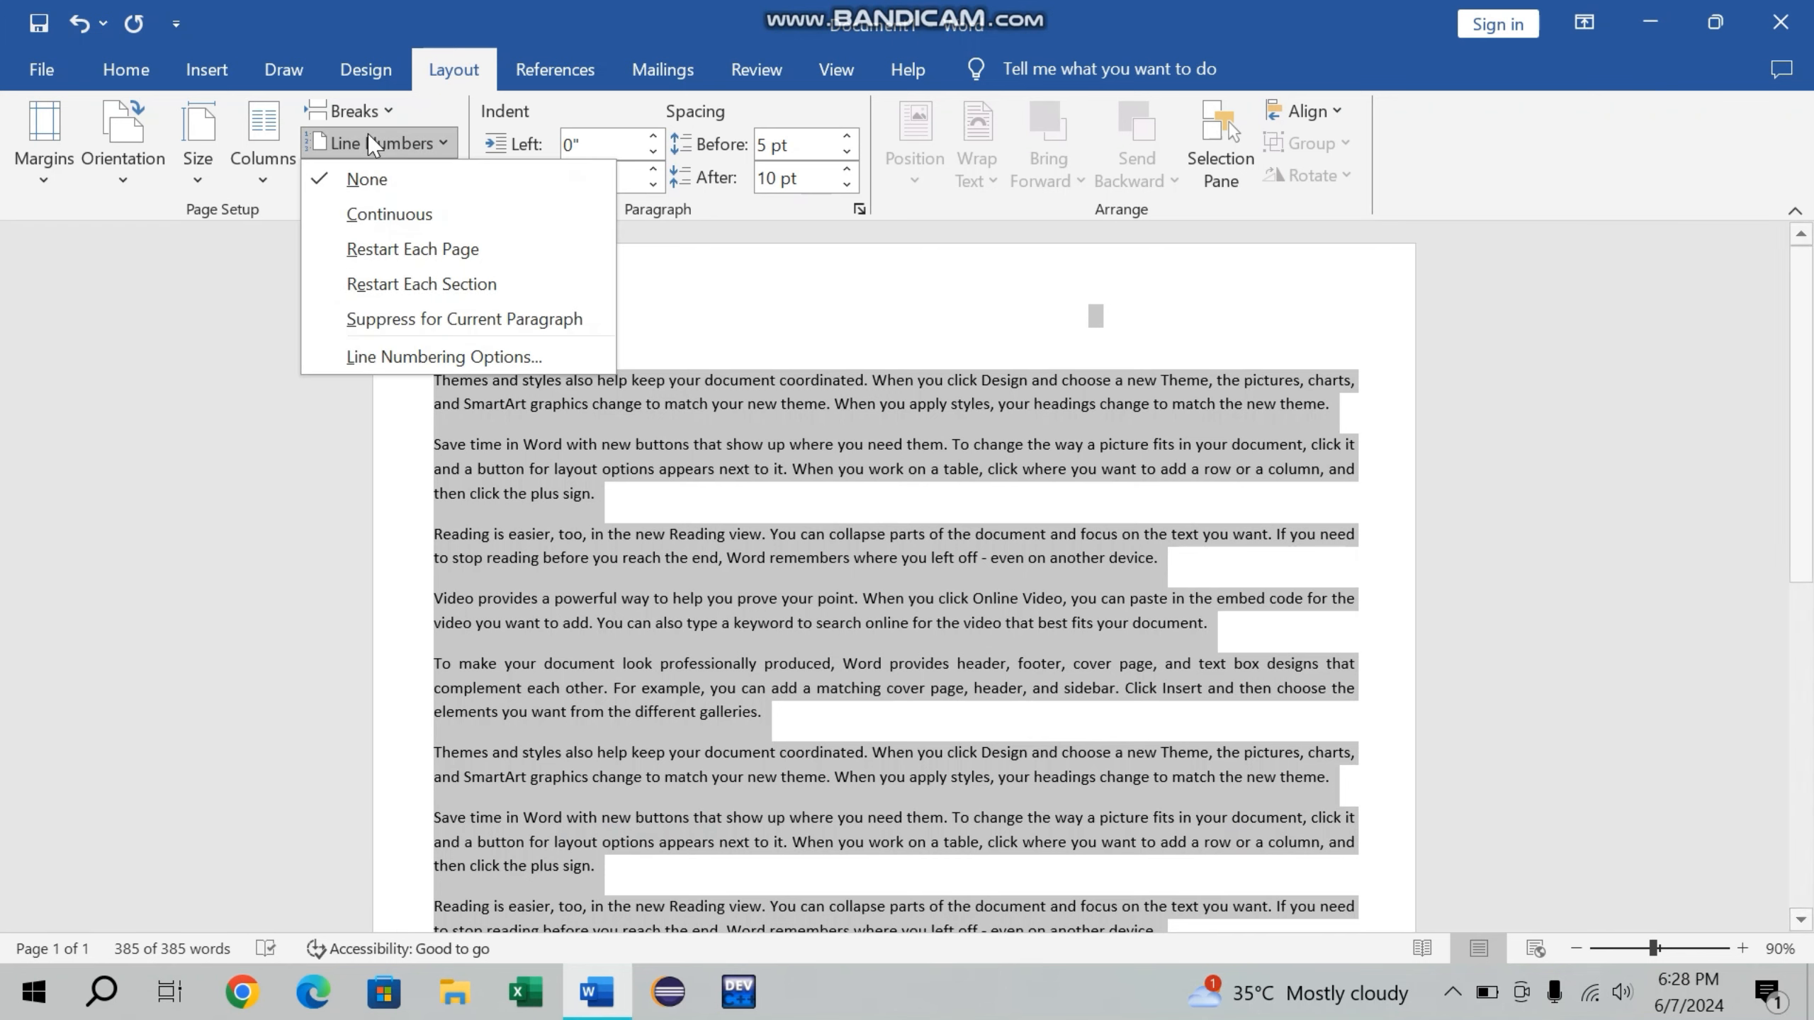
click(365, 250)
scroll(595, 585, down, 6)
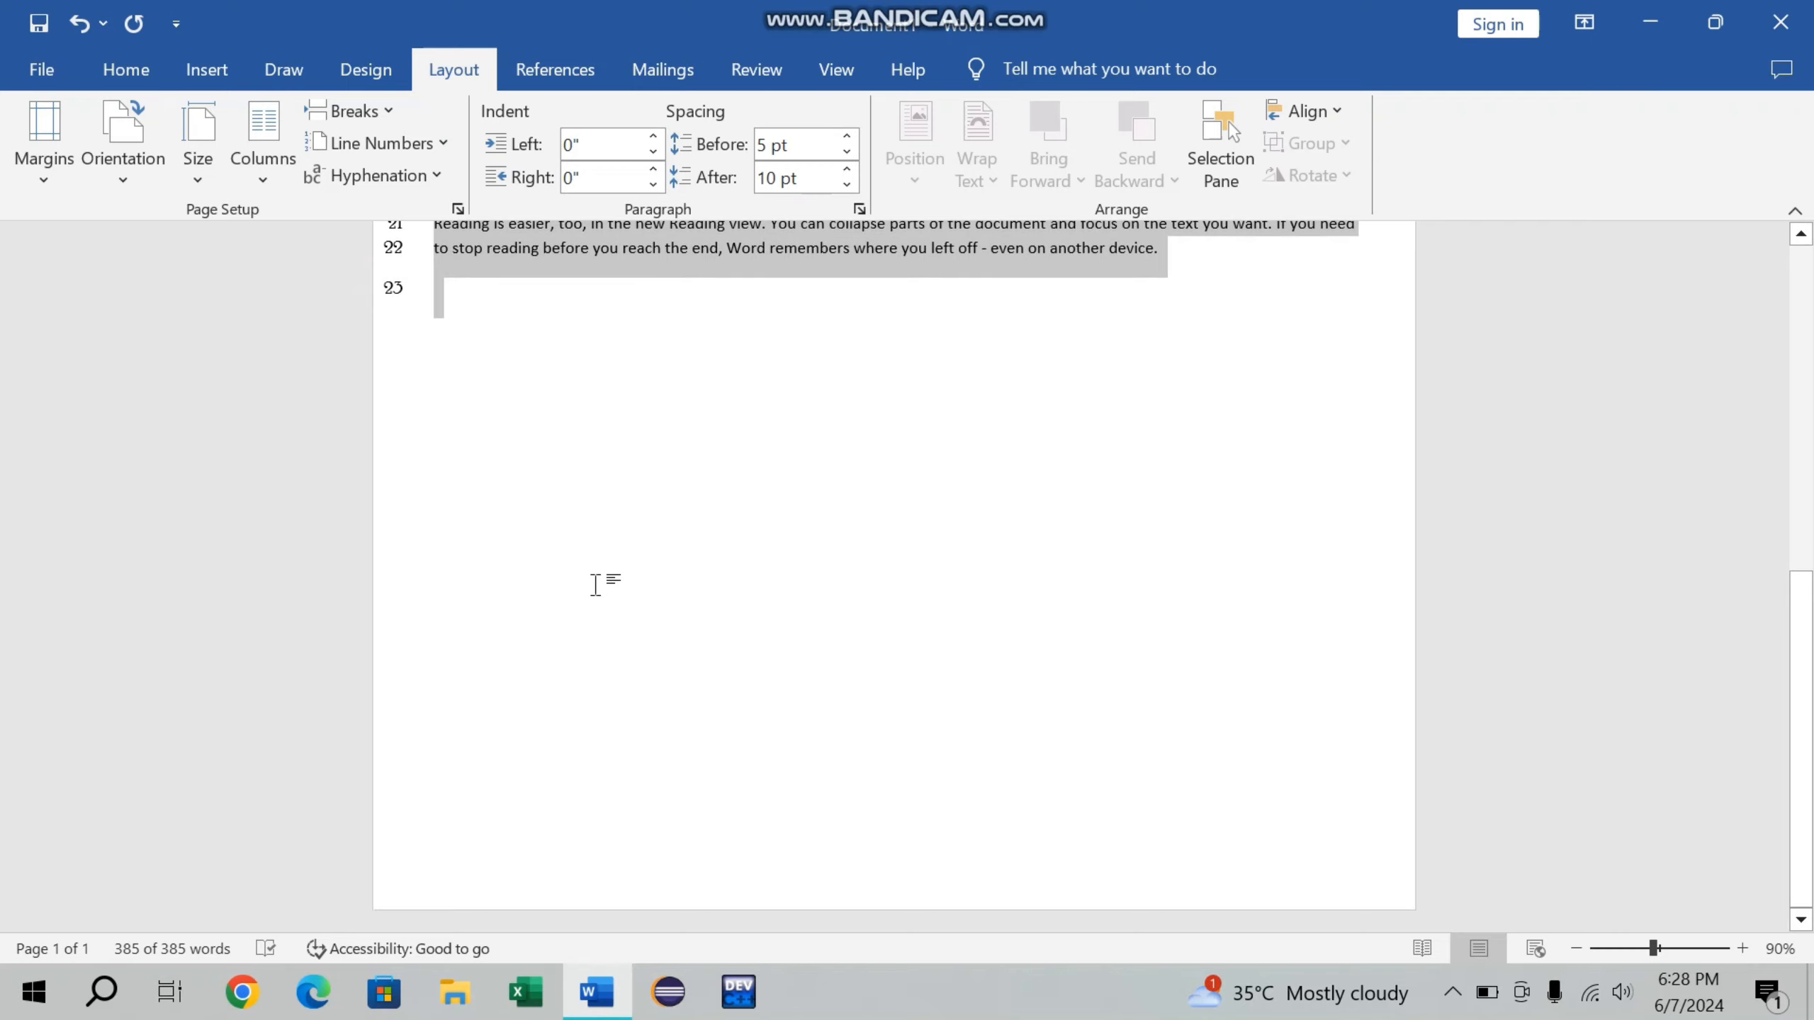
scroll(596, 585, up, 8)
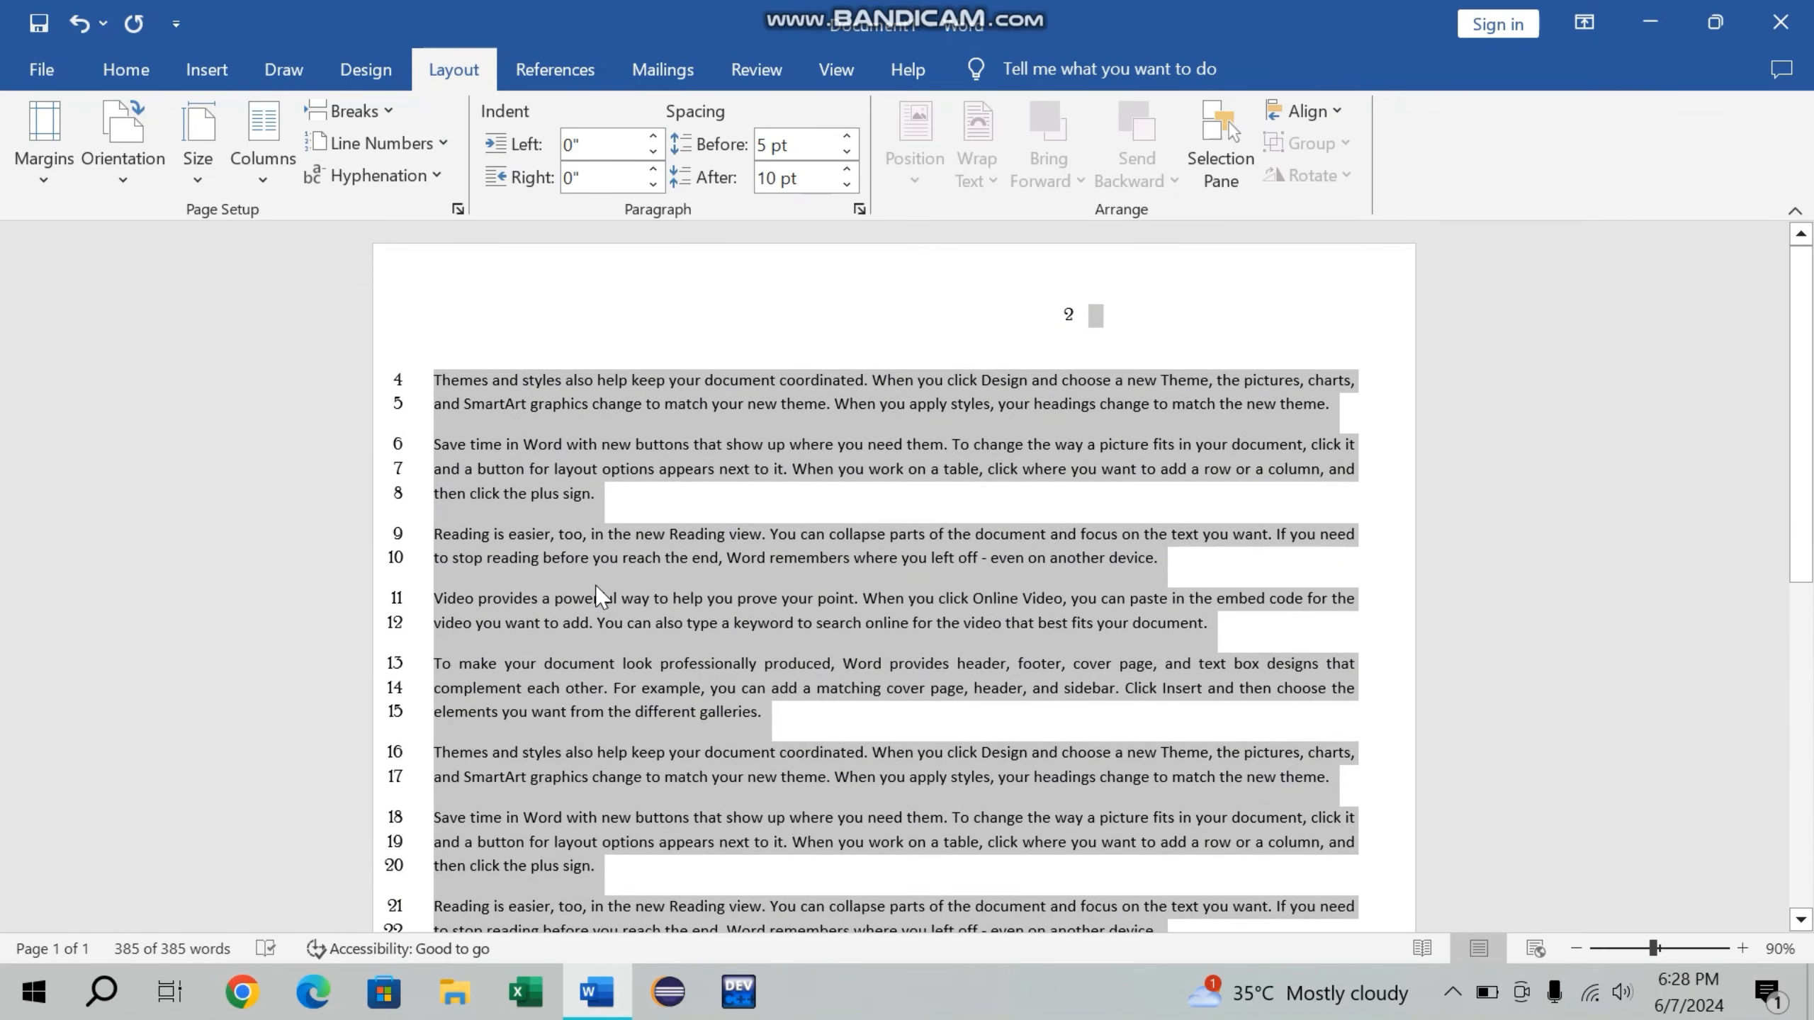
Place the cursor in the word "too" of the paragraph "Reading is easier, too" and set line numbering to None.
click(568, 532)
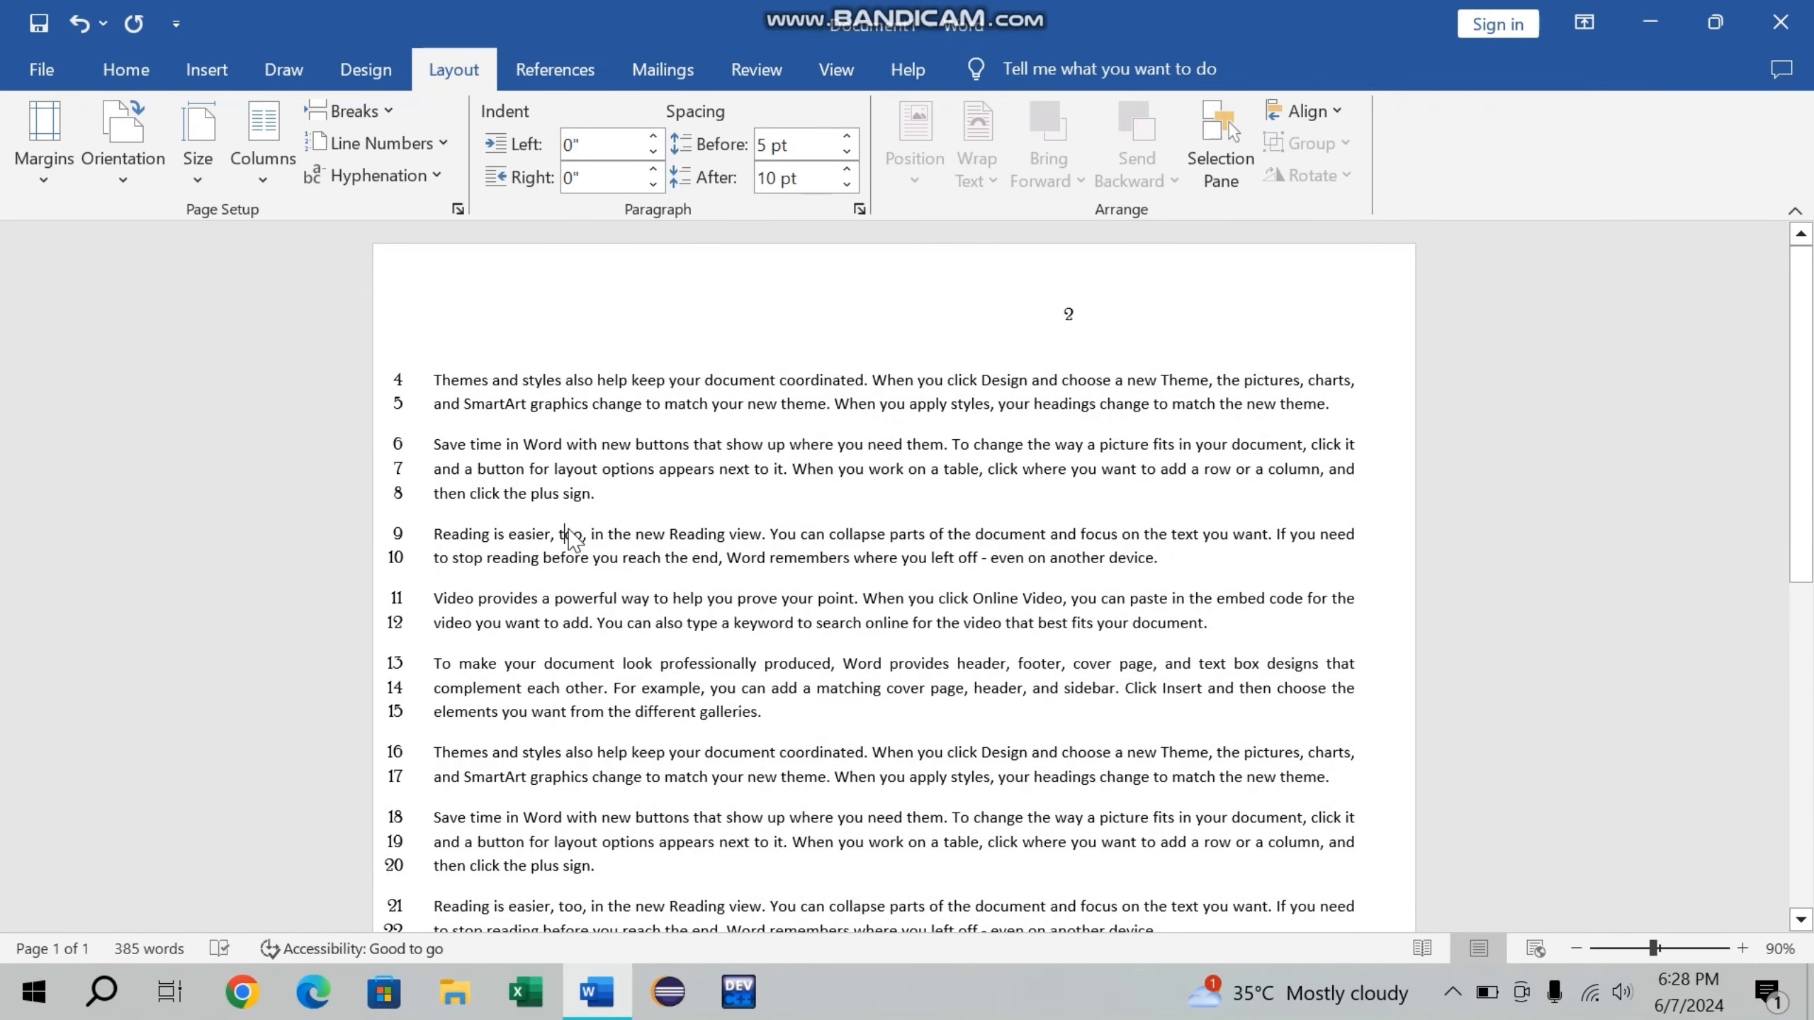
click(415, 145)
click(405, 187)
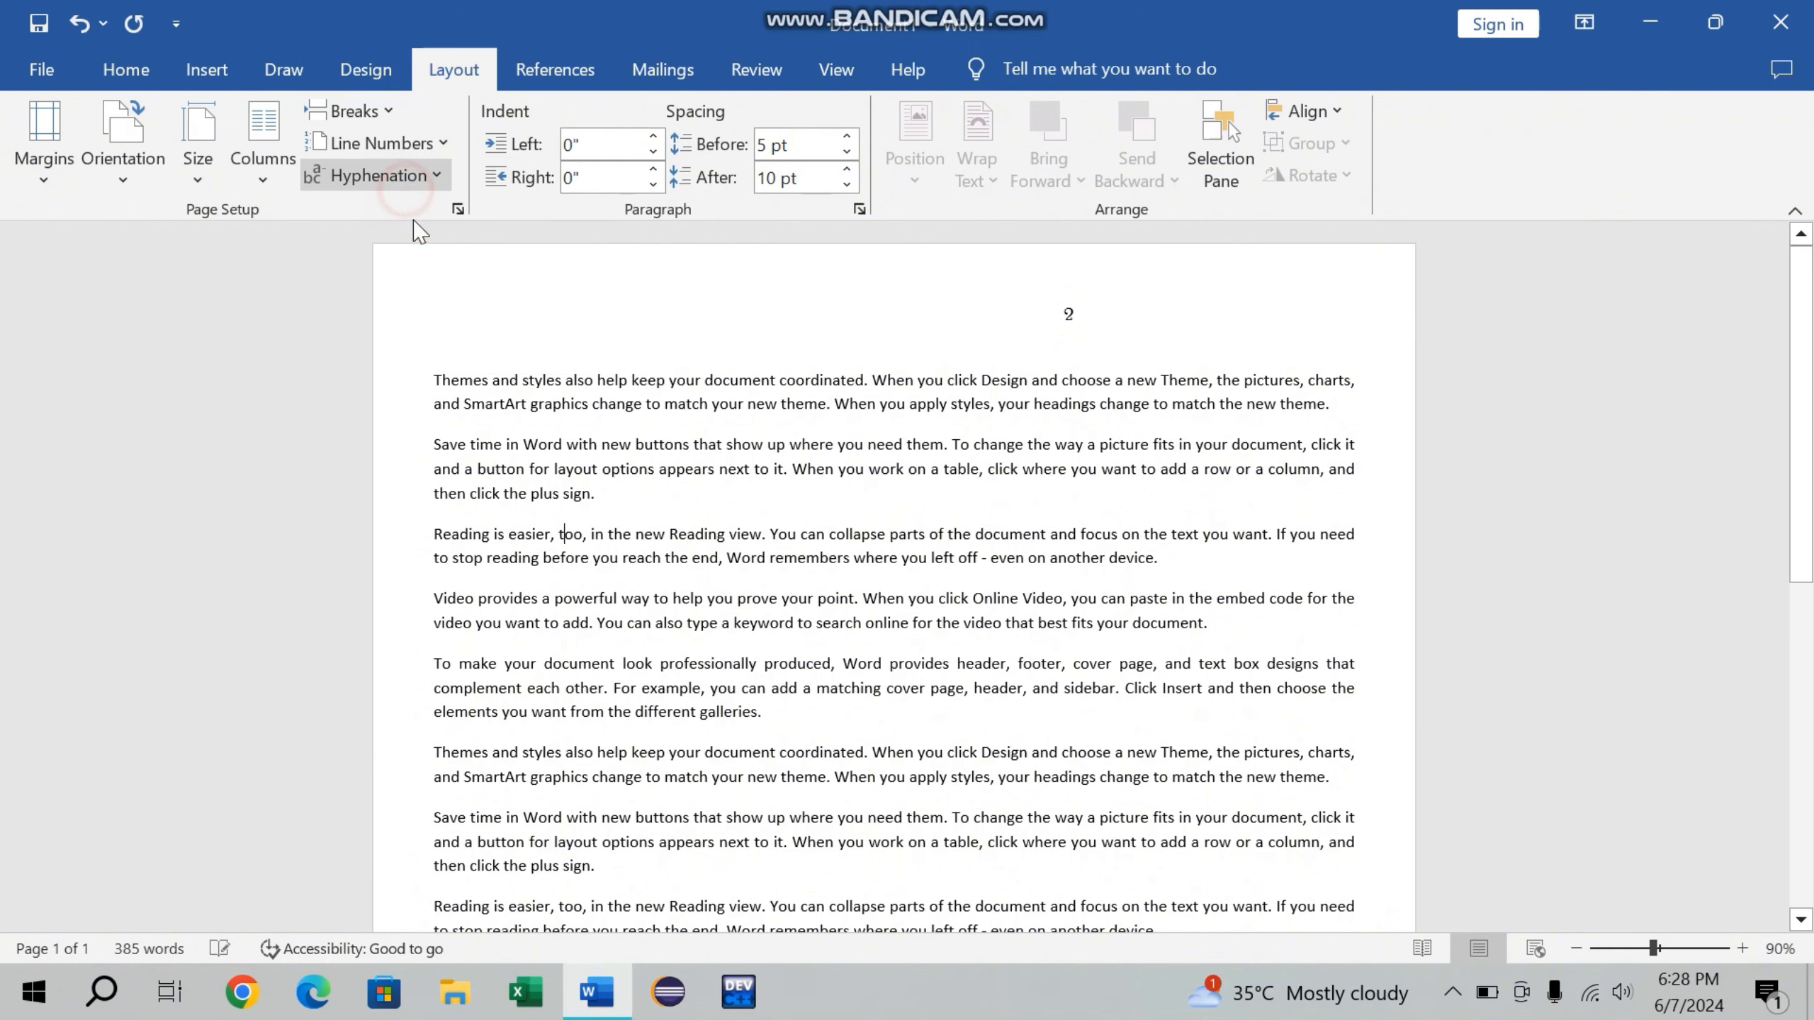
scroll(522, 508, down, 9)
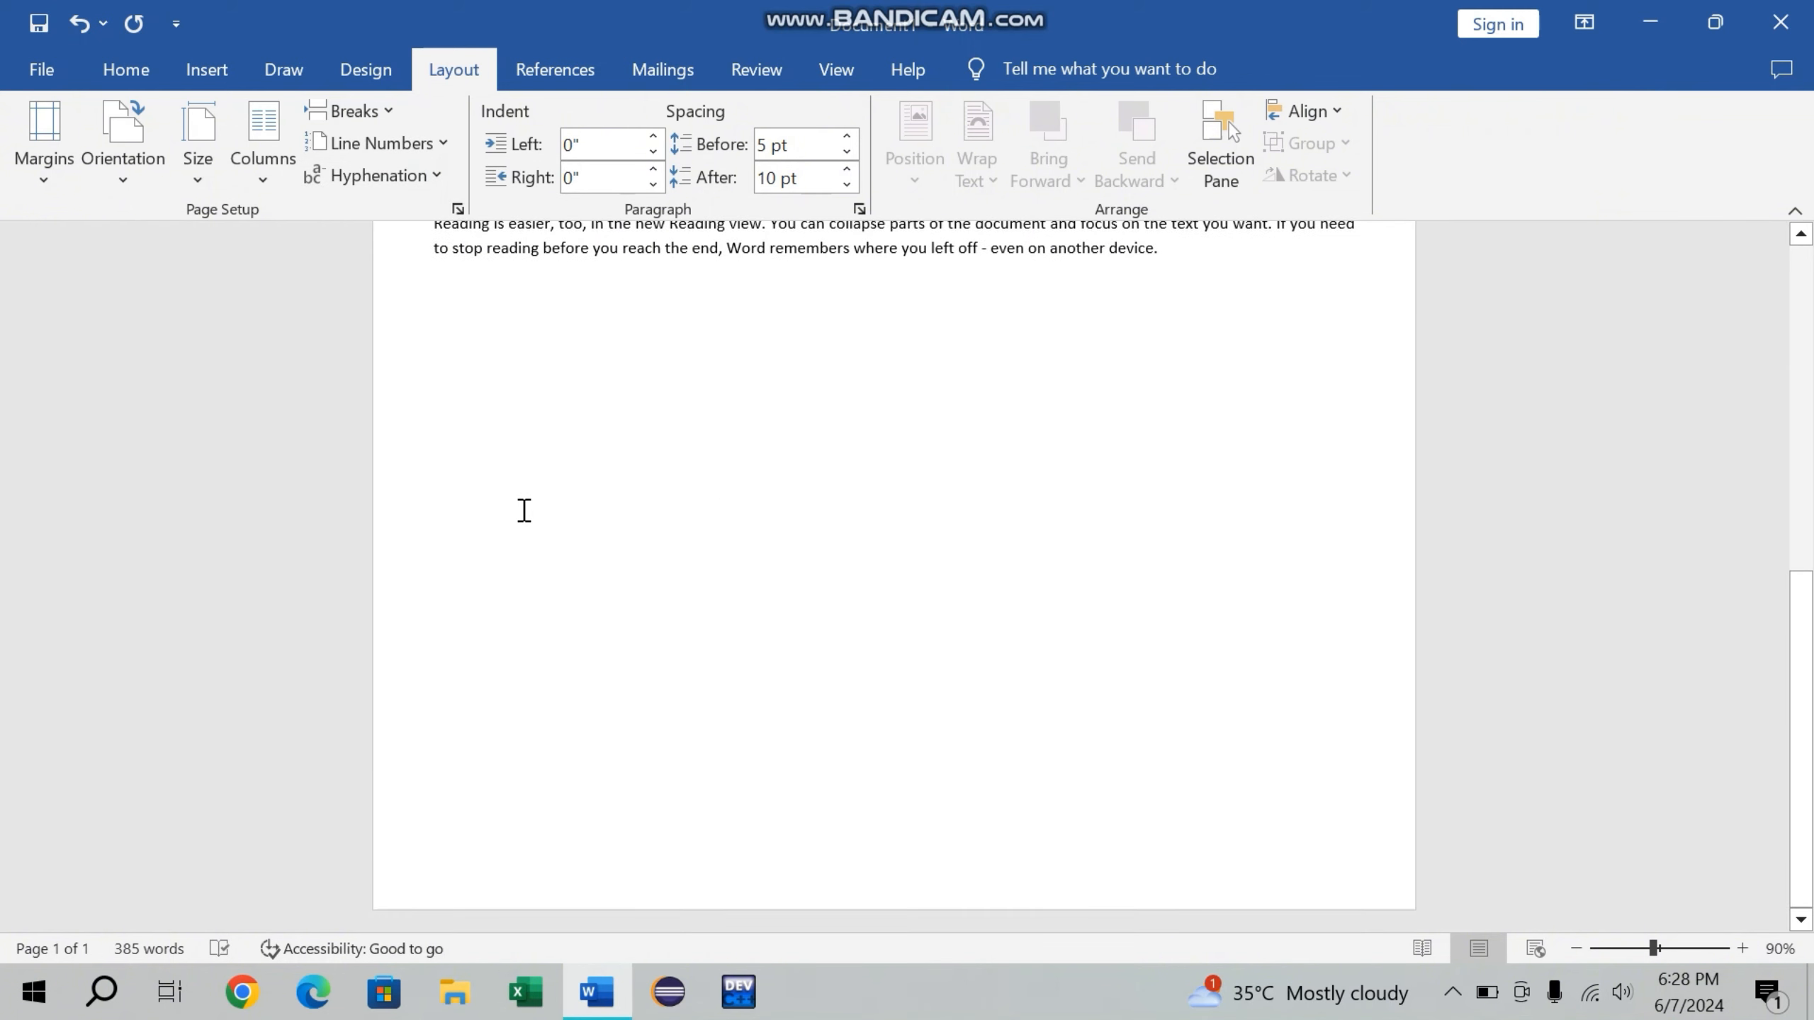
Insert a page break at the cursor inside the word "too" of the paragraph "Reading is easier, too".
click(388, 114)
click(402, 216)
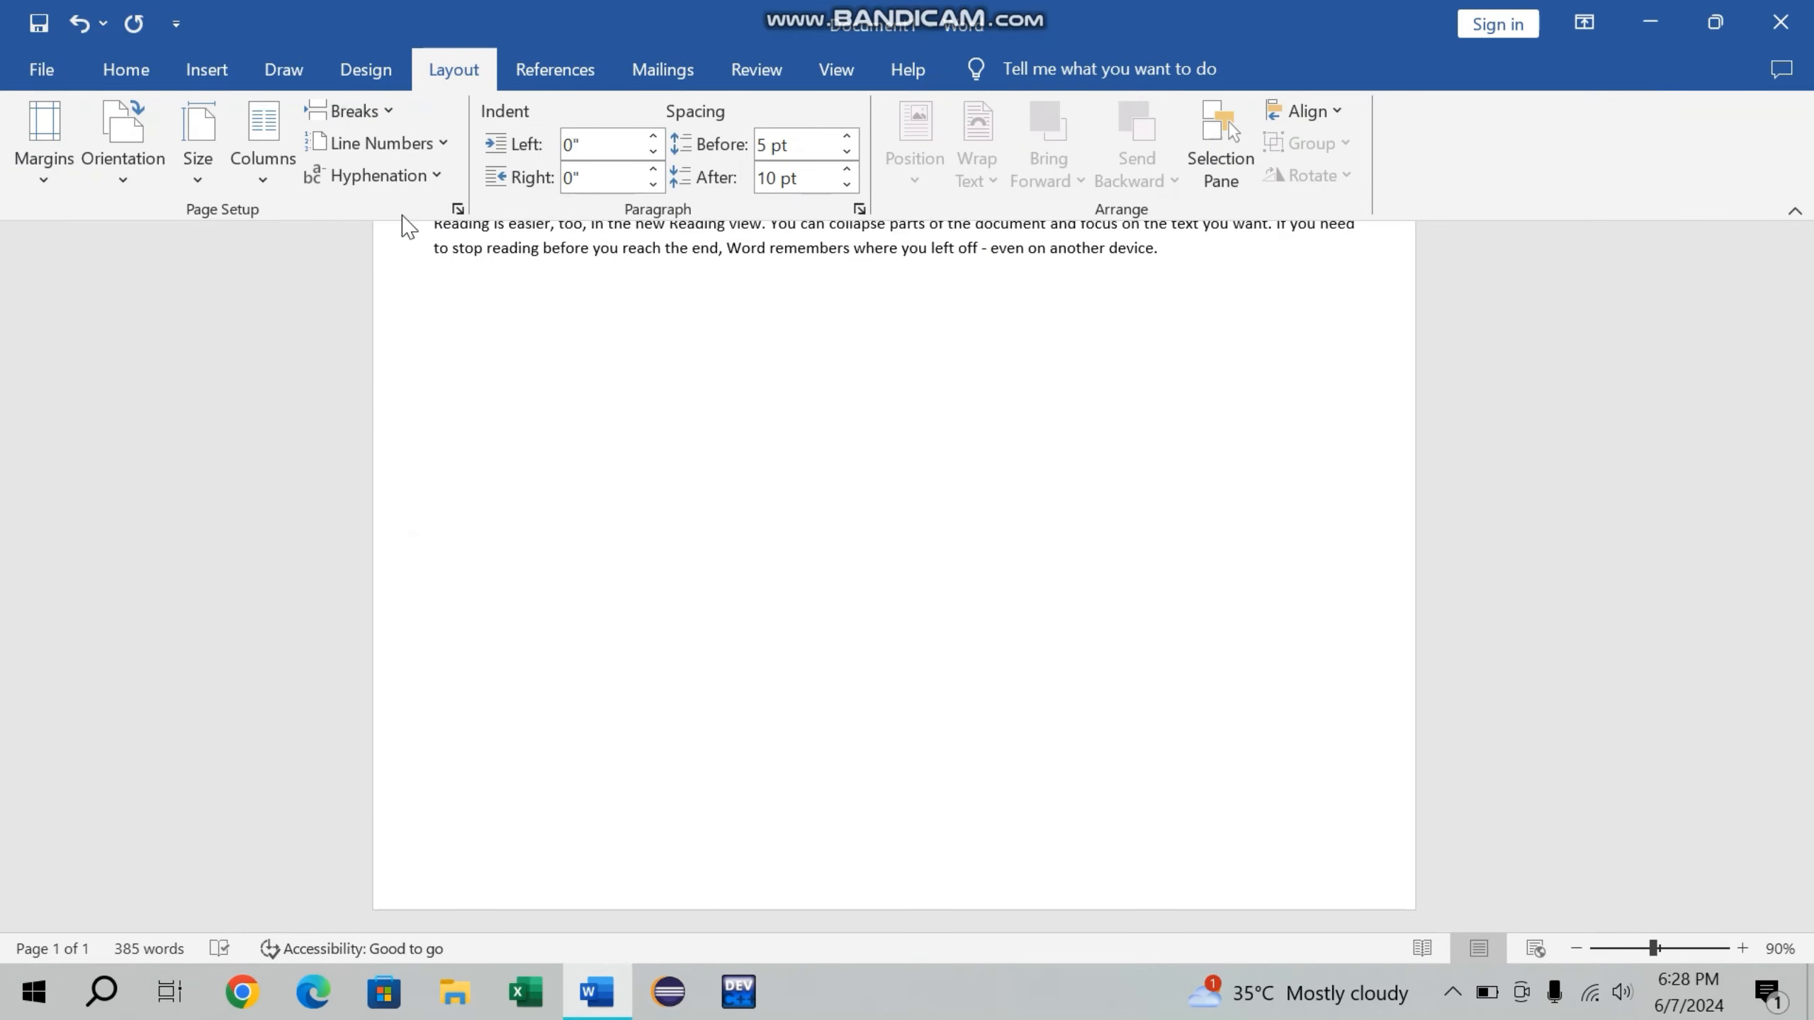
scroll(418, 372, down, 10)
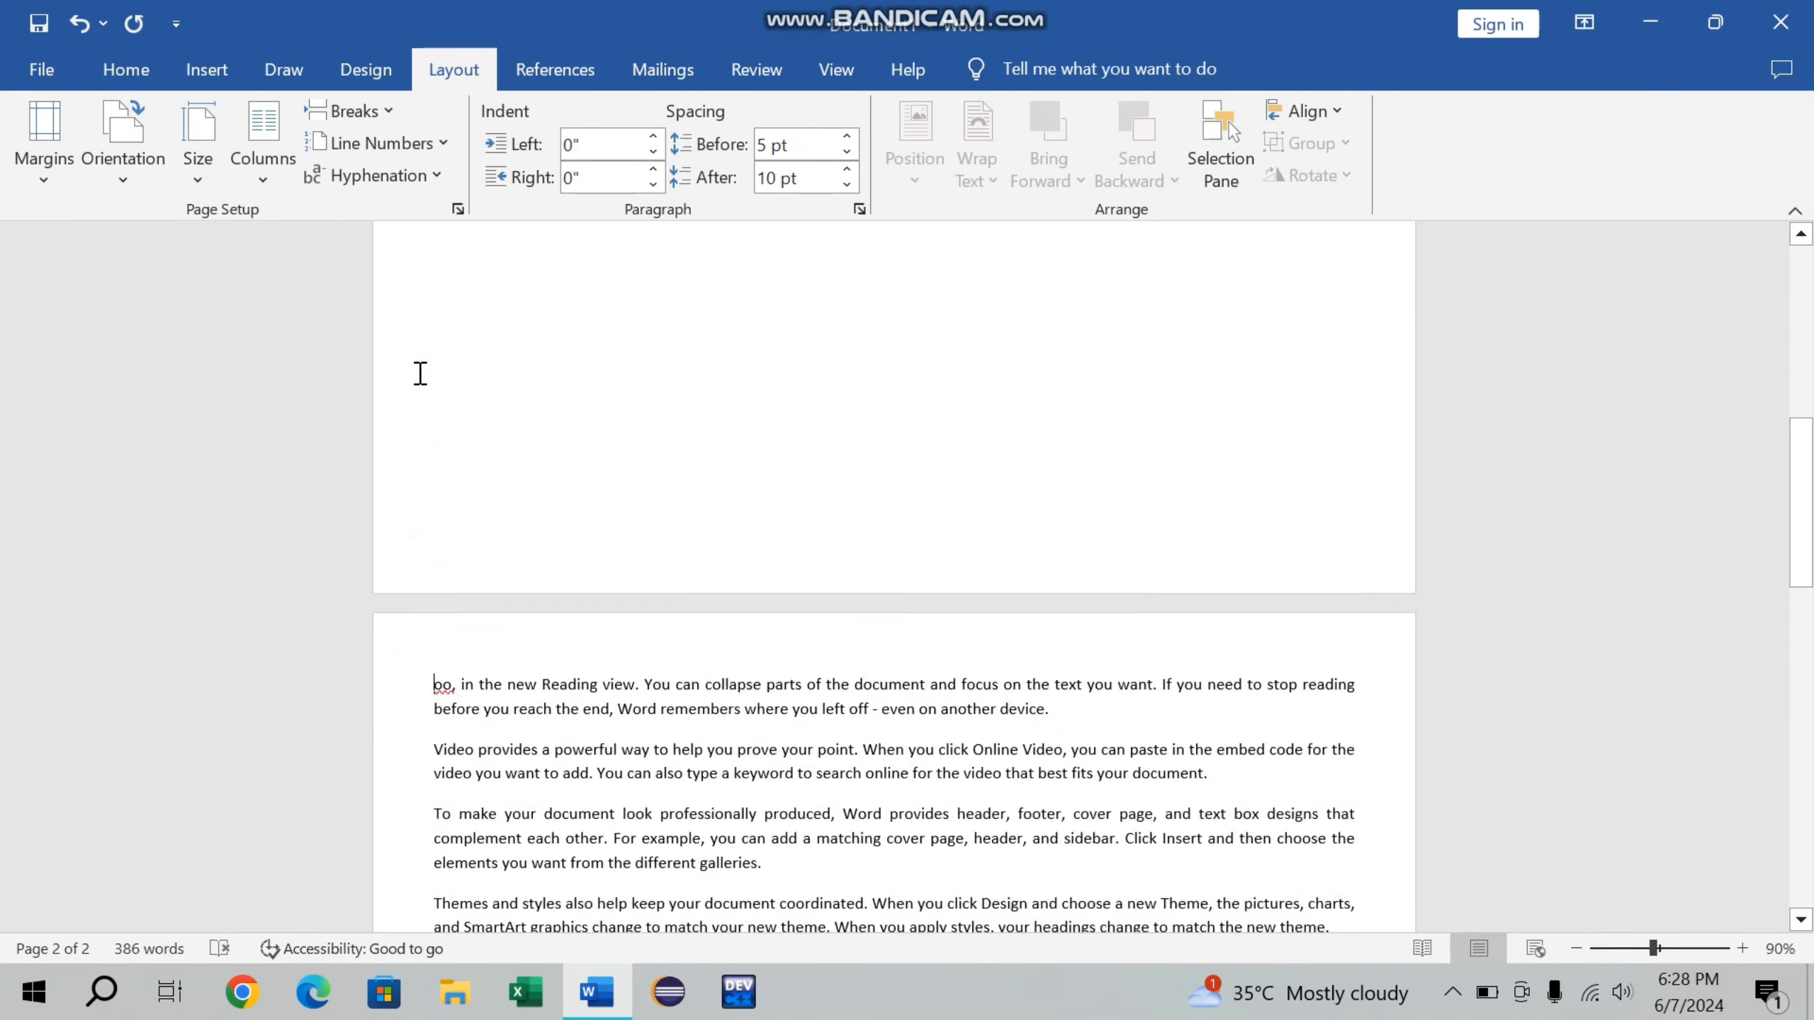
Apply Restart Each Page line numbering and check the numbers on both pages.
click(401, 146)
click(403, 250)
scroll(430, 336, up, 7)
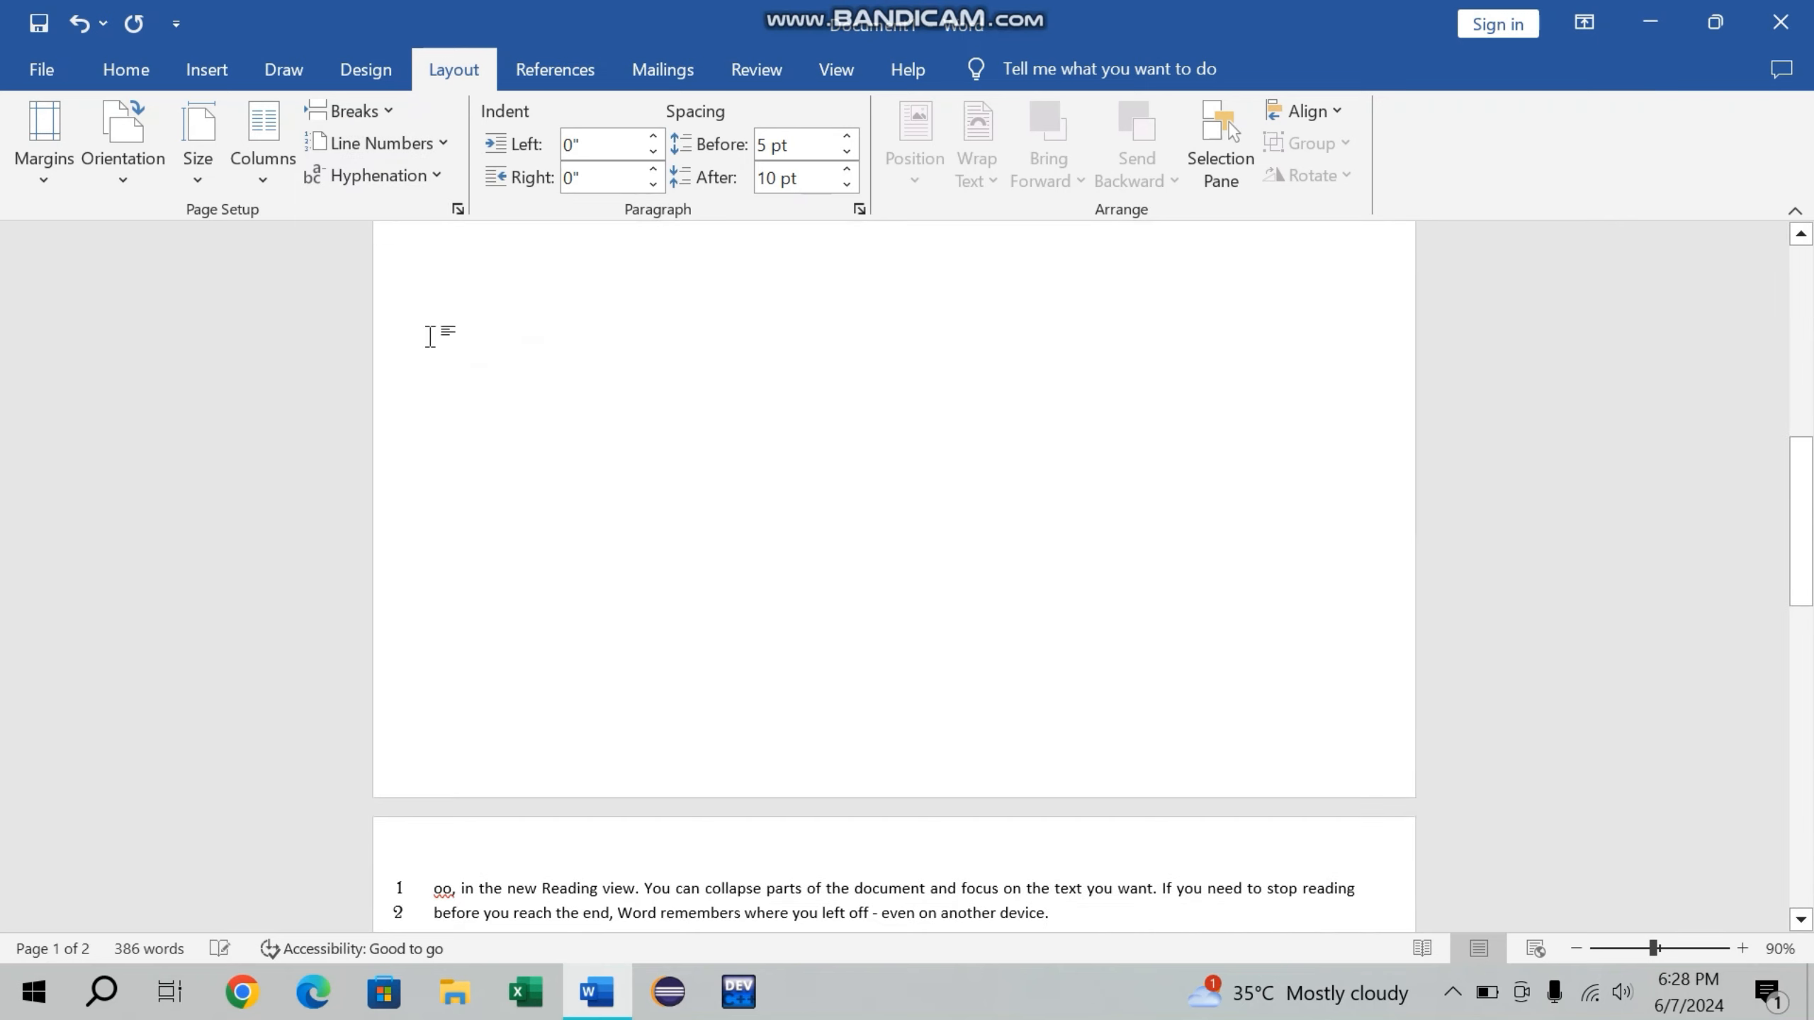
scroll(483, 515, up, 8)
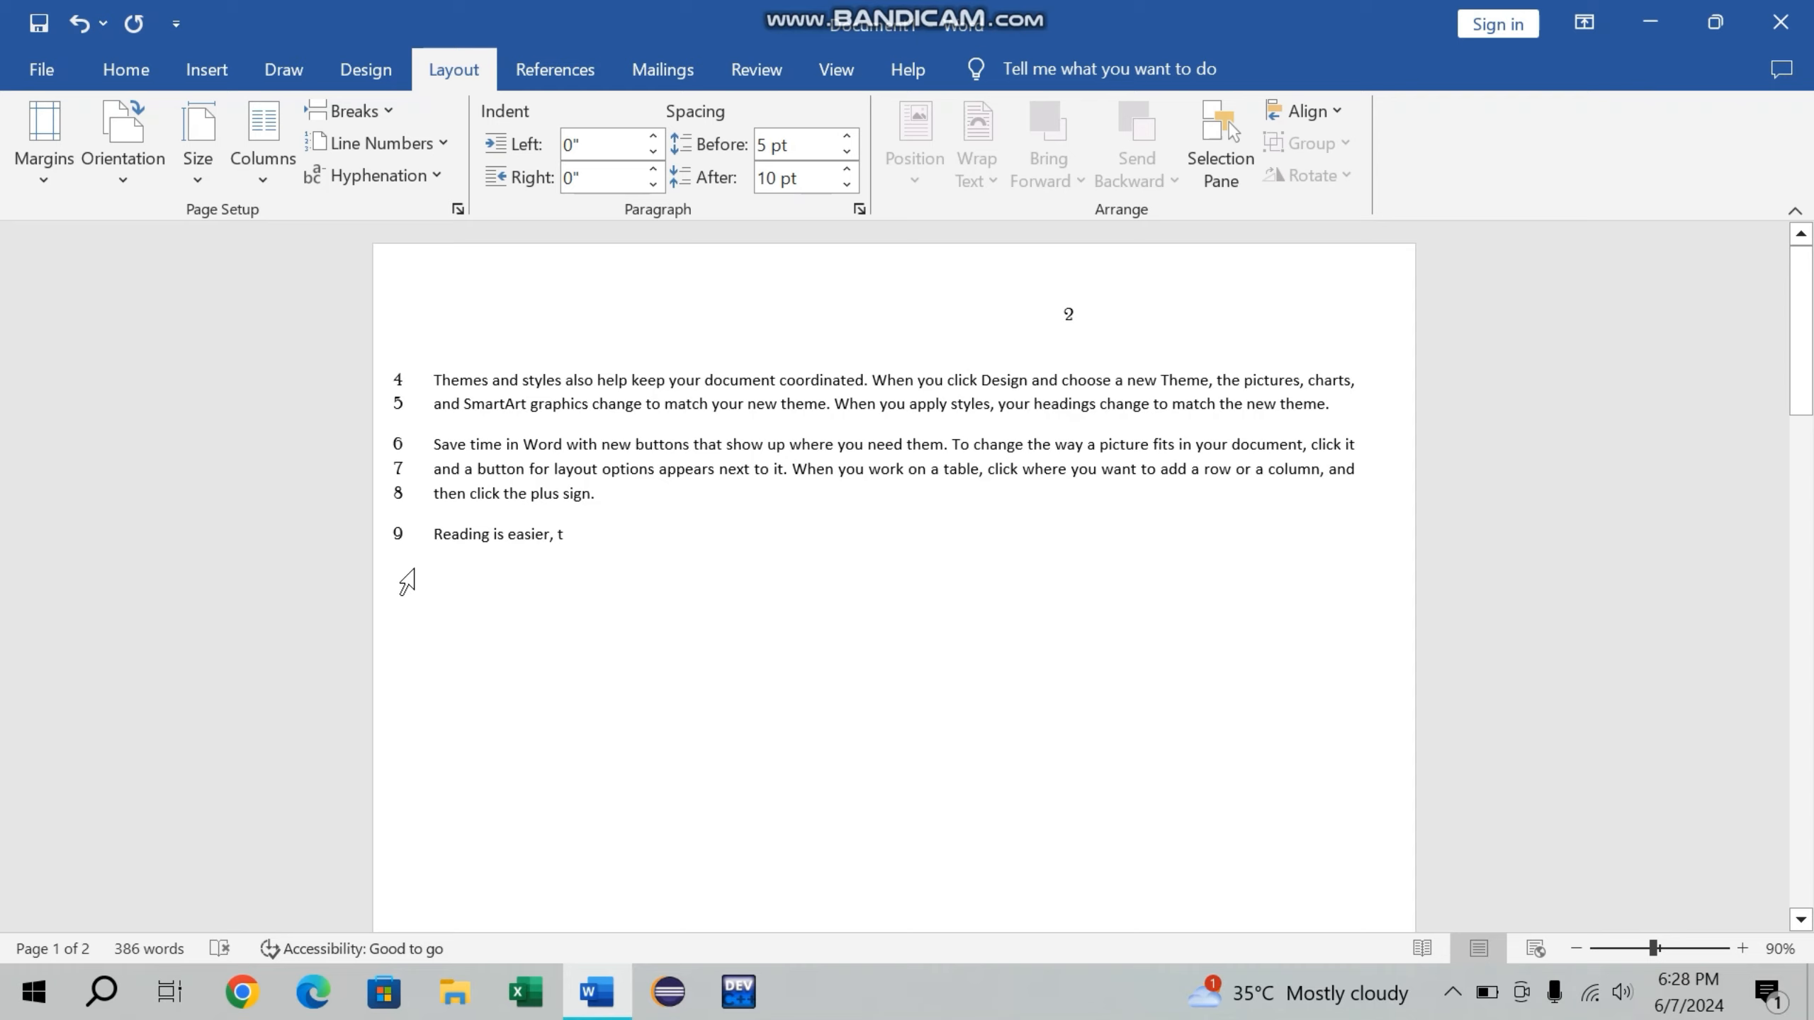
scroll(407, 581, down, 5)
scroll(407, 581, down, 5)
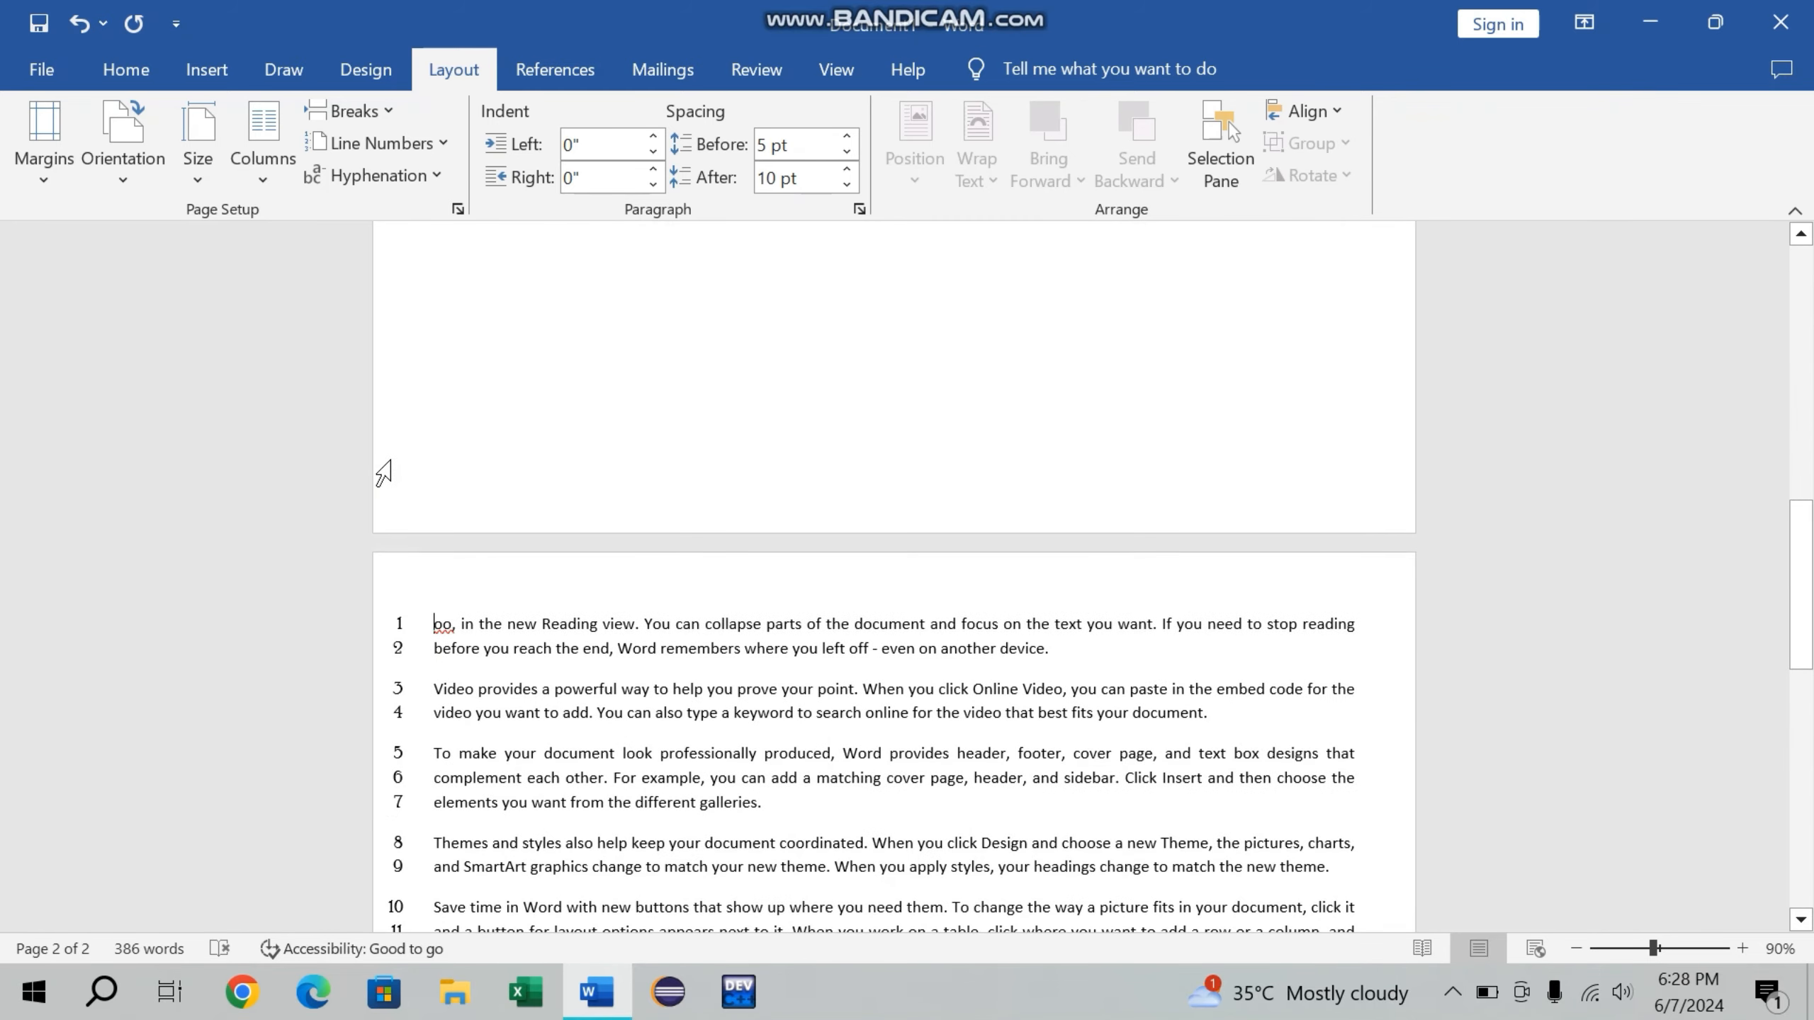
Undo the Restart Each Page line numbering and the page break.
key(ctrl+z)
key(ctrl+z)
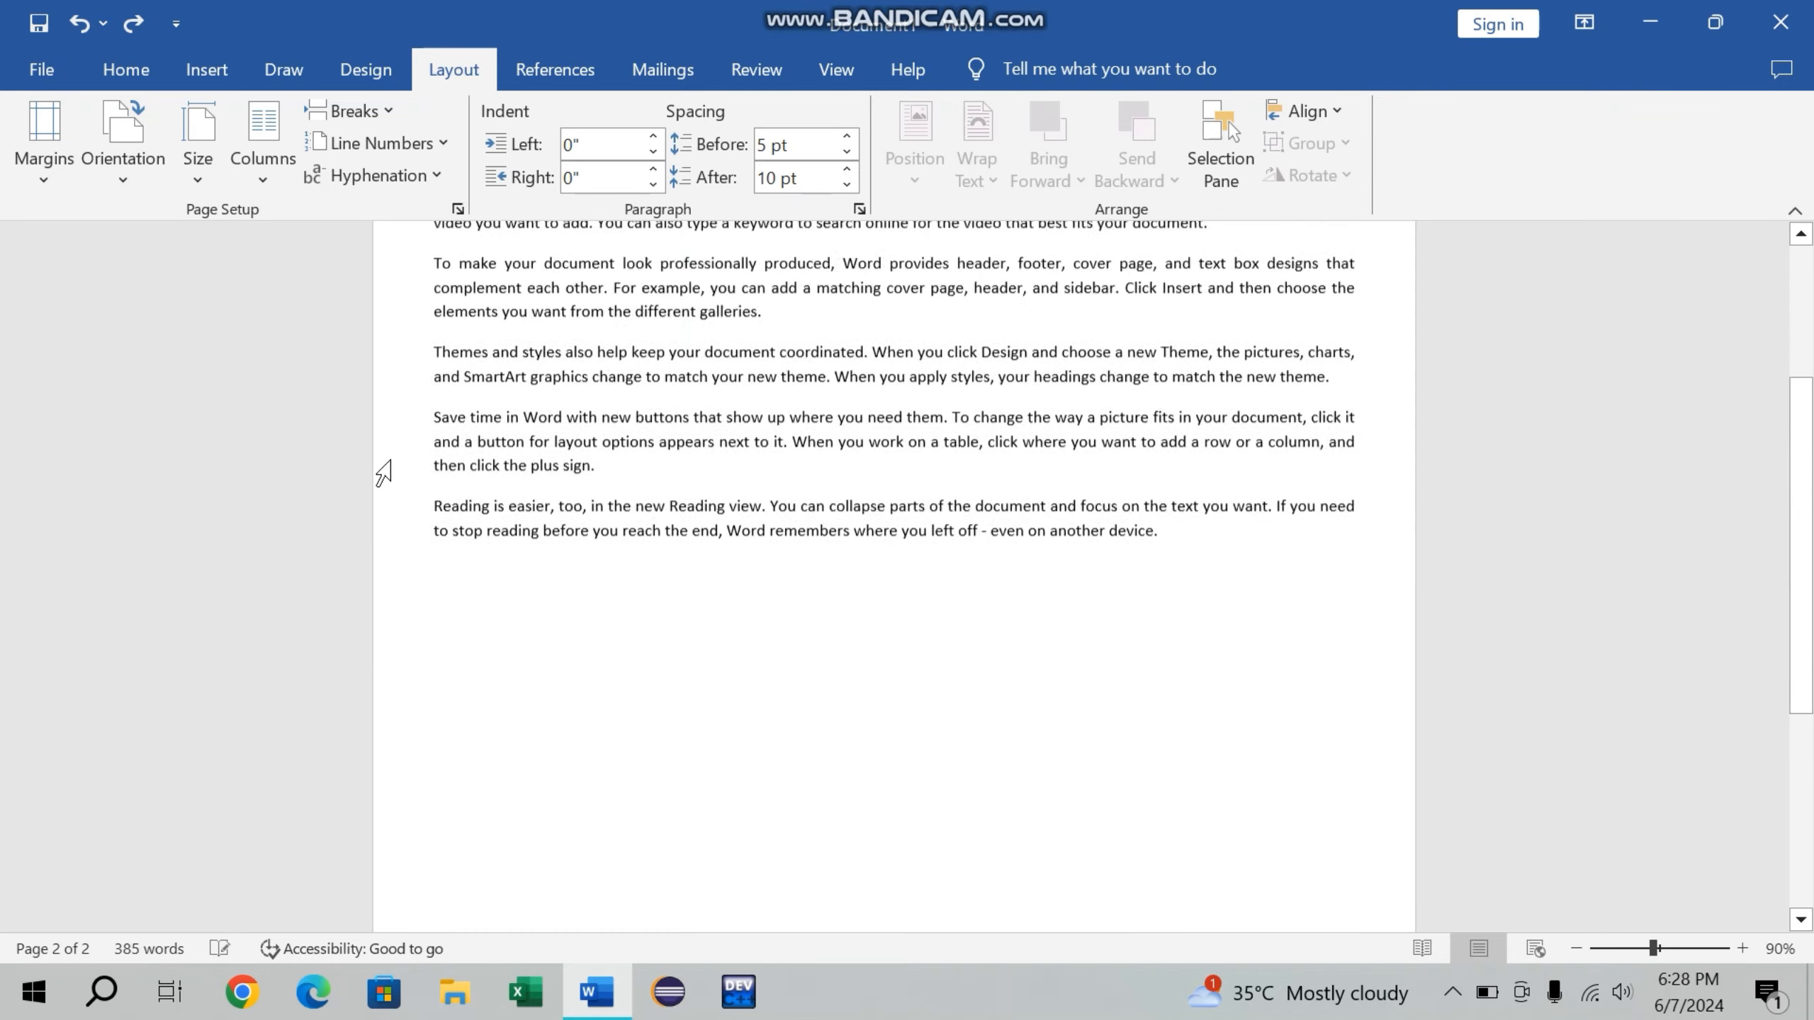
scroll(460, 336, up, 3)
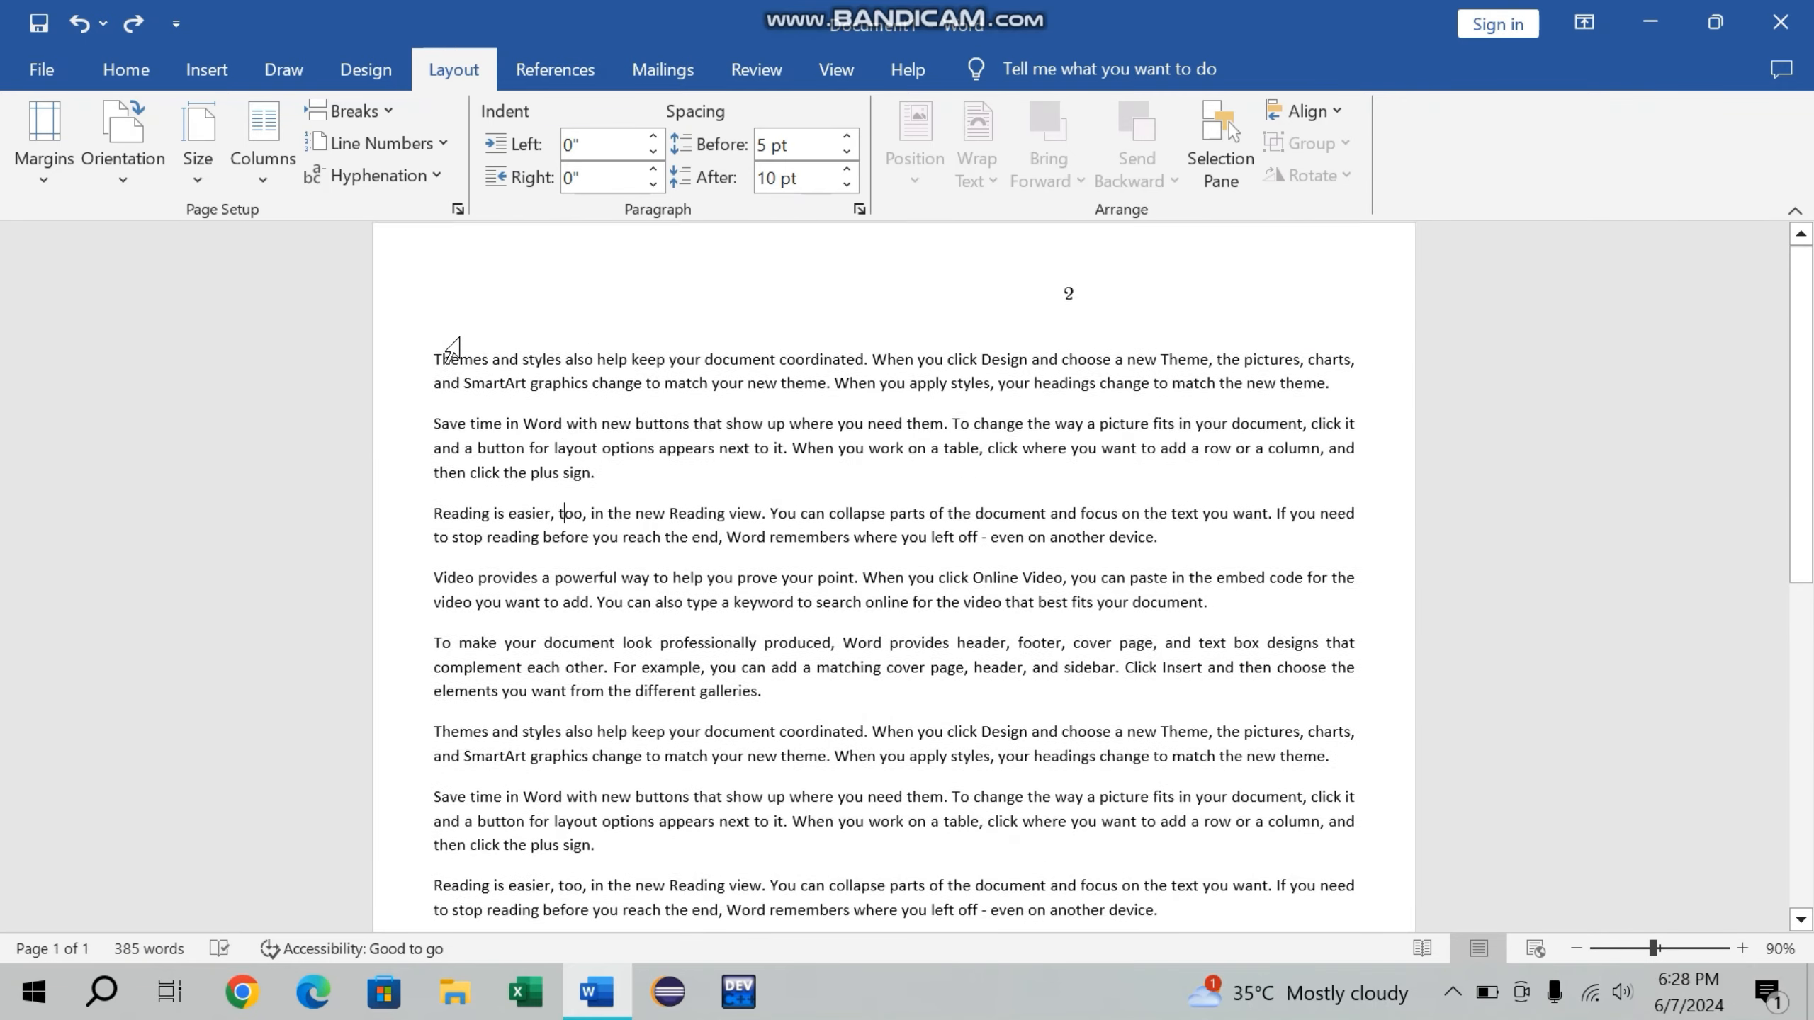
Insert a Continuous section break inside the word "too" of the paragraph "Reading is easier, too".
click(392, 147)
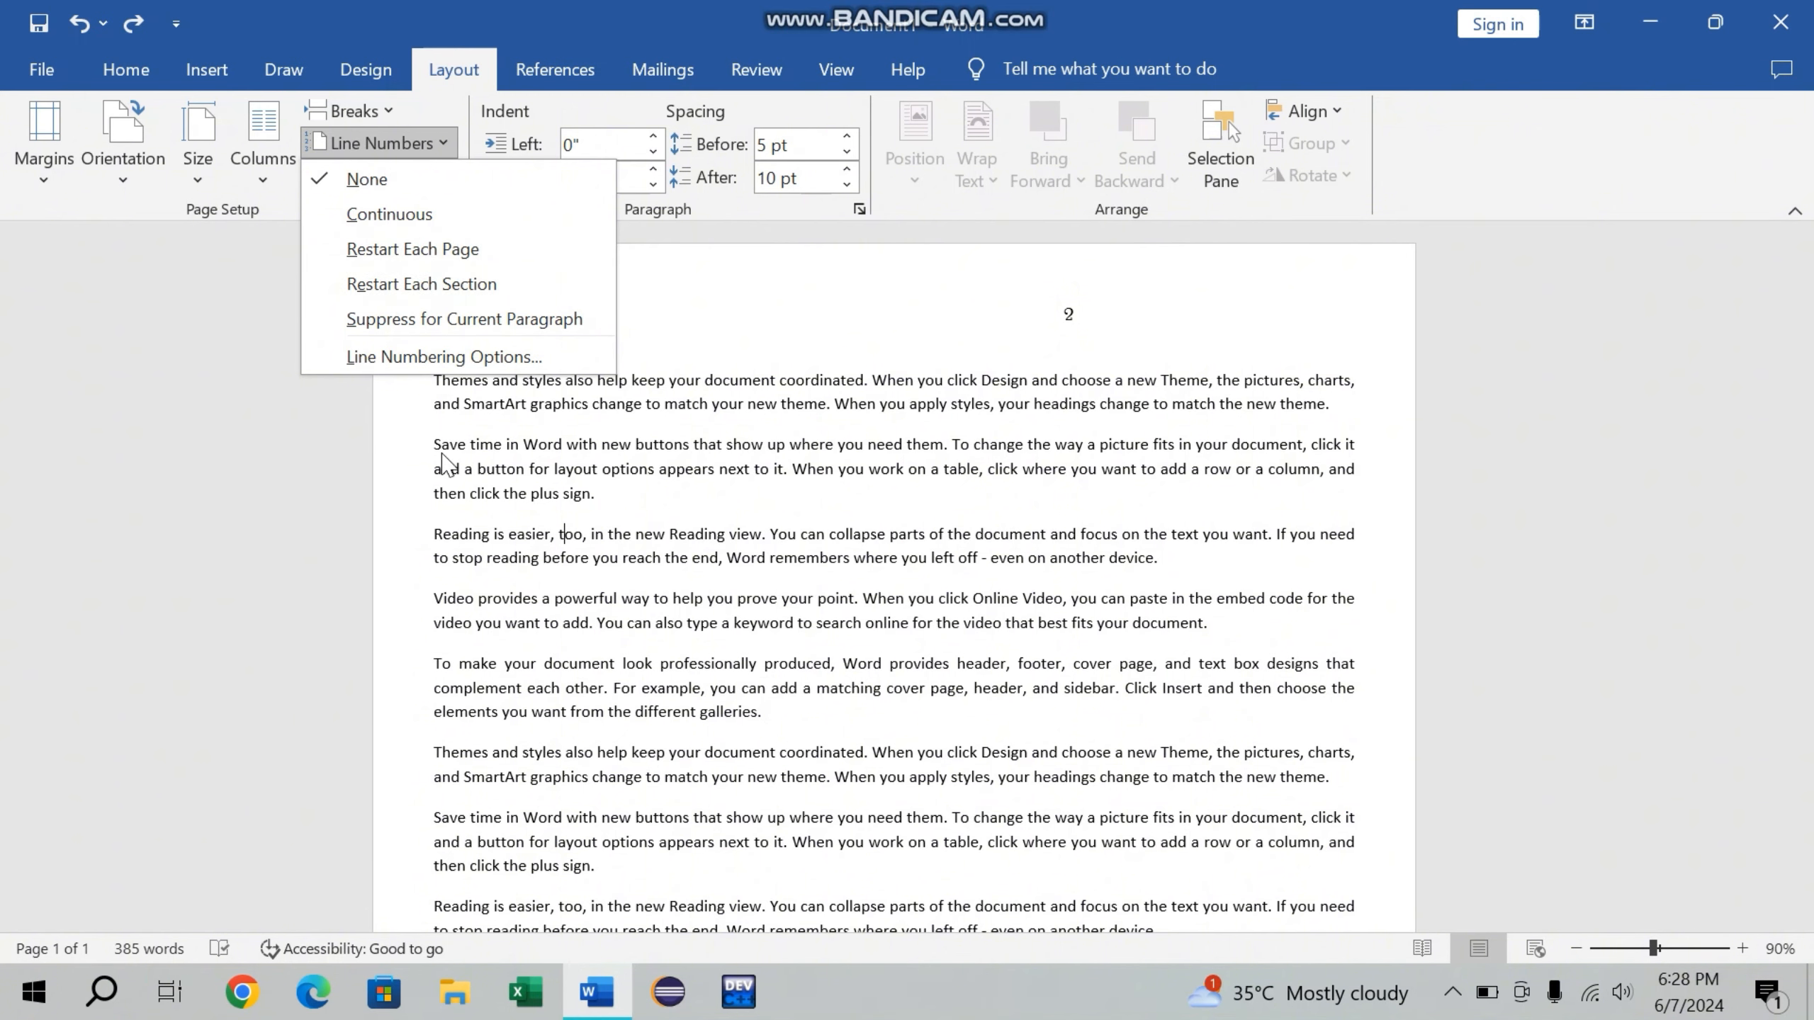
click(436, 663)
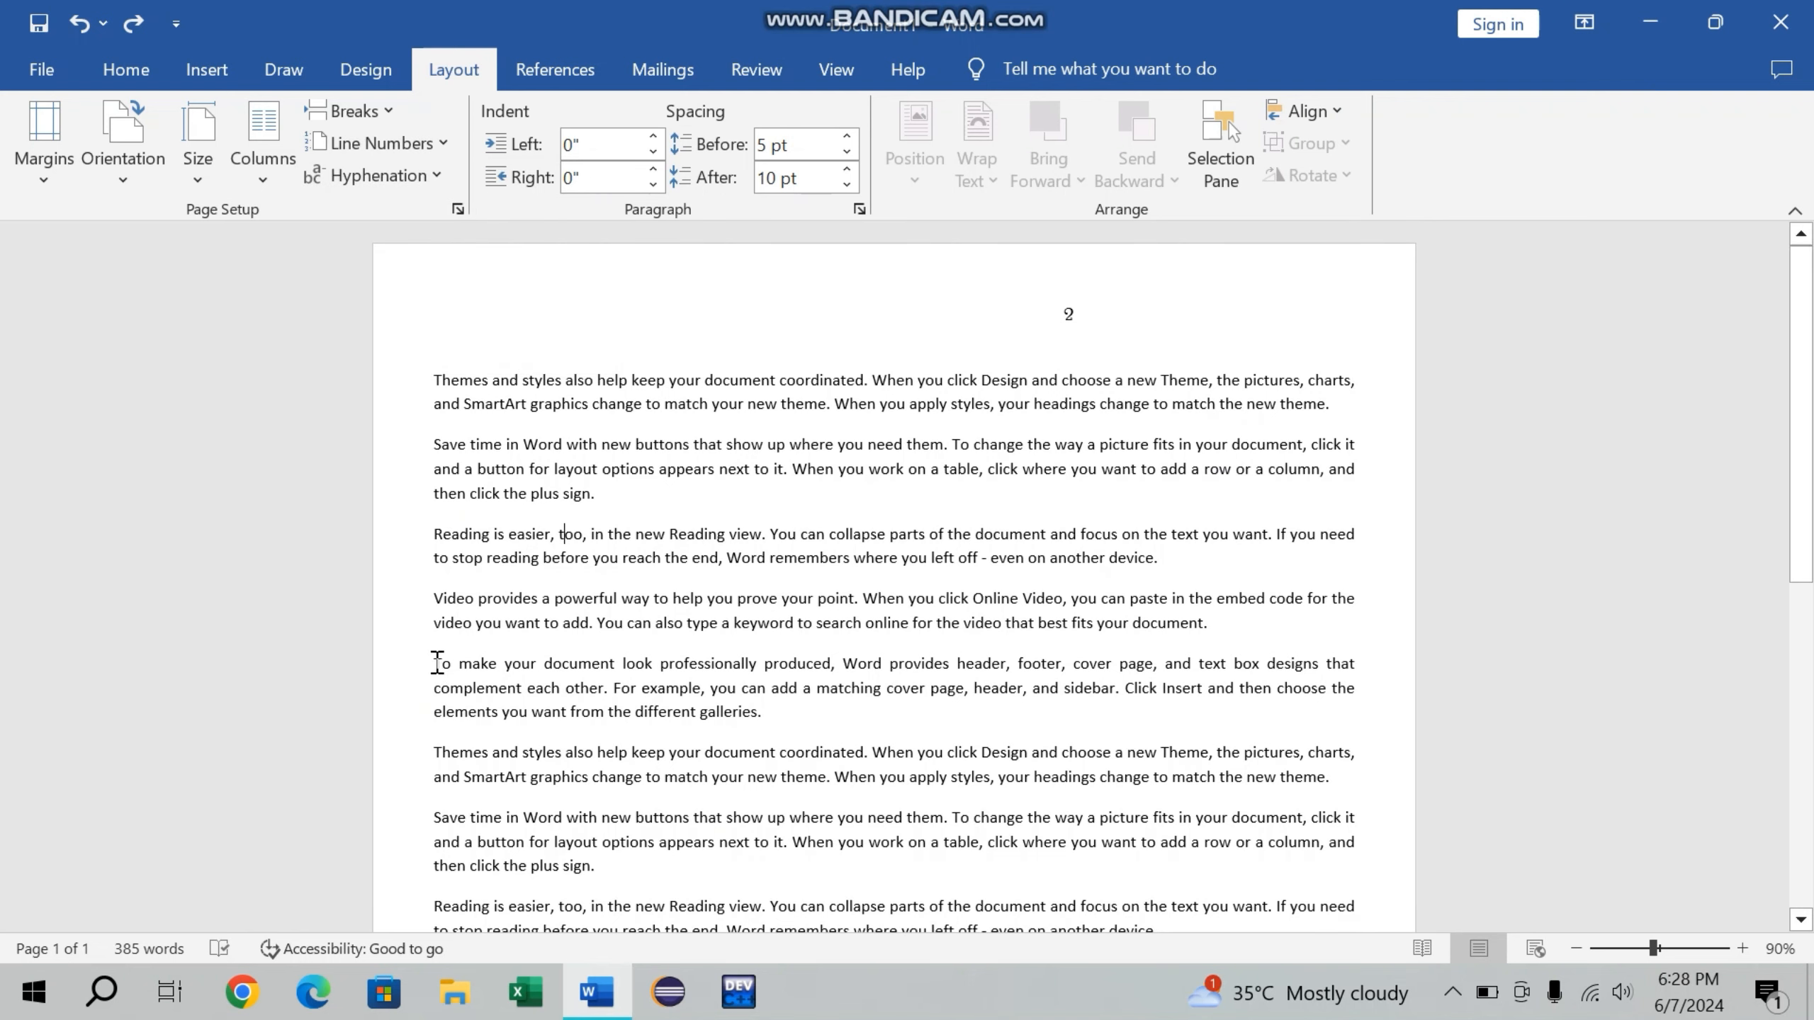
click(381, 145)
click(368, 109)
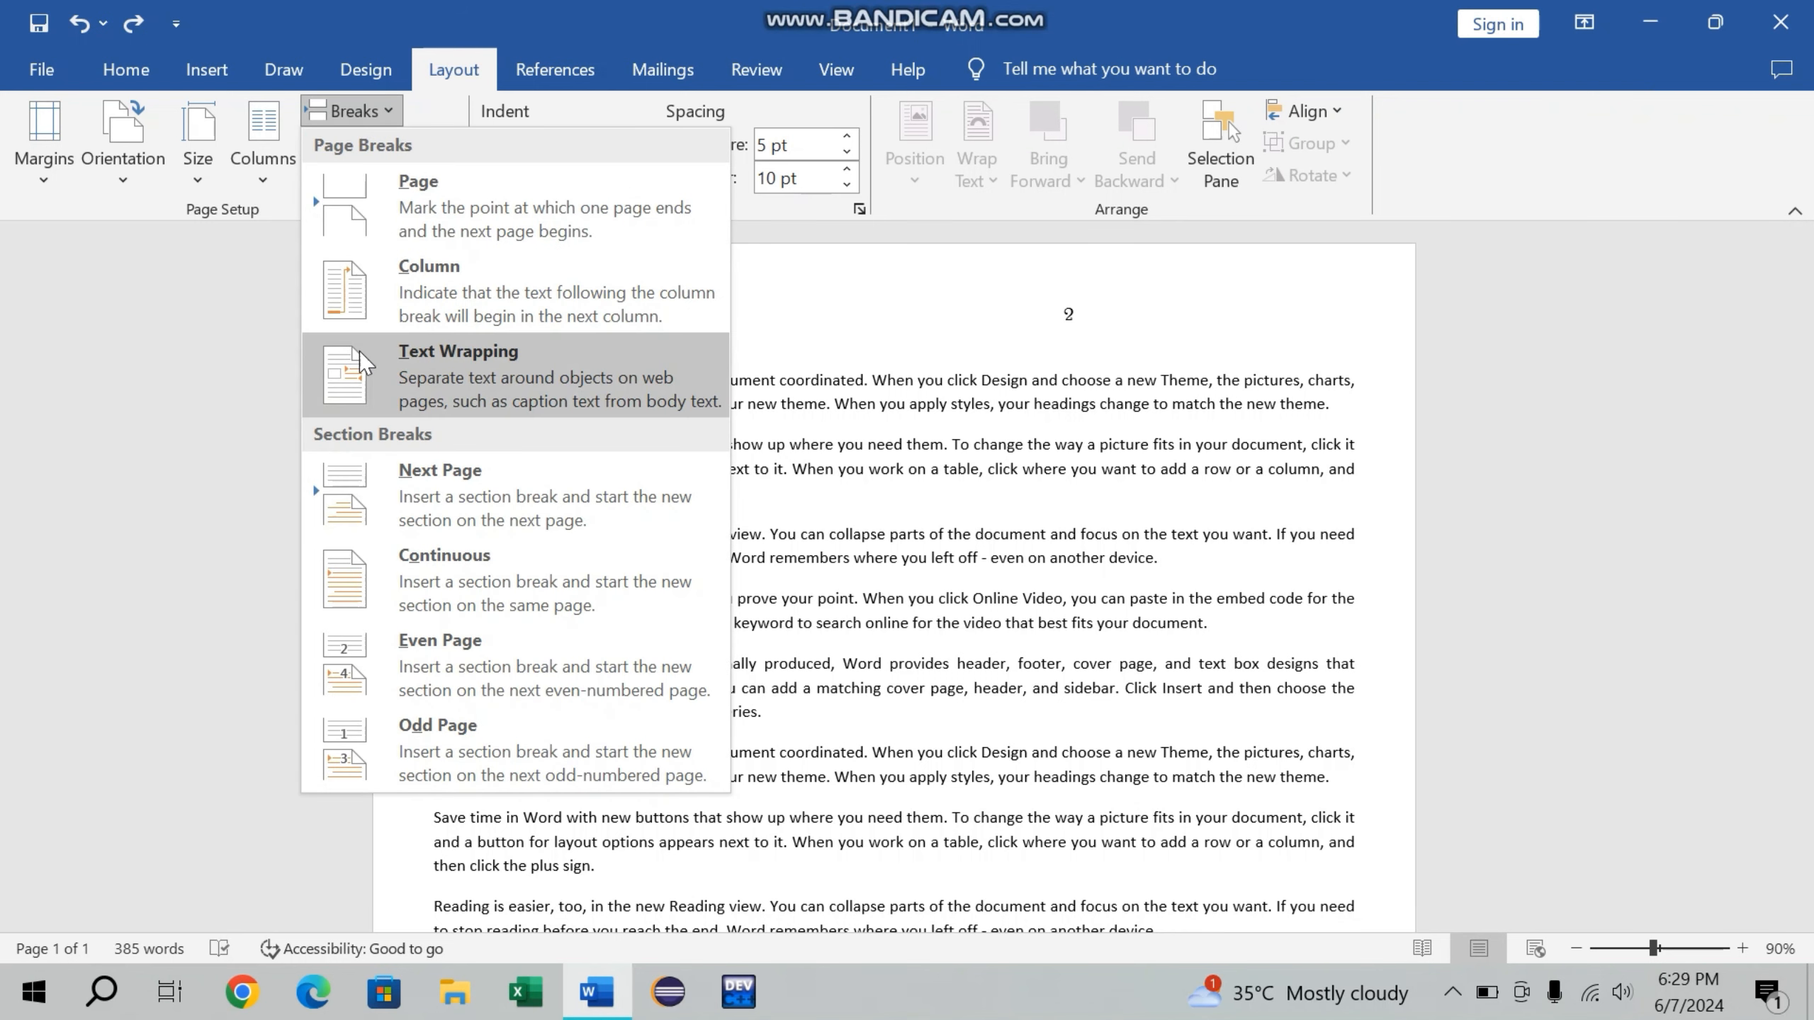
click(355, 579)
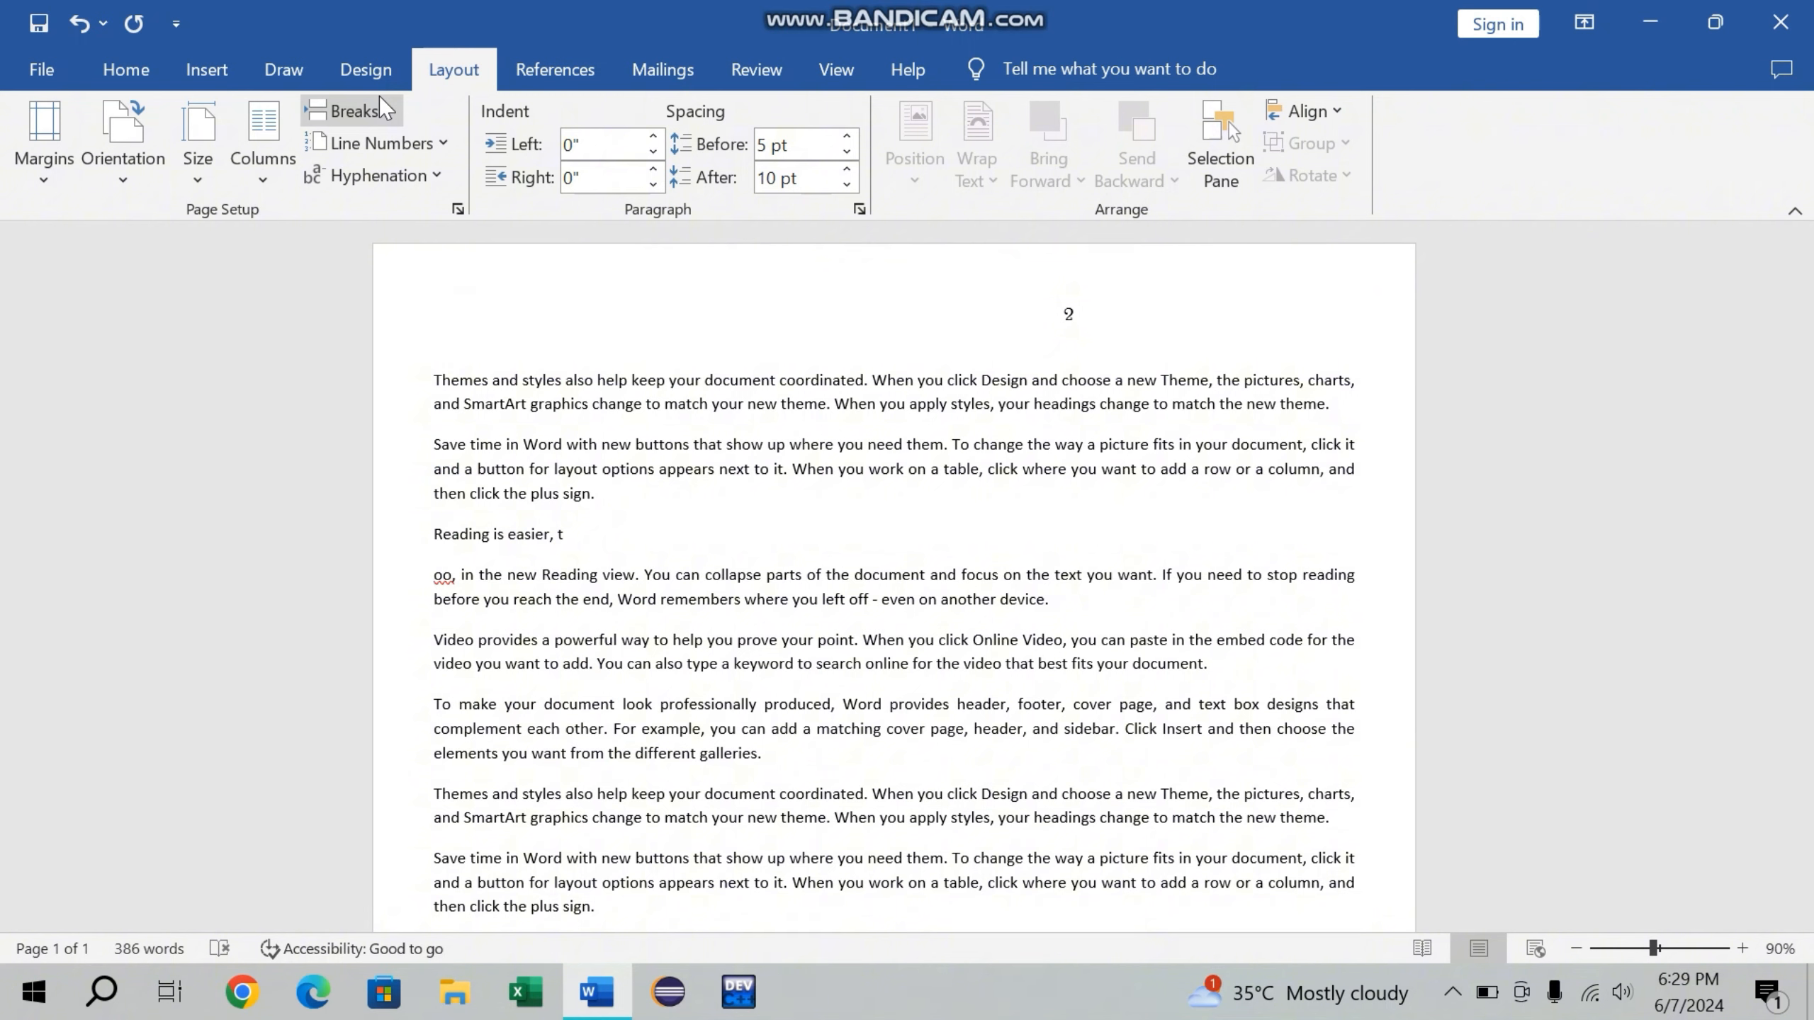
Apply Restart Each Section line numbering to the section after the continuous break.
click(383, 146)
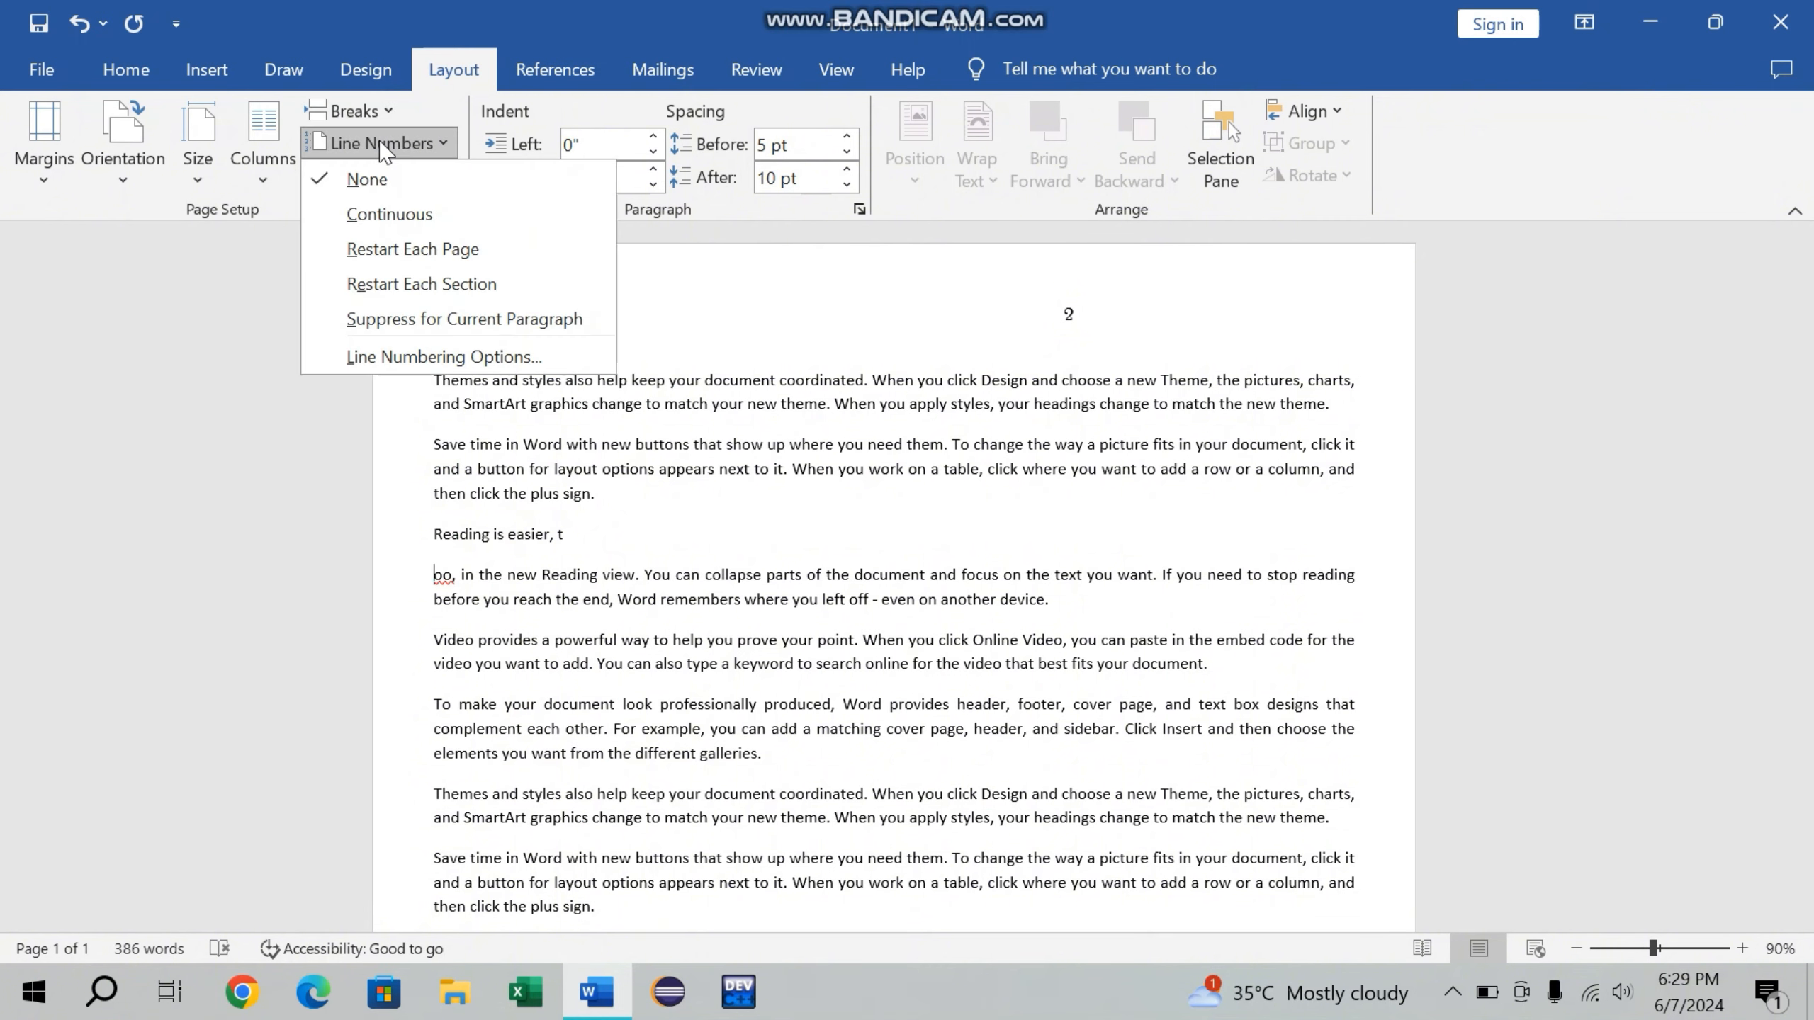
click(365, 295)
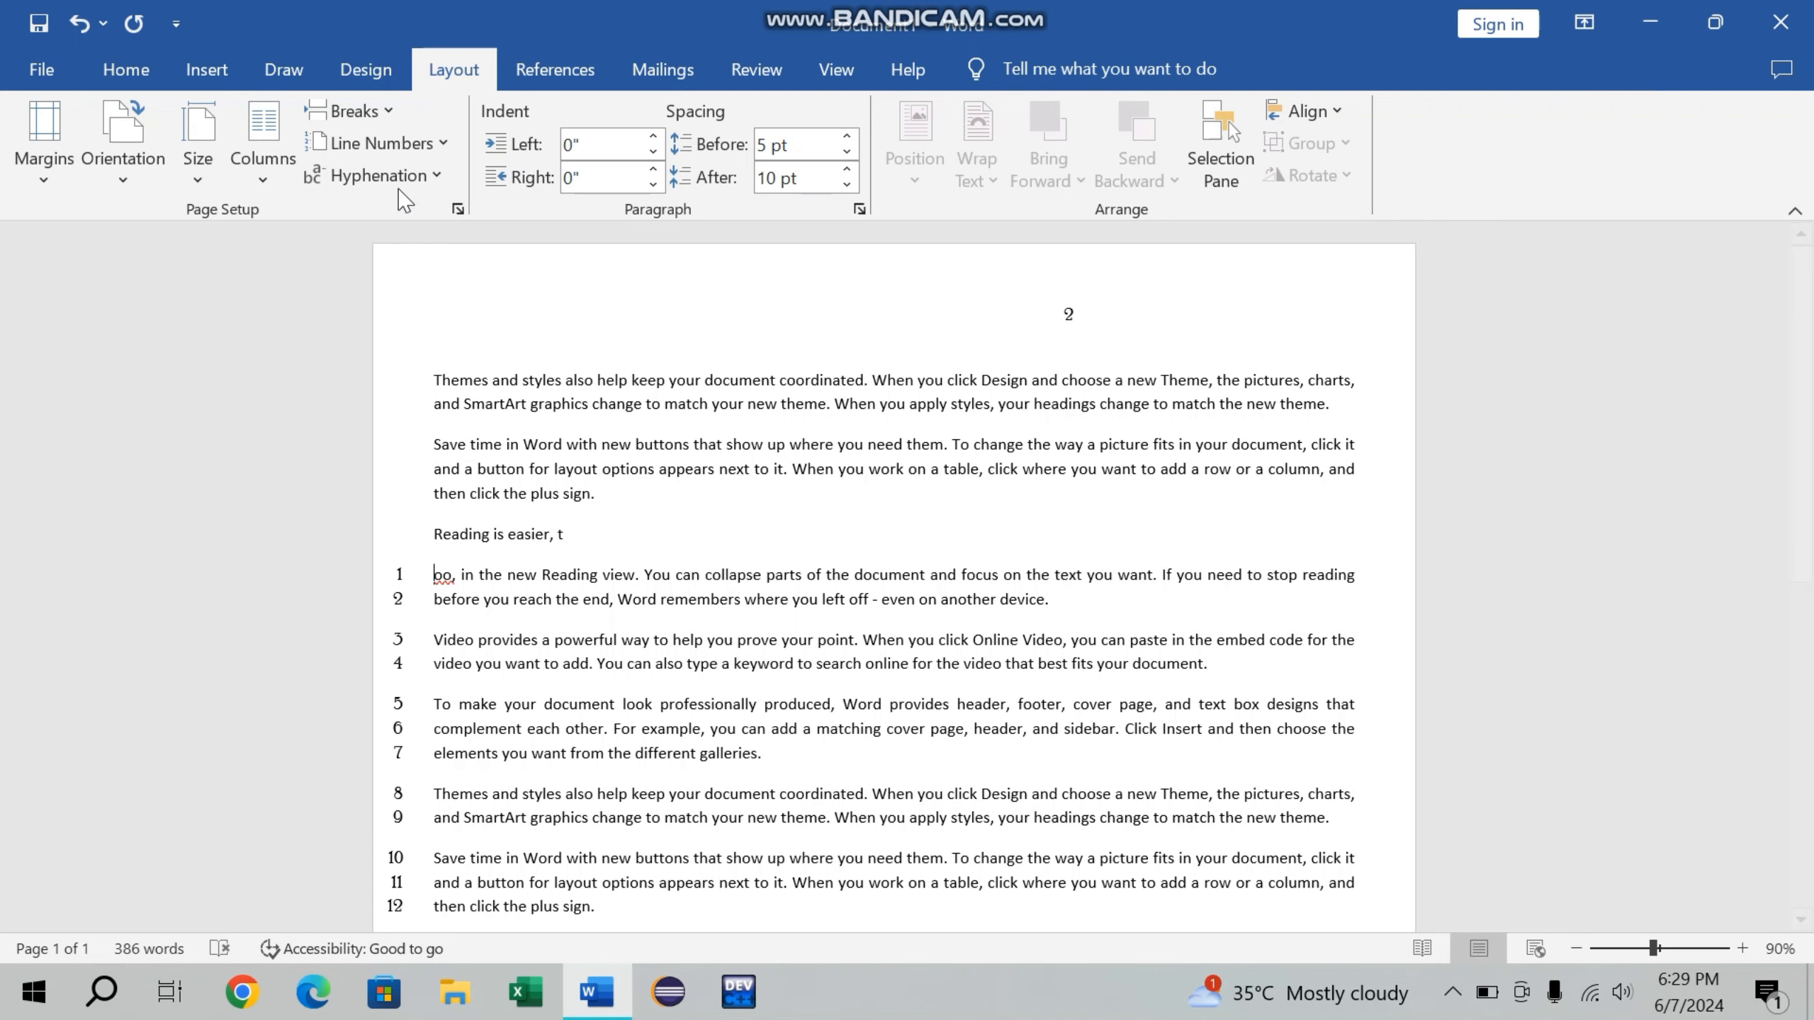
click(394, 118)
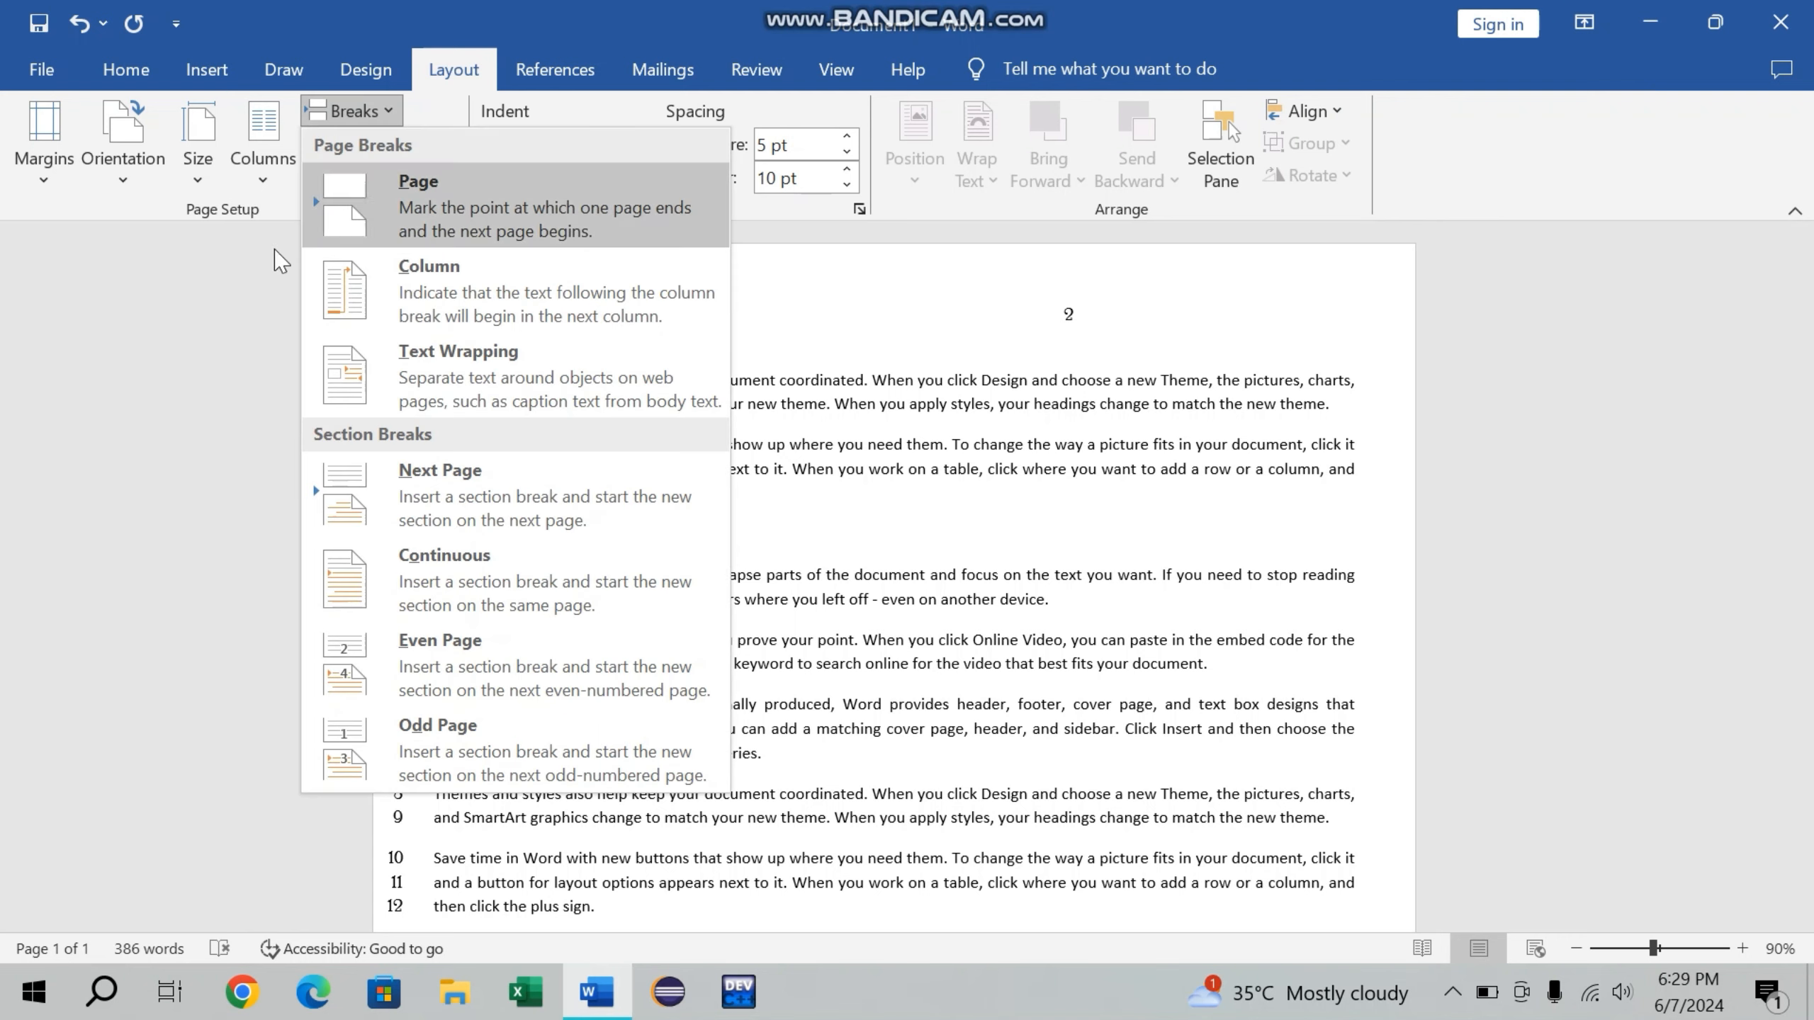
click(238, 286)
Set the section's line numbering to None and undo all changes back through the continuous section break.
click(397, 142)
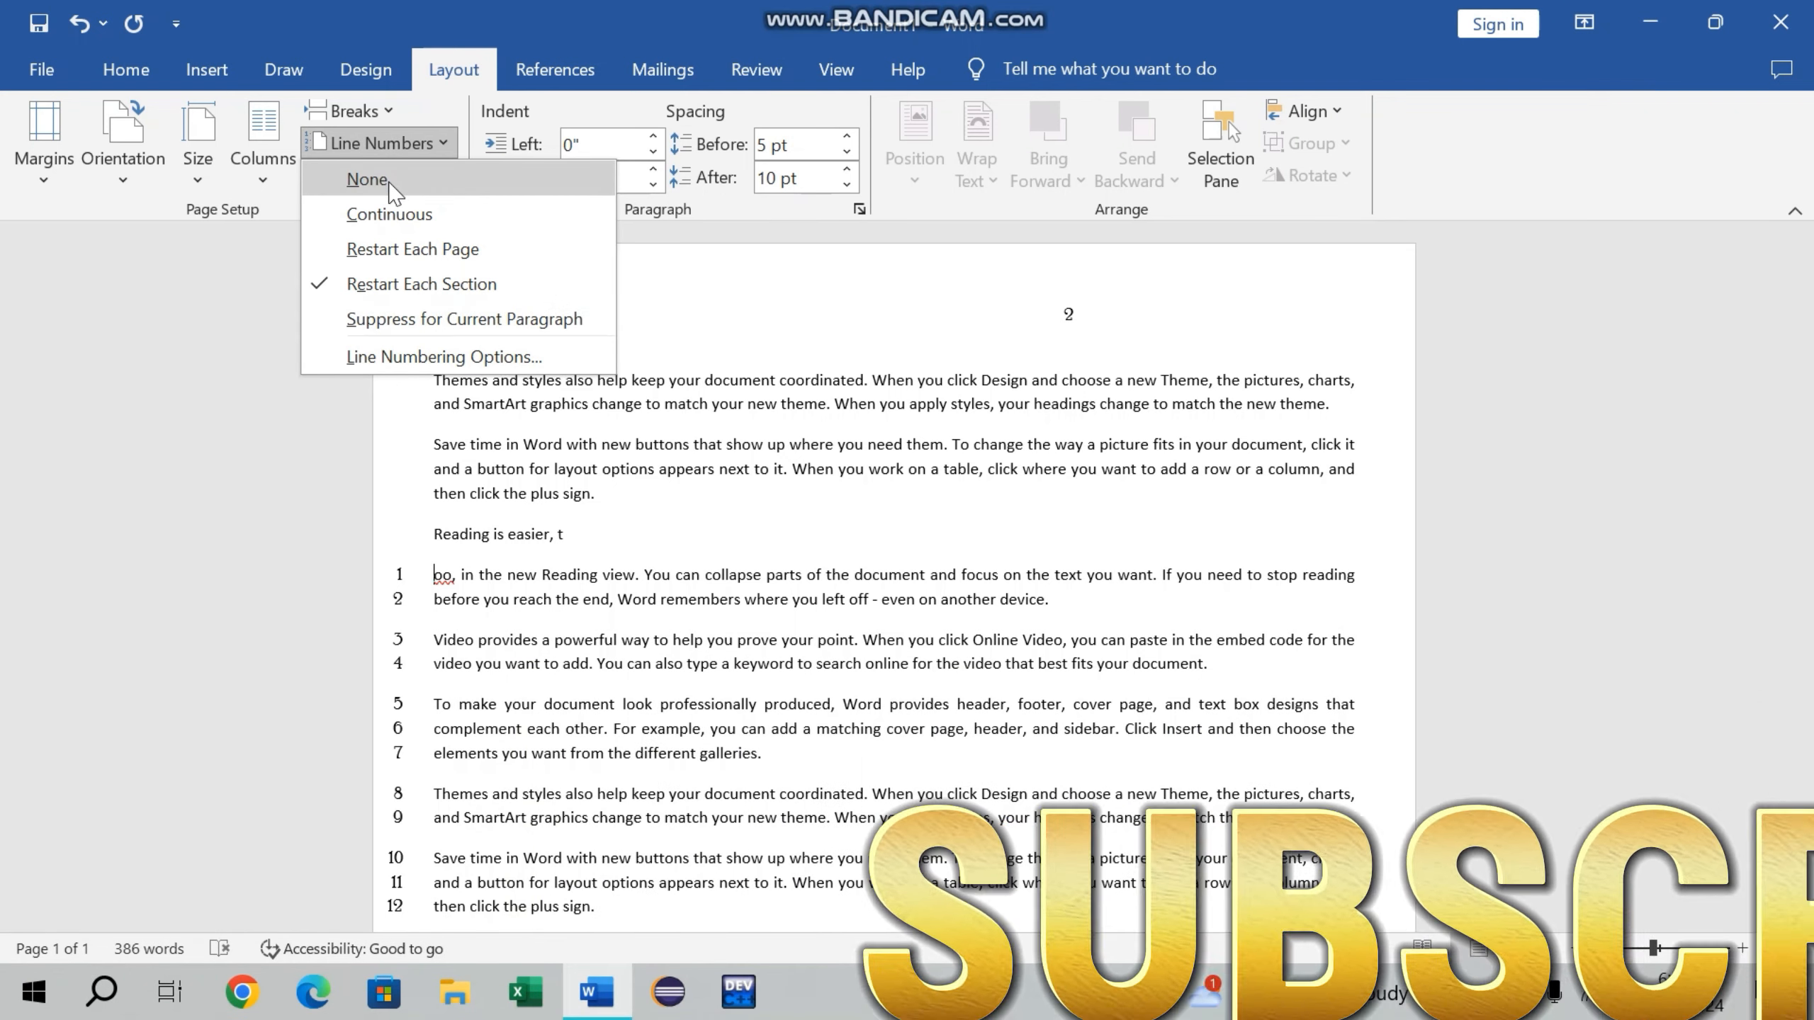
click(389, 175)
key(ctrl+z)
key(ctrl+z)
key(ctrl+z)
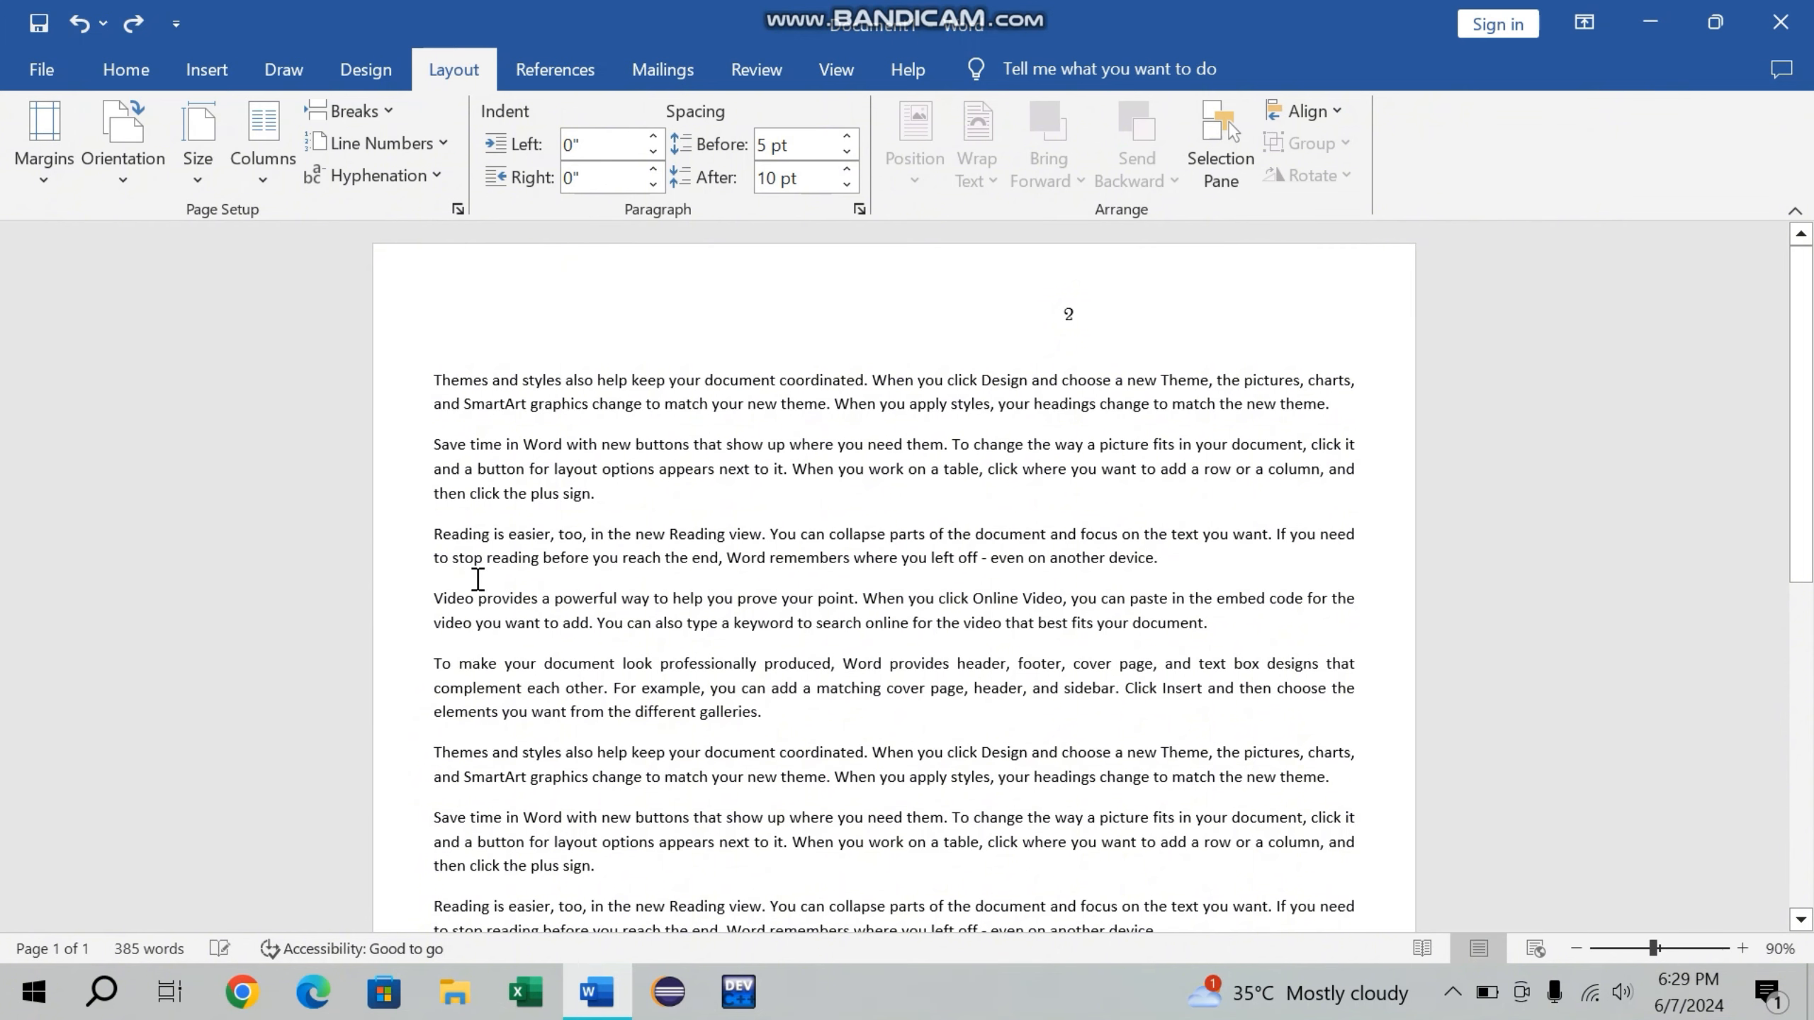
Try Automatic hyphenation, look through the line ends down the page, and undo it.
click(423, 177)
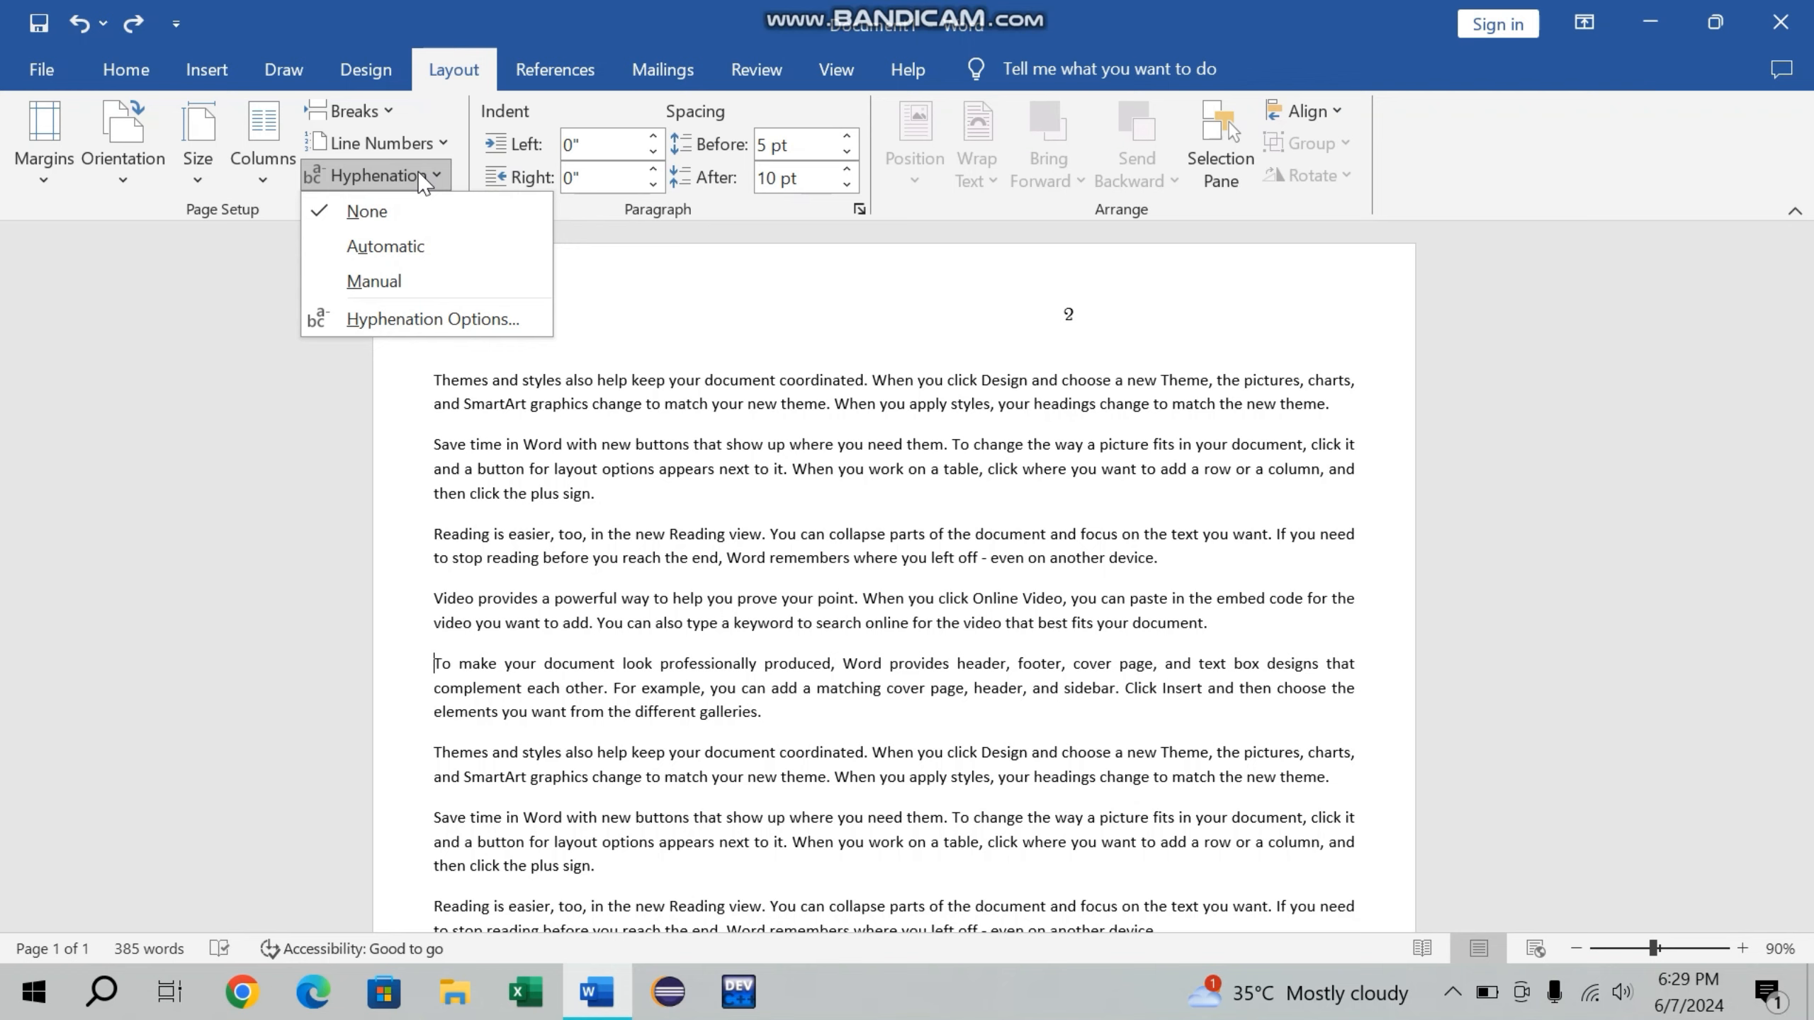
click(405, 245)
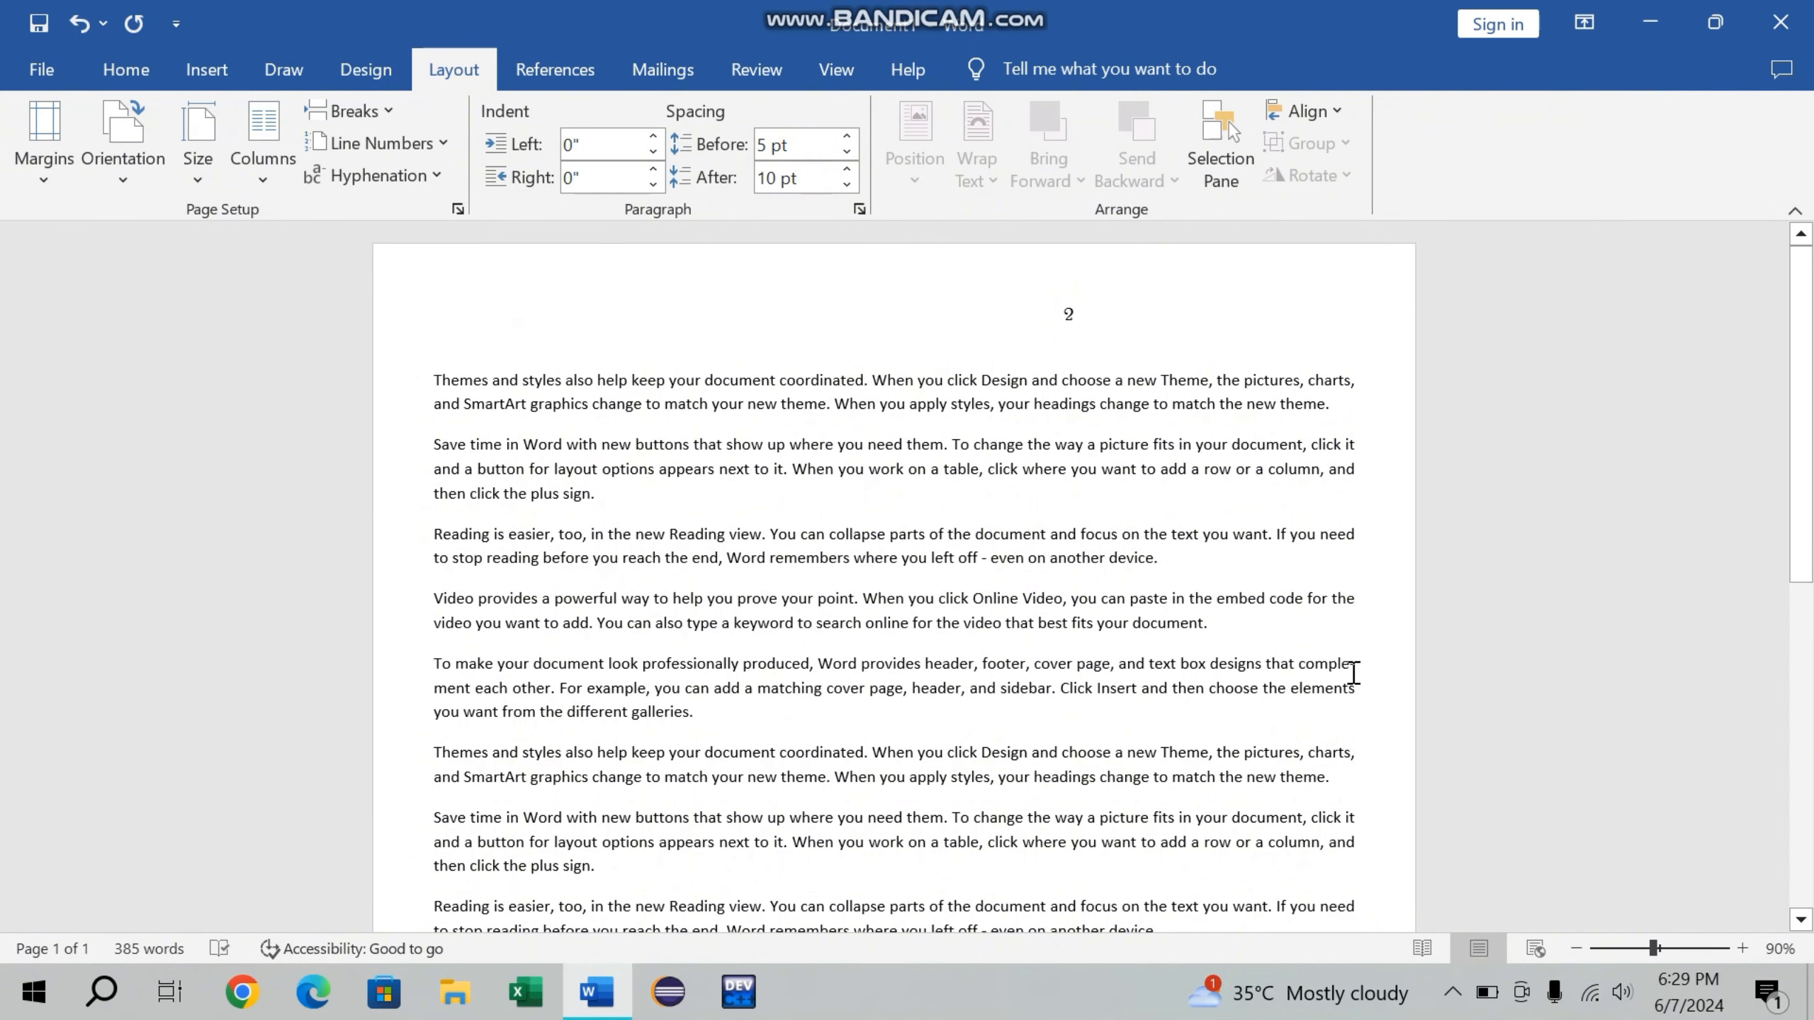
scroll(1351, 684, down, 6)
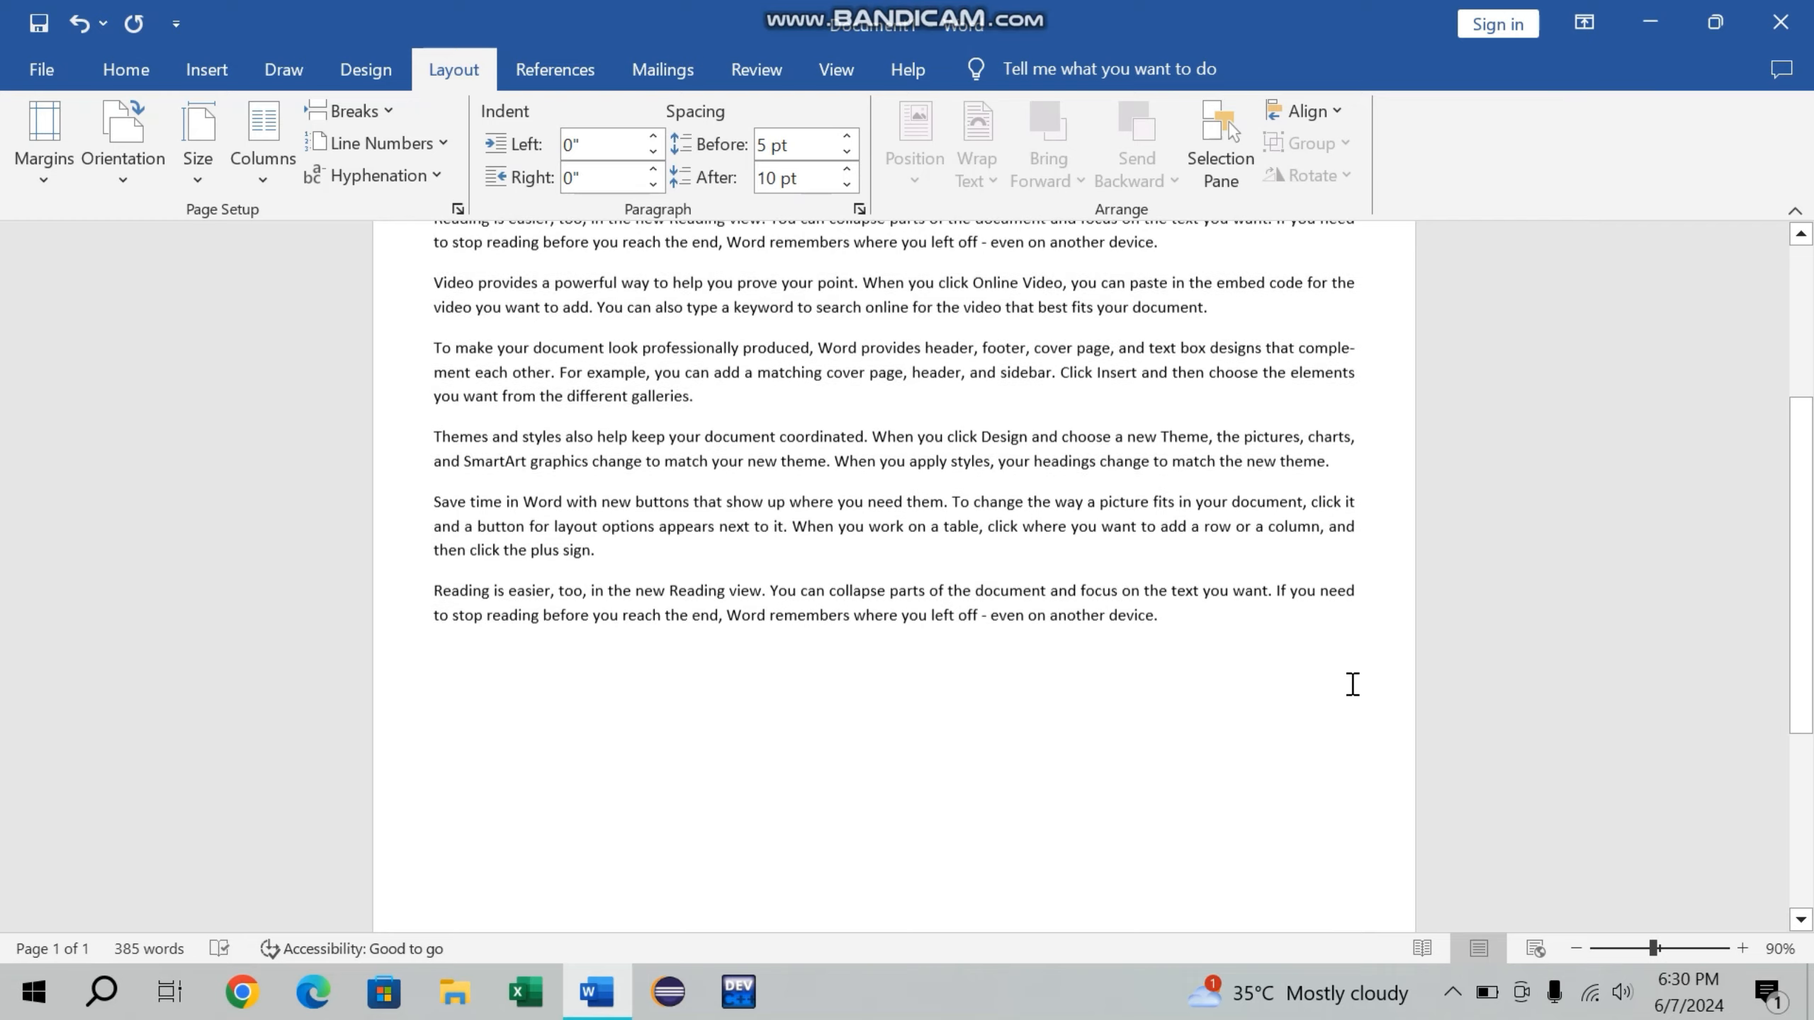
scroll(1352, 683, up, 6)
key(ctrl+z)
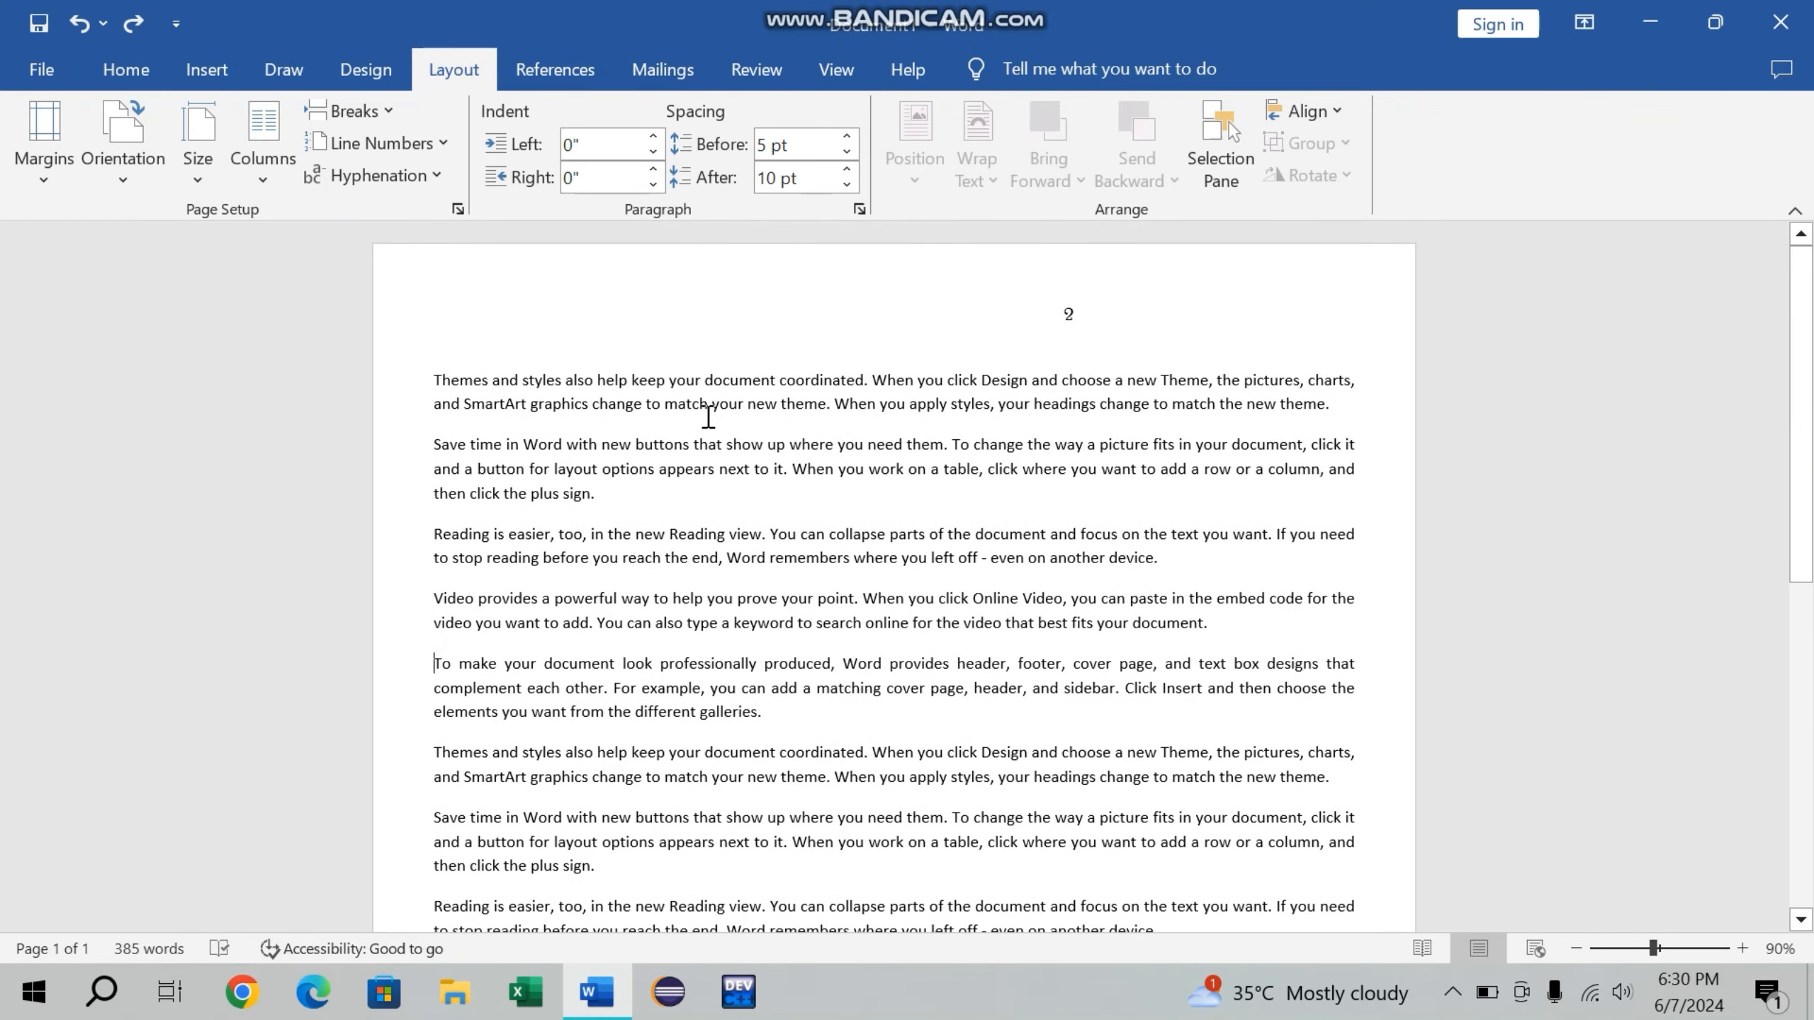
Select the whole document, try Automatic hyphenation on it, and undo it.
key(ctrl+a)
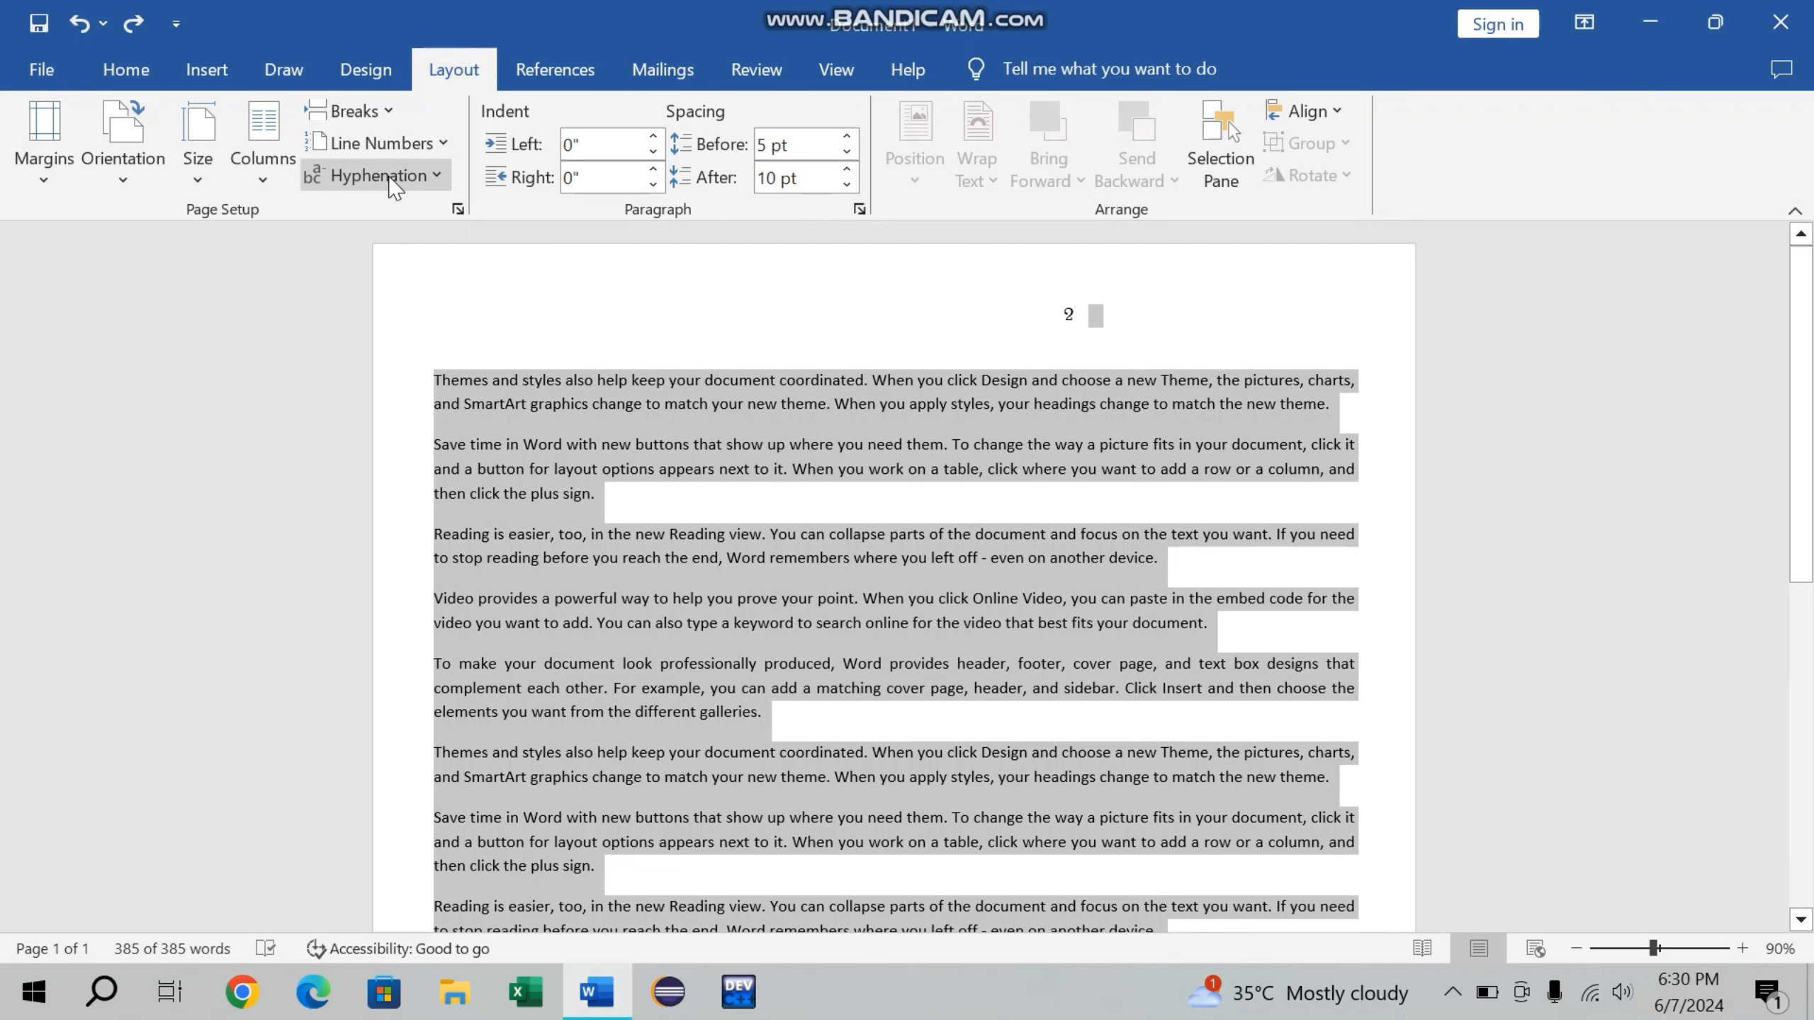
click(400, 175)
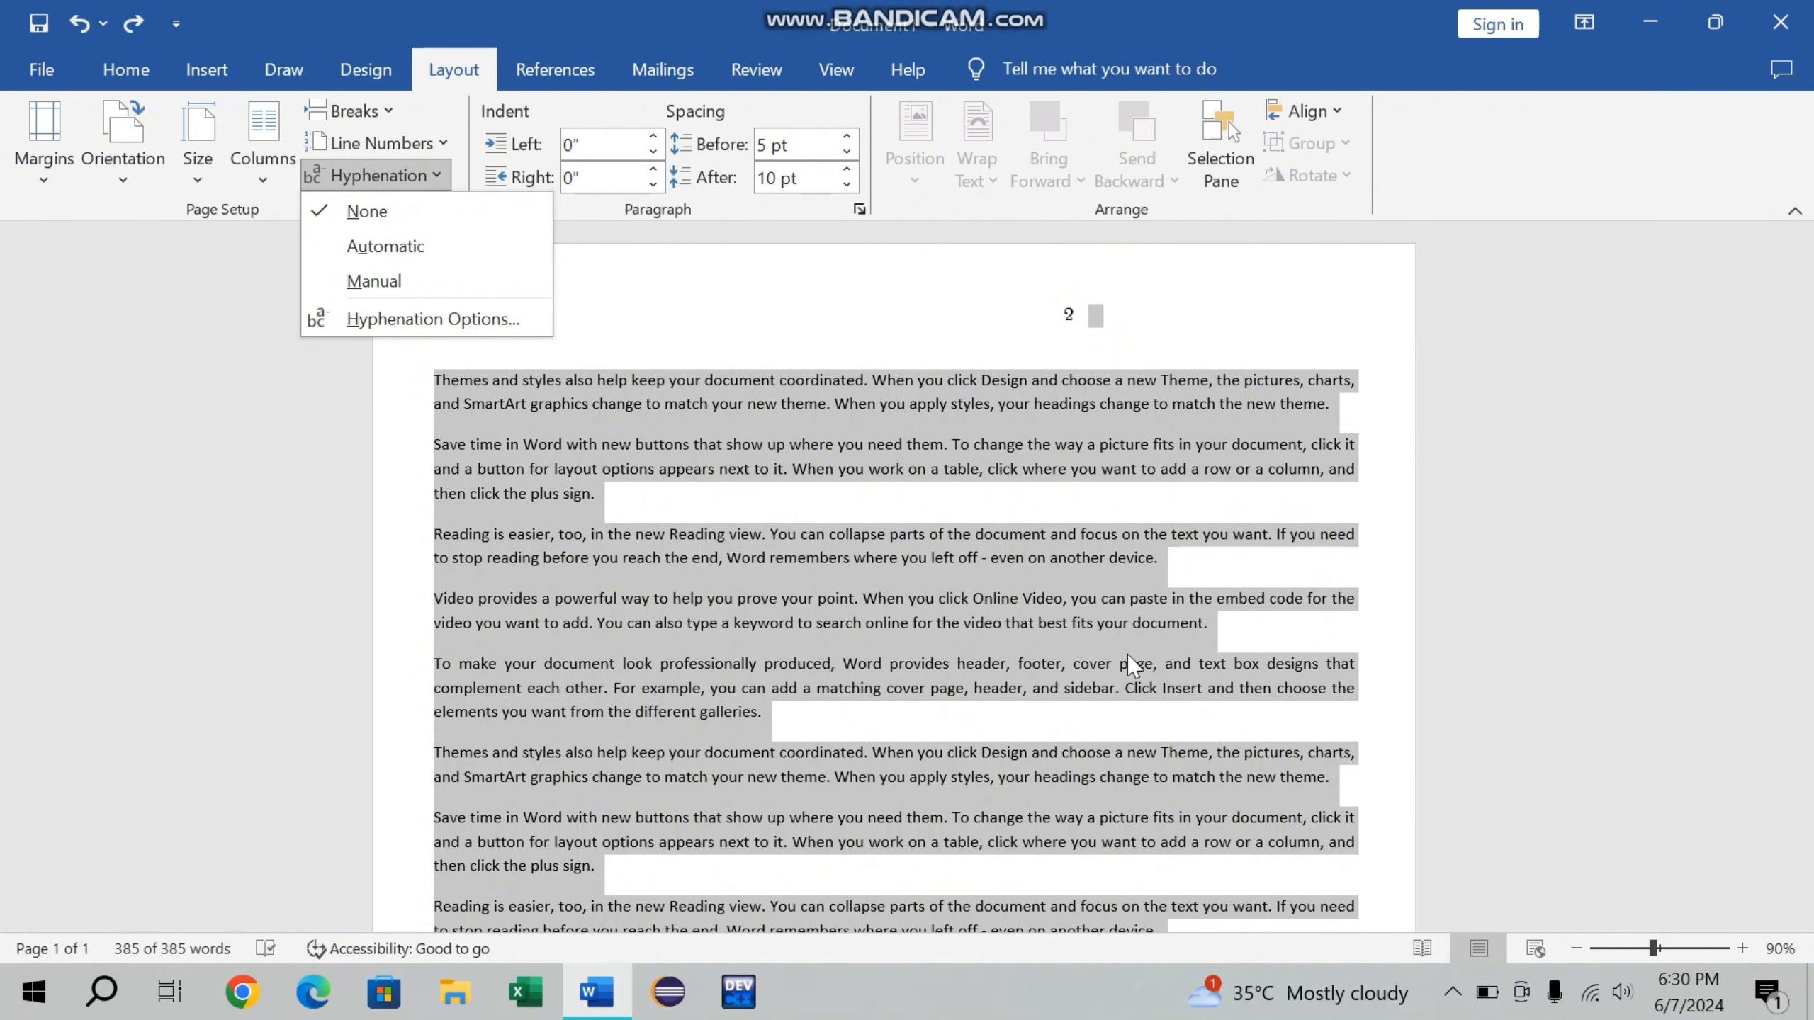
click(480, 255)
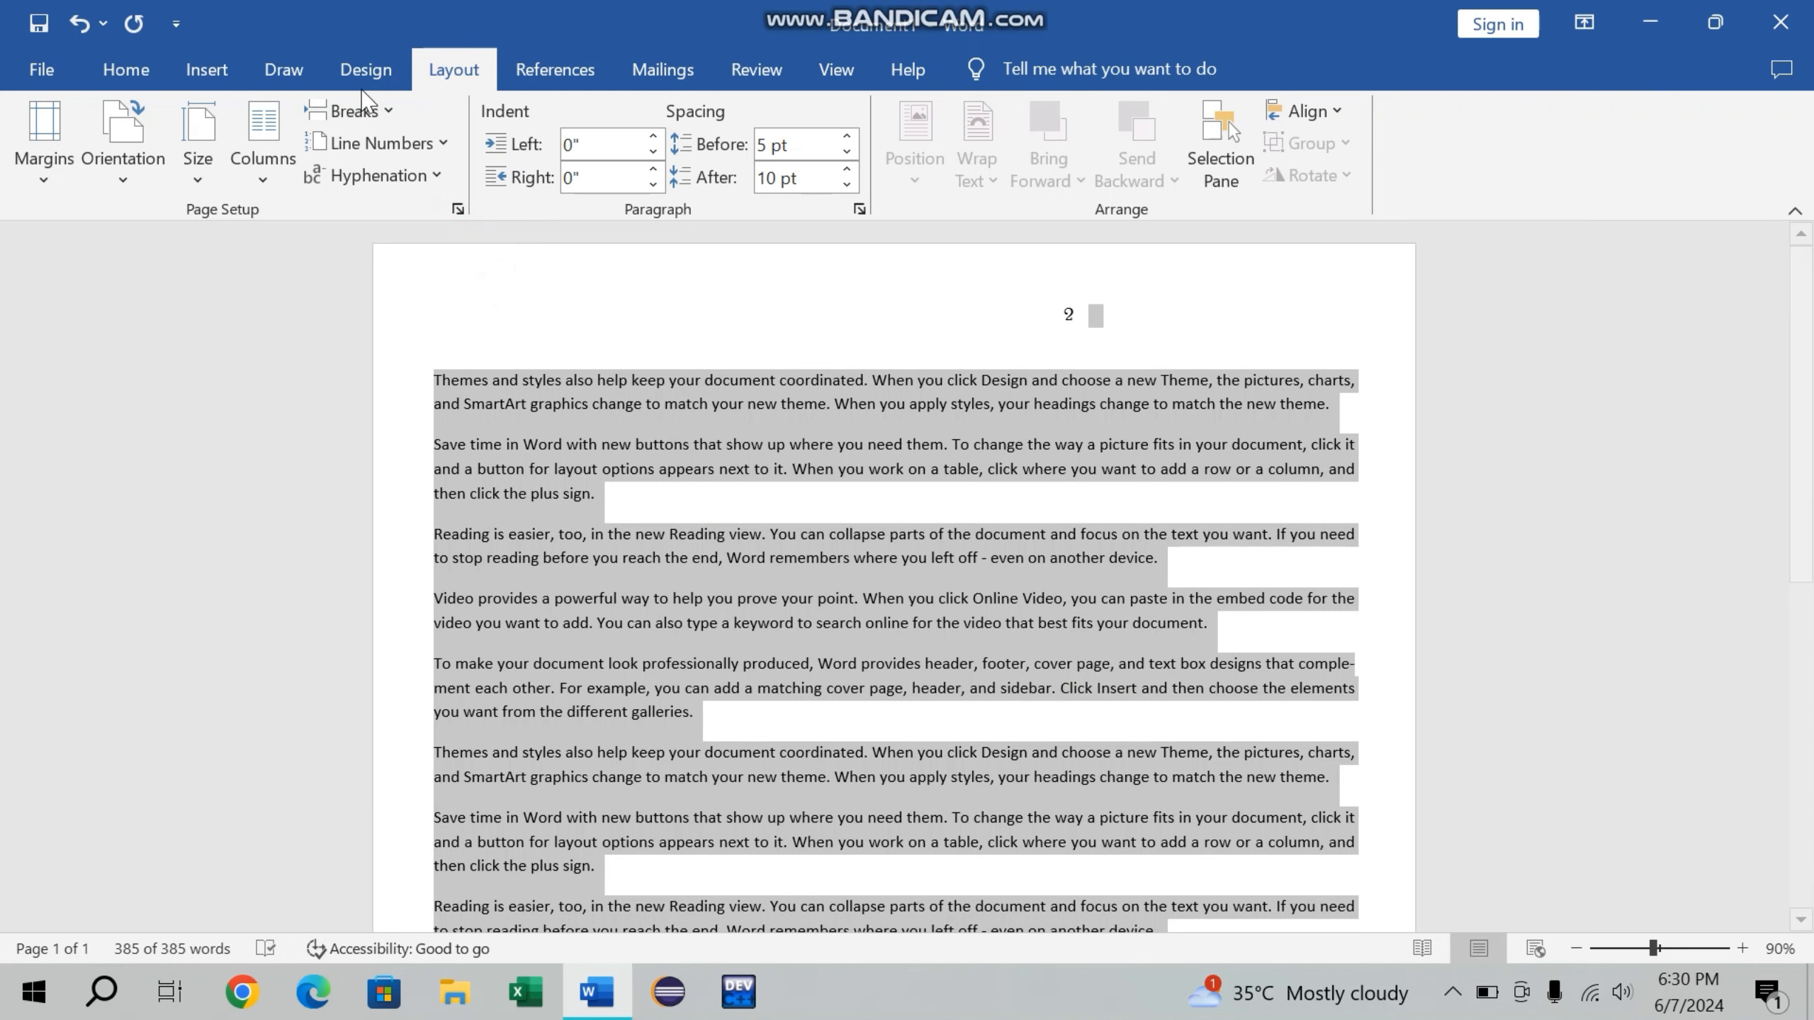
key(ctrl+z)
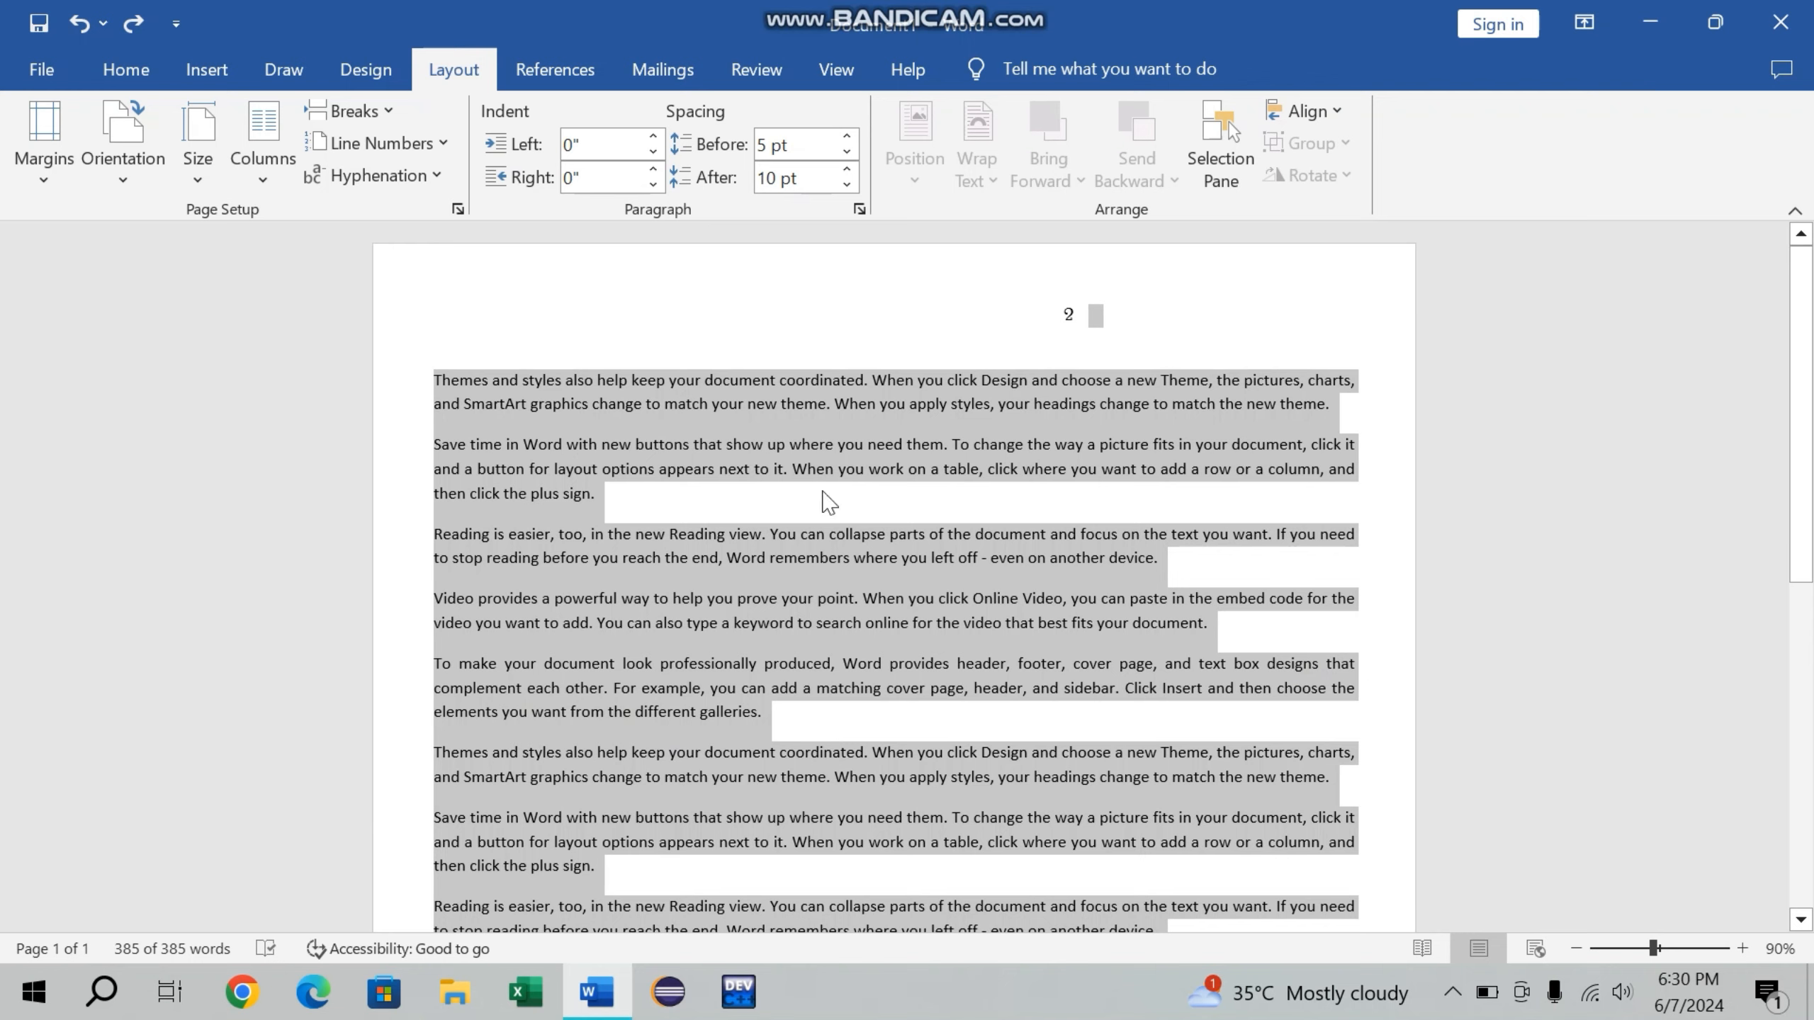
Try Automatic hyphenation once more, examine the paragraph "To make your document look professionally produced" up close at 160% zoom, and undo it.
click(344, 173)
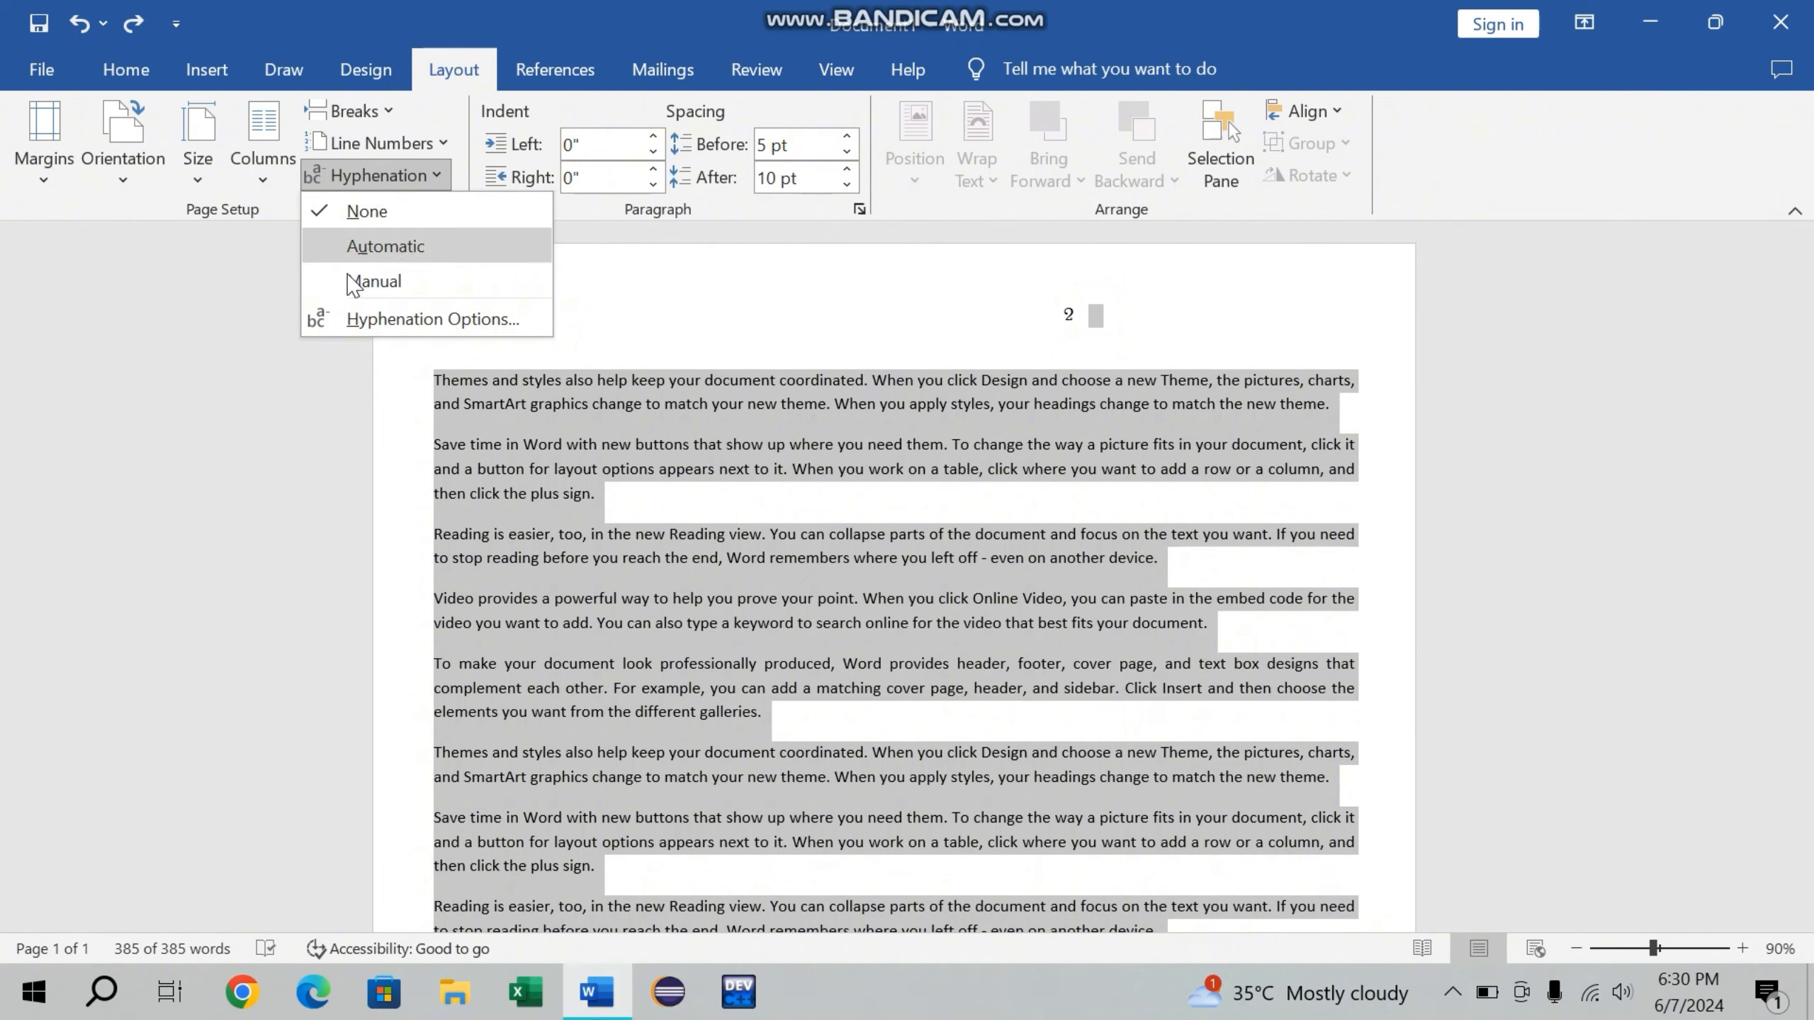
click(350, 248)
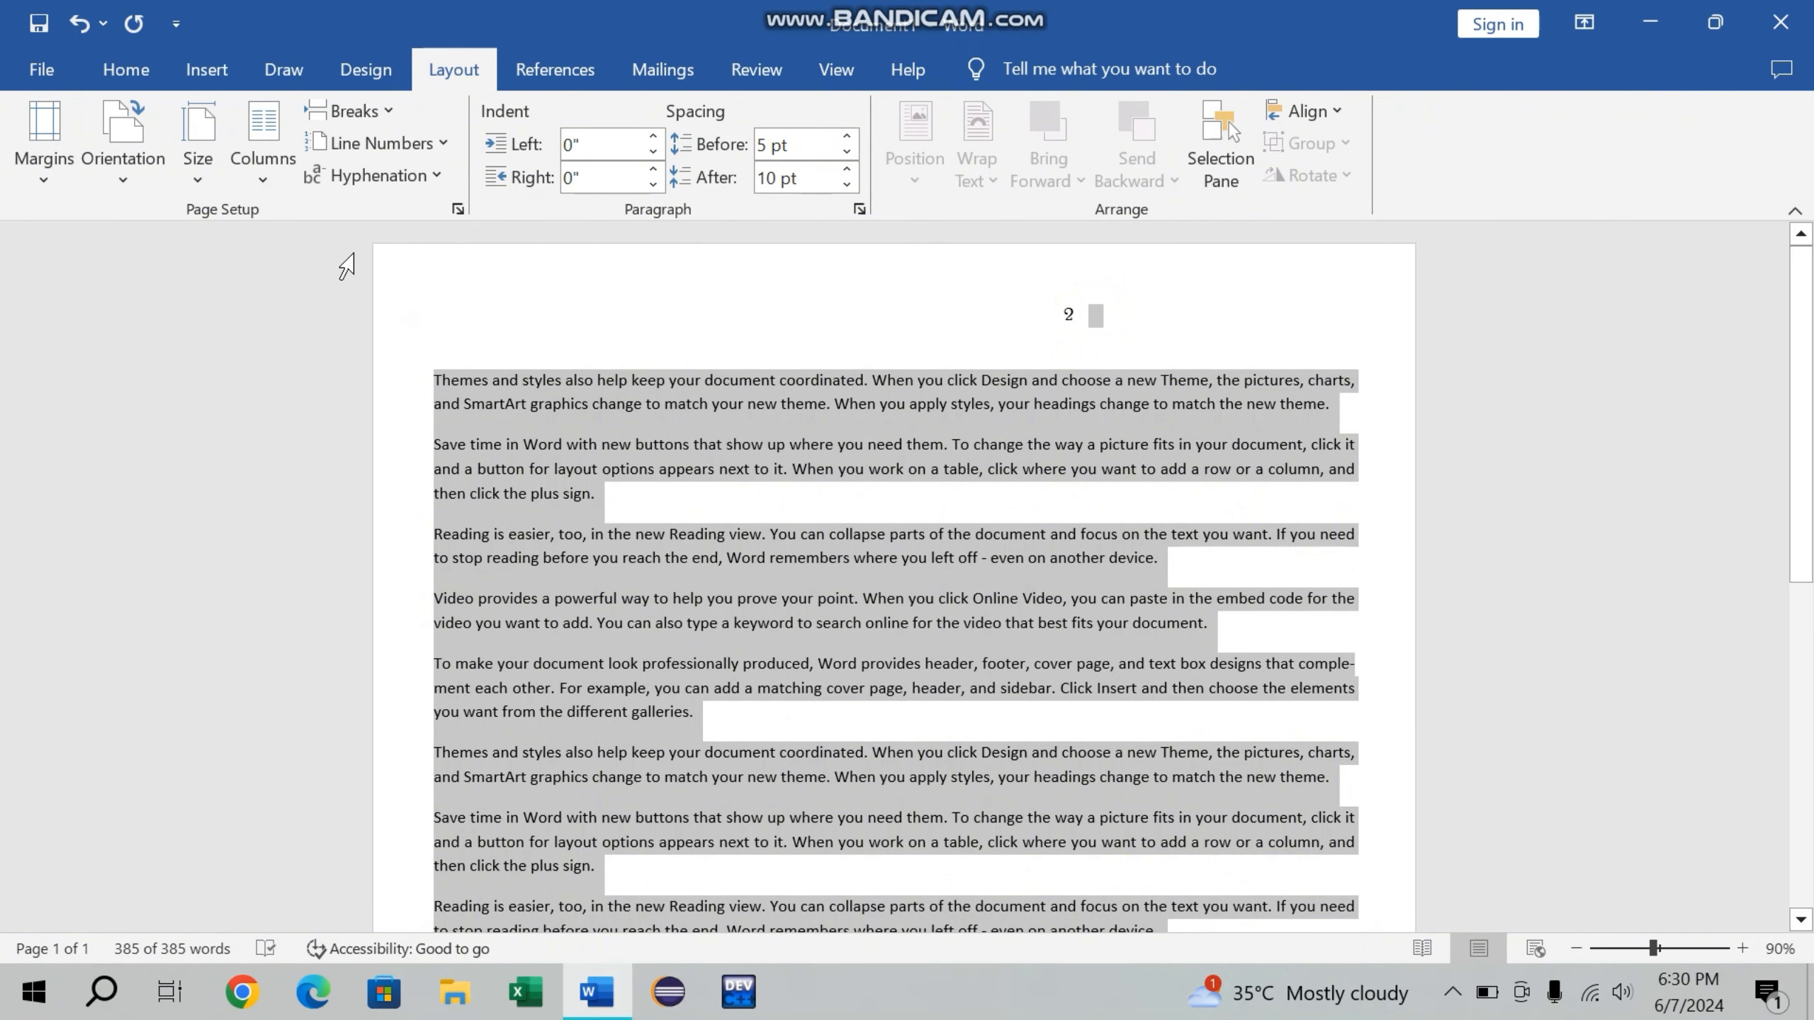
click(936, 714)
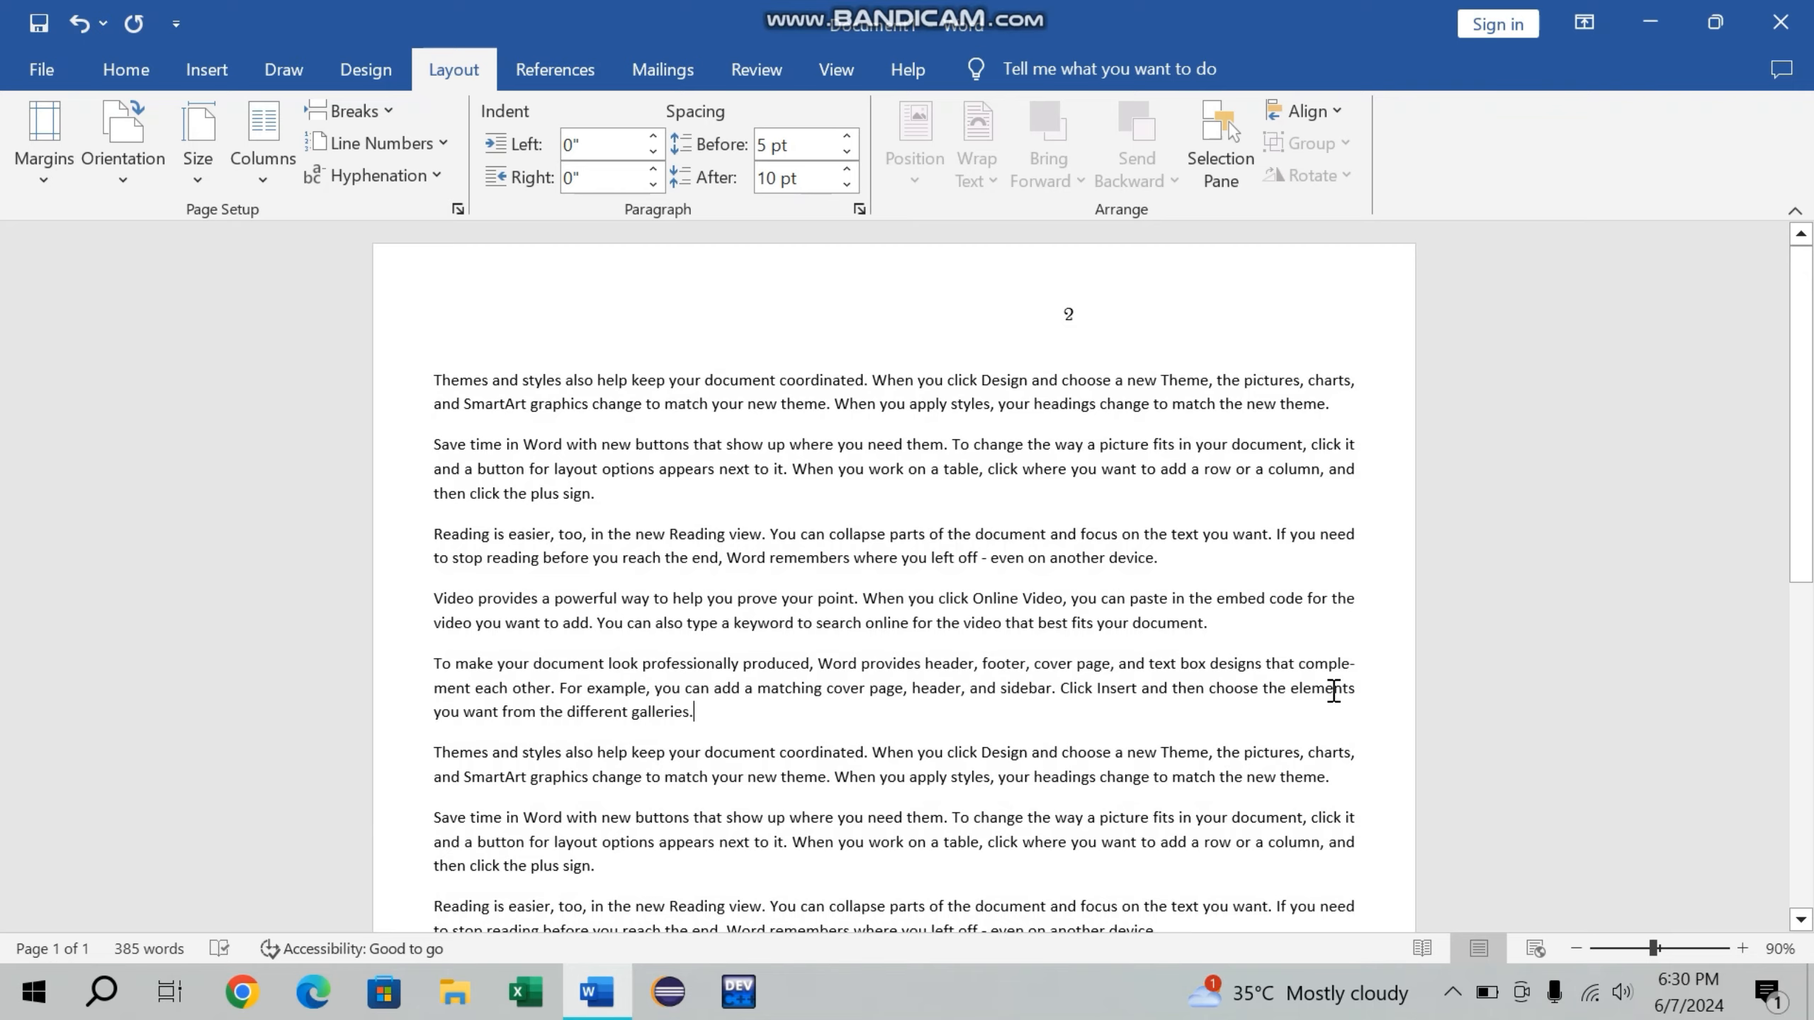
scroll(1334, 690, up, 7)
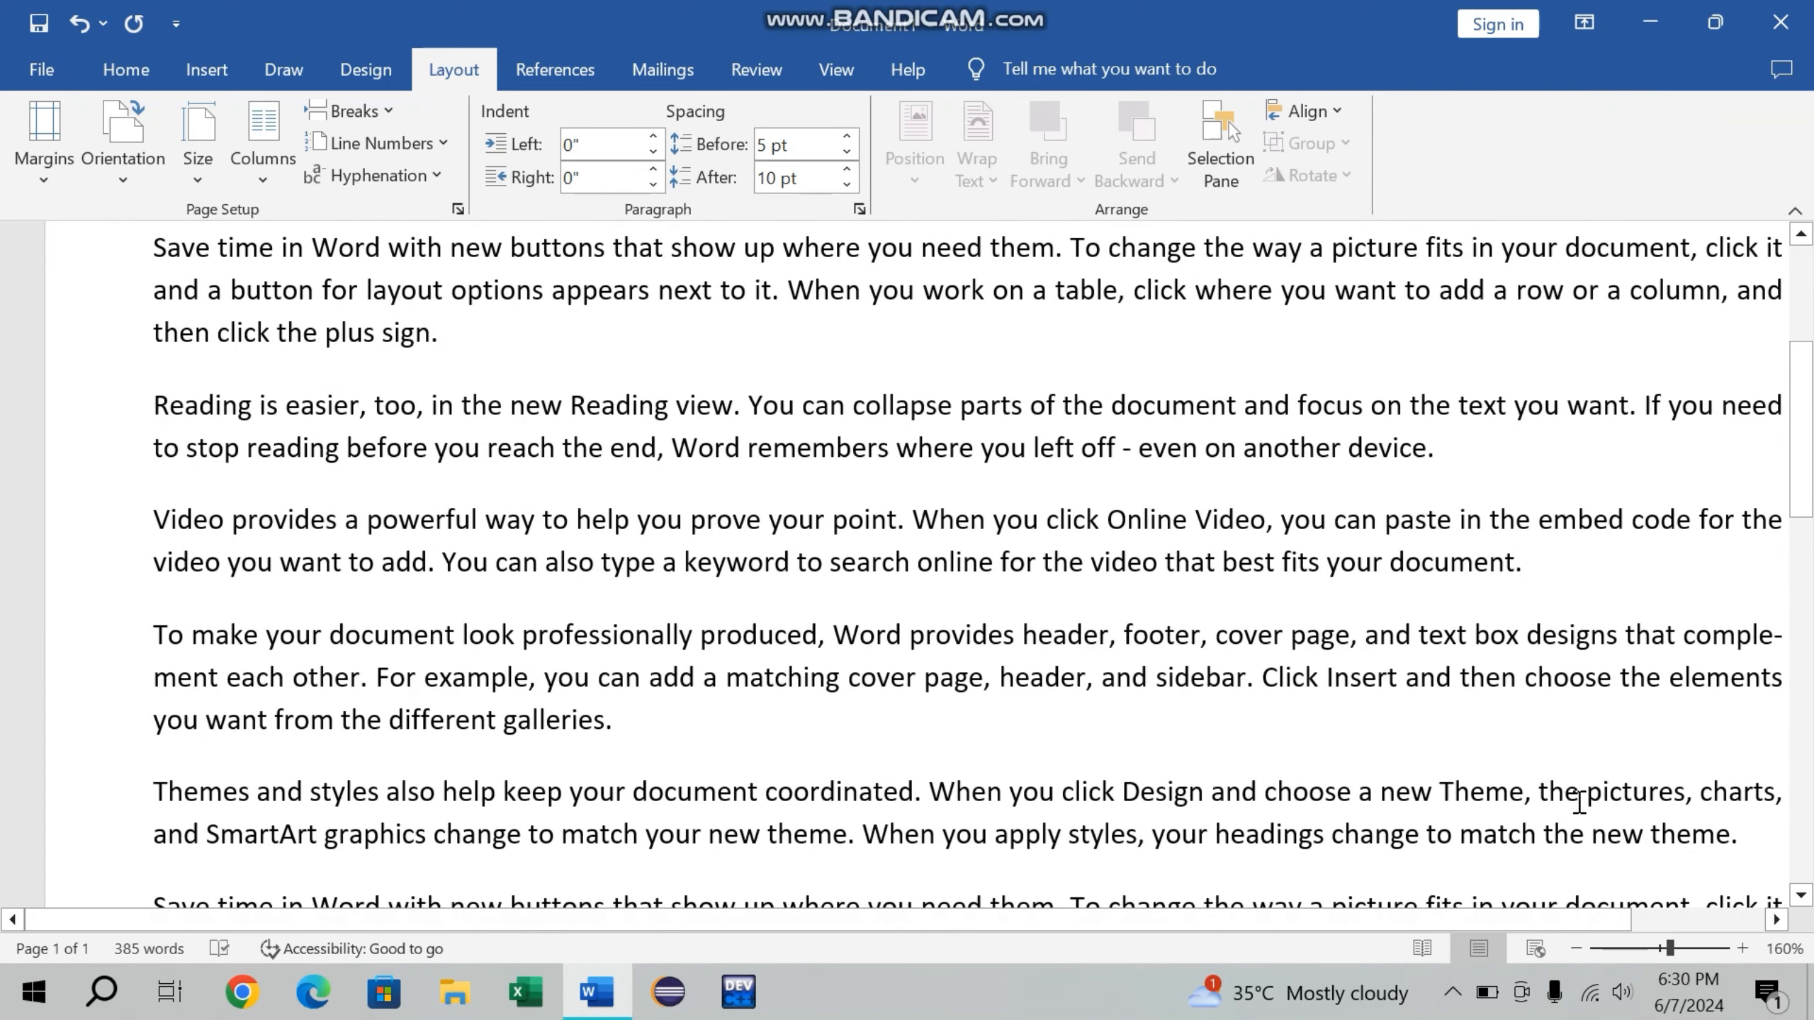
drag(1525, 920, 1649, 919)
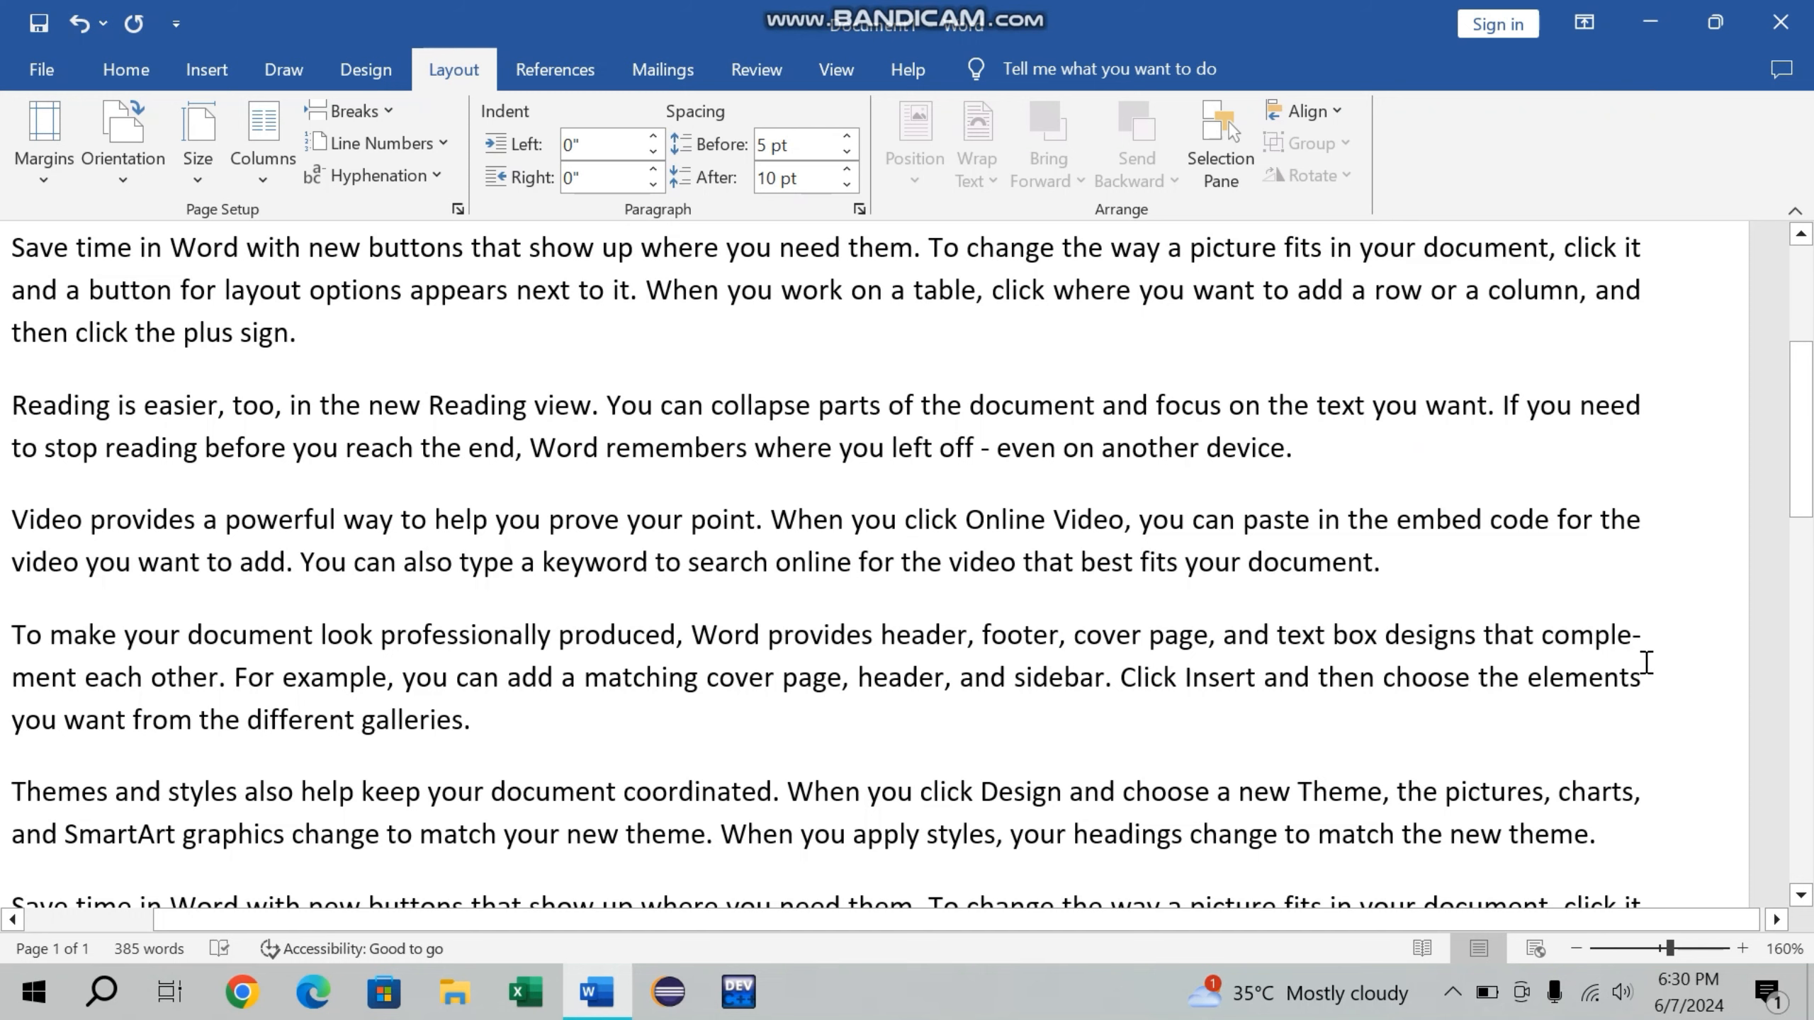
drag(1525, 920, 1396, 920)
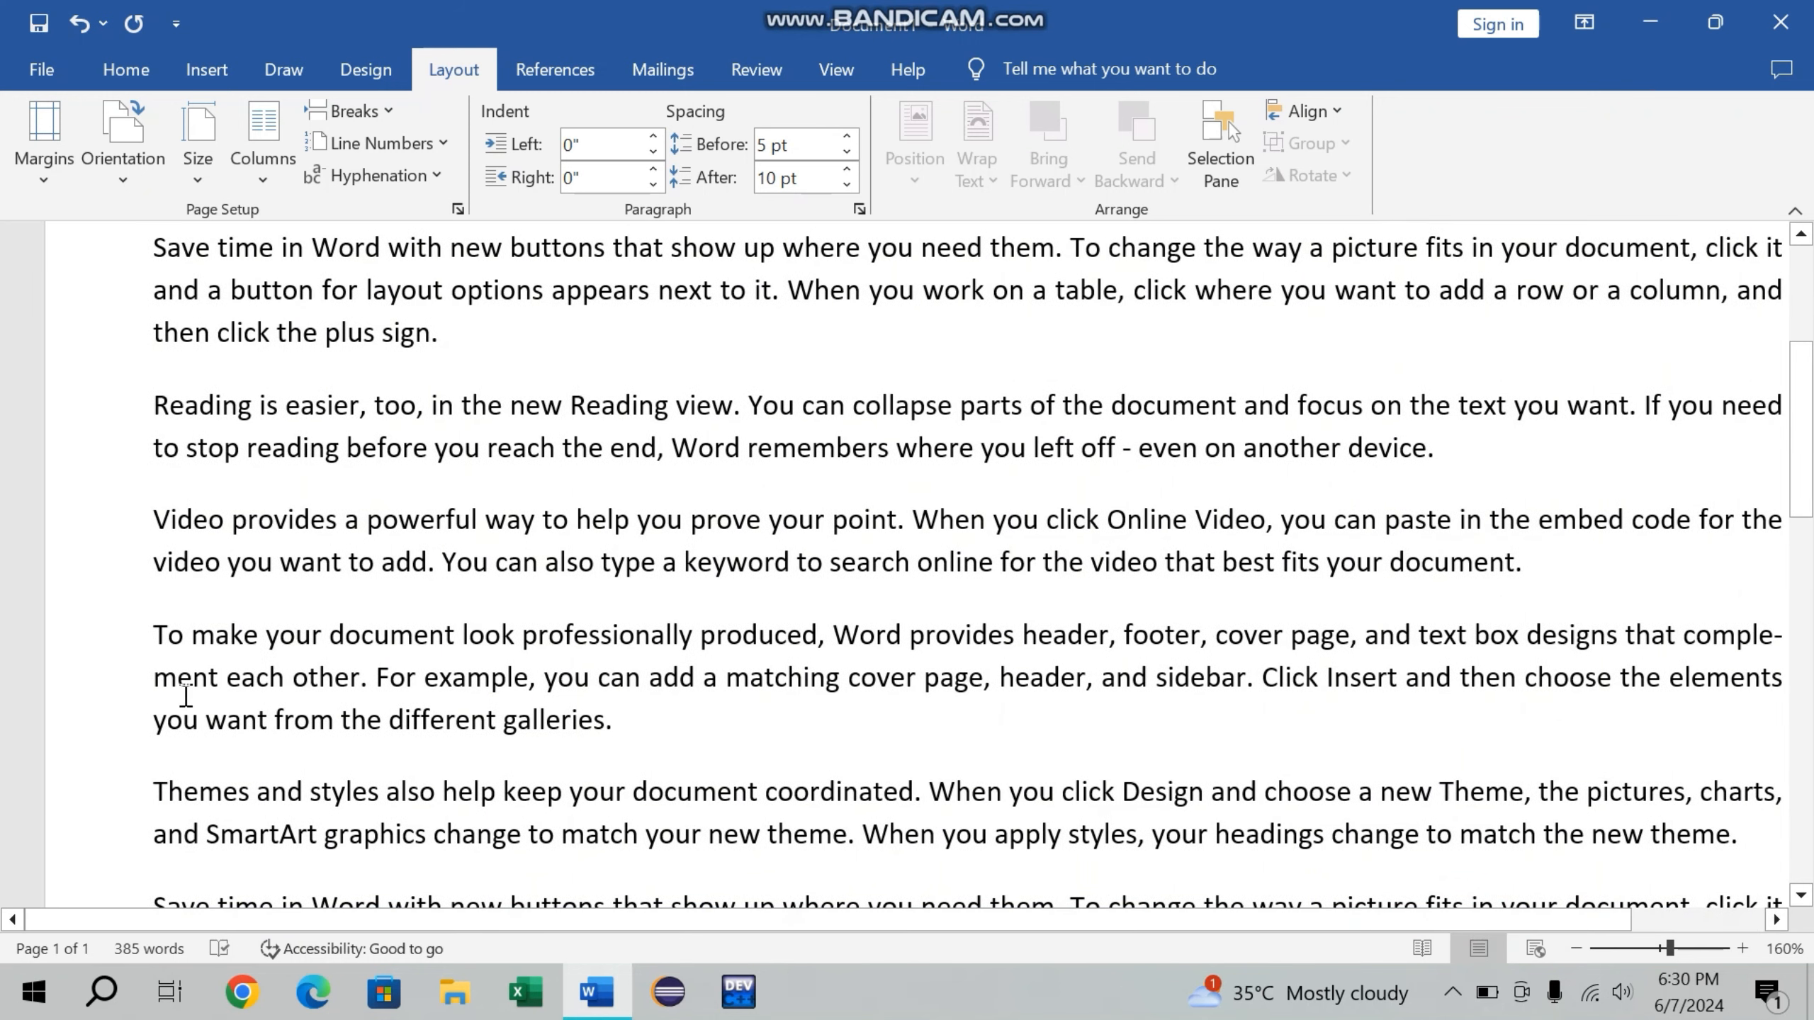
key(ctrl+z)
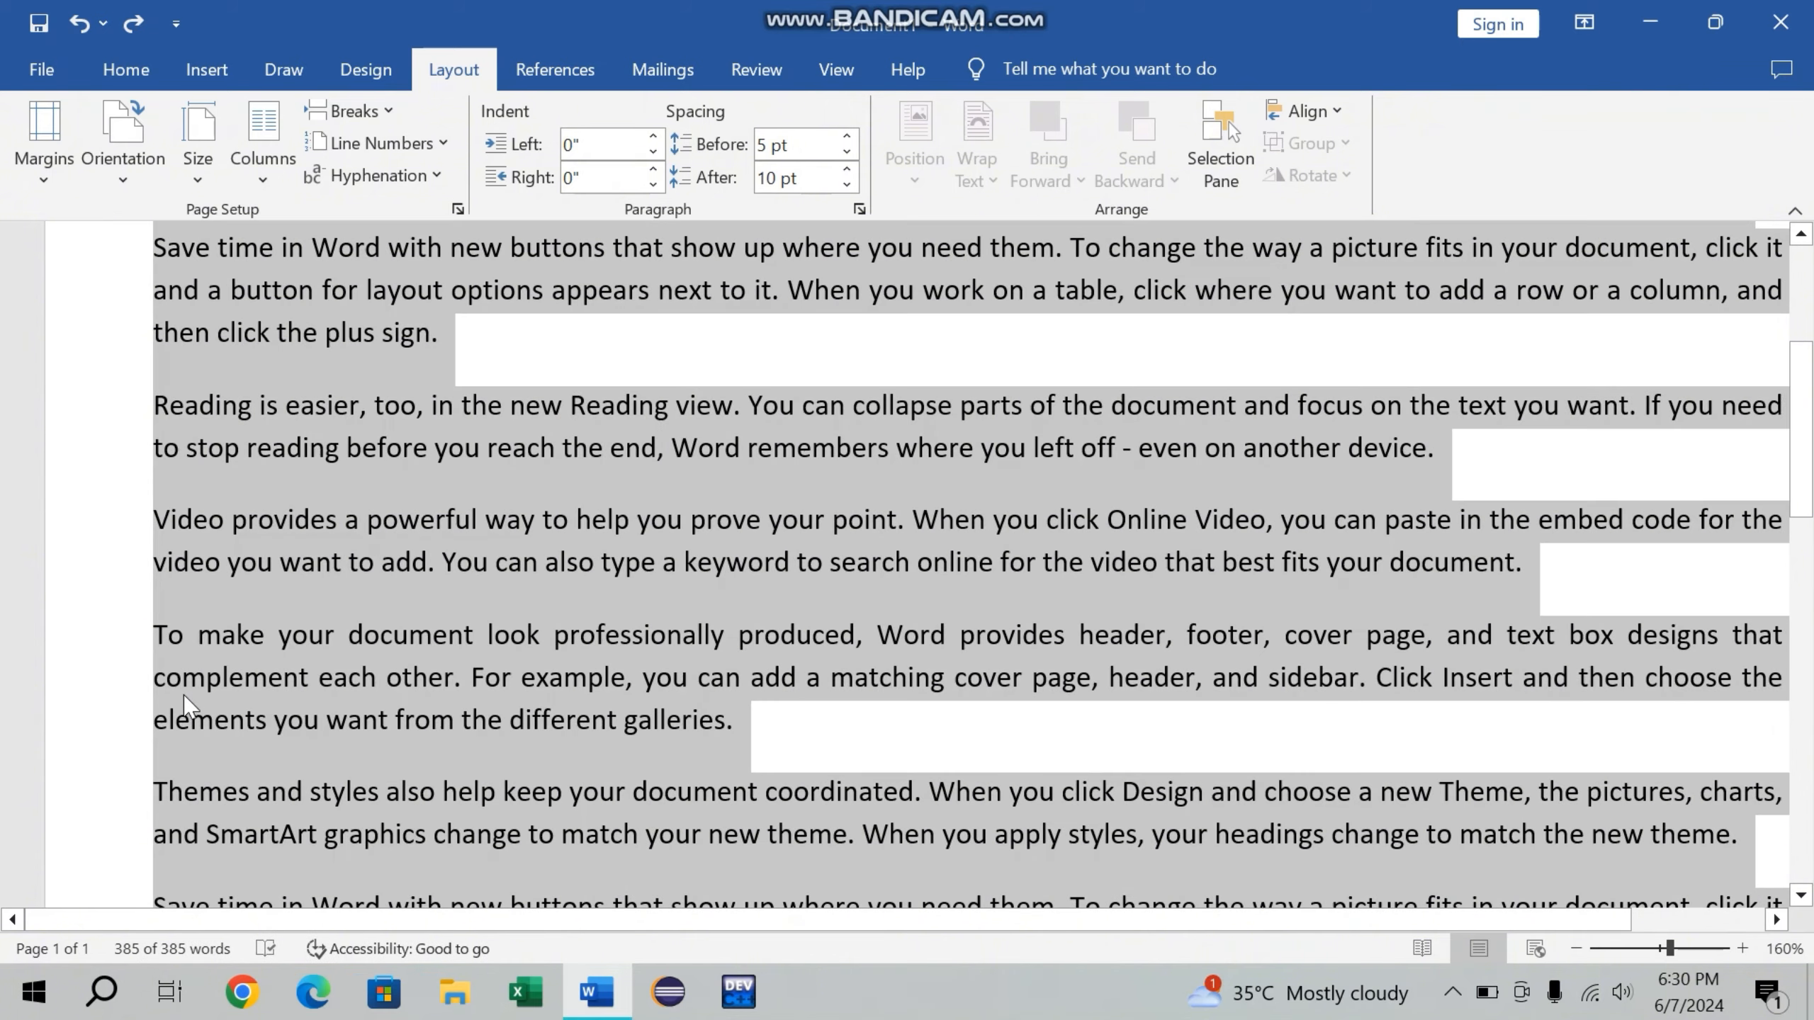
scroll(184, 706, down, 10)
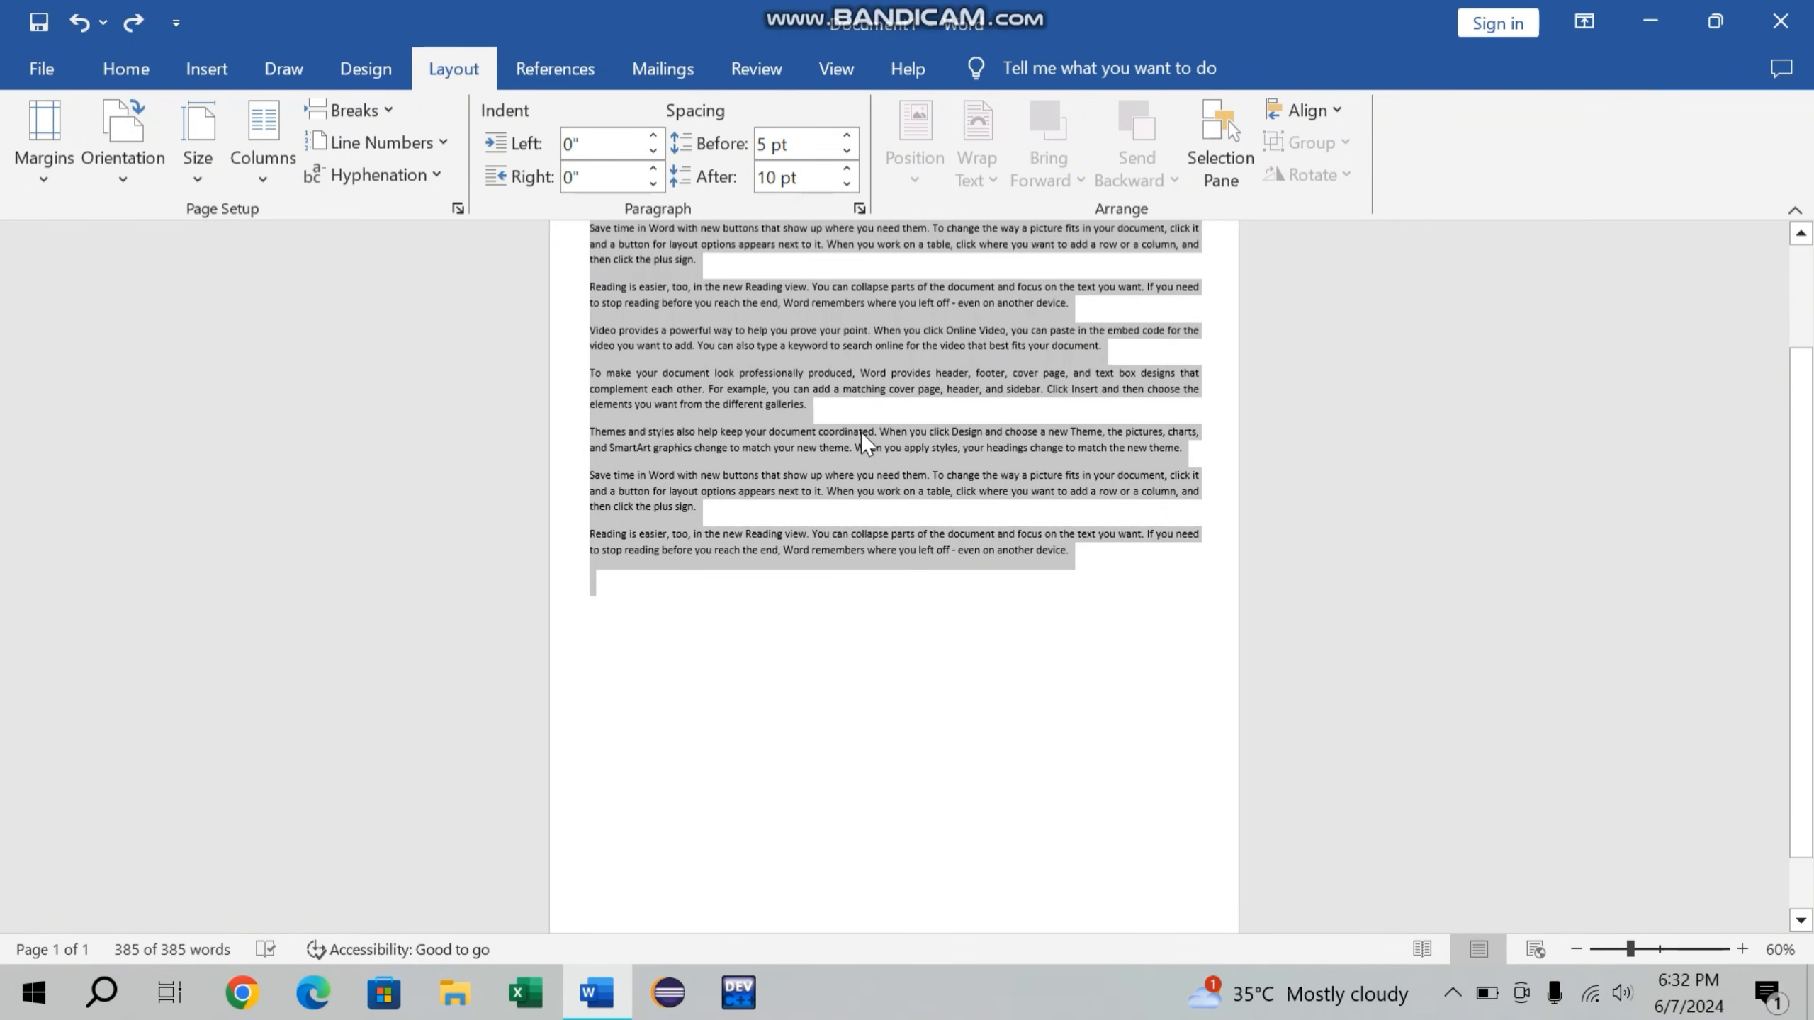
Select the first two paragraphs, from "Themes and styles" to "then click the plus sign", and set their left indent to 1".
scroll(861, 430, up, 6)
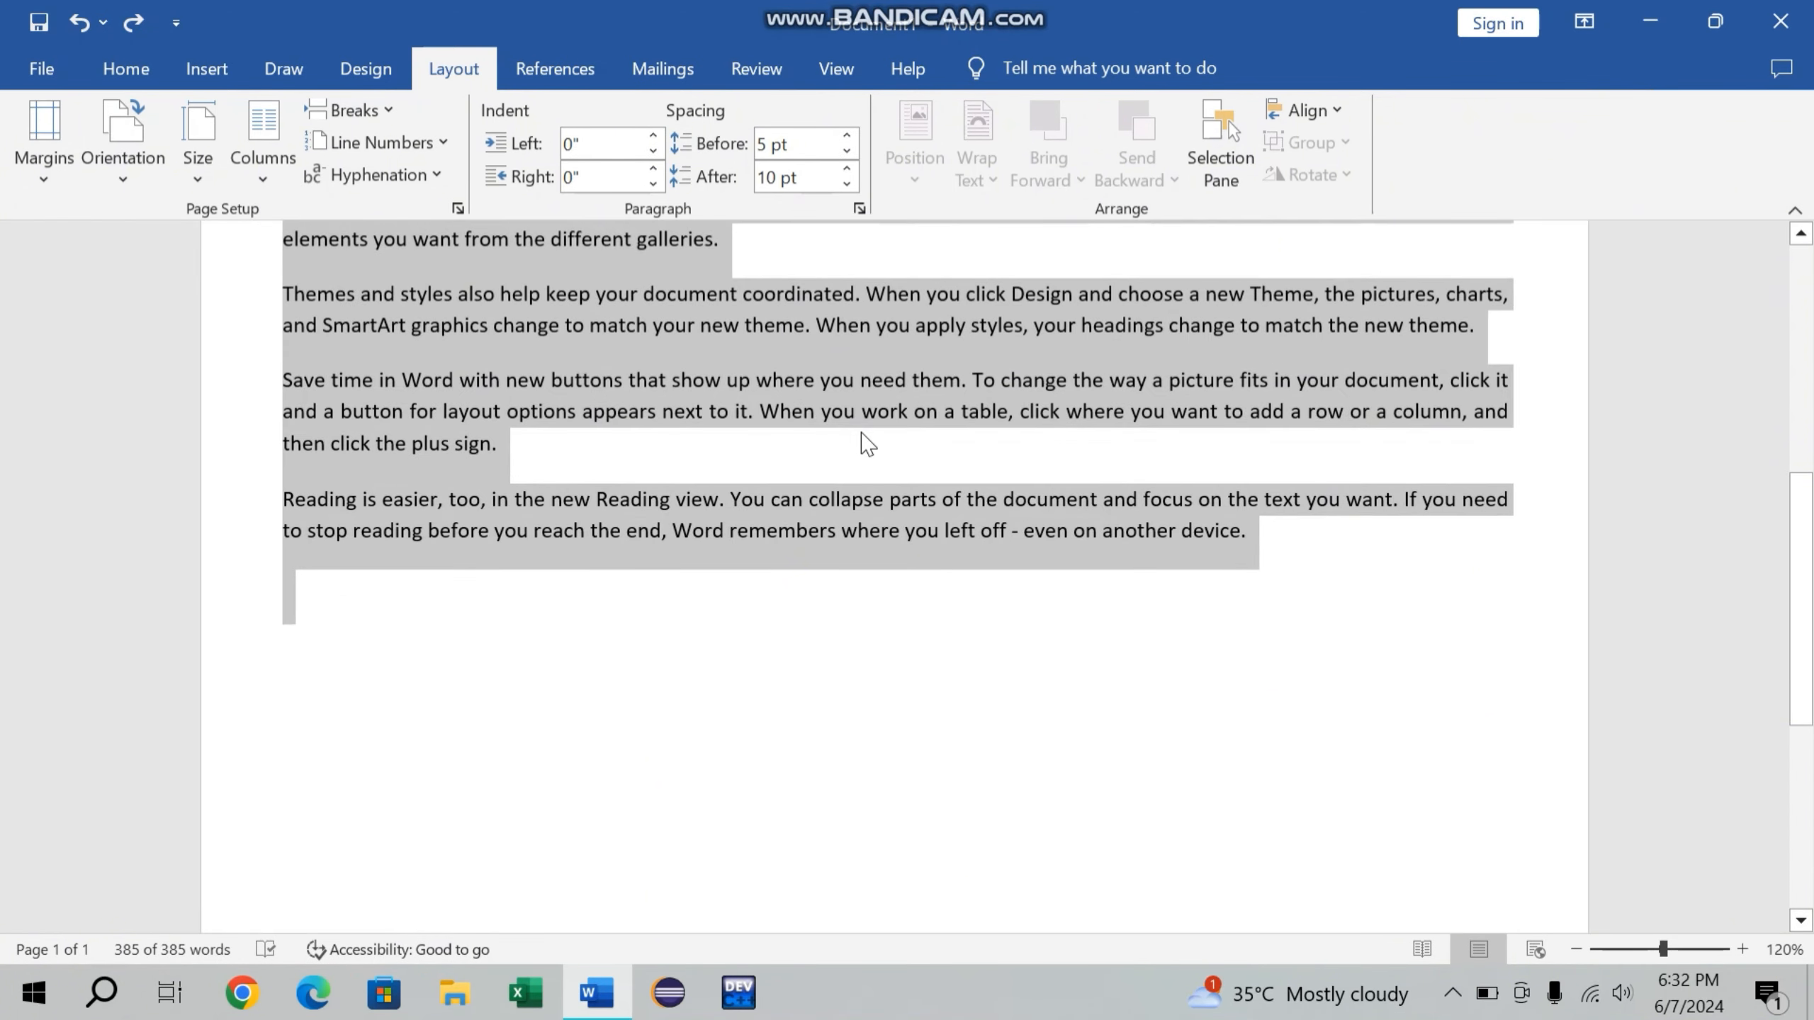
scroll(861, 432, up, 7)
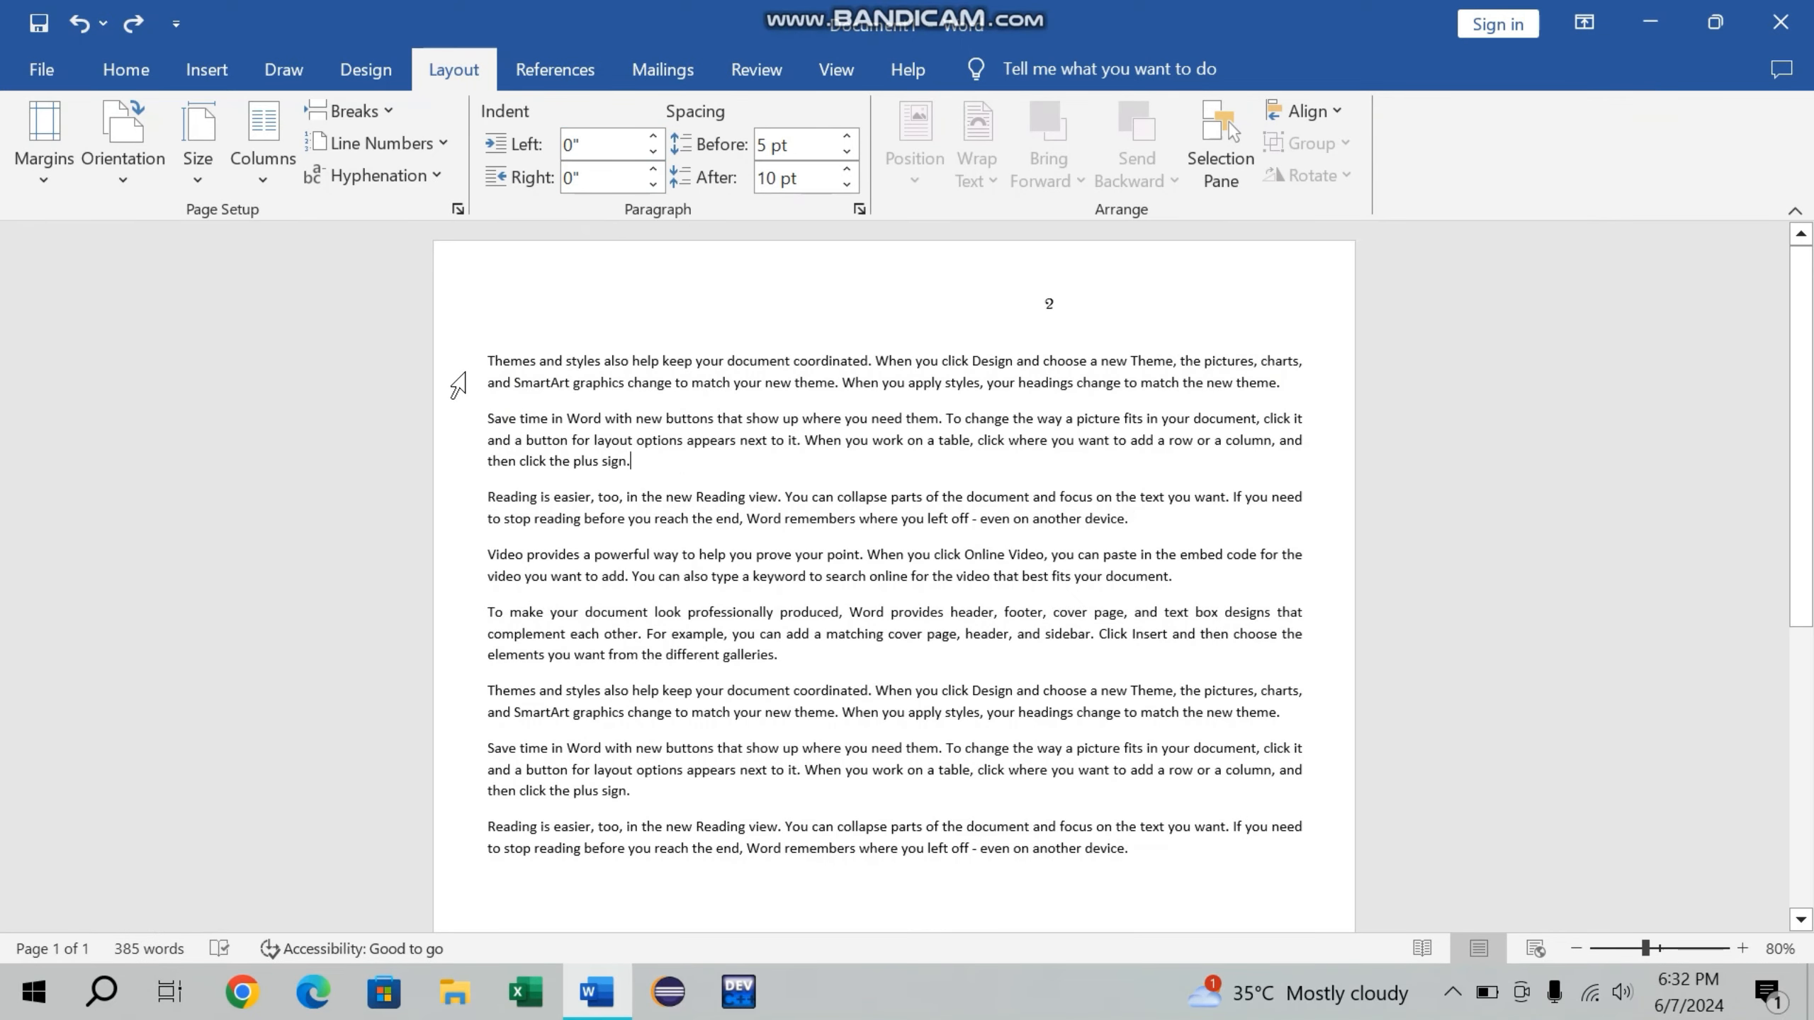
drag(492, 355, 631, 471)
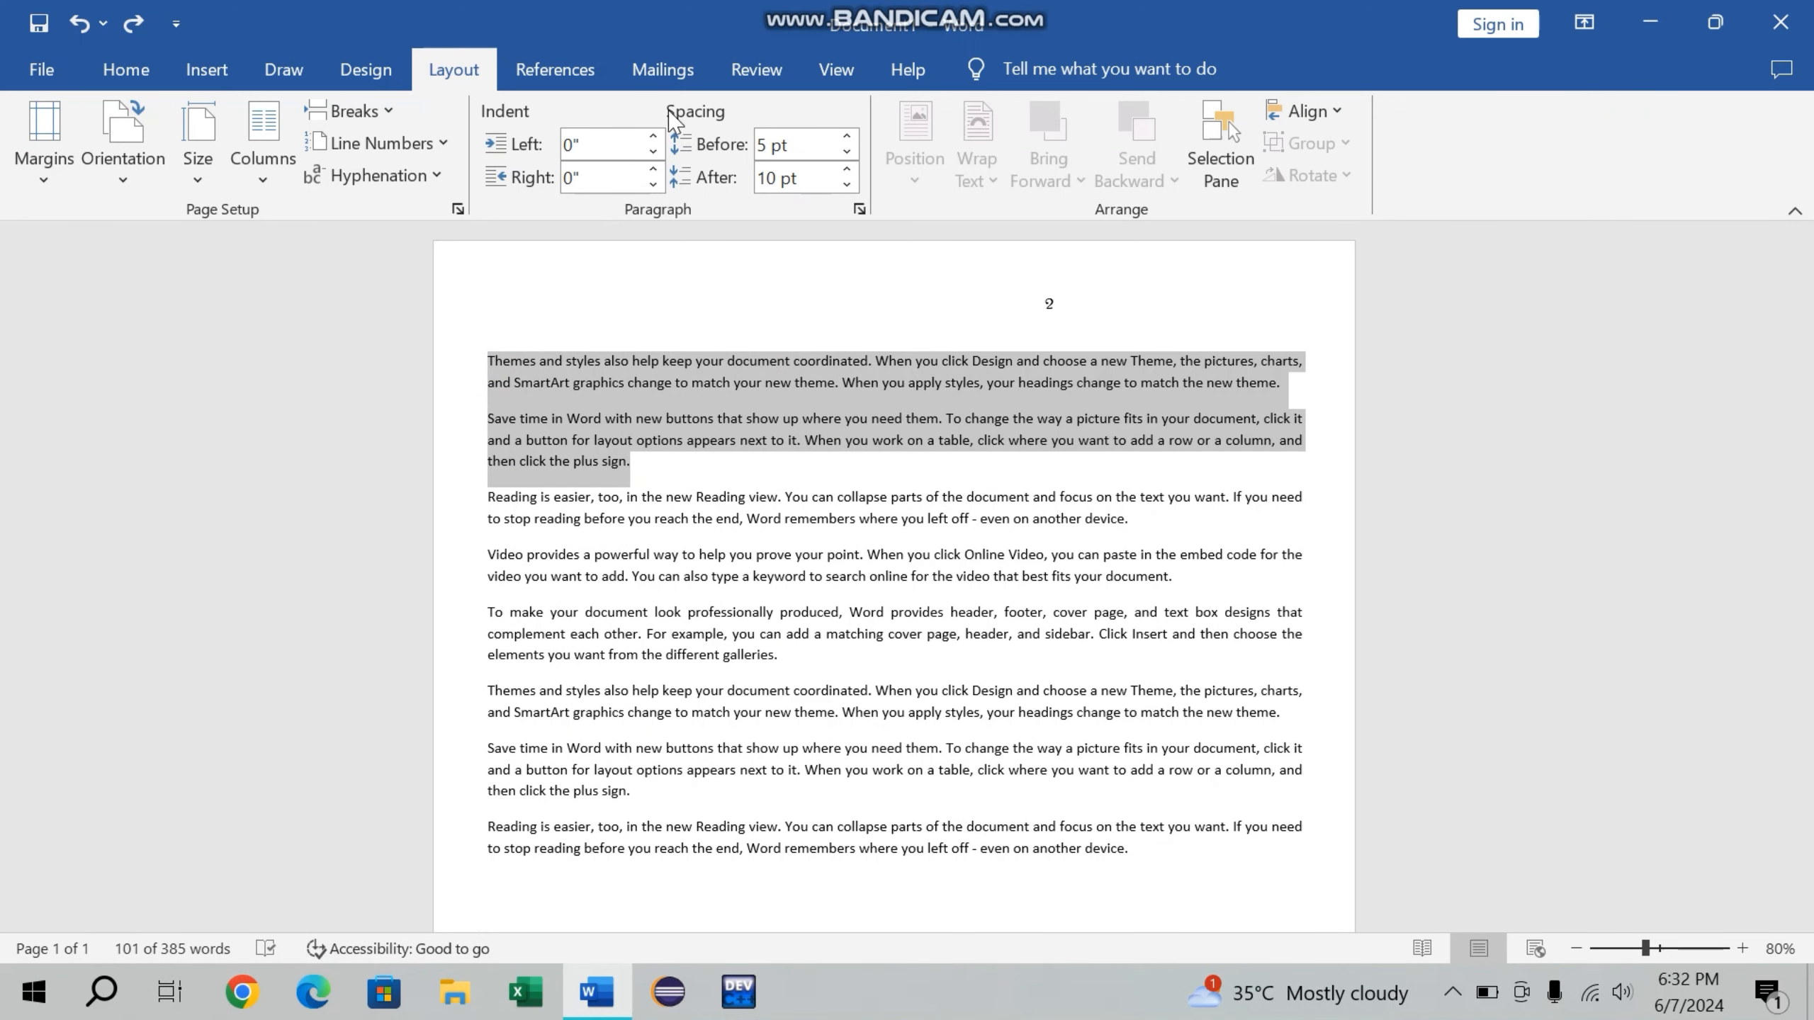
click(642, 140)
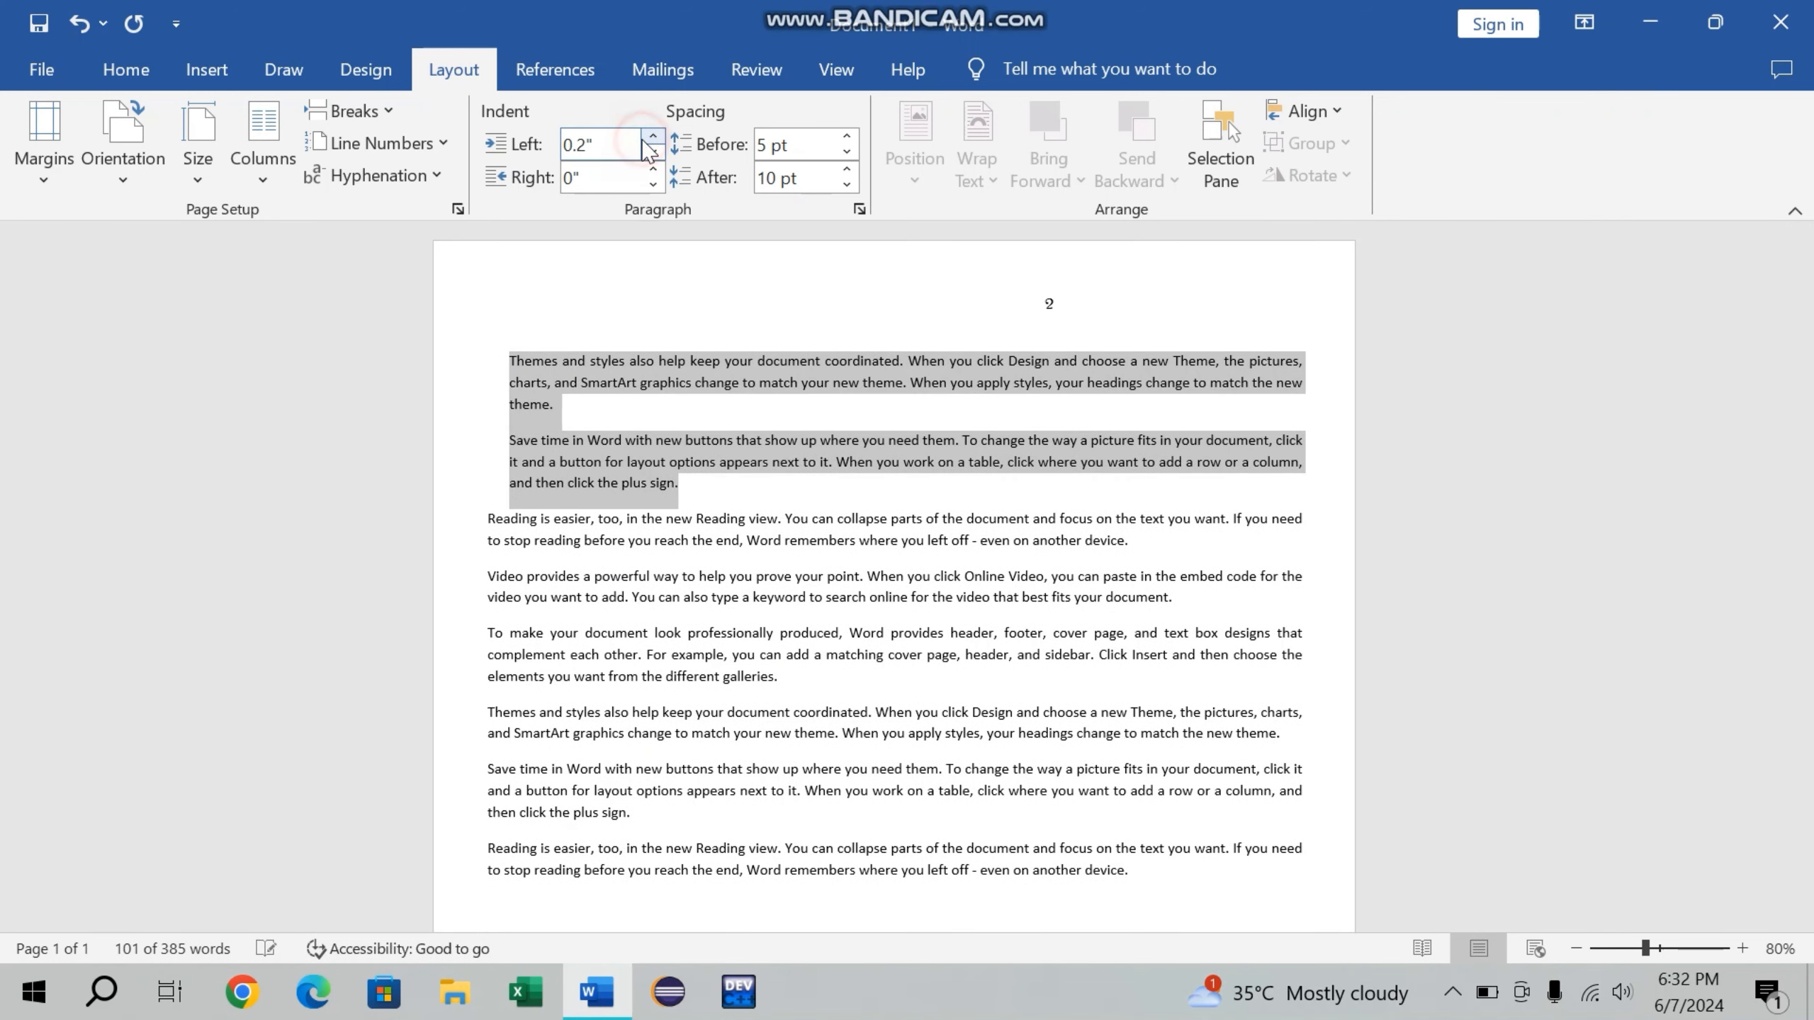
click(643, 140)
click(643, 141)
click(643, 140)
click(643, 140)
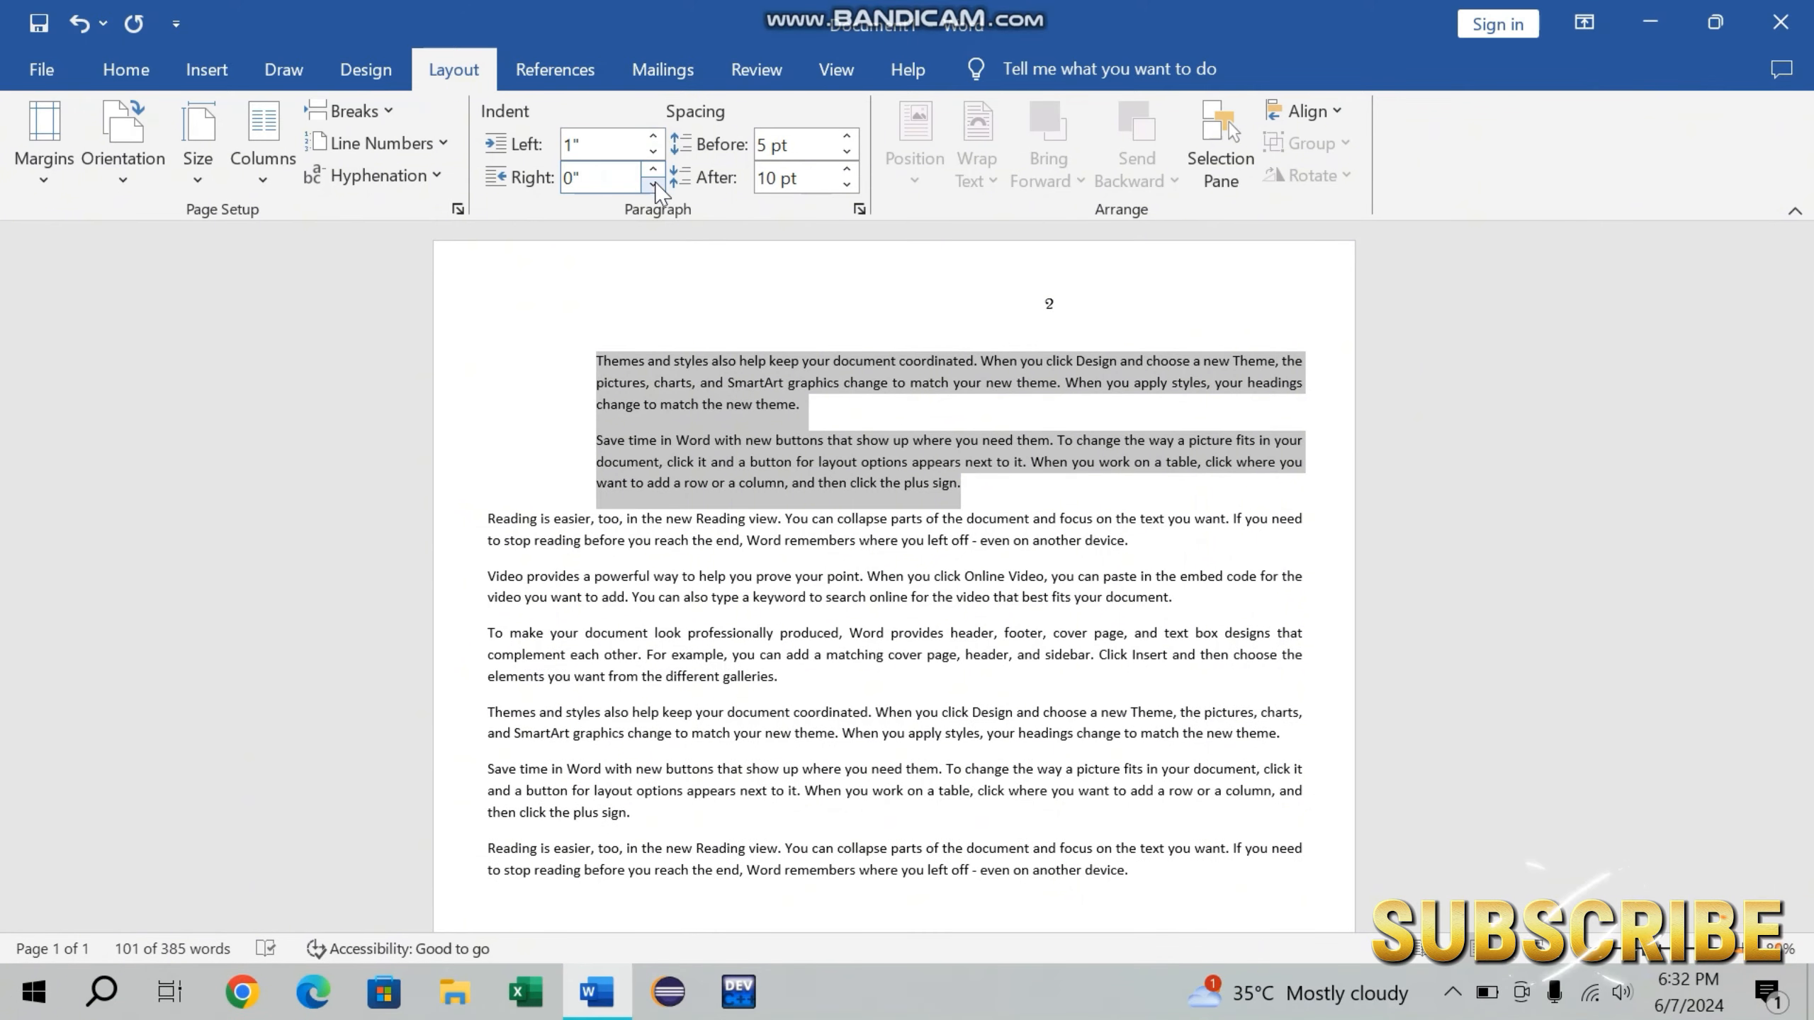
Set the right indent of the two selected paragraphs to 1.4".
click(653, 172)
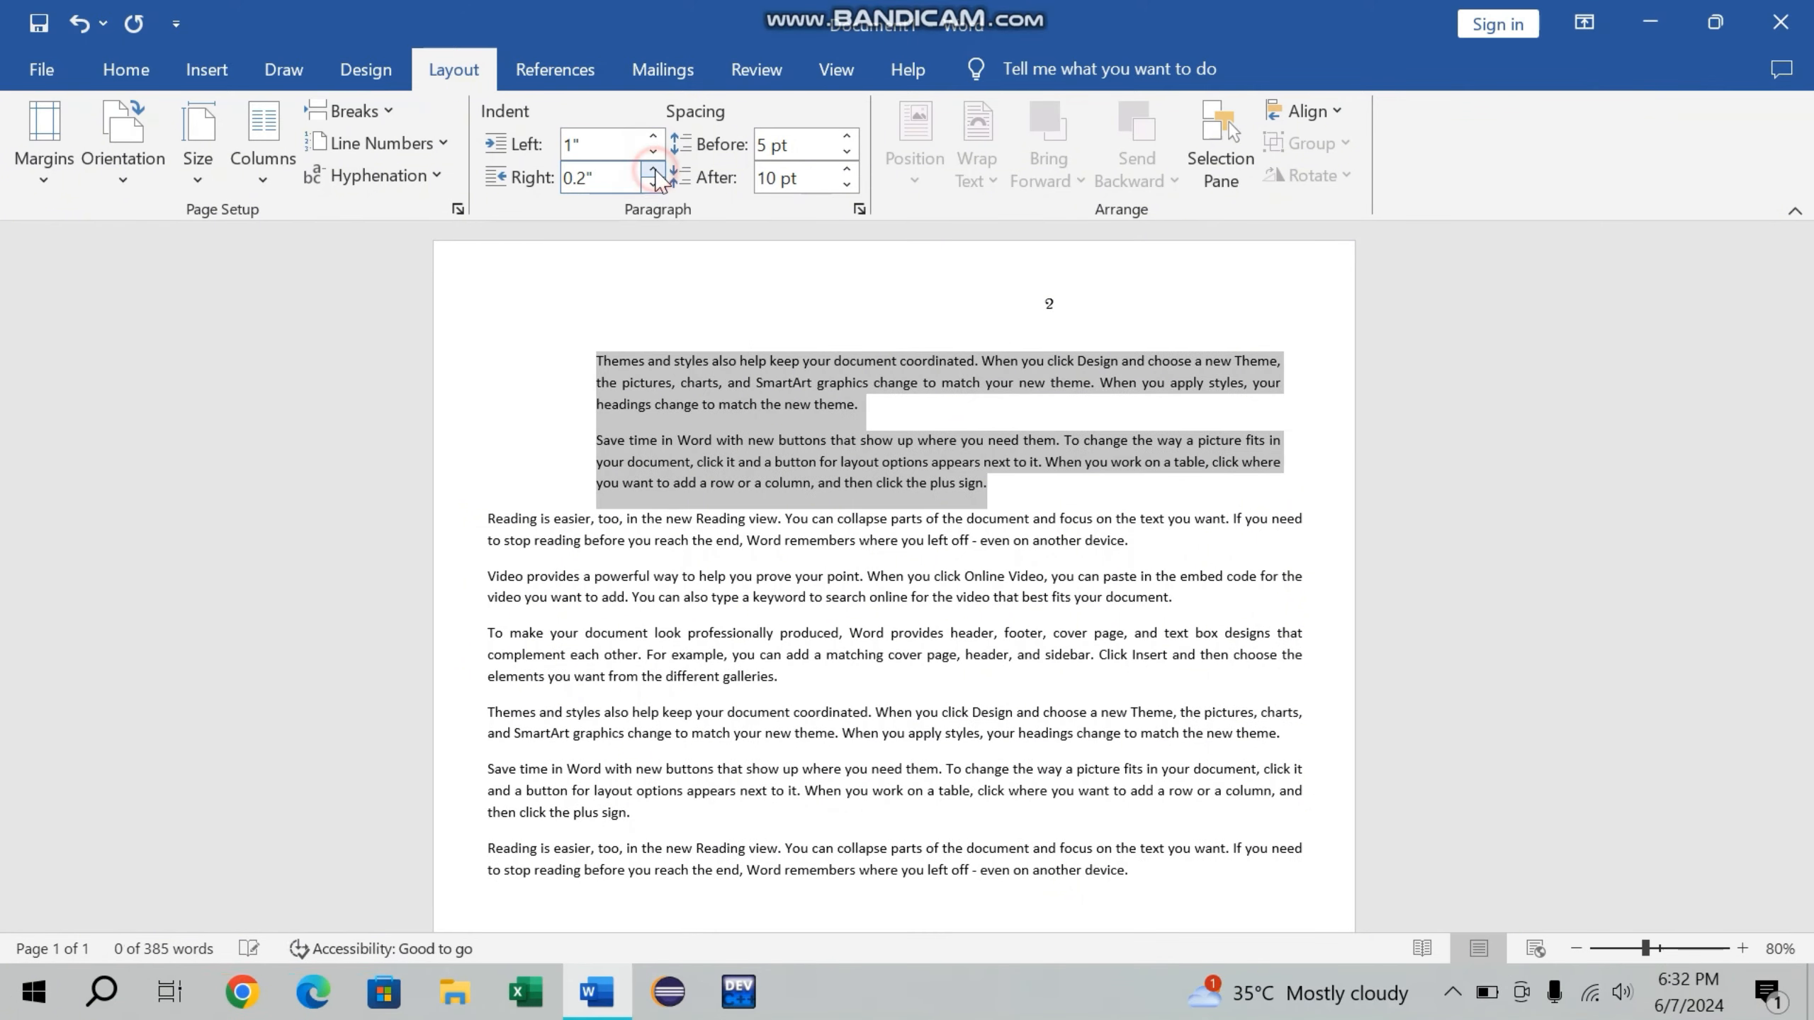
click(653, 172)
click(654, 172)
click(654, 172)
click(653, 172)
click(653, 172)
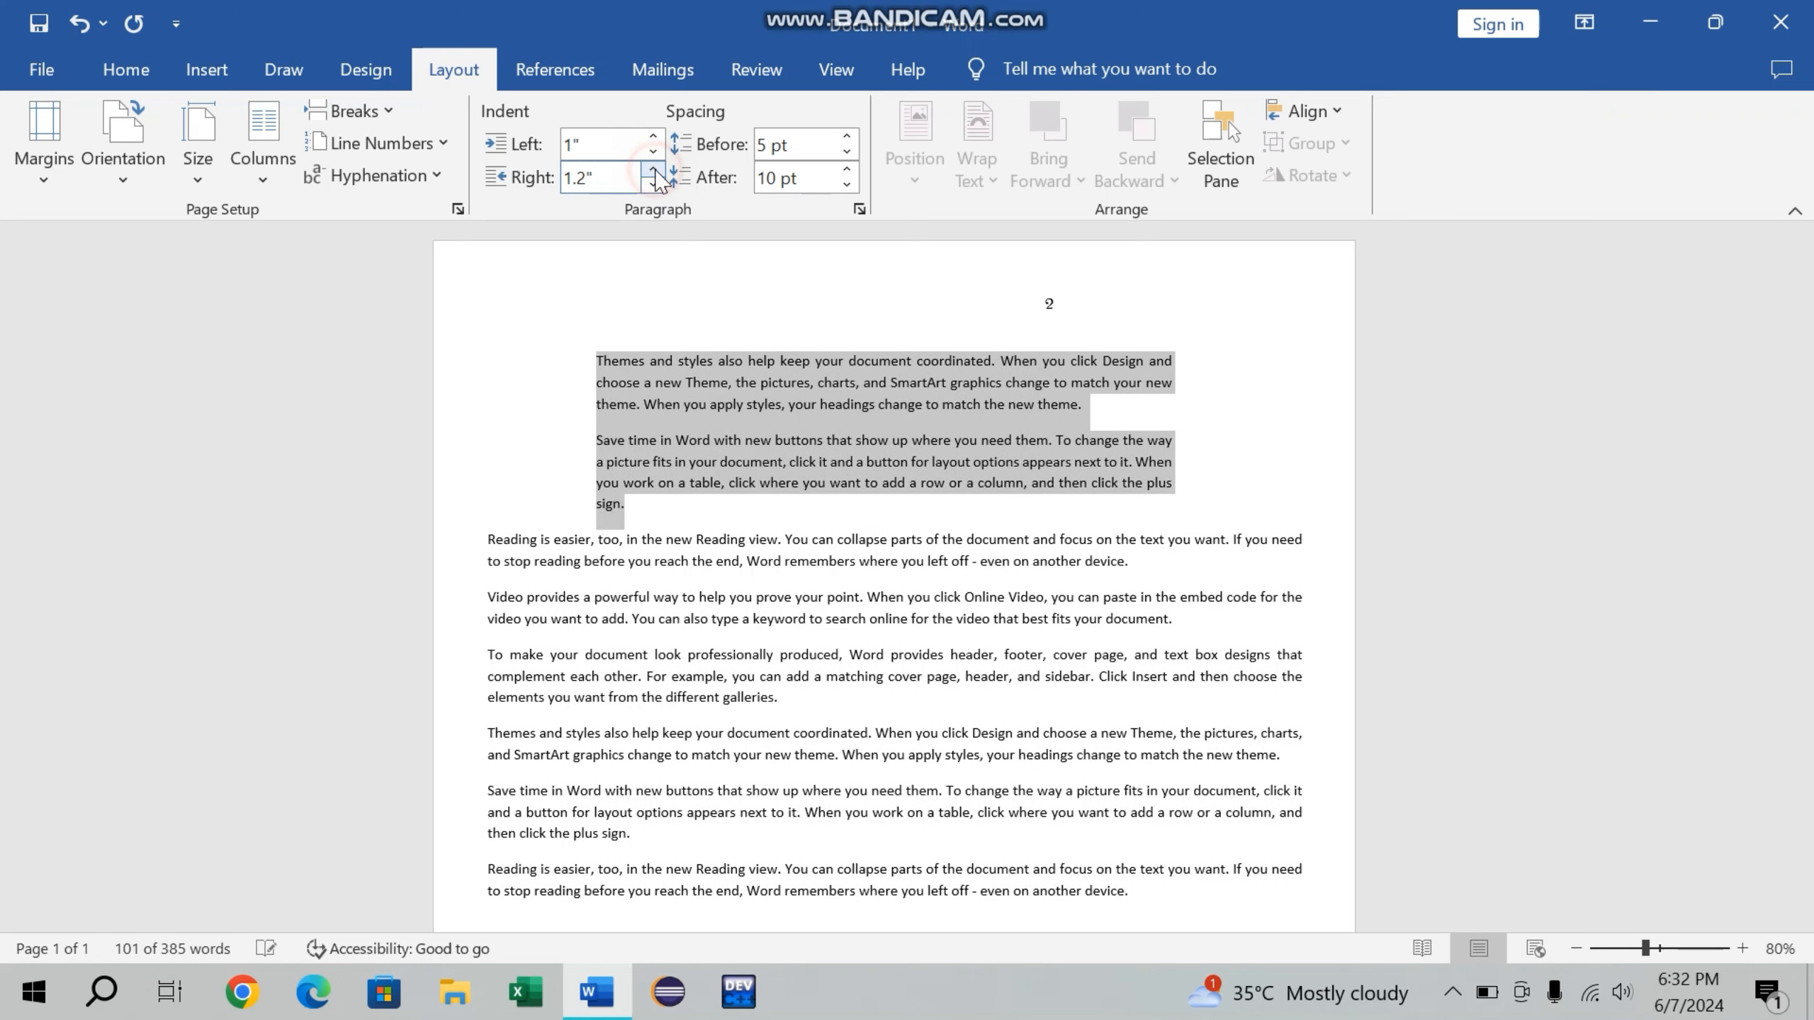
click(653, 171)
click(653, 171)
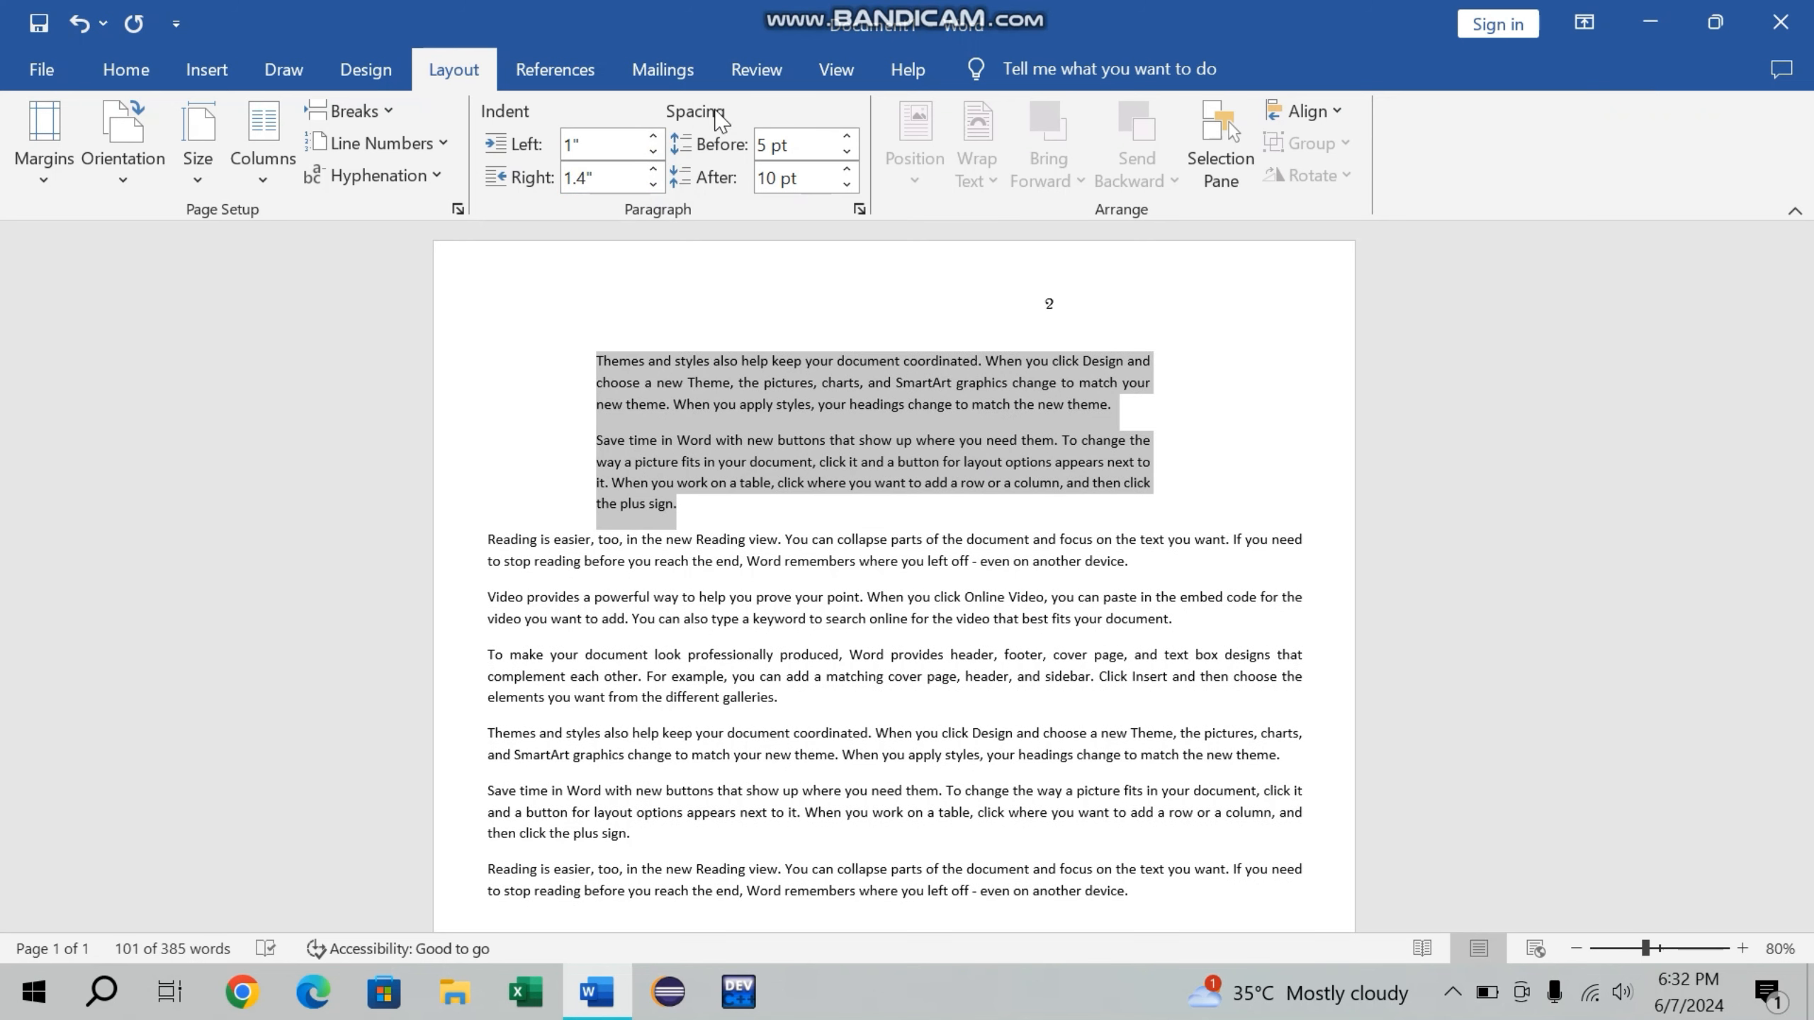
Set the spacing before the two selected paragraphs to 84 pt.
click(846, 137)
click(846, 138)
click(846, 137)
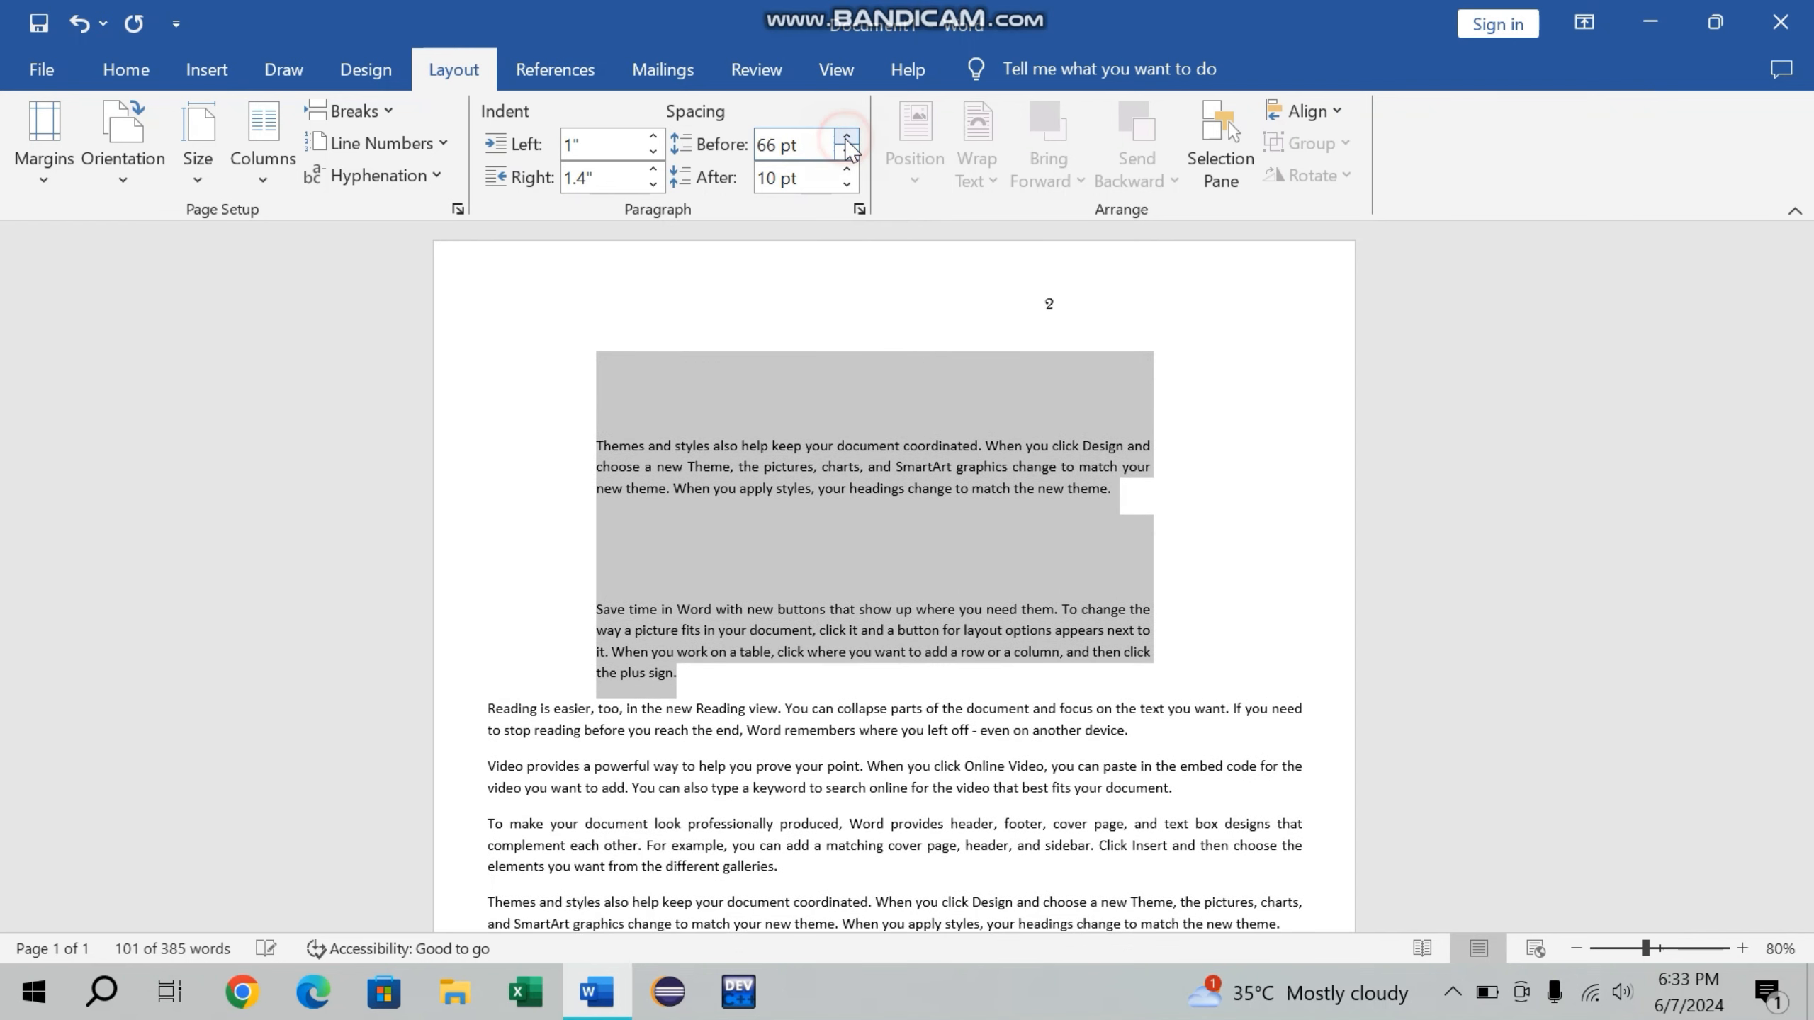
click(846, 137)
click(846, 153)
click(846, 153)
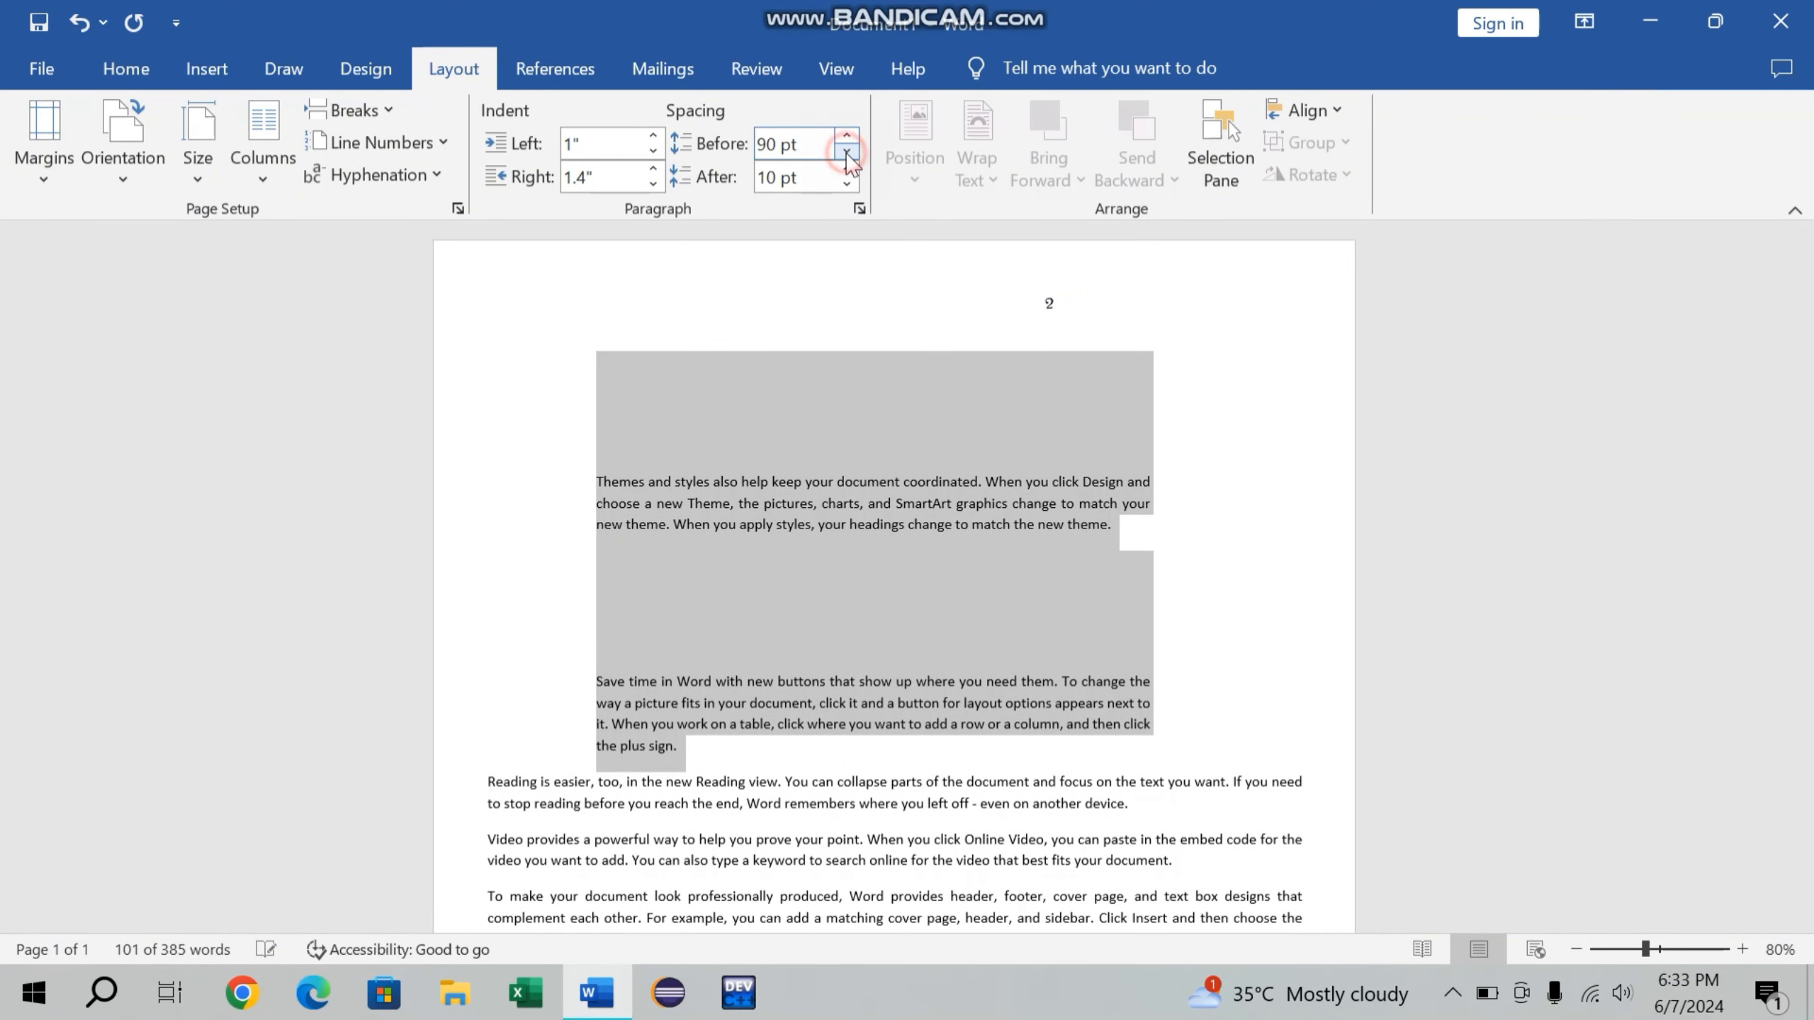
click(846, 153)
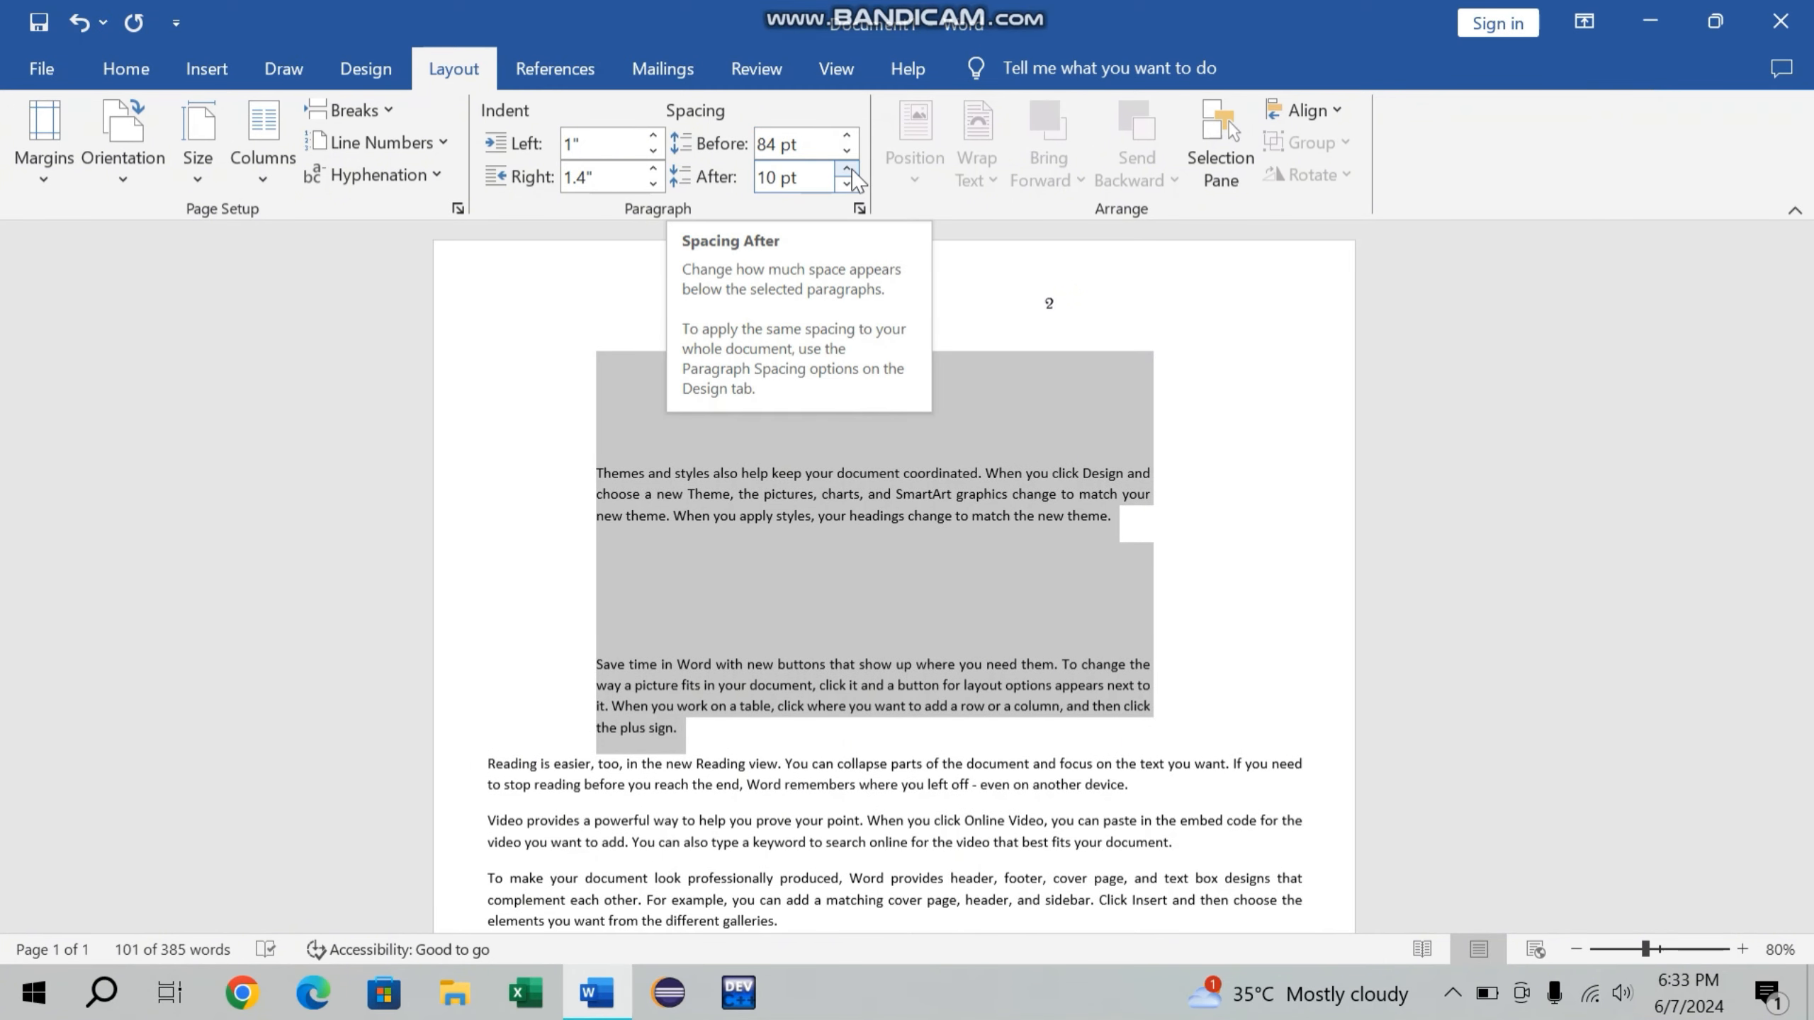
Set the spacing after the two selected paragraphs to 78 pt.
click(847, 170)
click(847, 170)
click(847, 170)
click(847, 170)
click(847, 170)
click(847, 170)
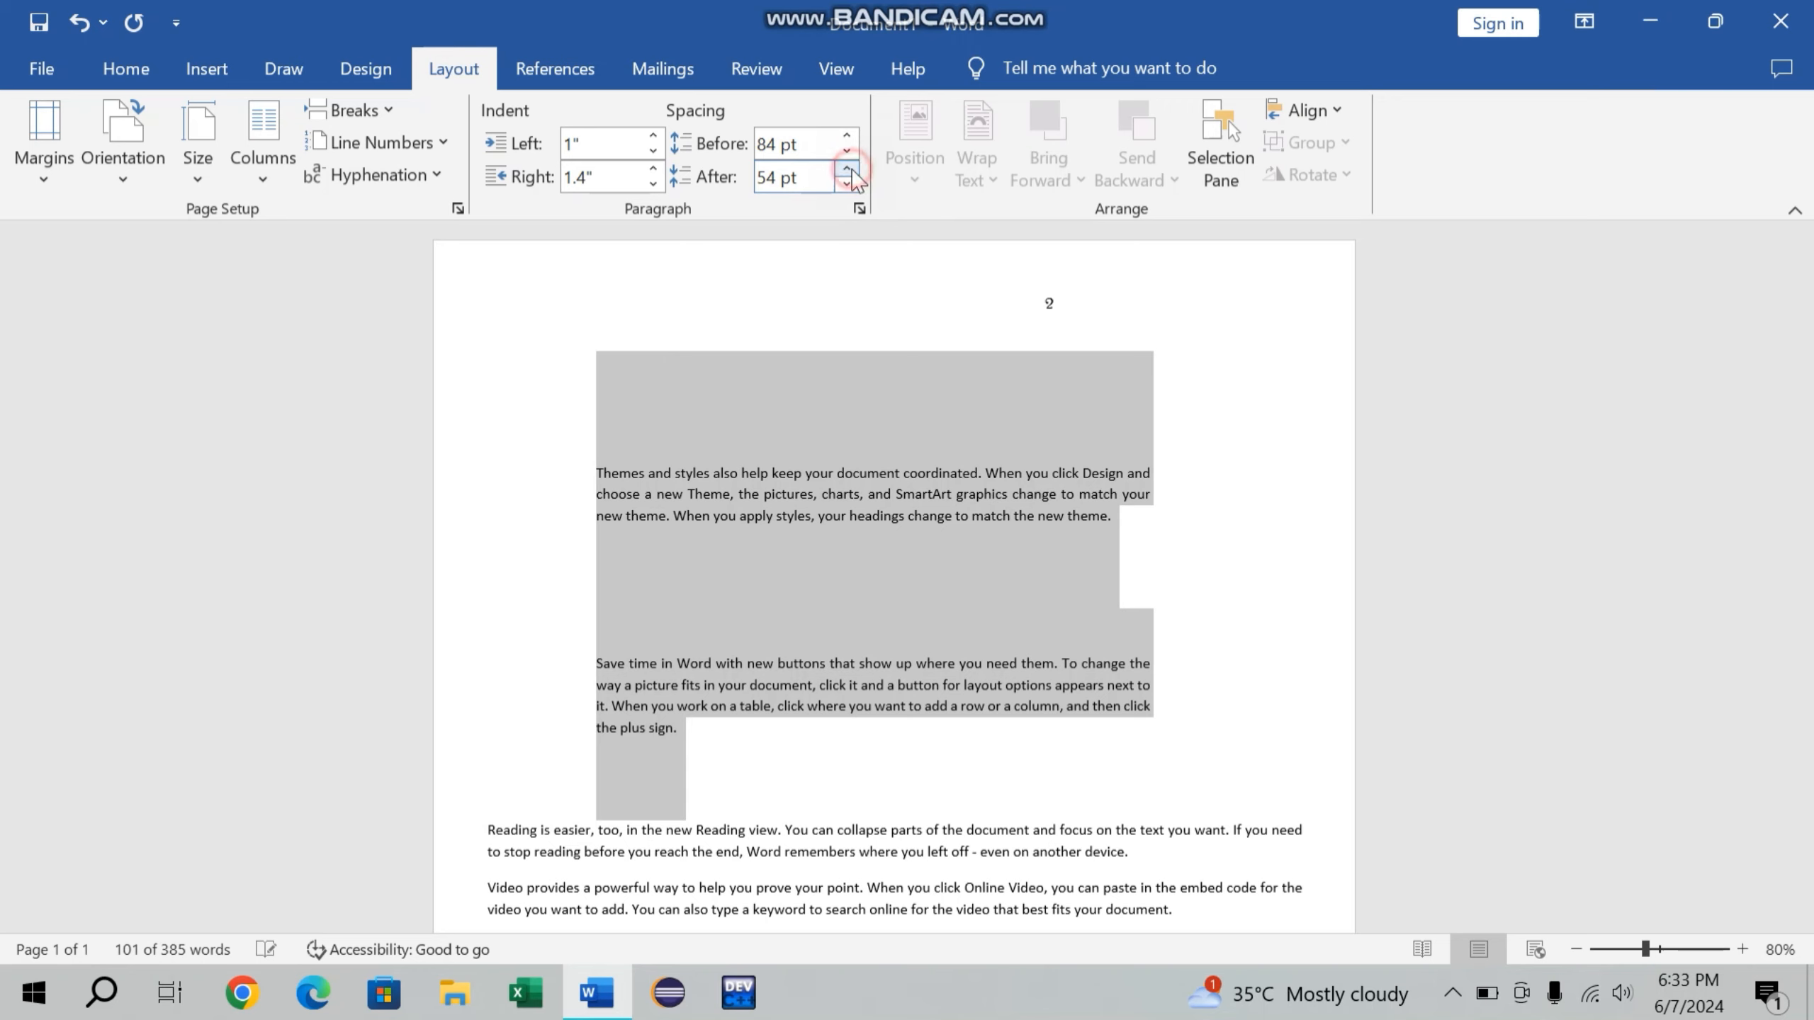
click(846, 170)
click(847, 170)
click(847, 170)
click(847, 170)
click(847, 170)
click(846, 170)
click(847, 170)
click(847, 170)
click(846, 170)
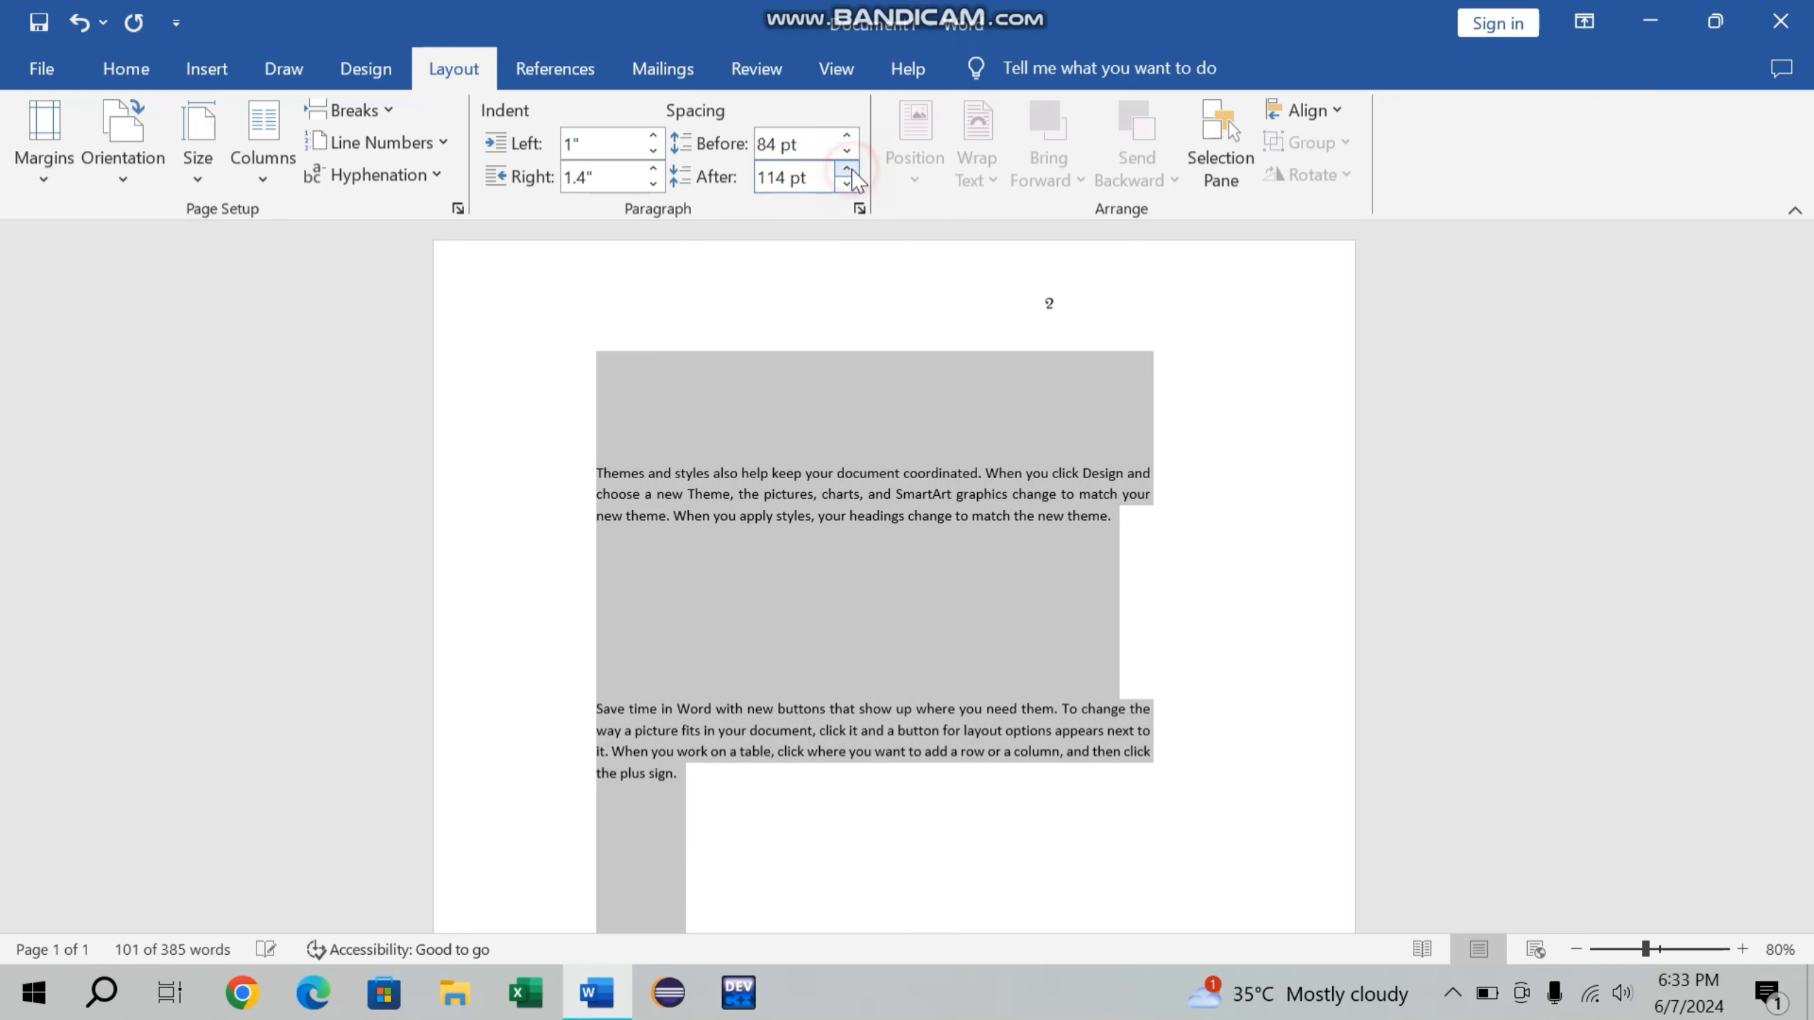
click(846, 170)
click(848, 184)
click(848, 184)
click(847, 184)
click(847, 184)
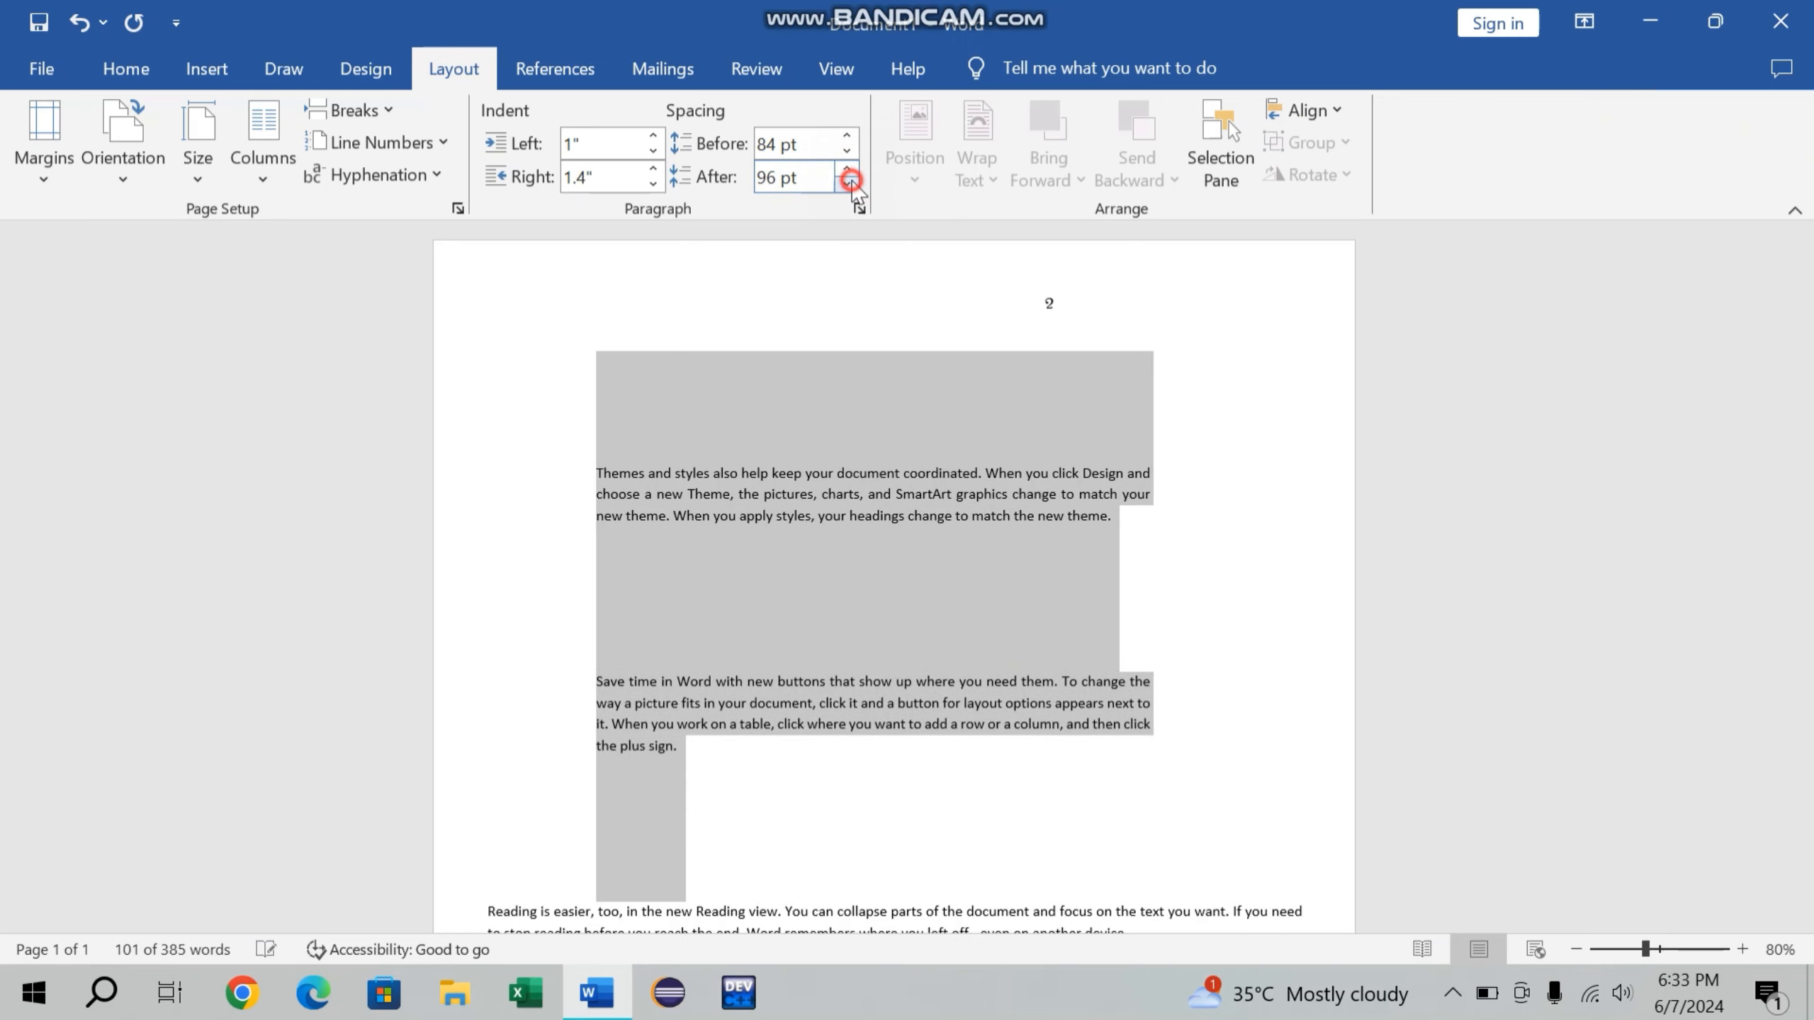
click(847, 183)
click(847, 184)
click(847, 183)
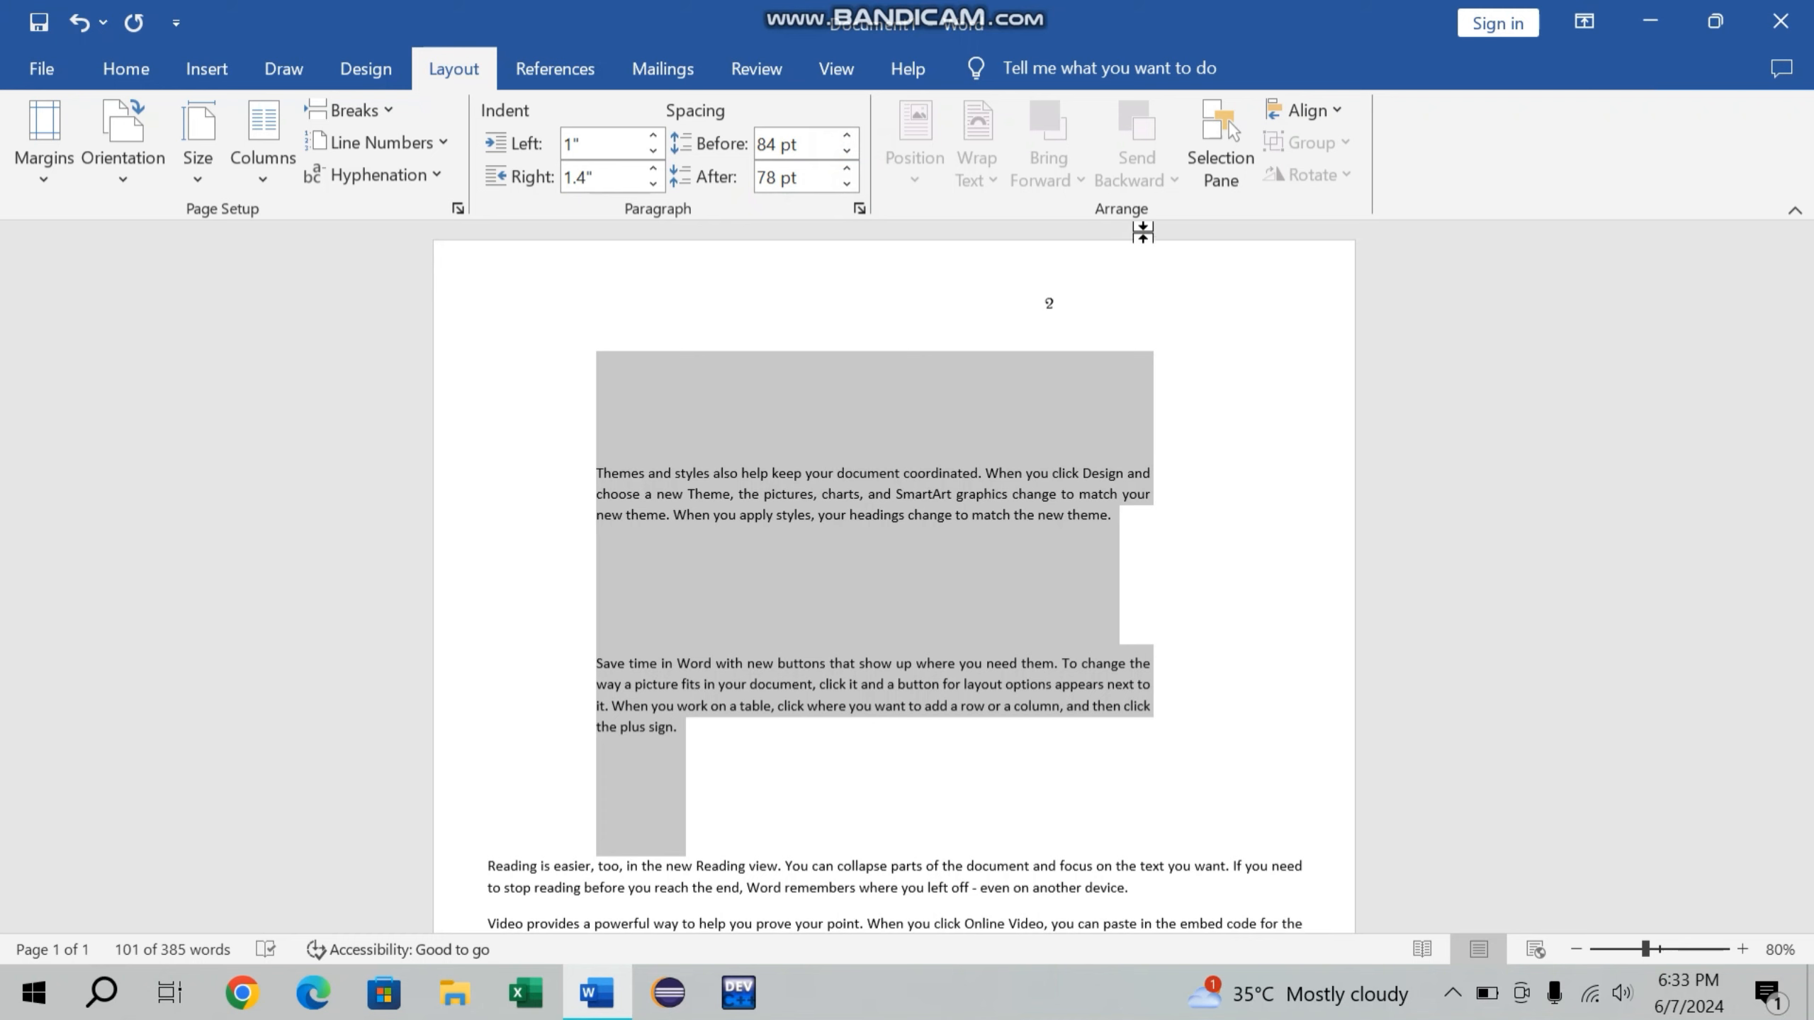
Undo the indent and spacing changes made to the first two paragraphs.
key(ctrl+z)
key(ctrl+z)
key(ctrl+z)
key(ctrl+z)
key(ctrl+z)
key(ctrl+z)
key(ctrl+z)
key(ctrl+z)
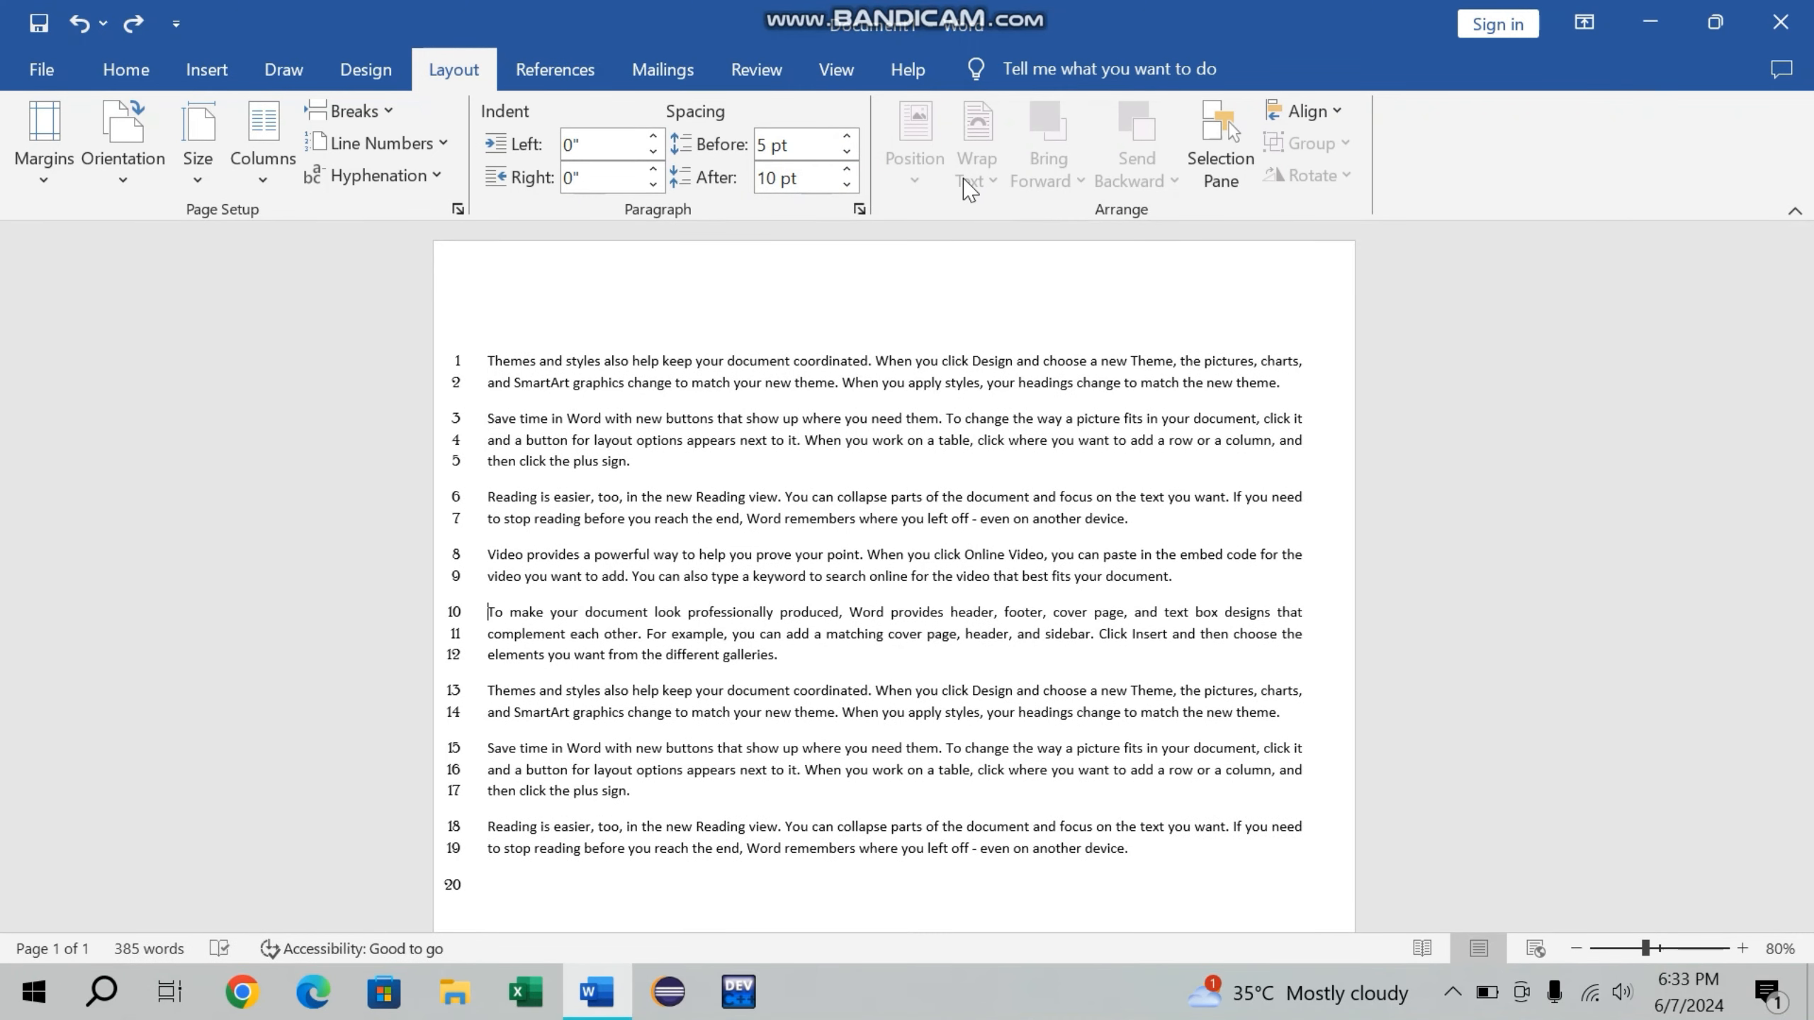
Select the whole document, try a two-level hanging indent on all paragraphs, undo it and clear the selection.
key(ctrl+a)
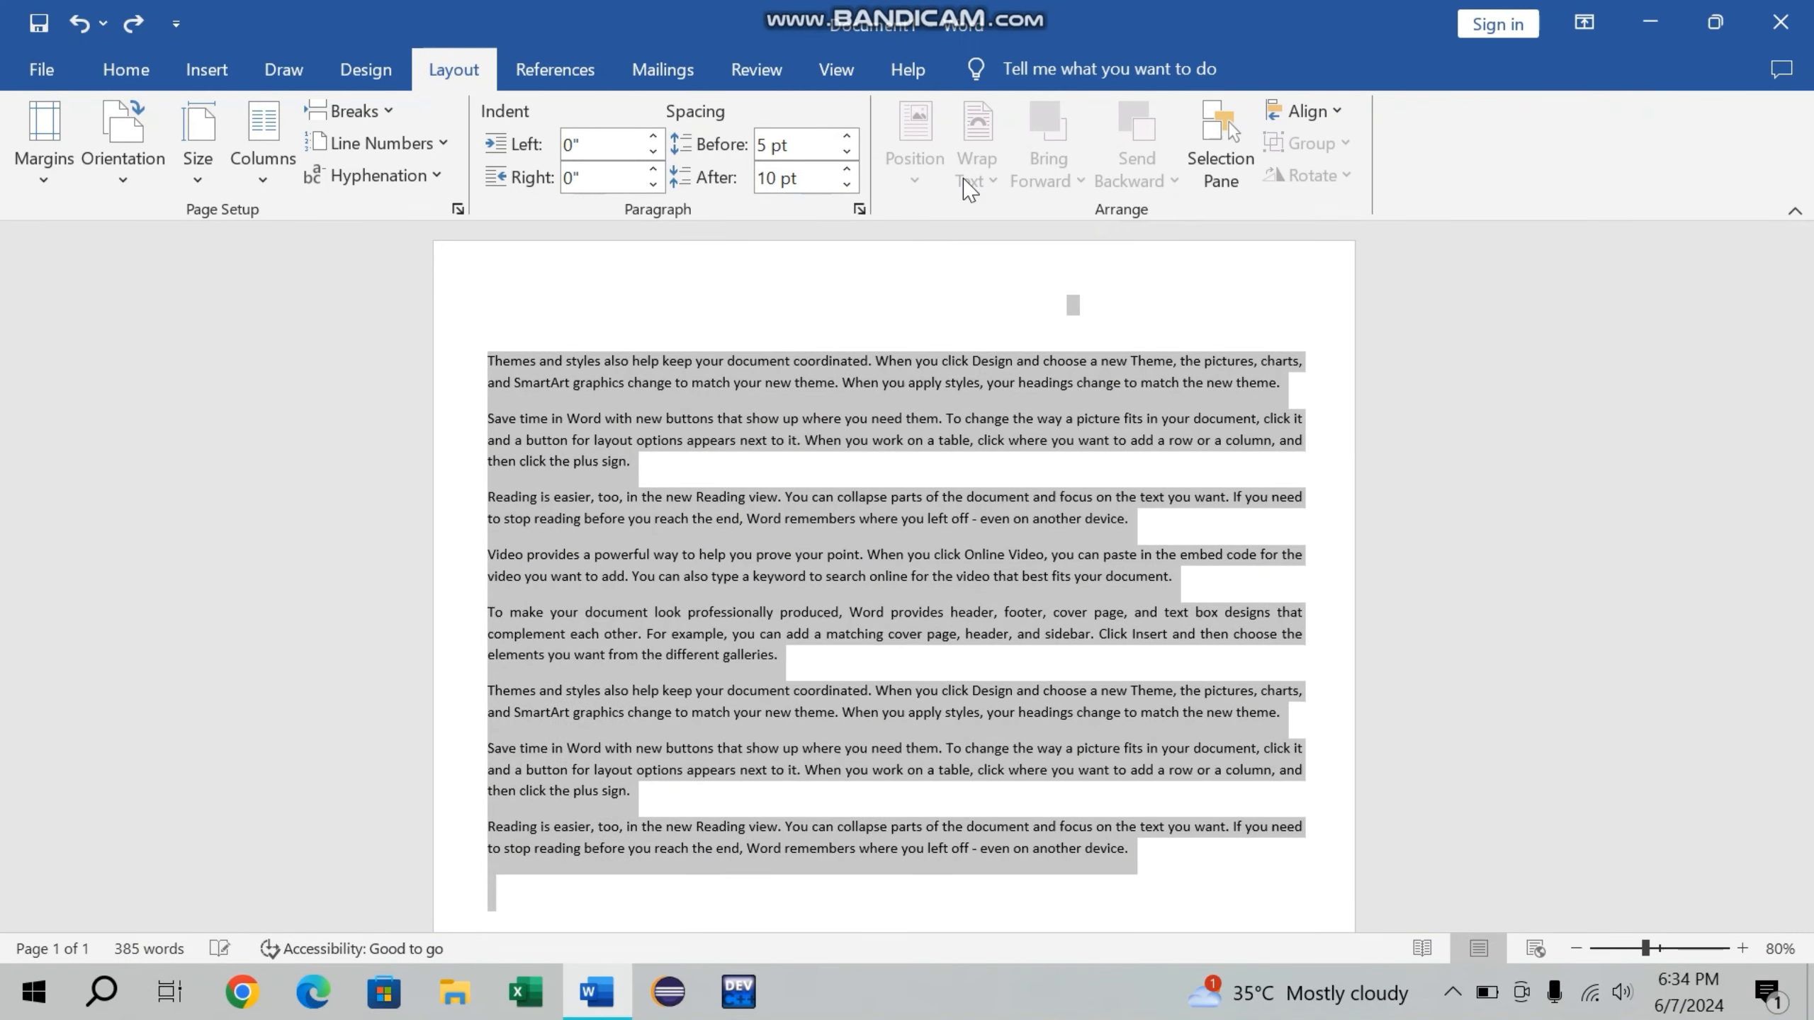
key(ctrl+t)
key(ctrl+t)
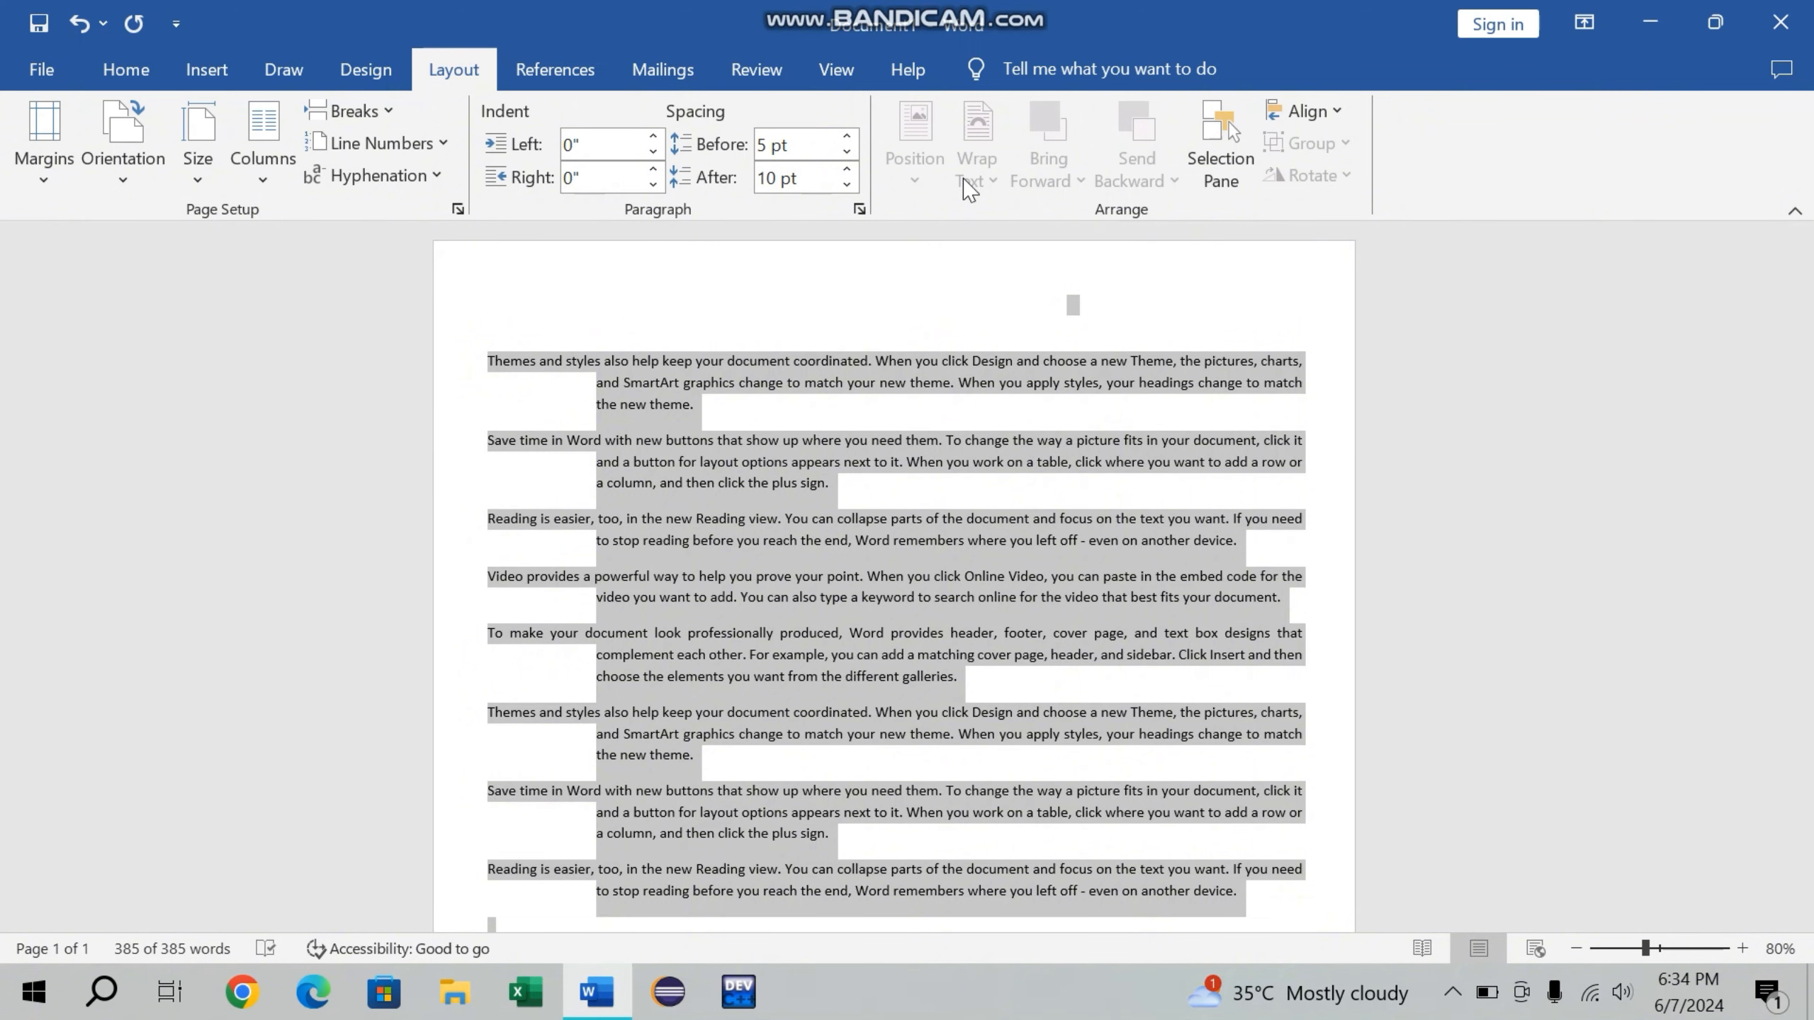
key(ctrl+z)
key(ctrl+z)
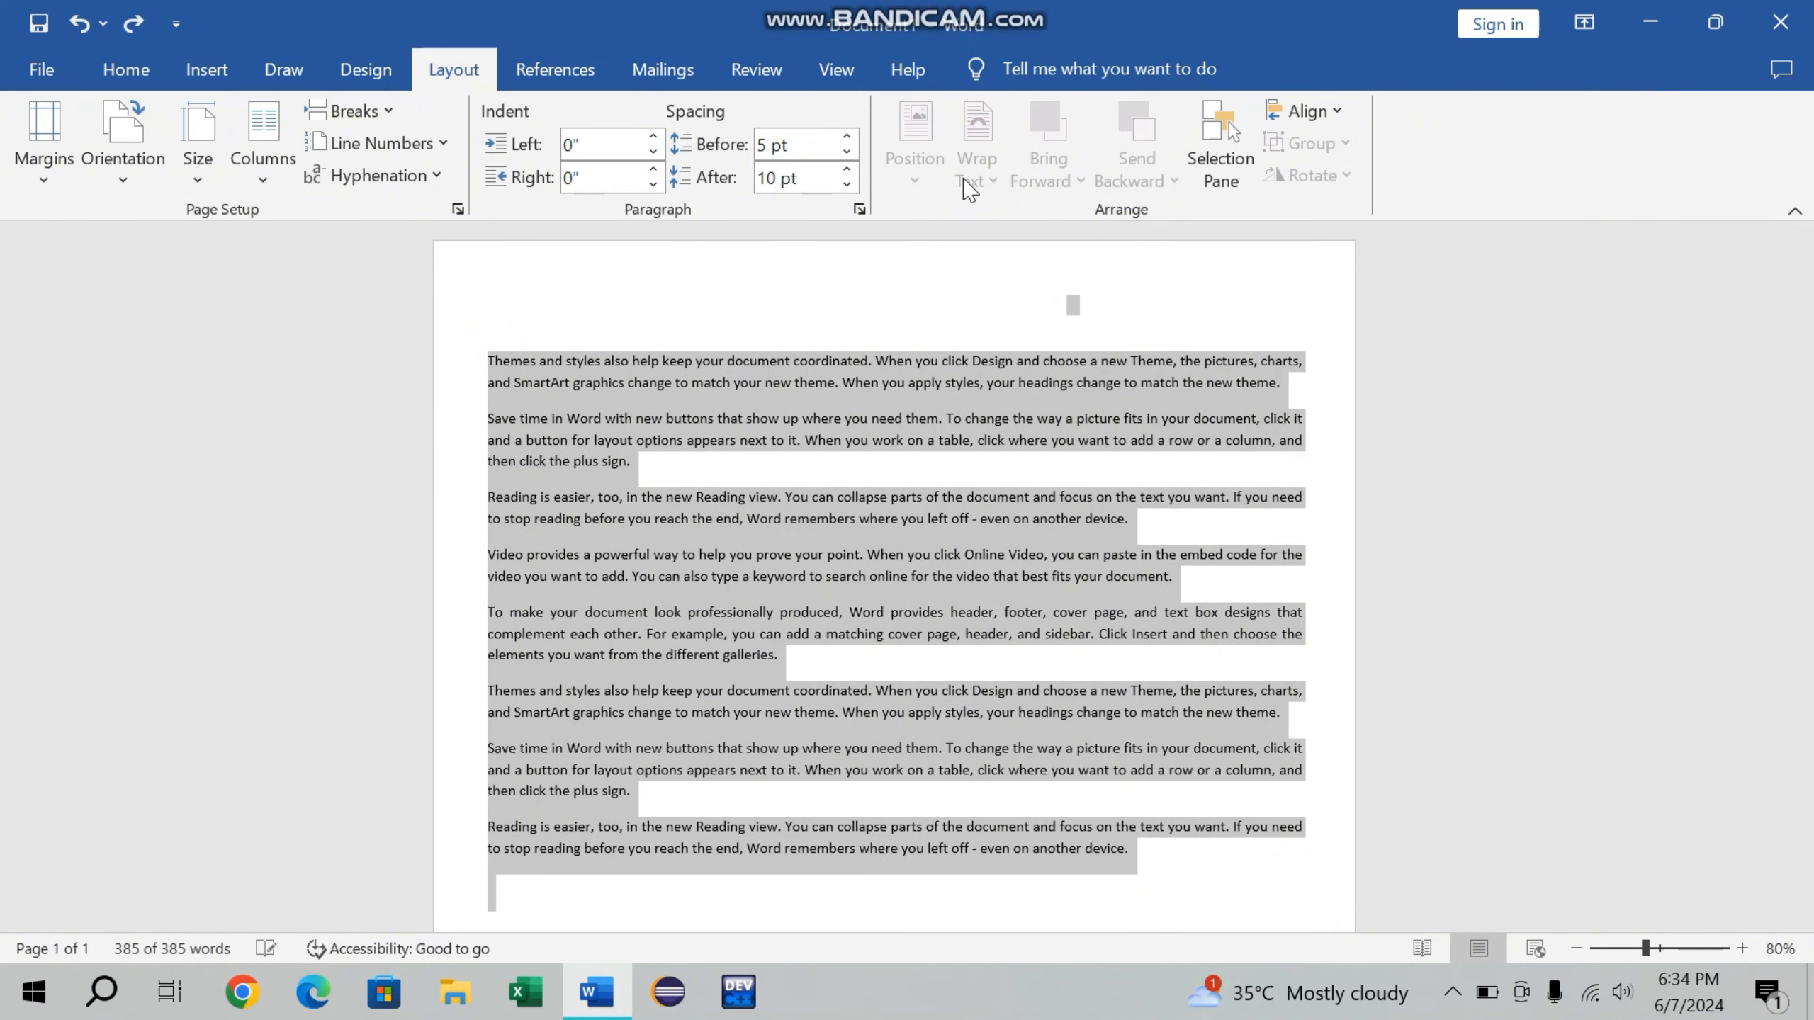
click(961, 289)
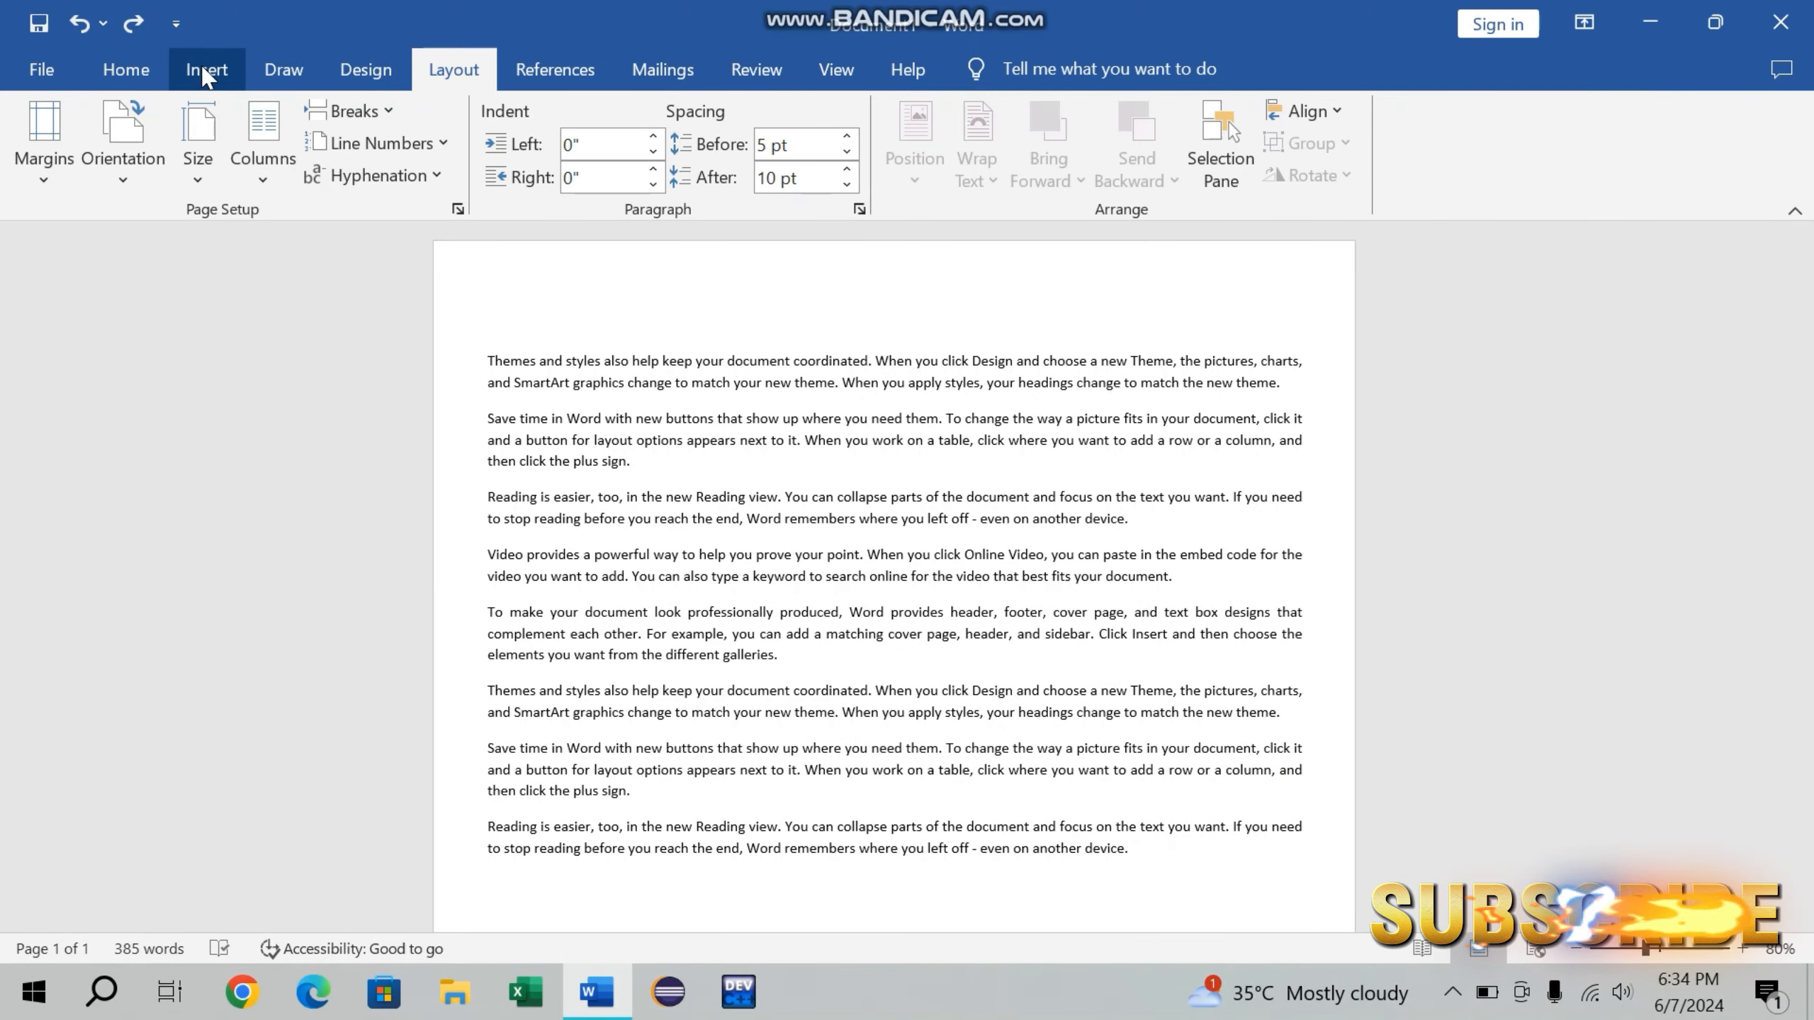
Draw a rectangle about 1.35" high and 1.89" wide over the first paragraphs of the page.
click(203, 69)
click(367, 111)
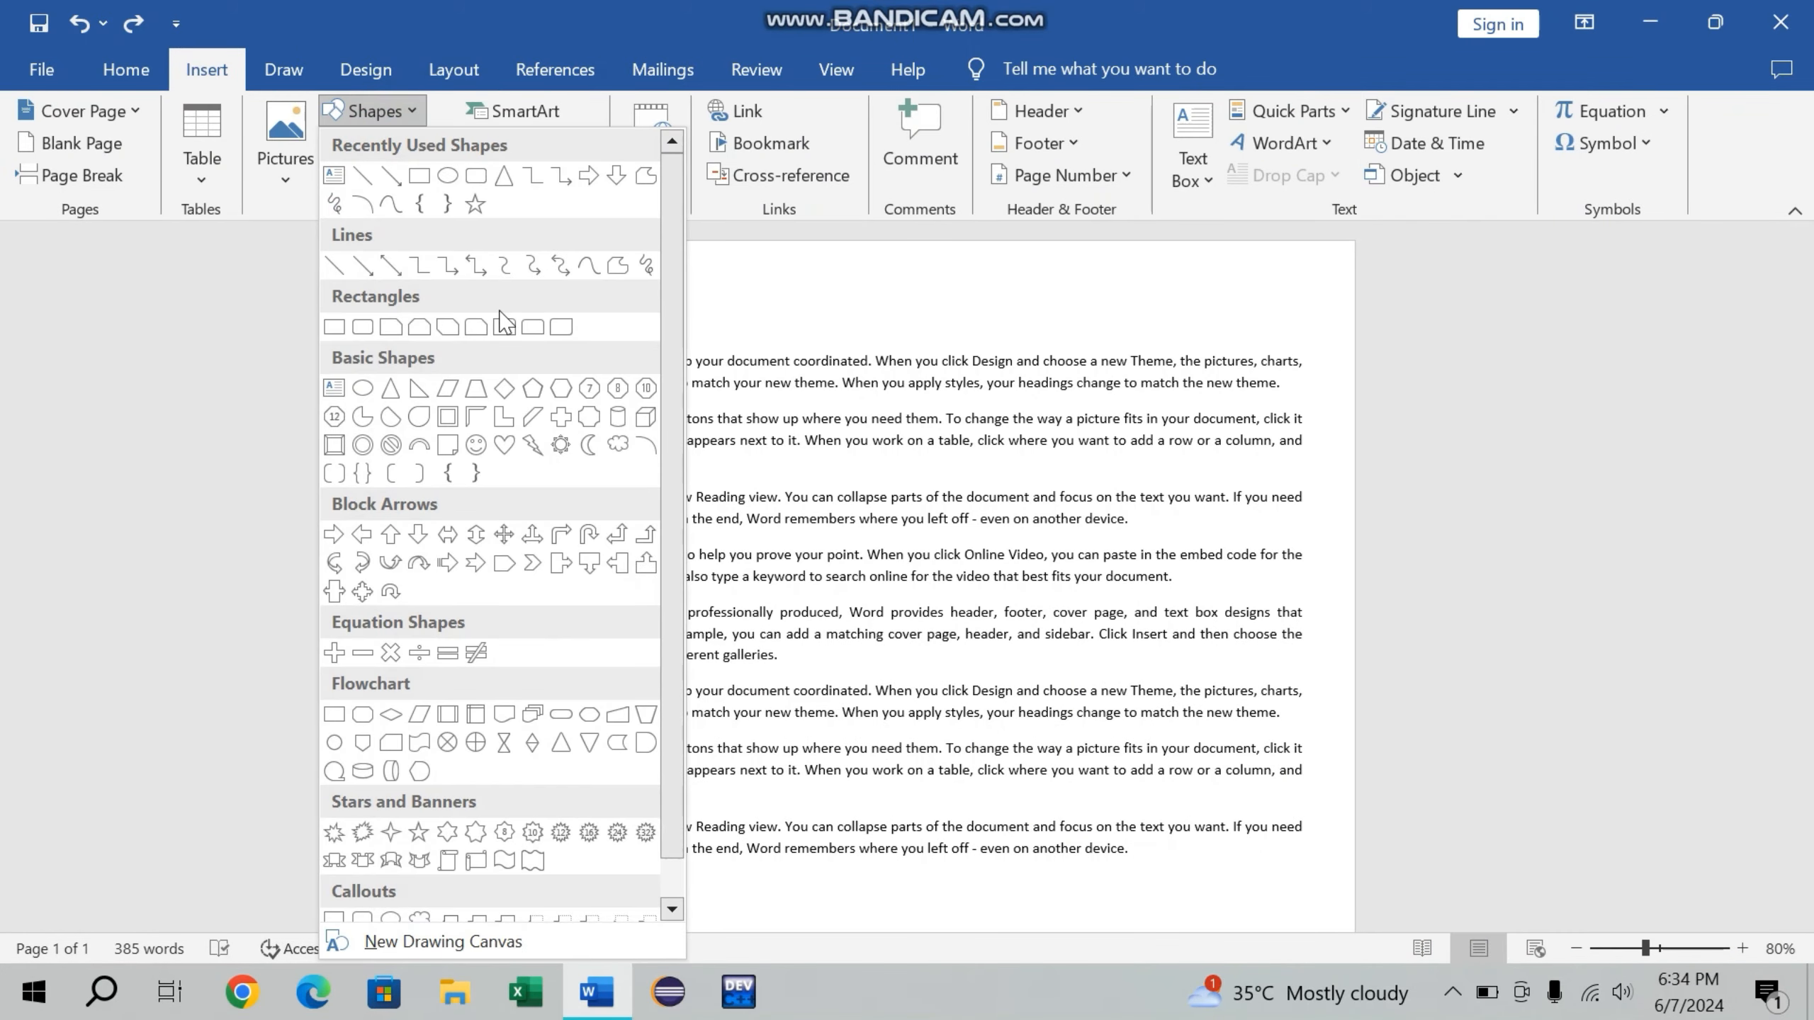
click(419, 175)
drag(603, 356, 808, 503)
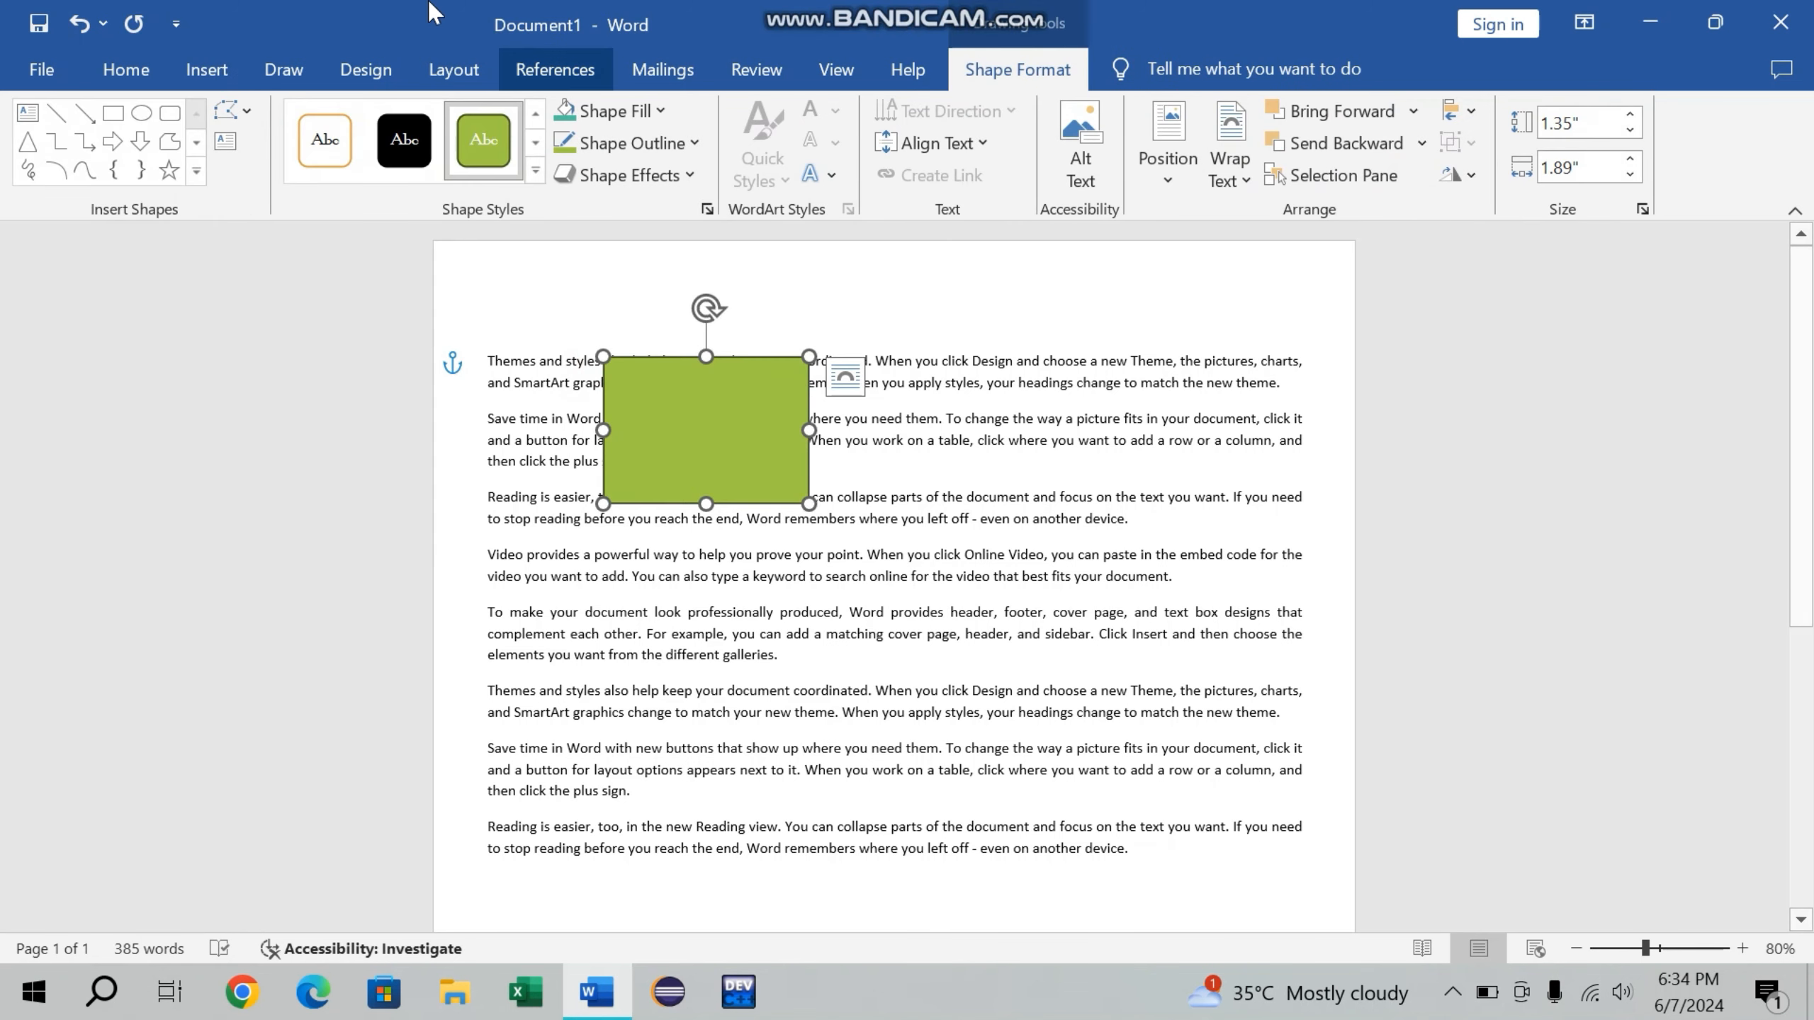
Position the rectangle in the page's top-left corner with text wrapping and choose Square as its wrap style.
click(457, 79)
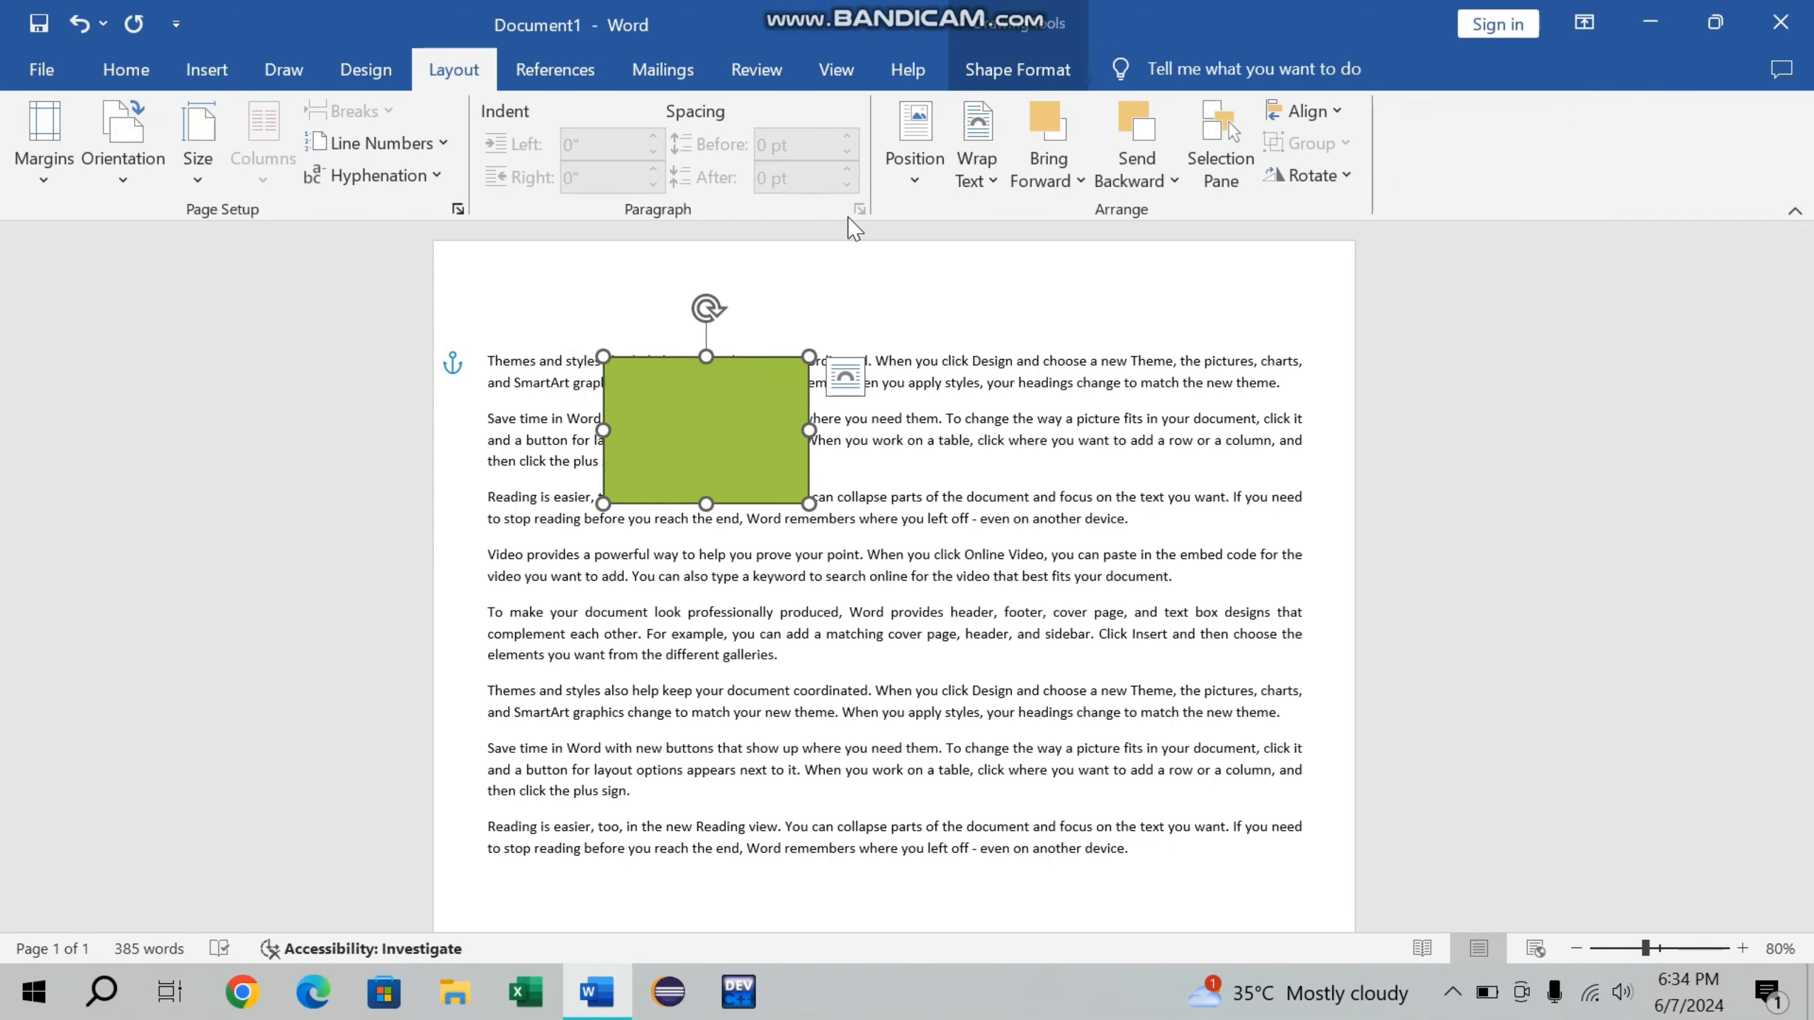
click(929, 150)
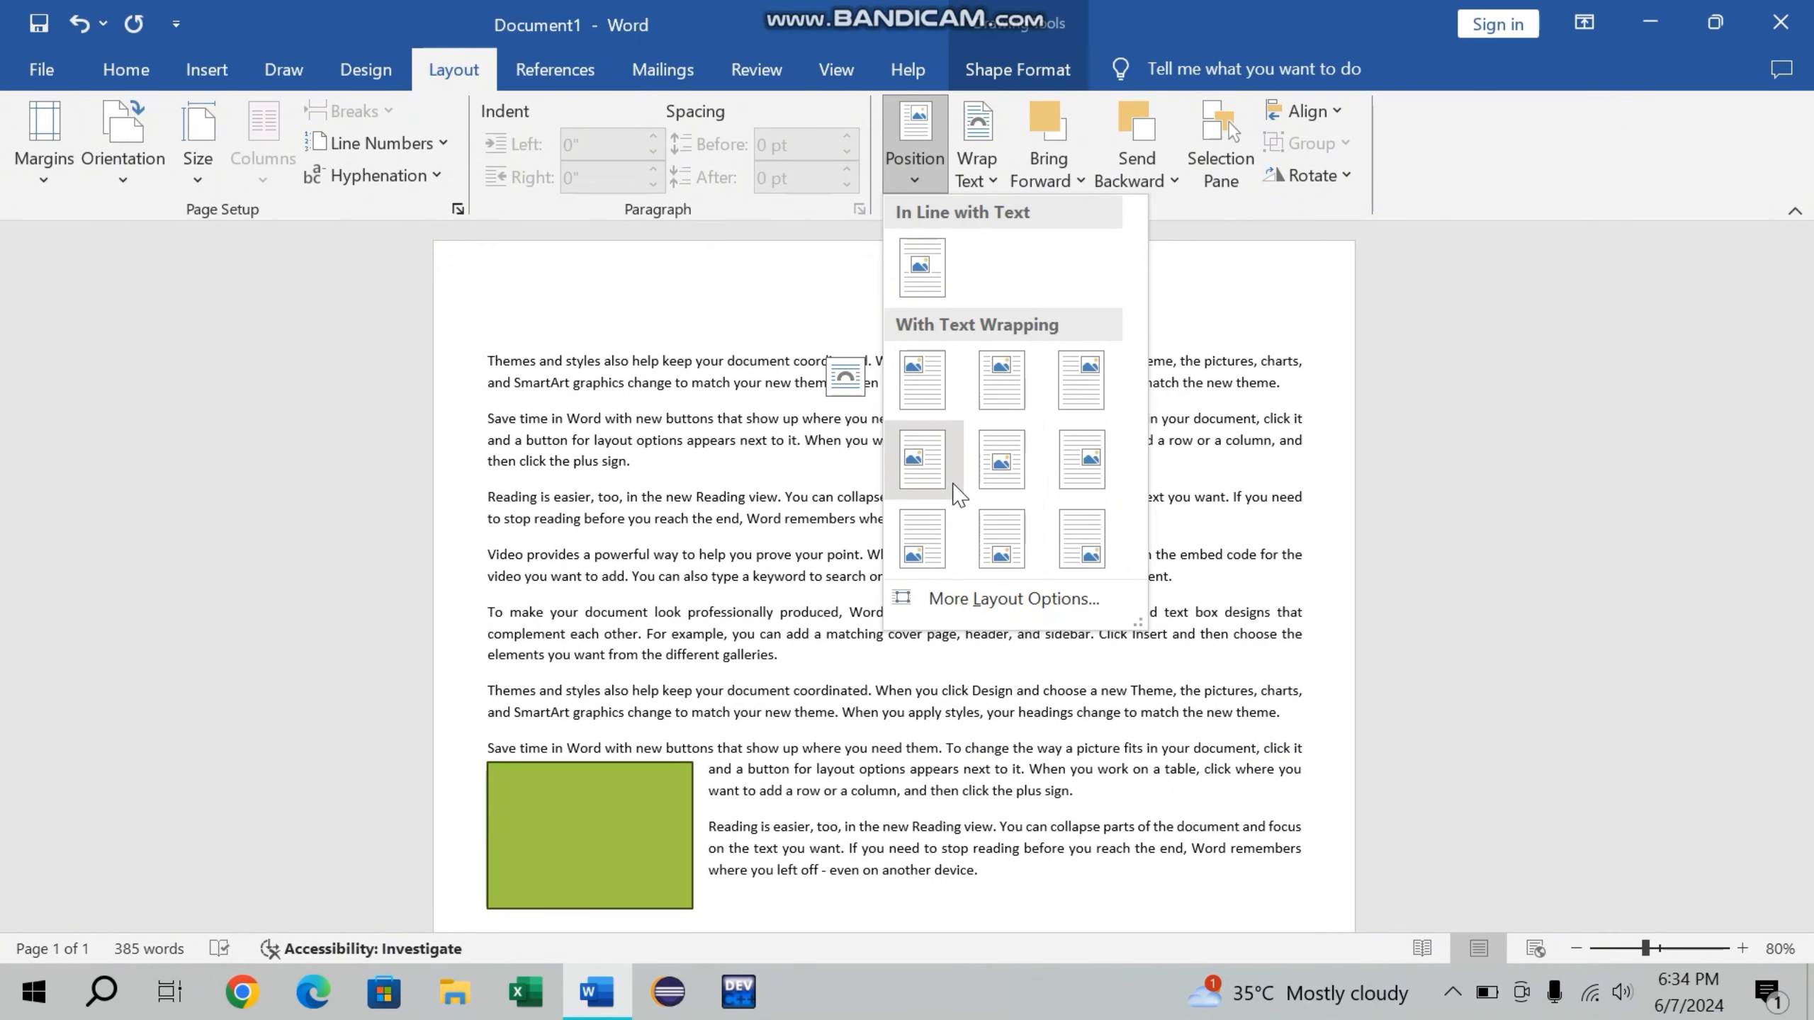
click(926, 400)
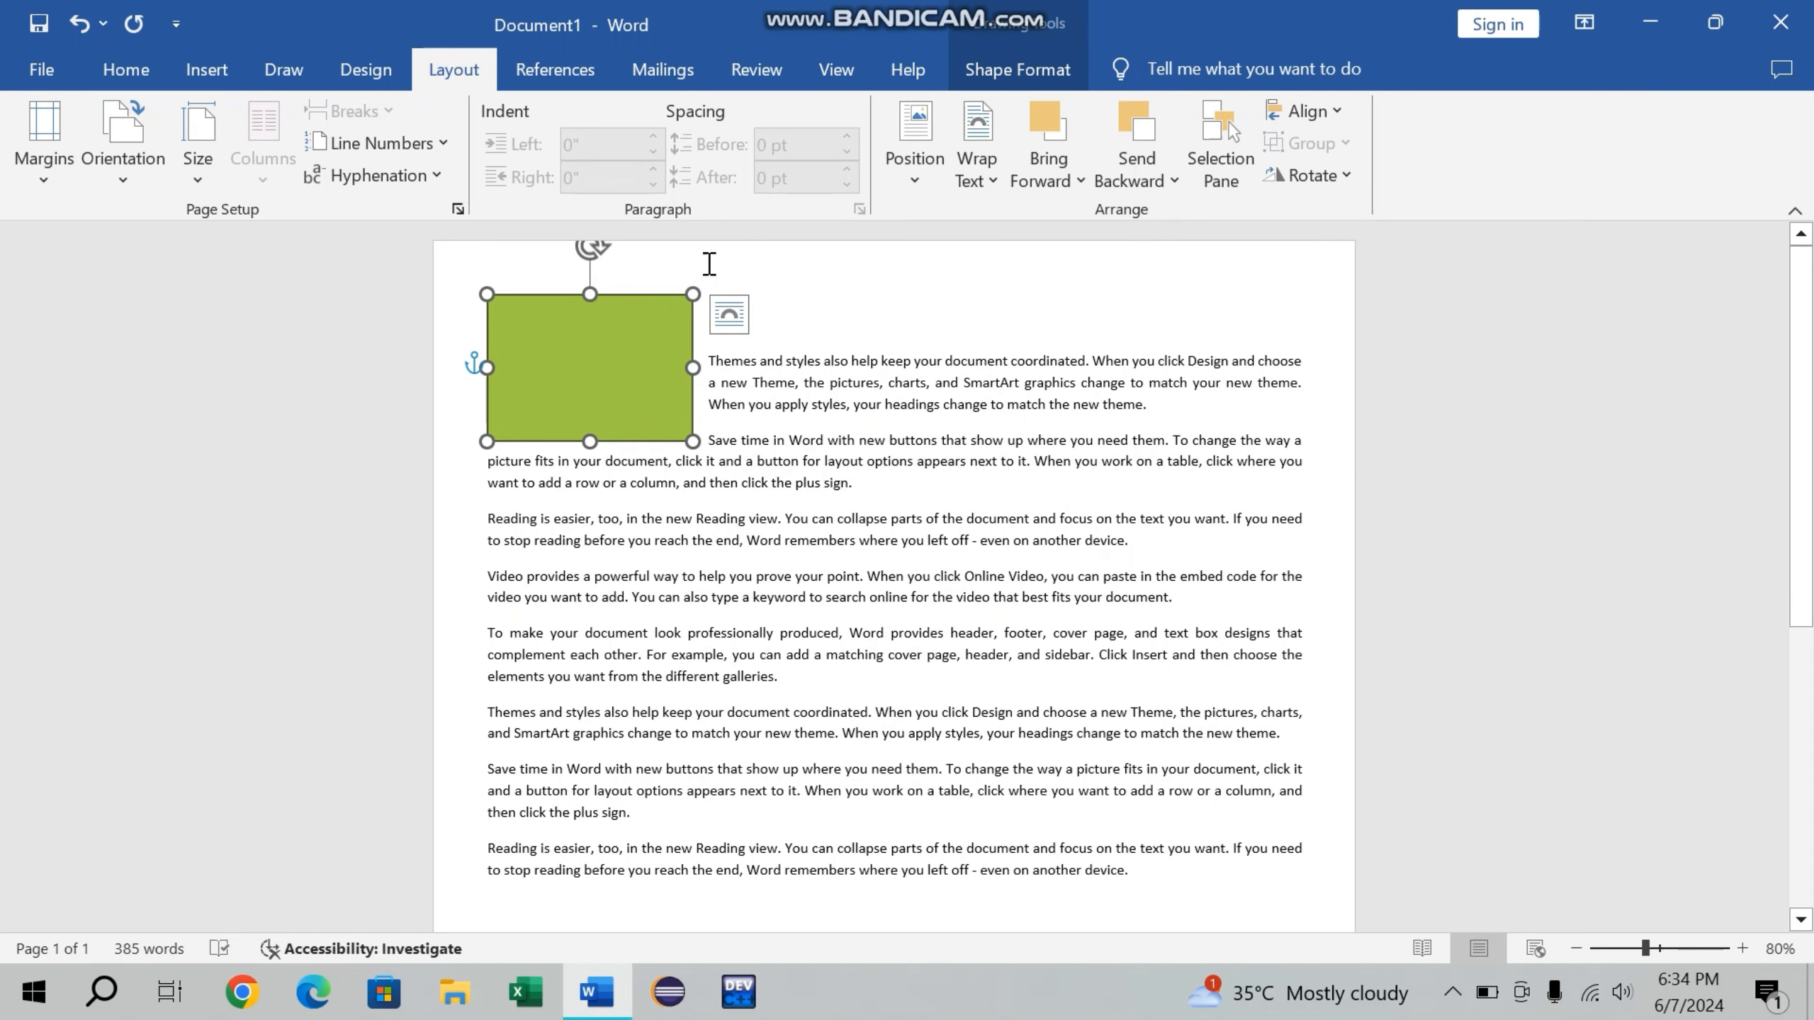
click(986, 182)
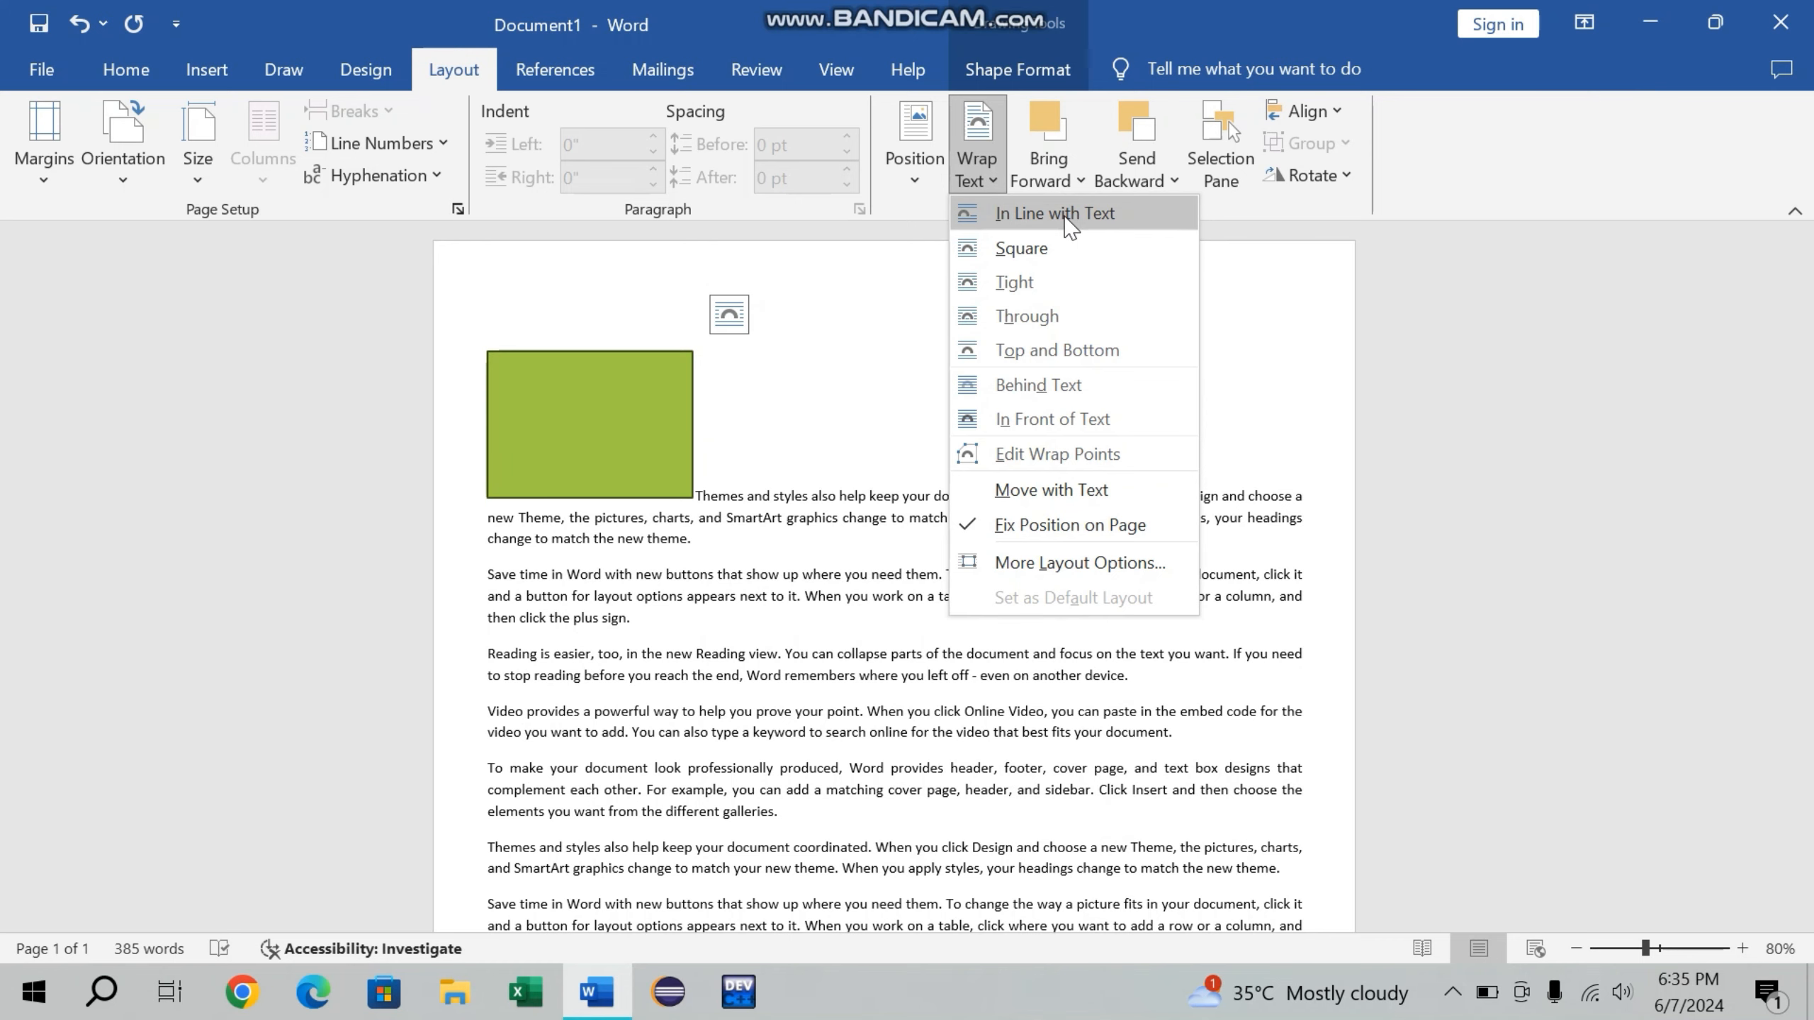
click(1051, 243)
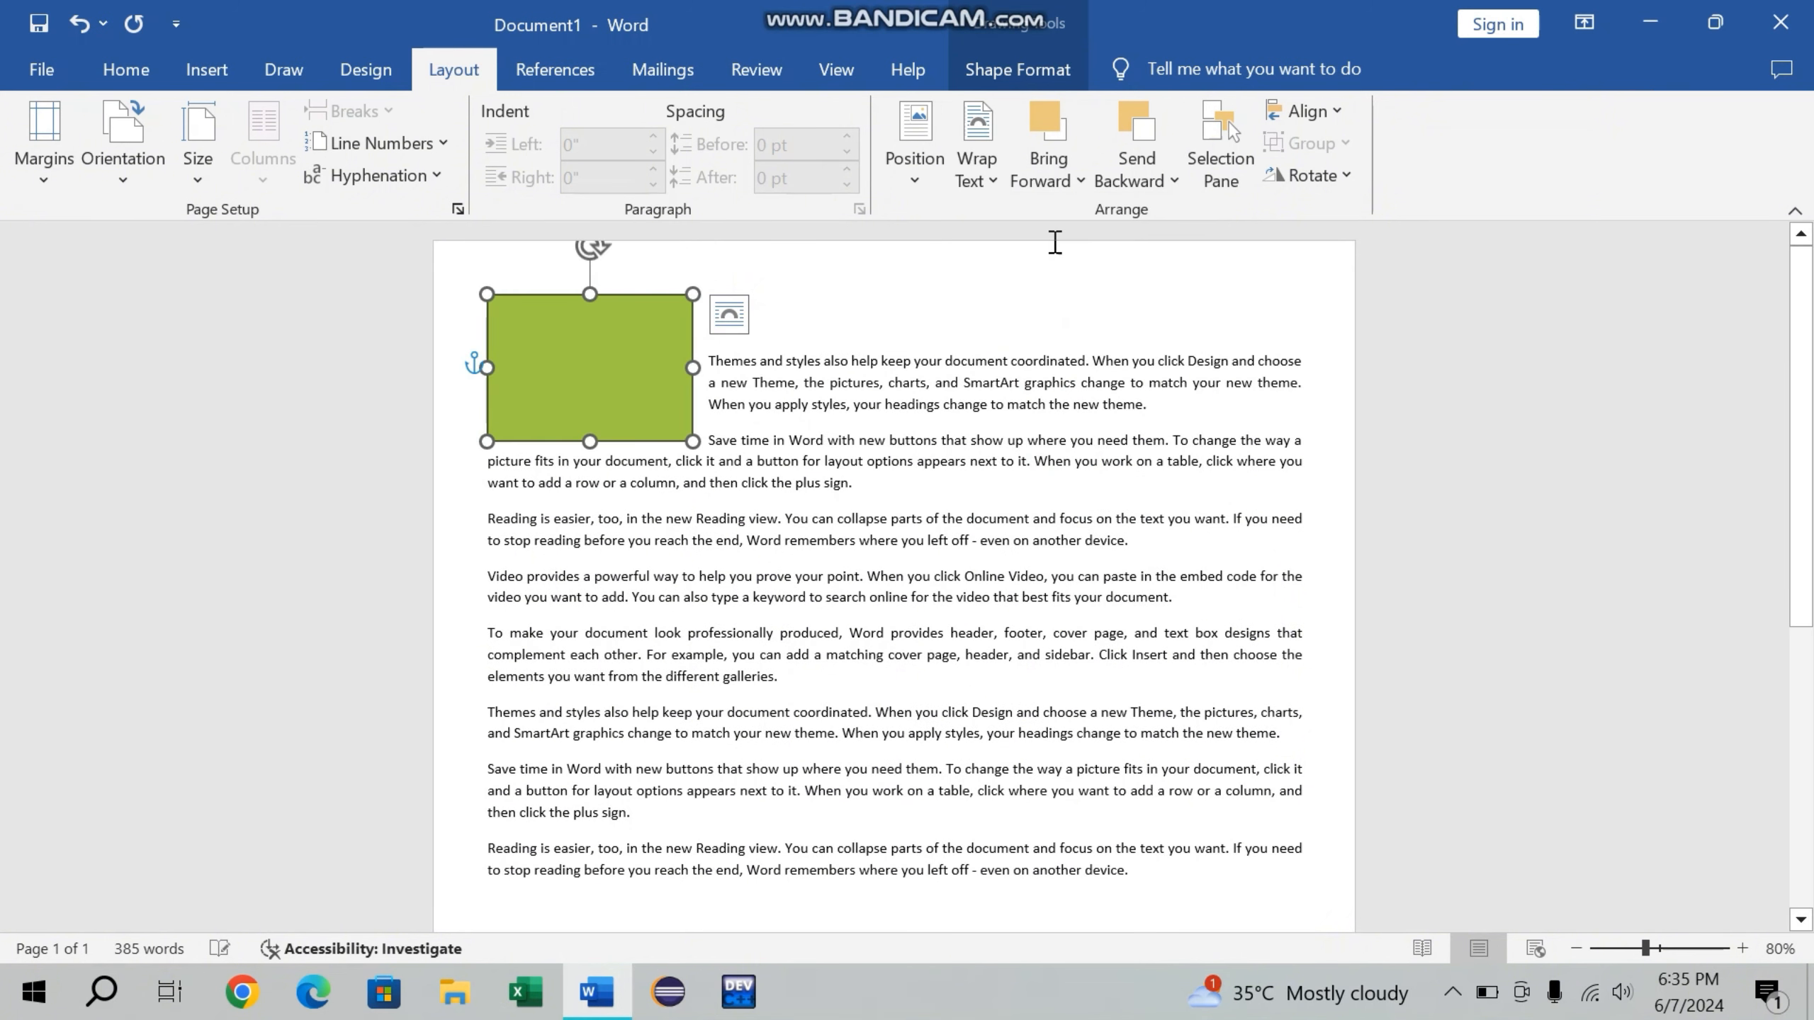
click(1055, 165)
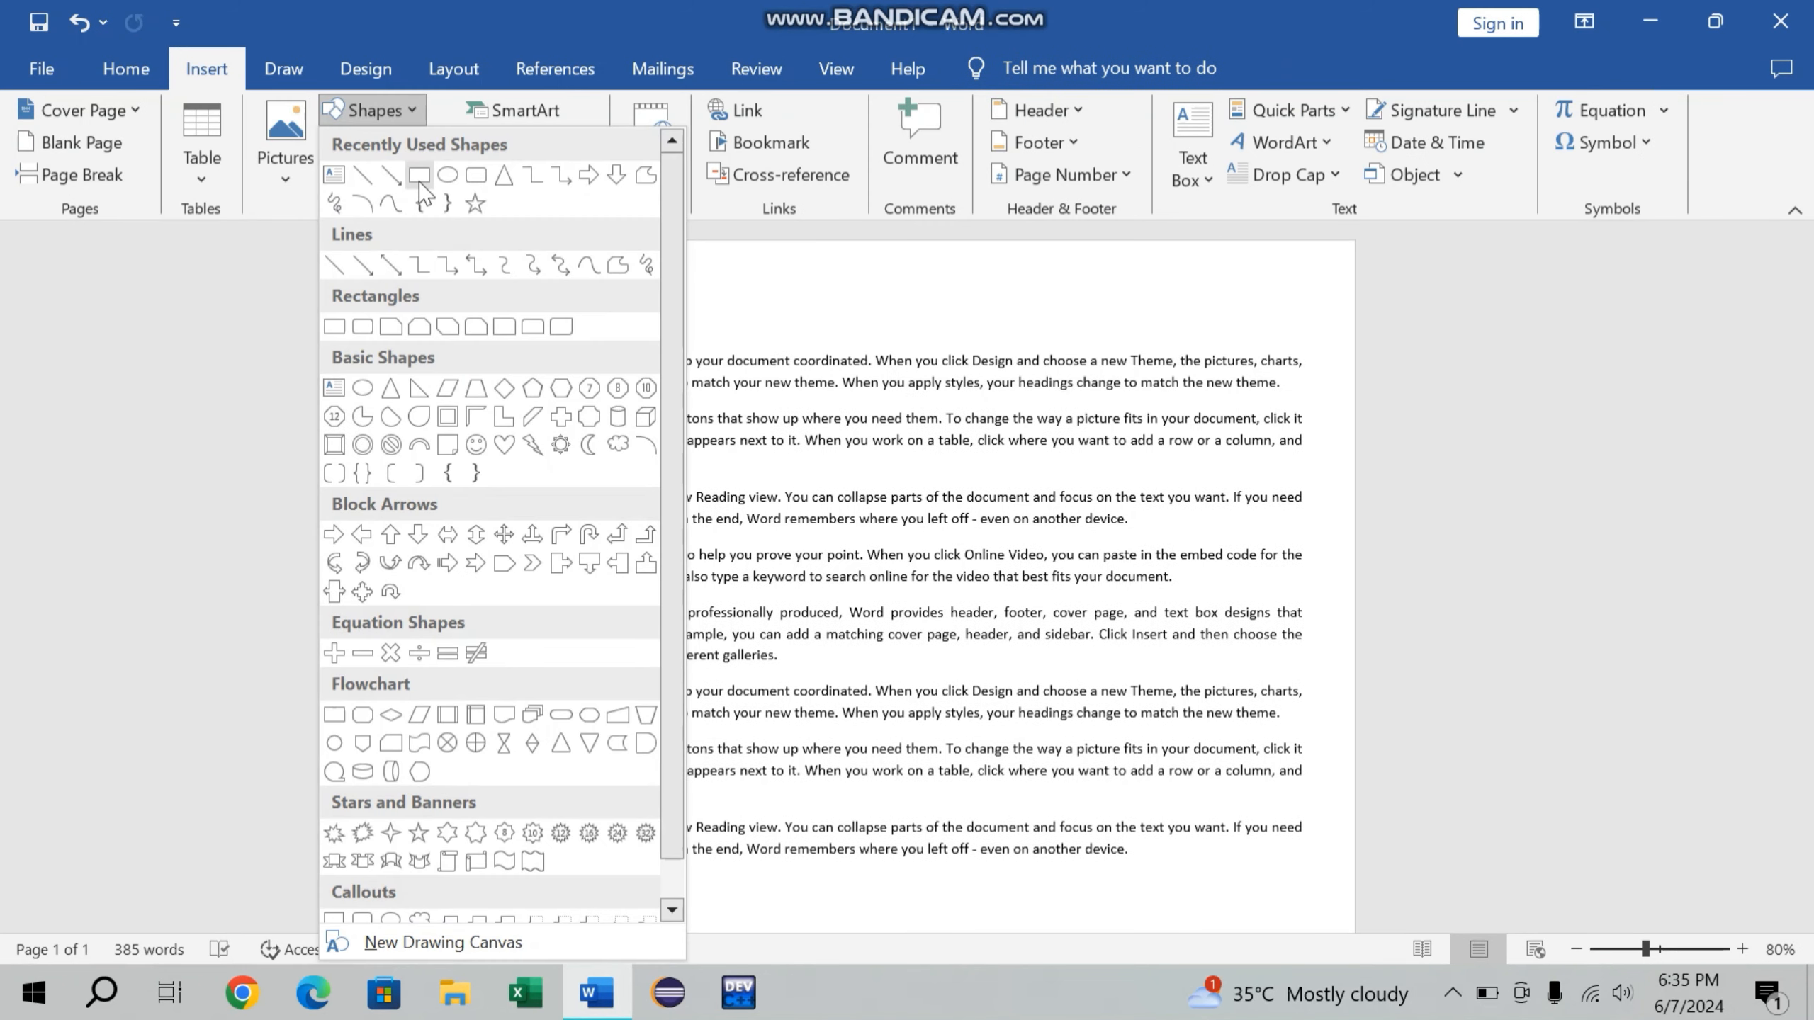
Draw a rectangle about 1.61" high and 2.66" wide over the middle paragraphs and move it further left.
click(422, 177)
drag(737, 497, 1028, 674)
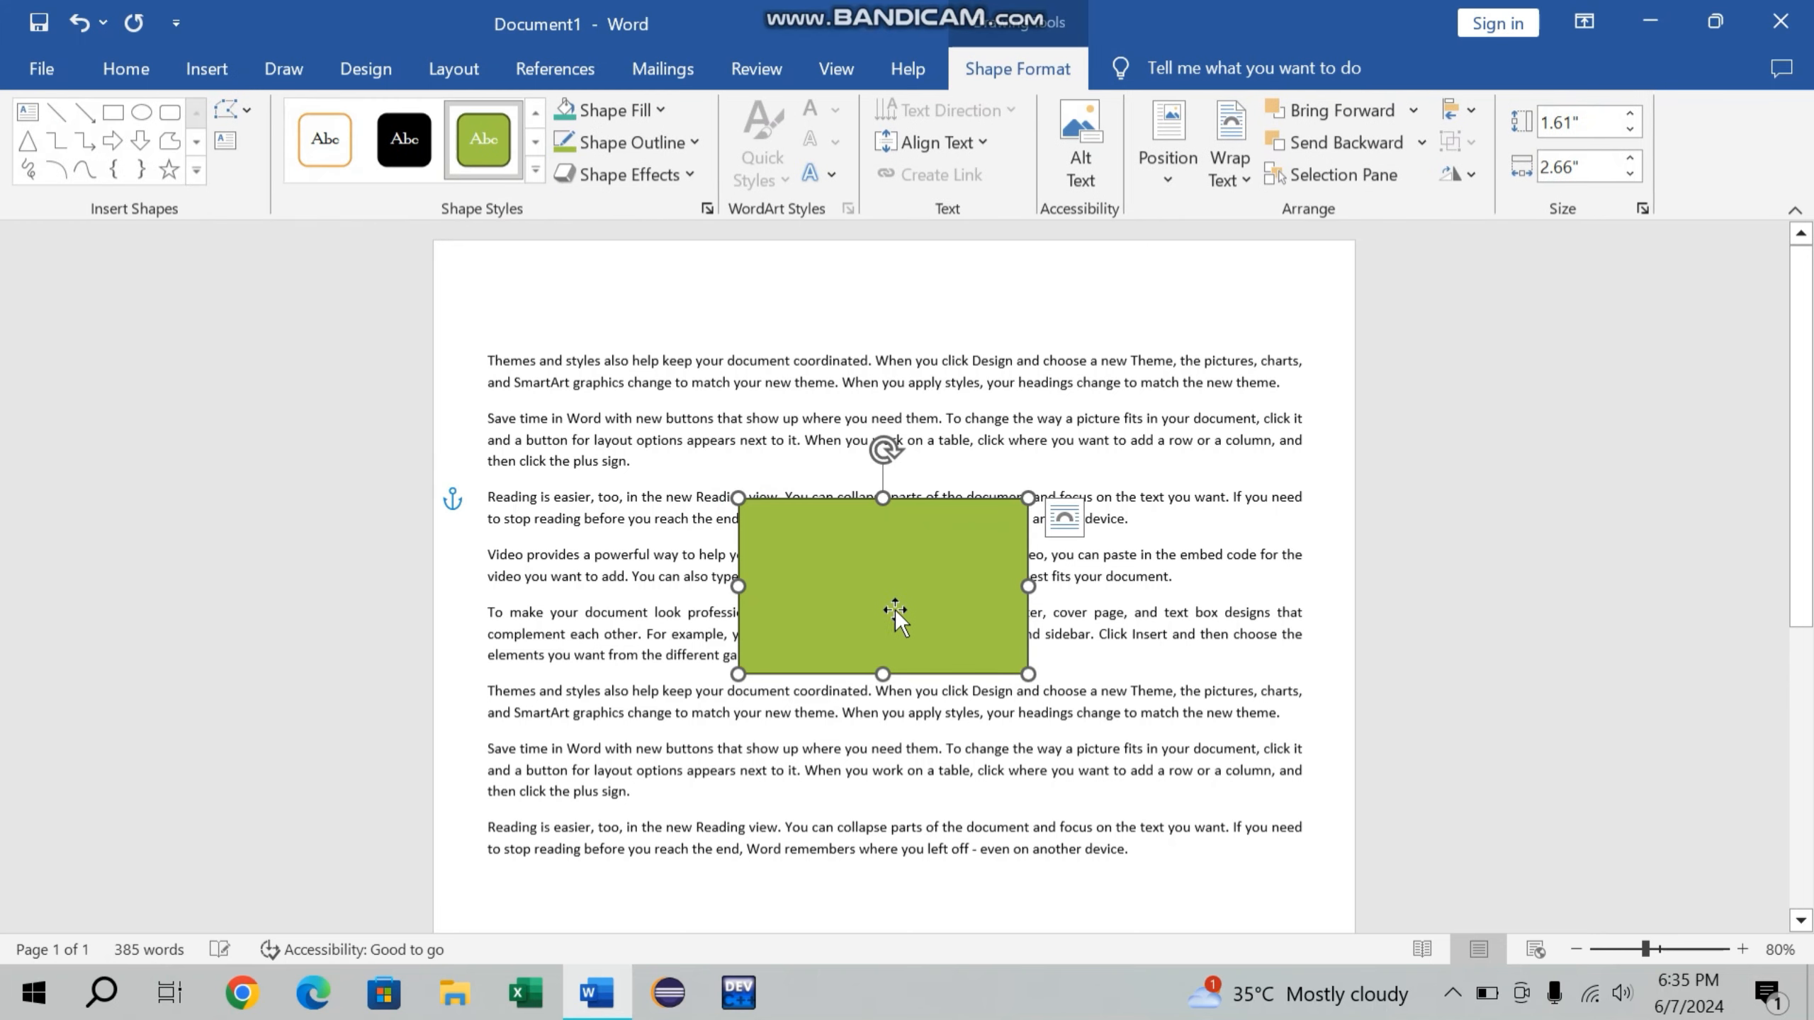
click(861, 558)
drag(802, 565, 736, 564)
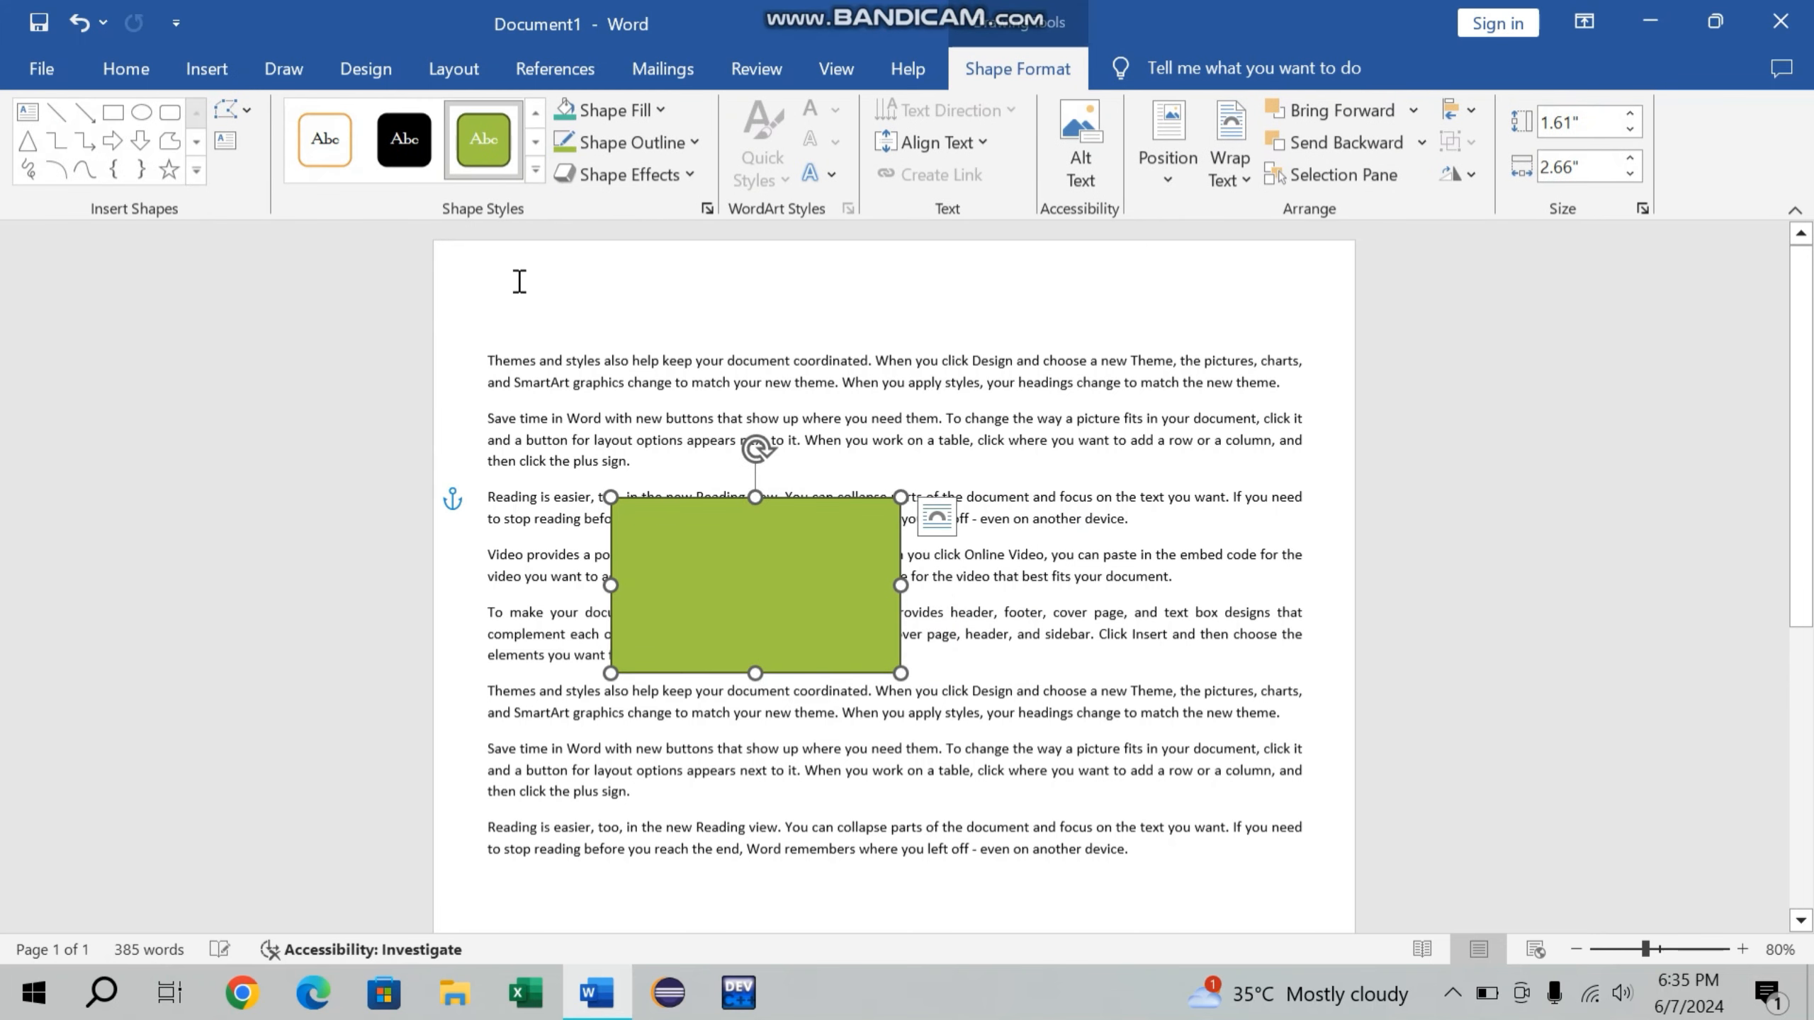
Draw an oval about 2.13" high and 2.91" wide overlapping the right side of the rectangle.
click(207, 71)
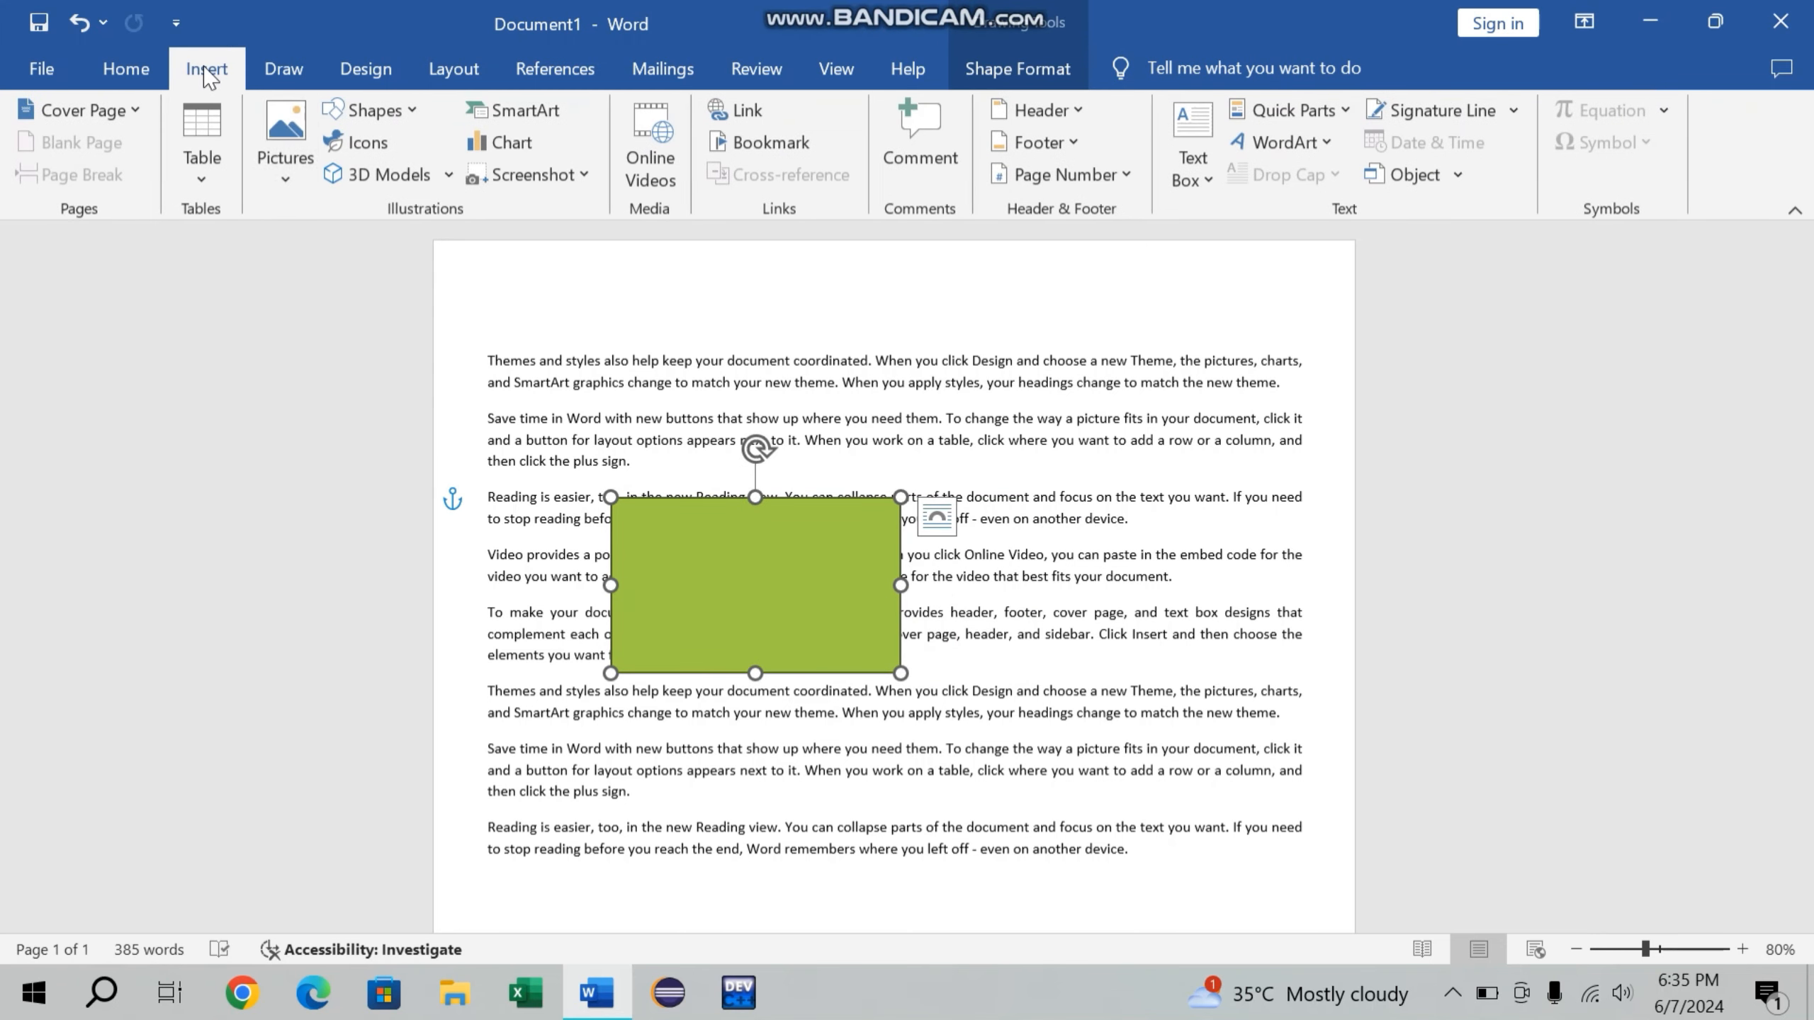
click(363, 84)
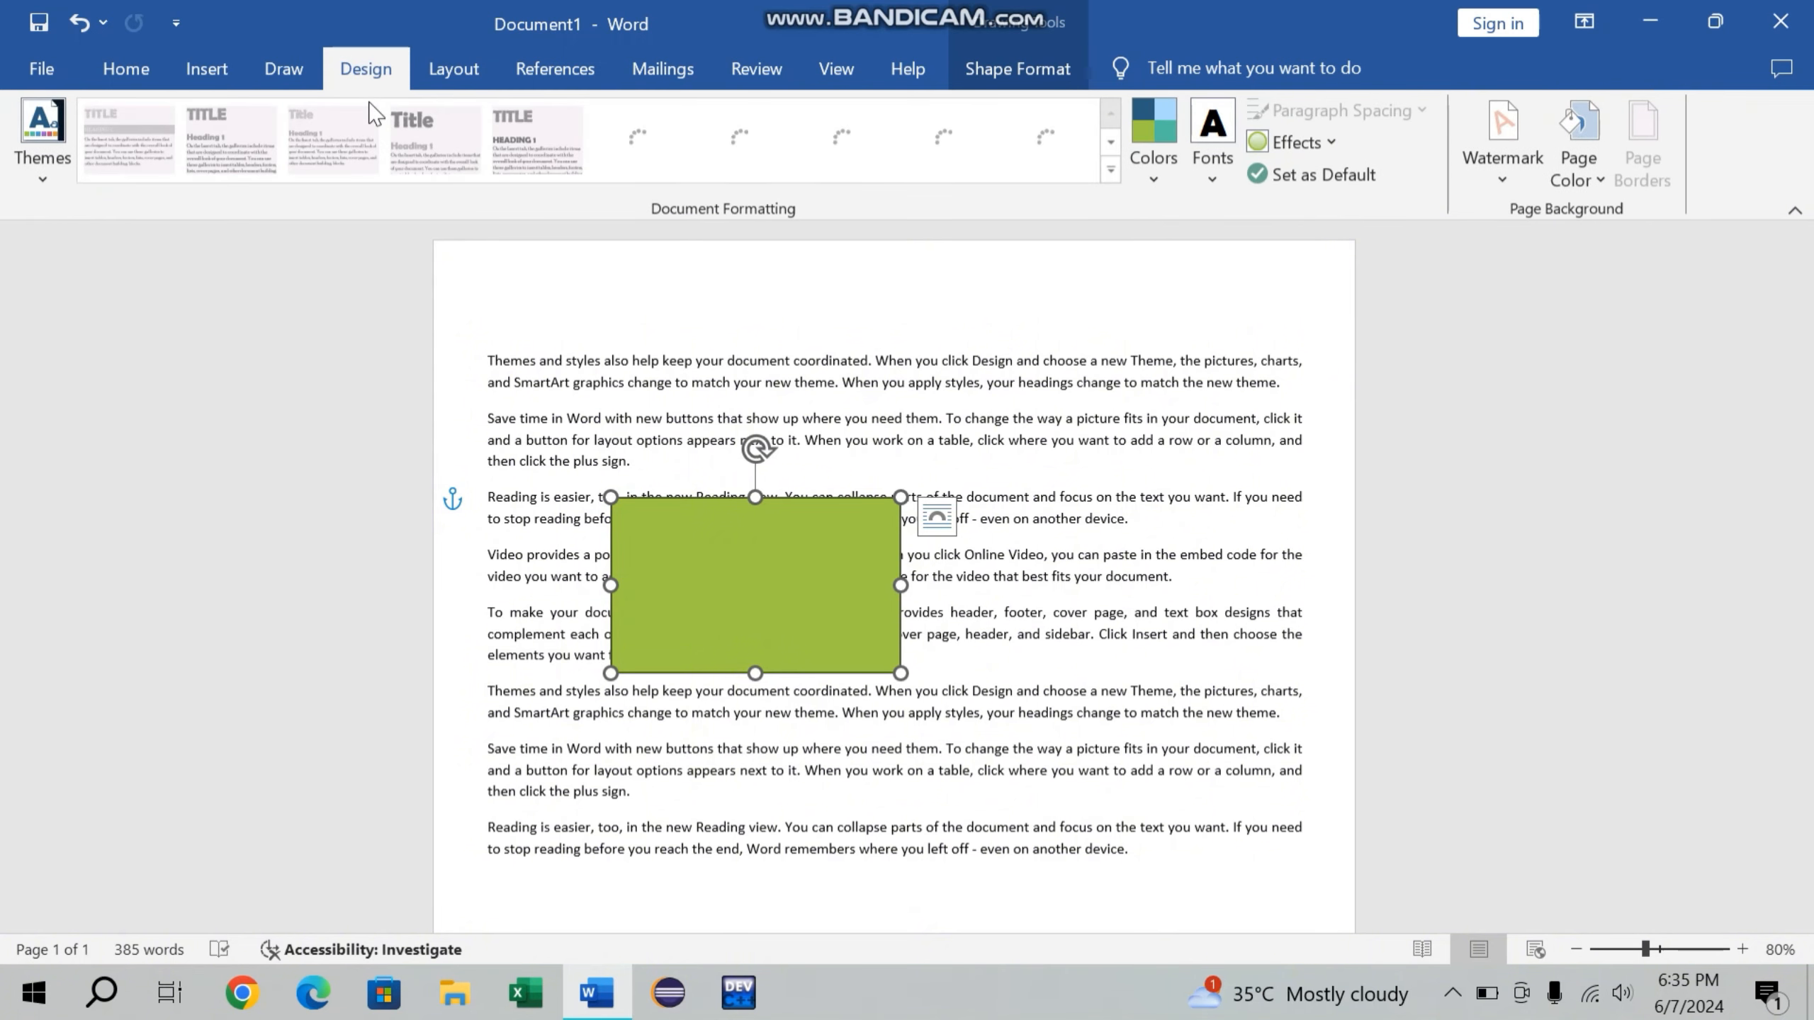
click(226, 57)
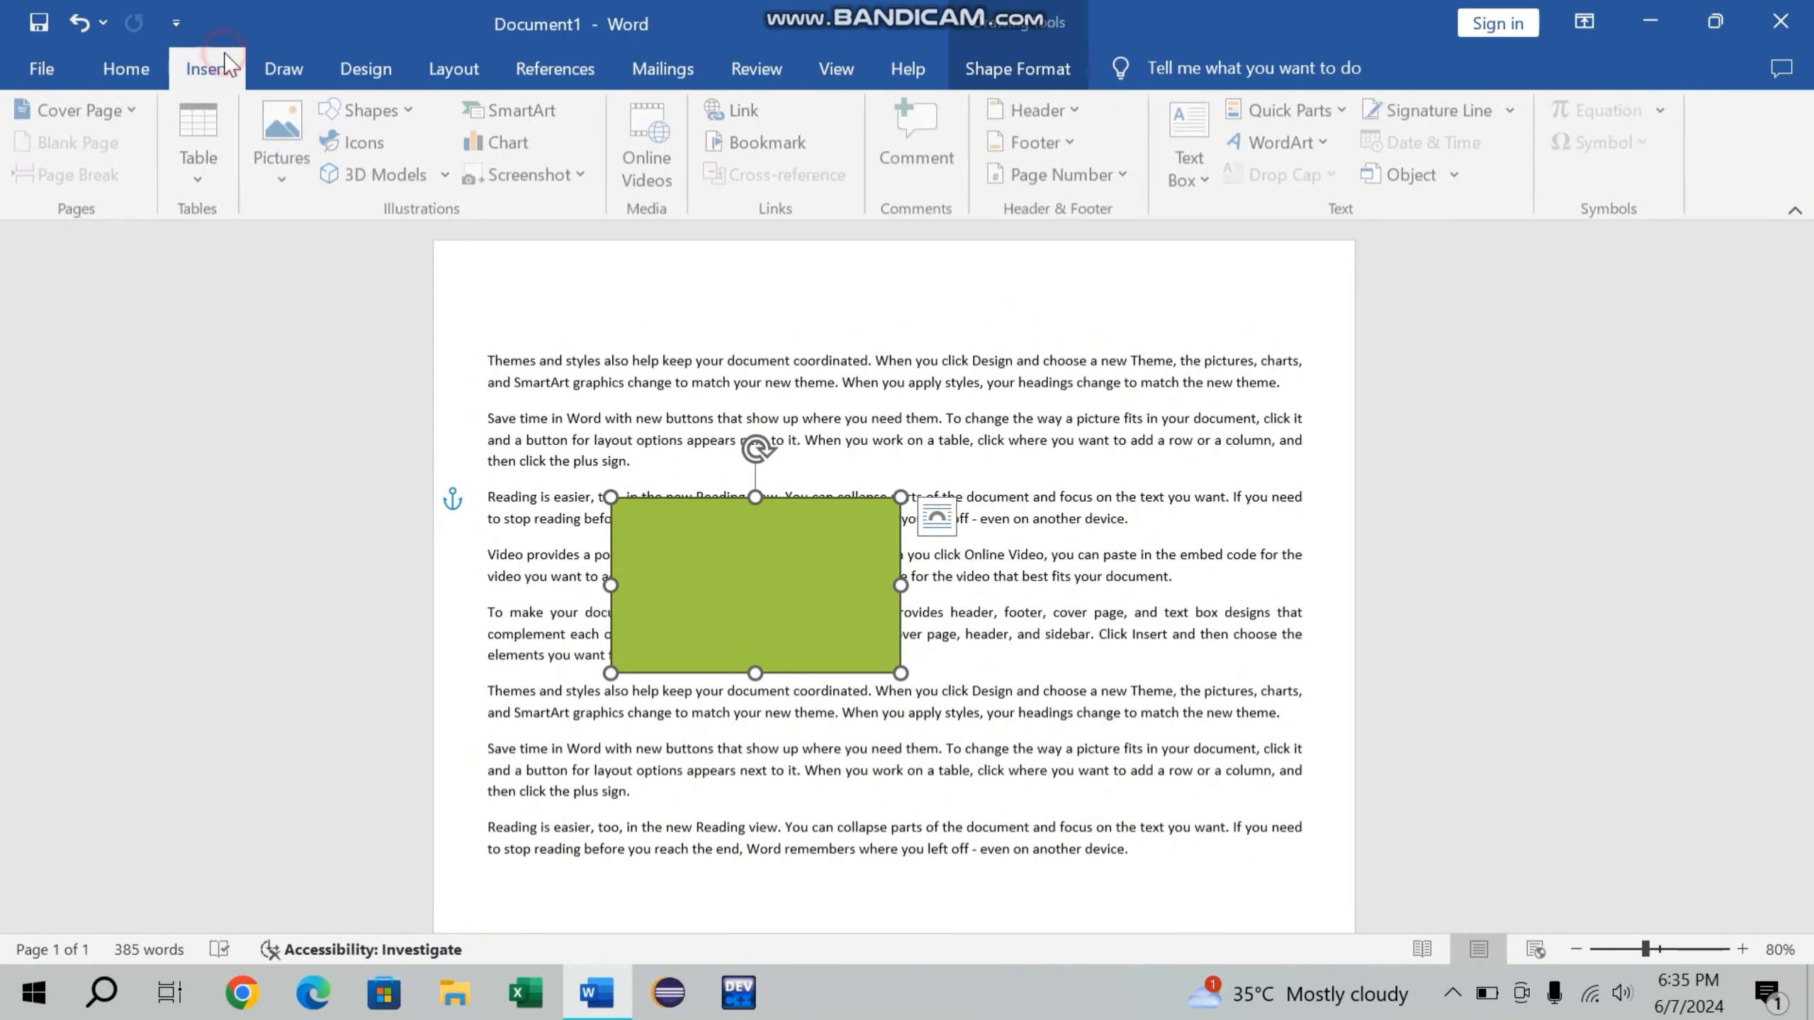
click(392, 116)
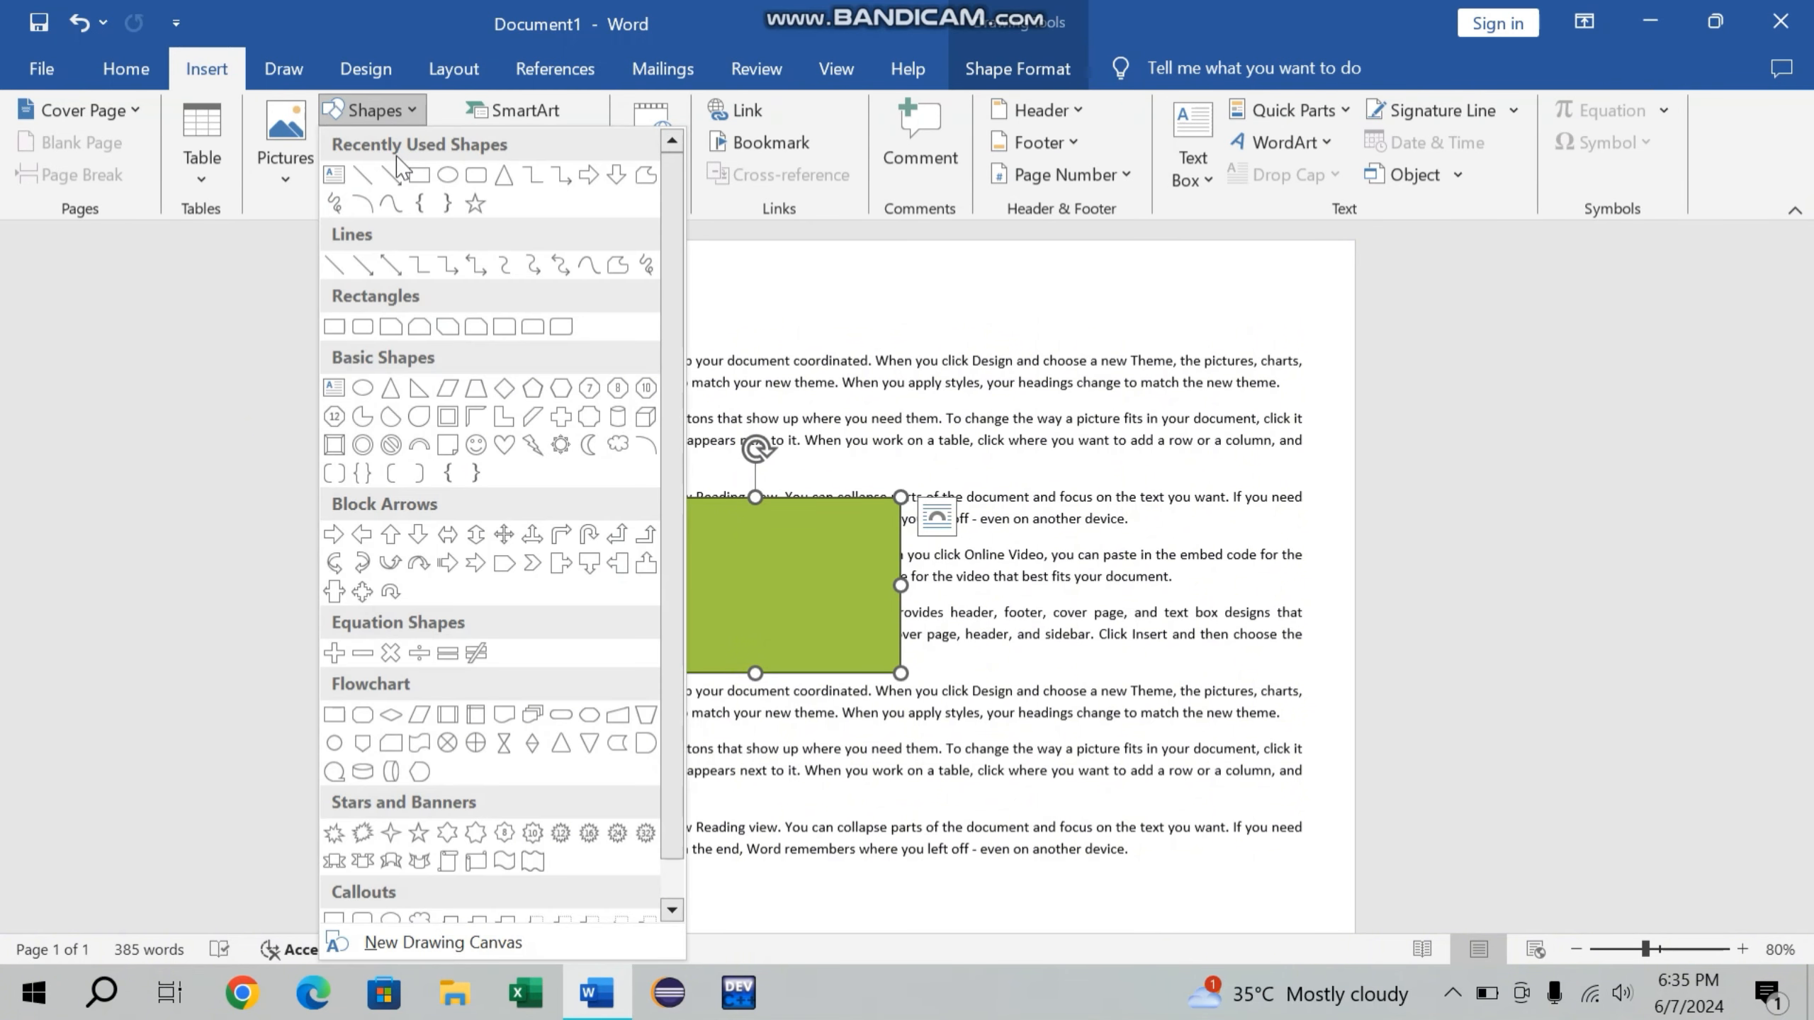
click(448, 175)
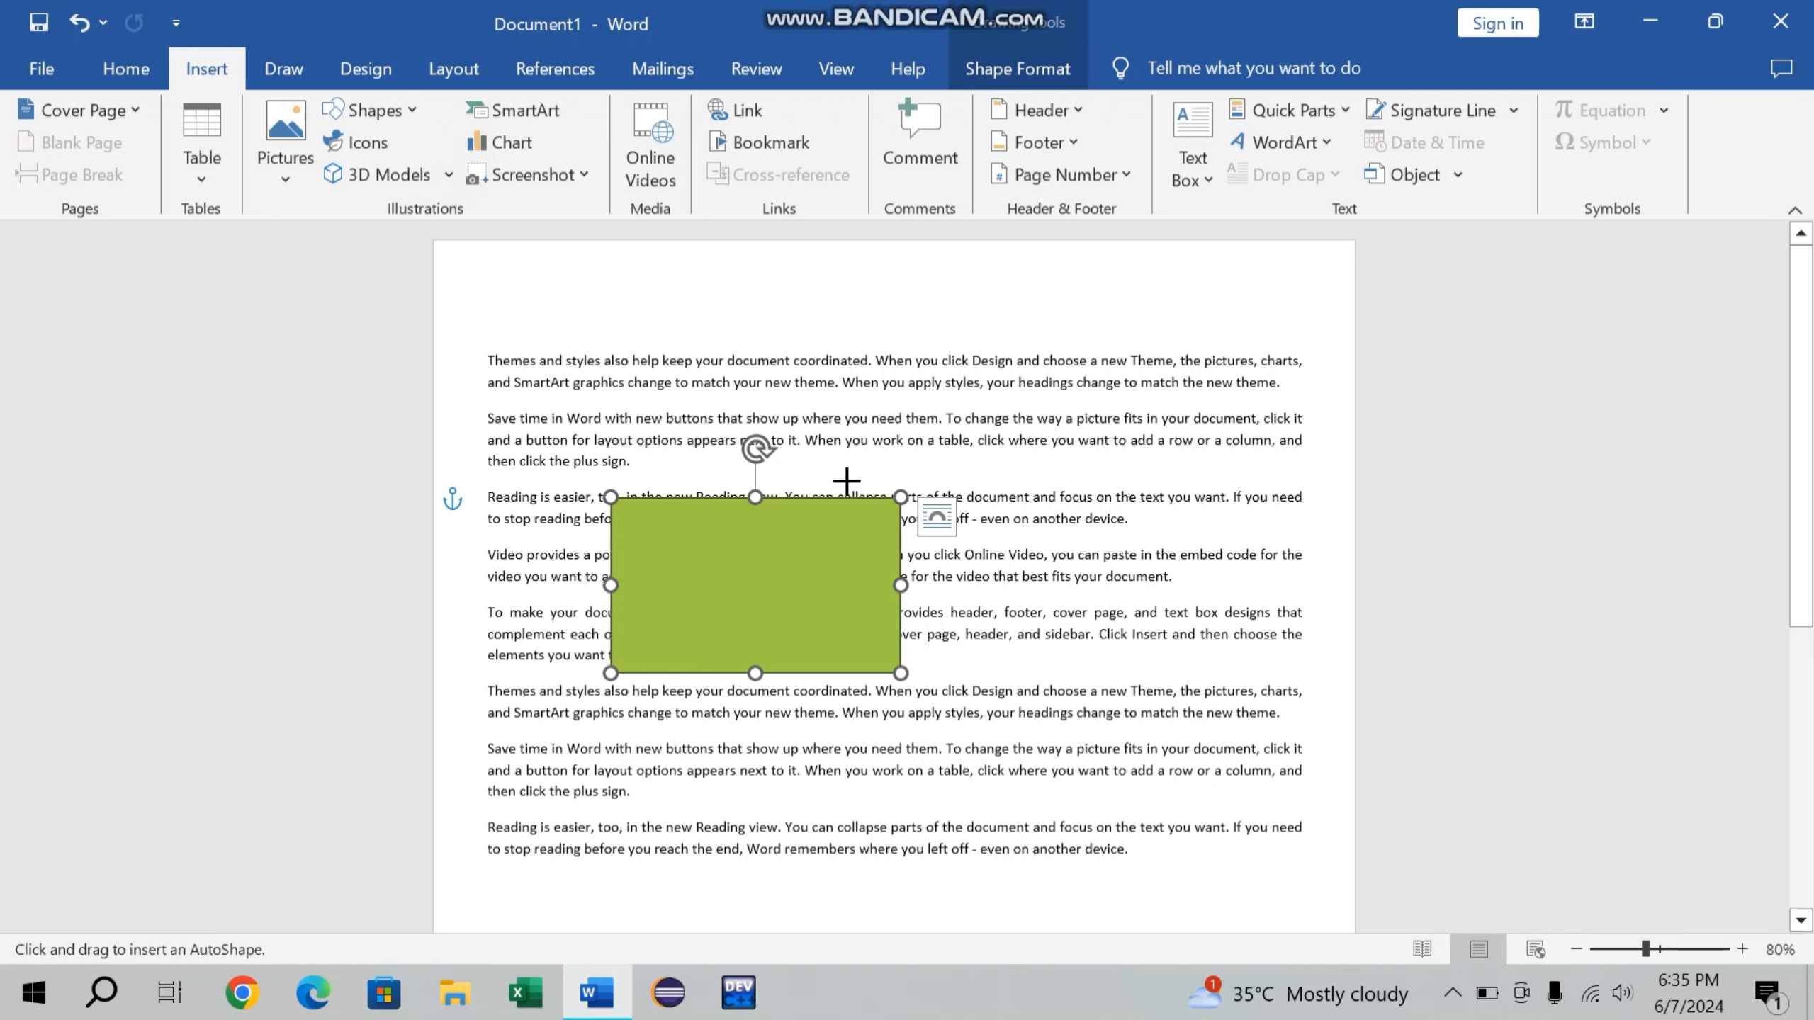
drag(845, 479, 1163, 712)
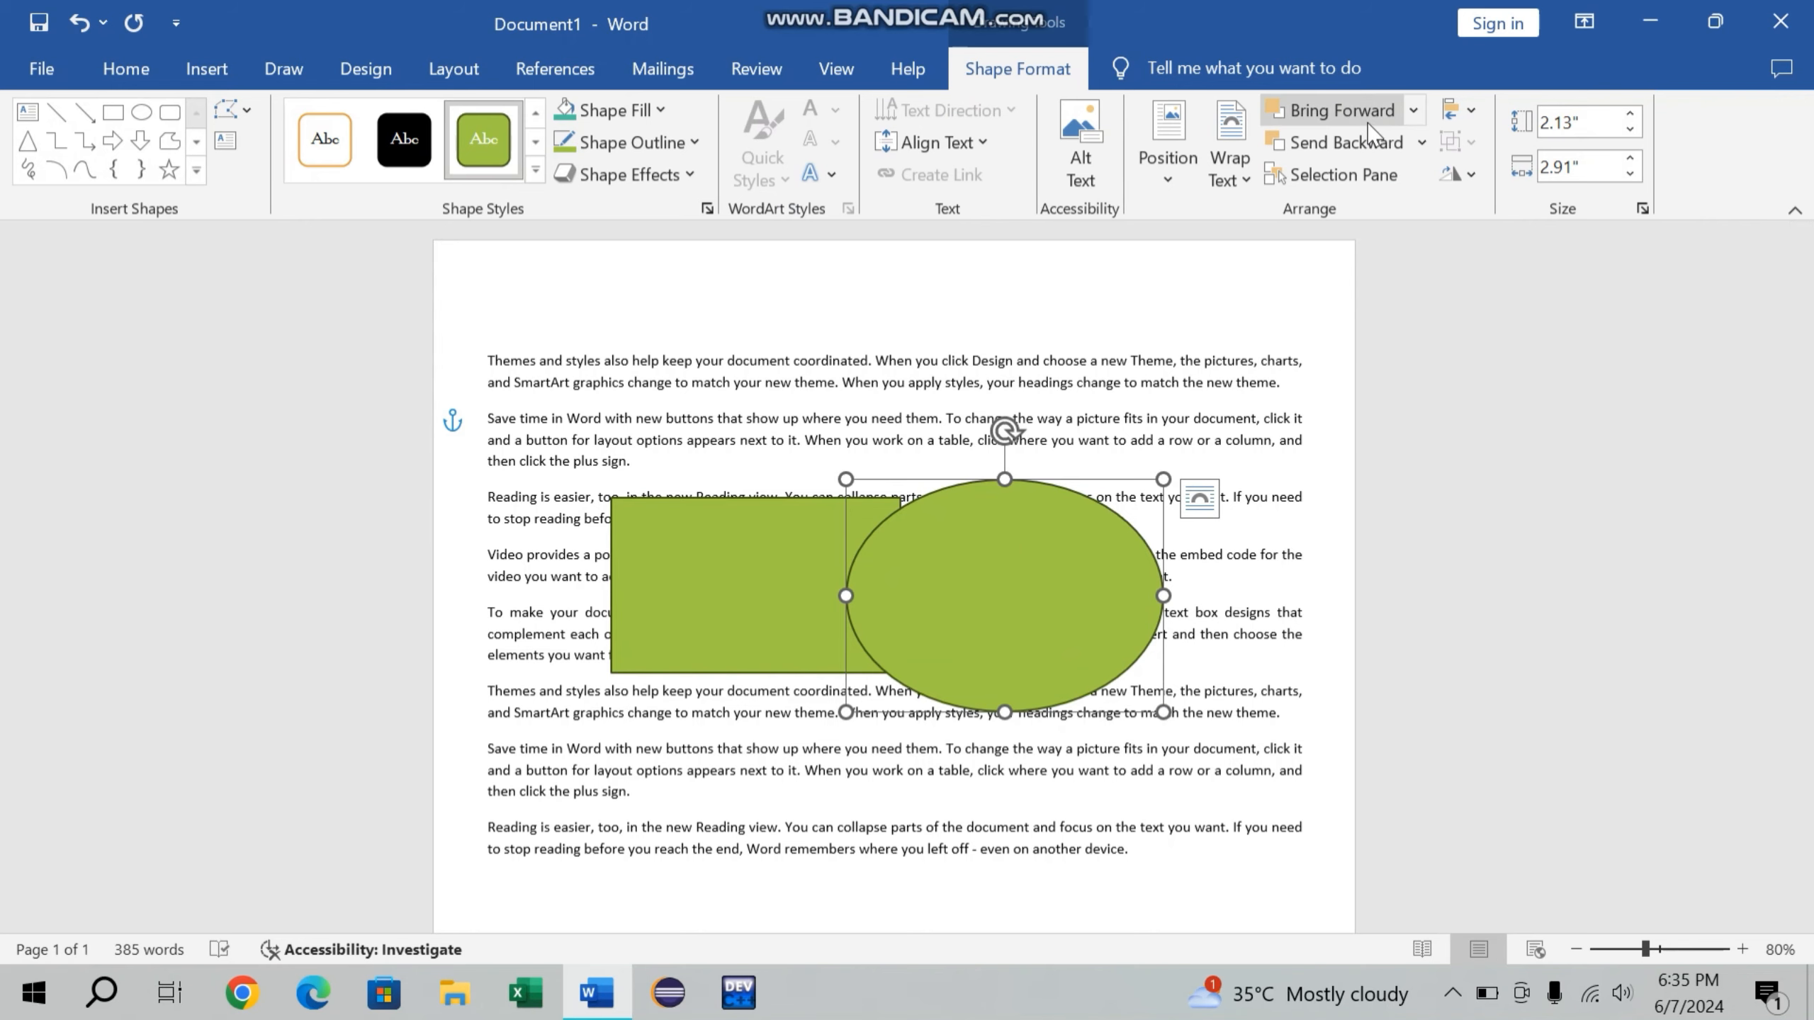
Apply the solid black shape style to the rectangle.
click(744, 540)
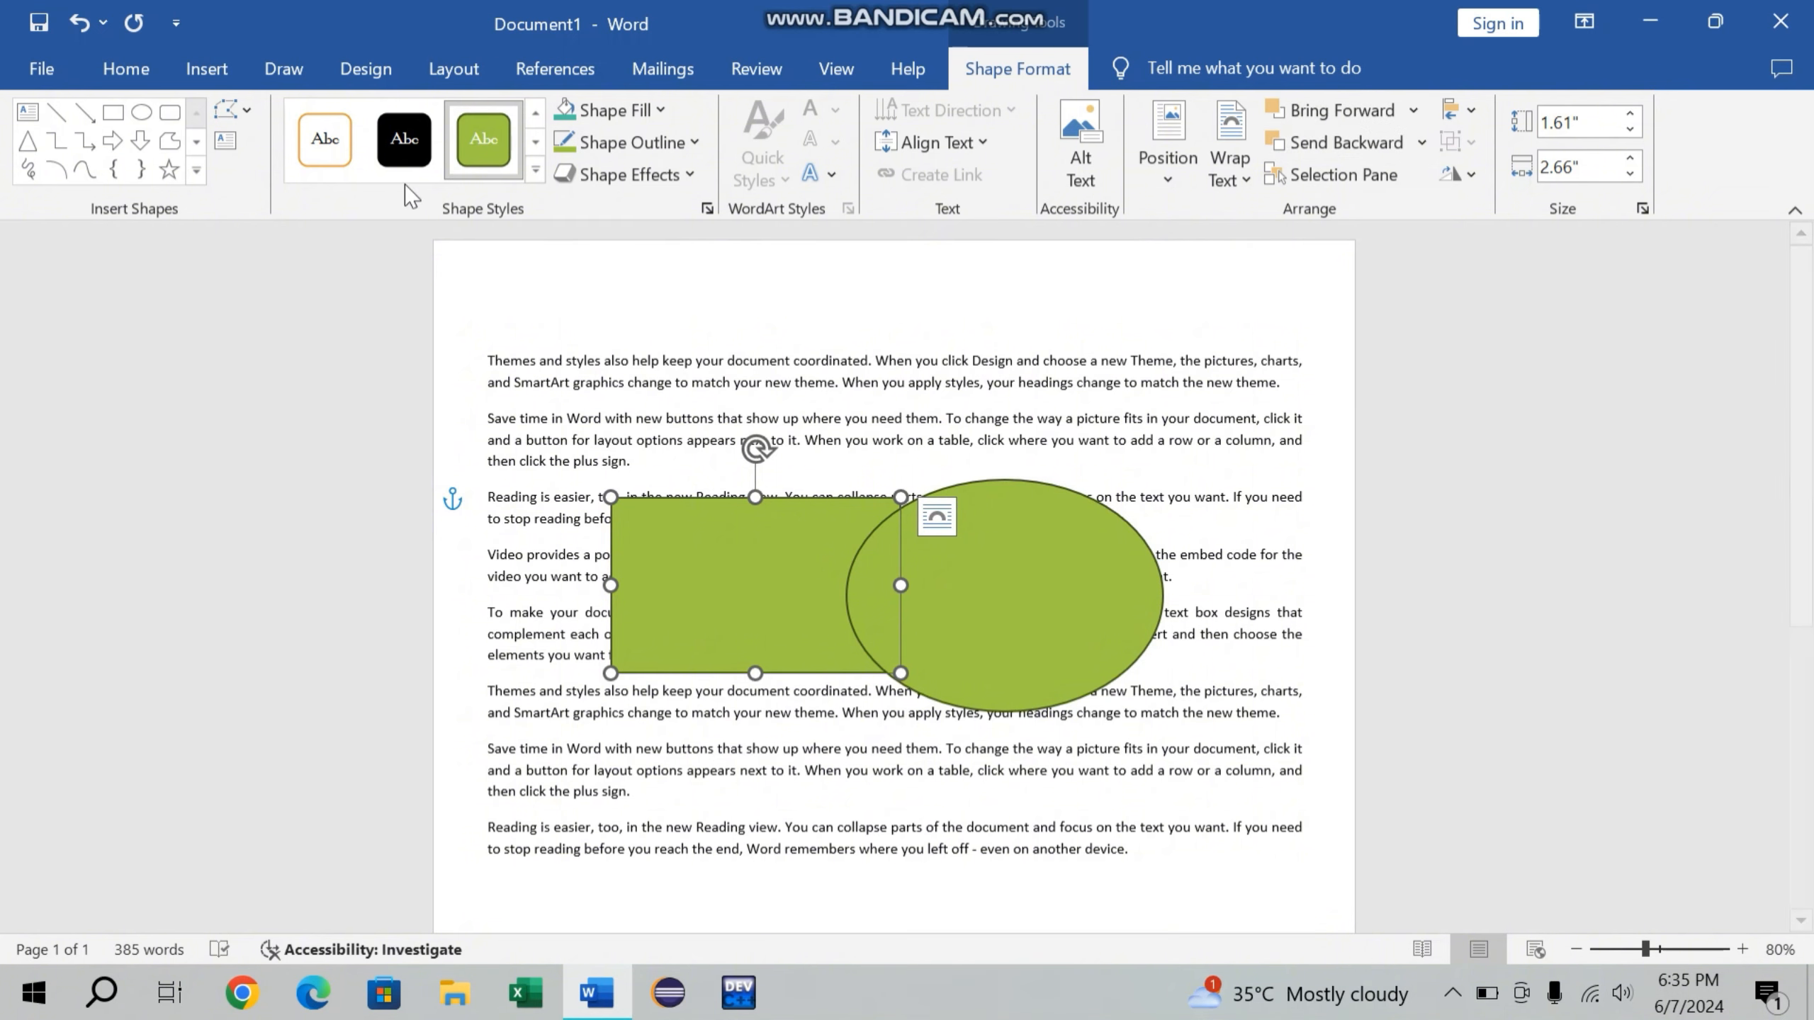
click(387, 139)
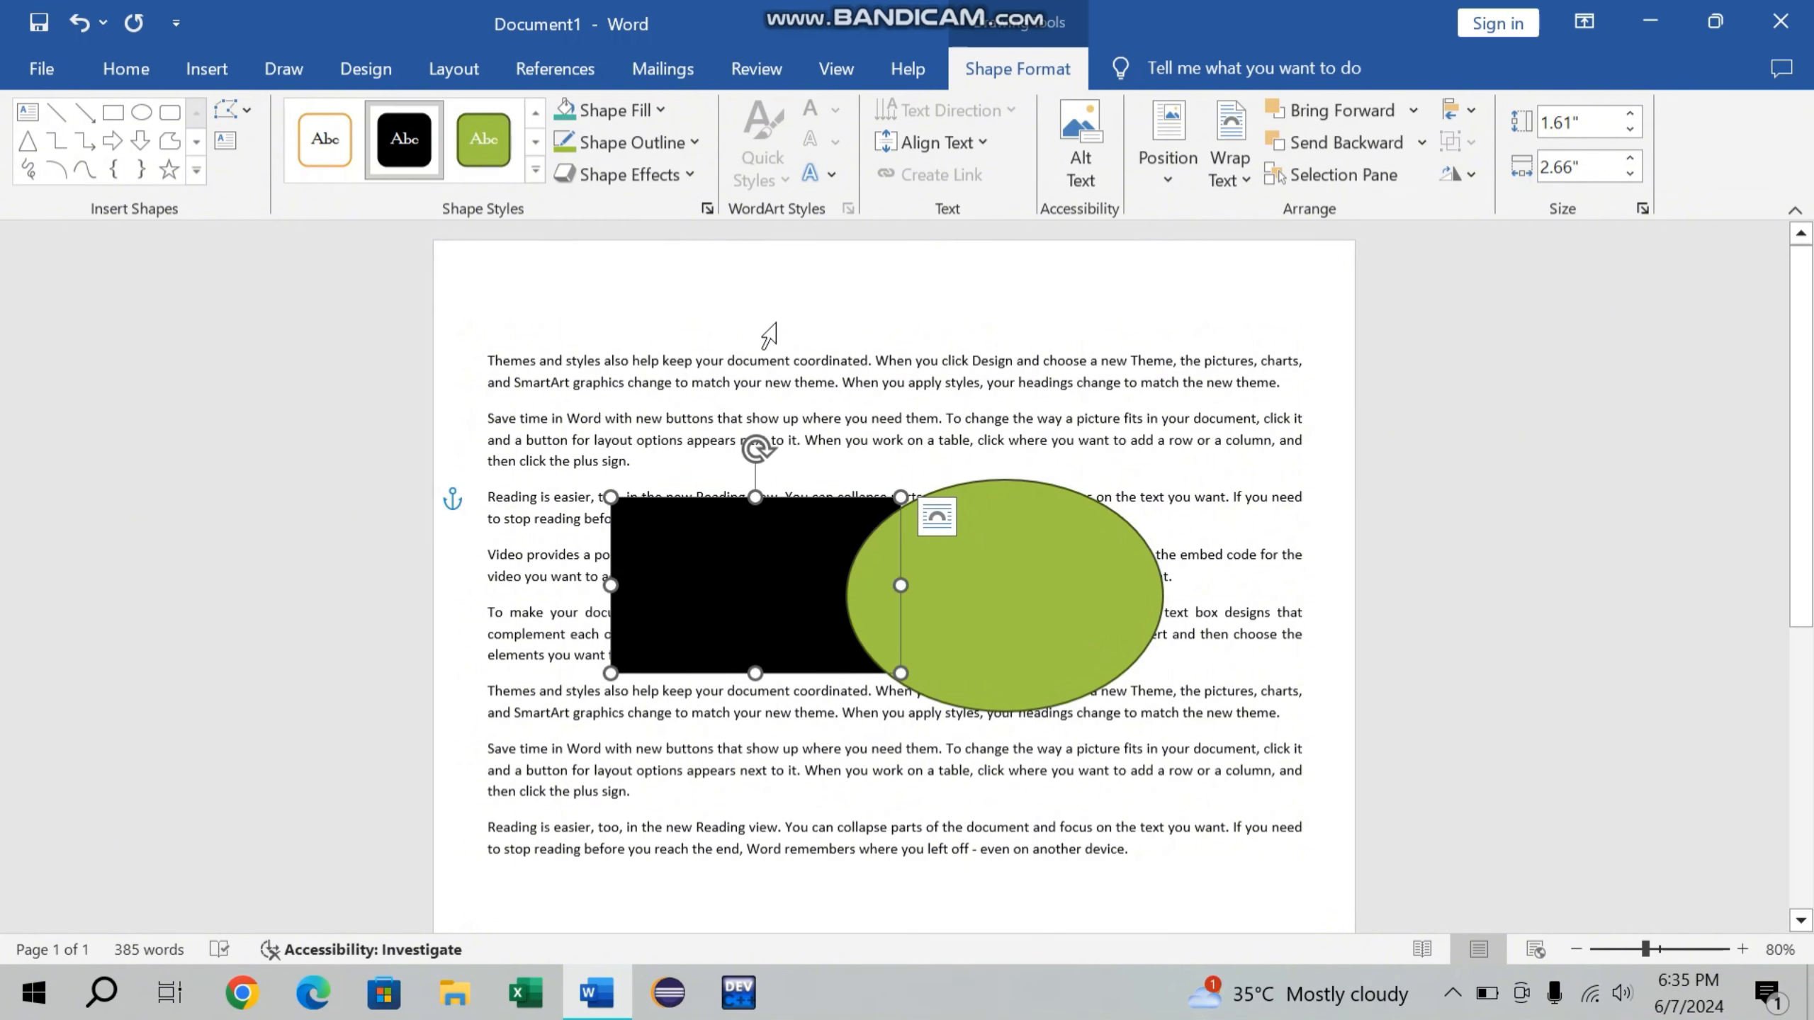
Try Bring Forward and Bring to Front on the black rectangle, and send it backward behind the oval again.
click(1411, 110)
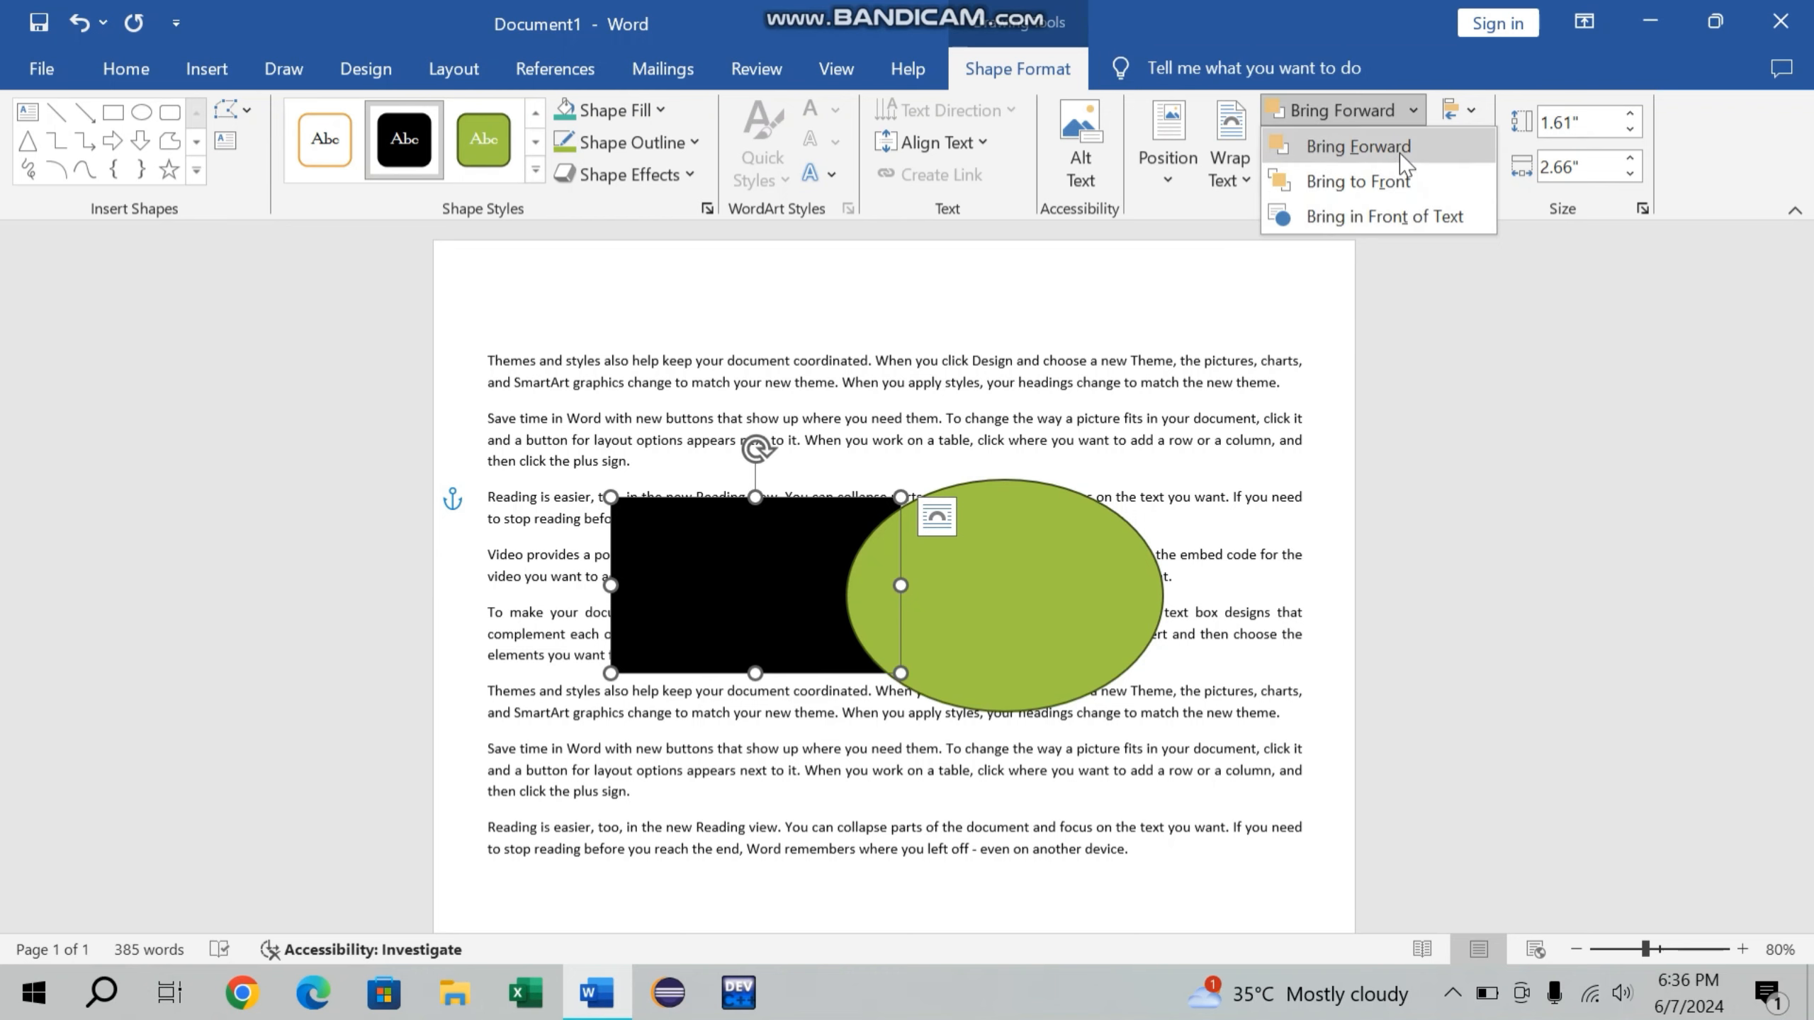
click(1361, 146)
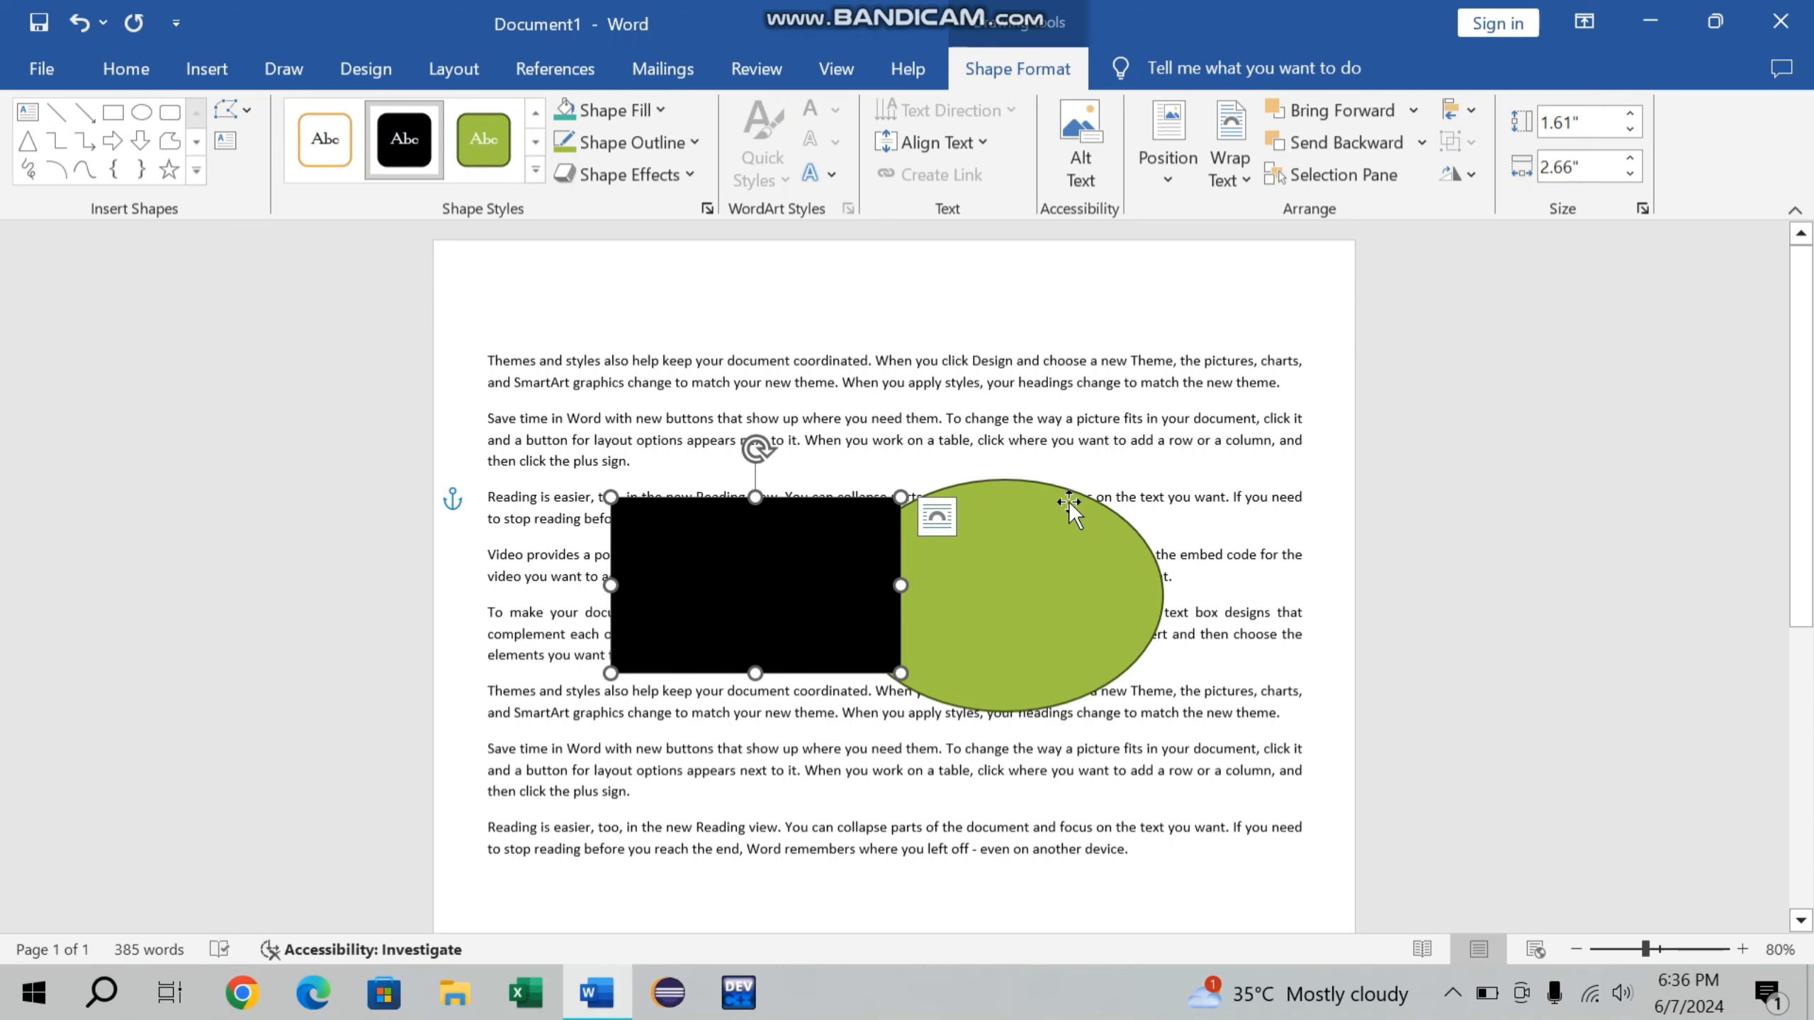
click(1413, 108)
click(1399, 183)
click(1420, 143)
click(1400, 171)
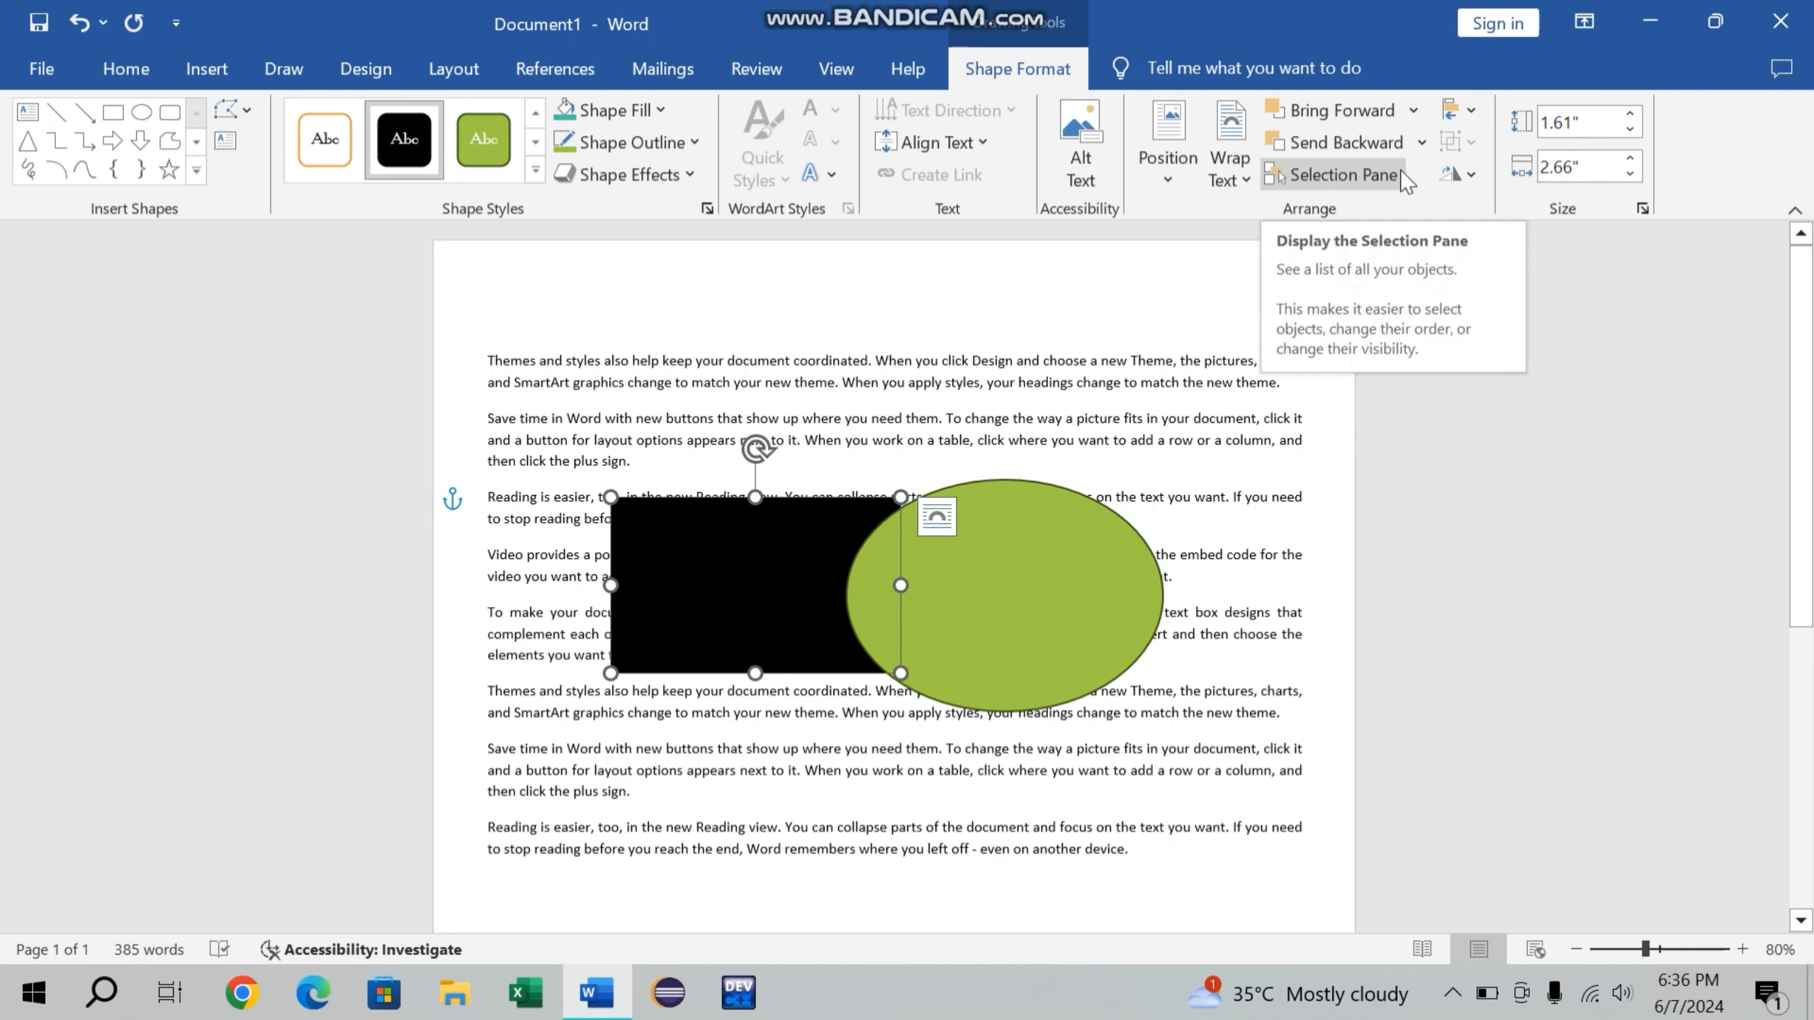
Display the list of the page's objects, select the oval and the rectangle alternately in it, and close the list.
click(1363, 173)
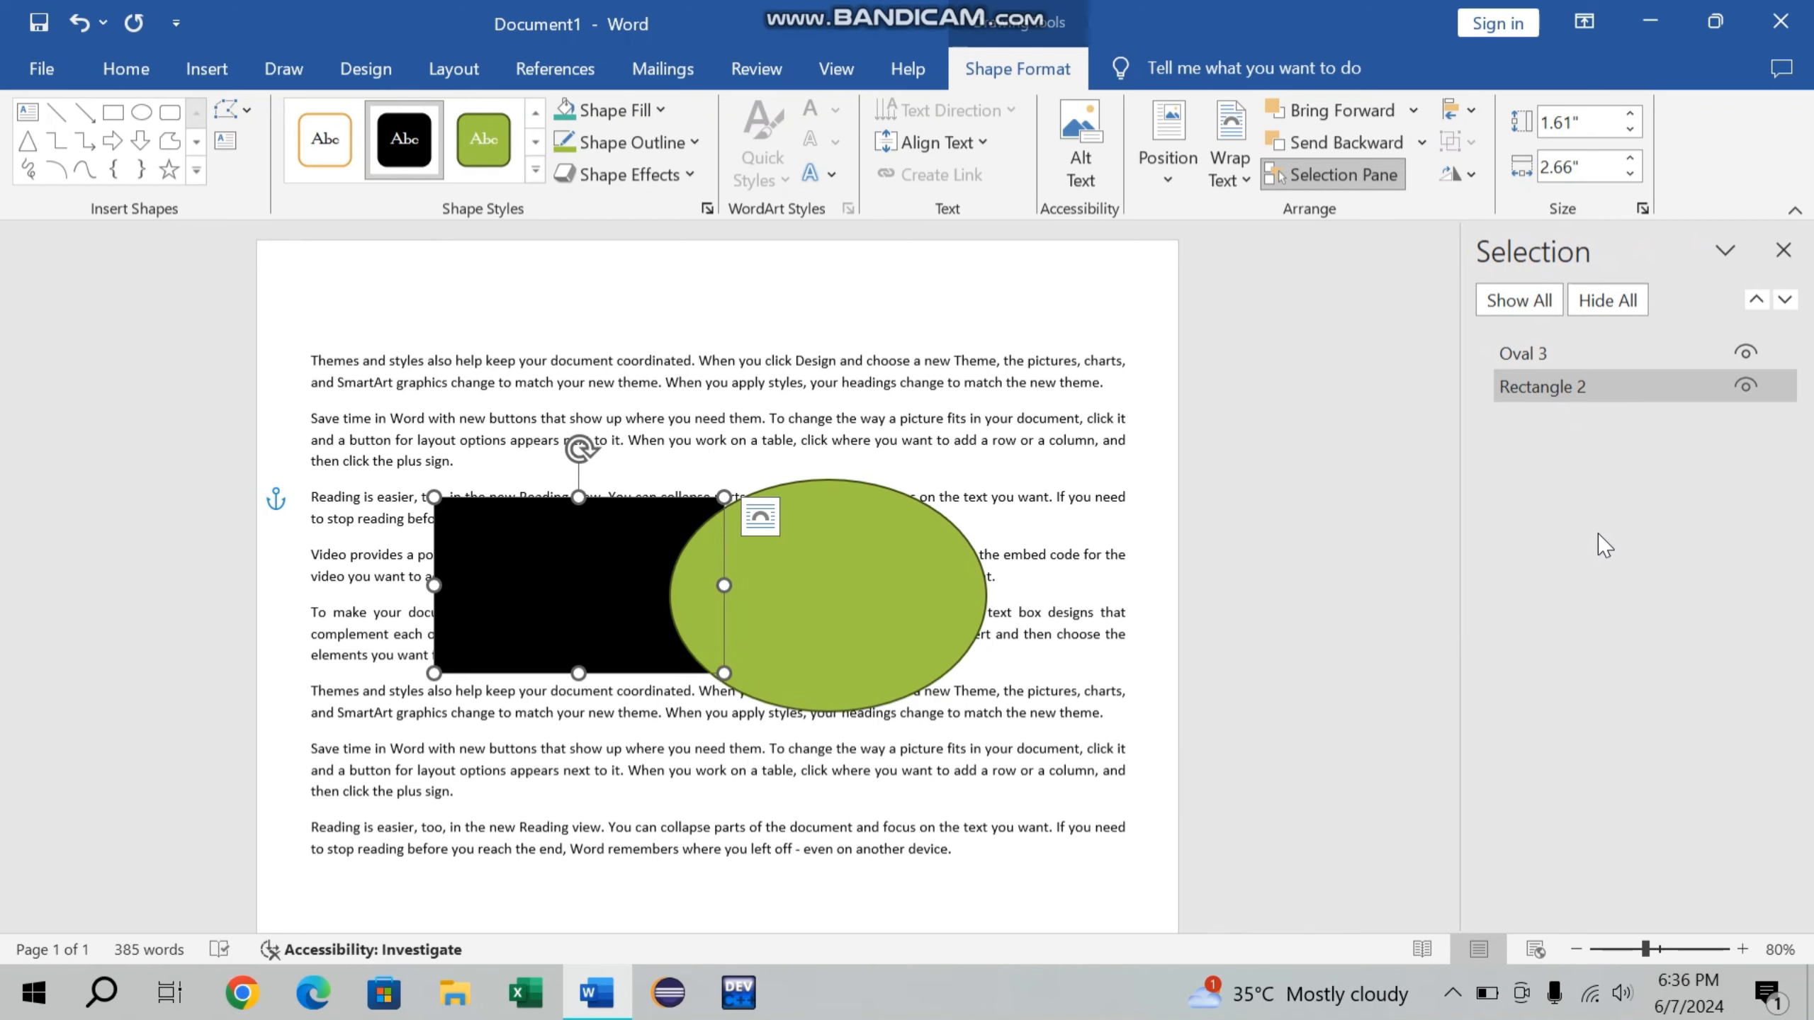
click(1578, 360)
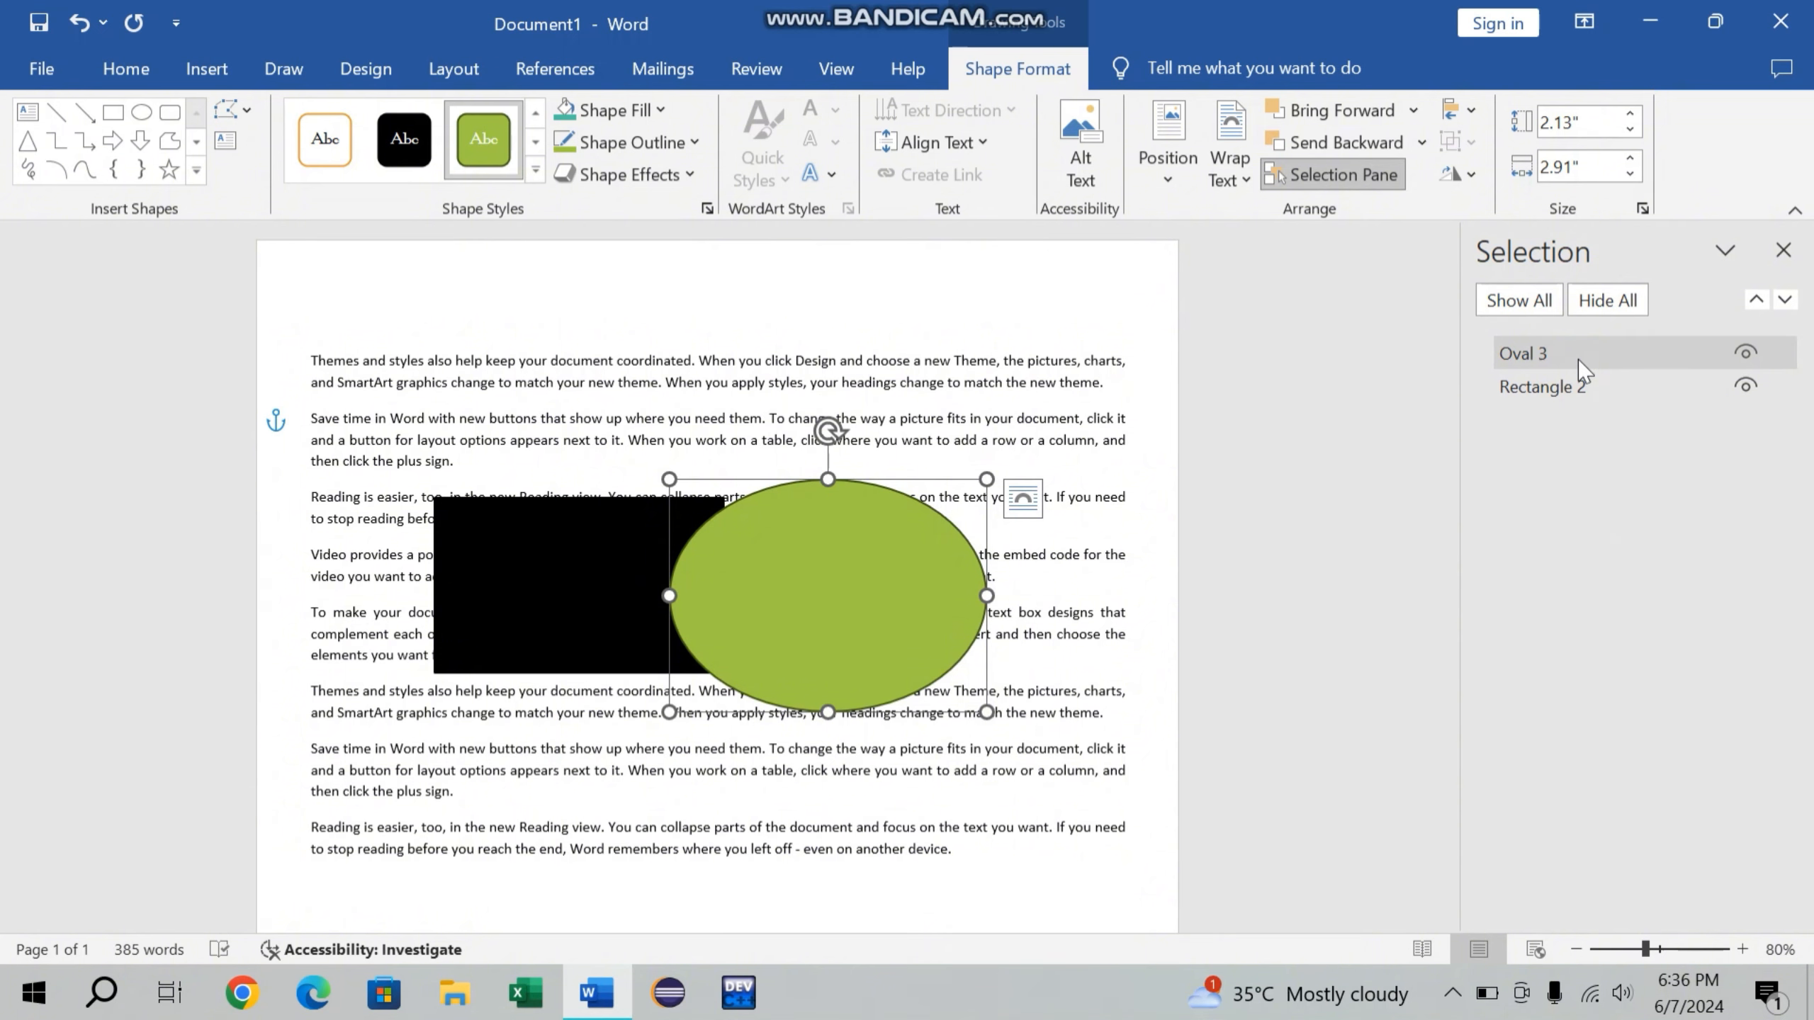
click(1576, 395)
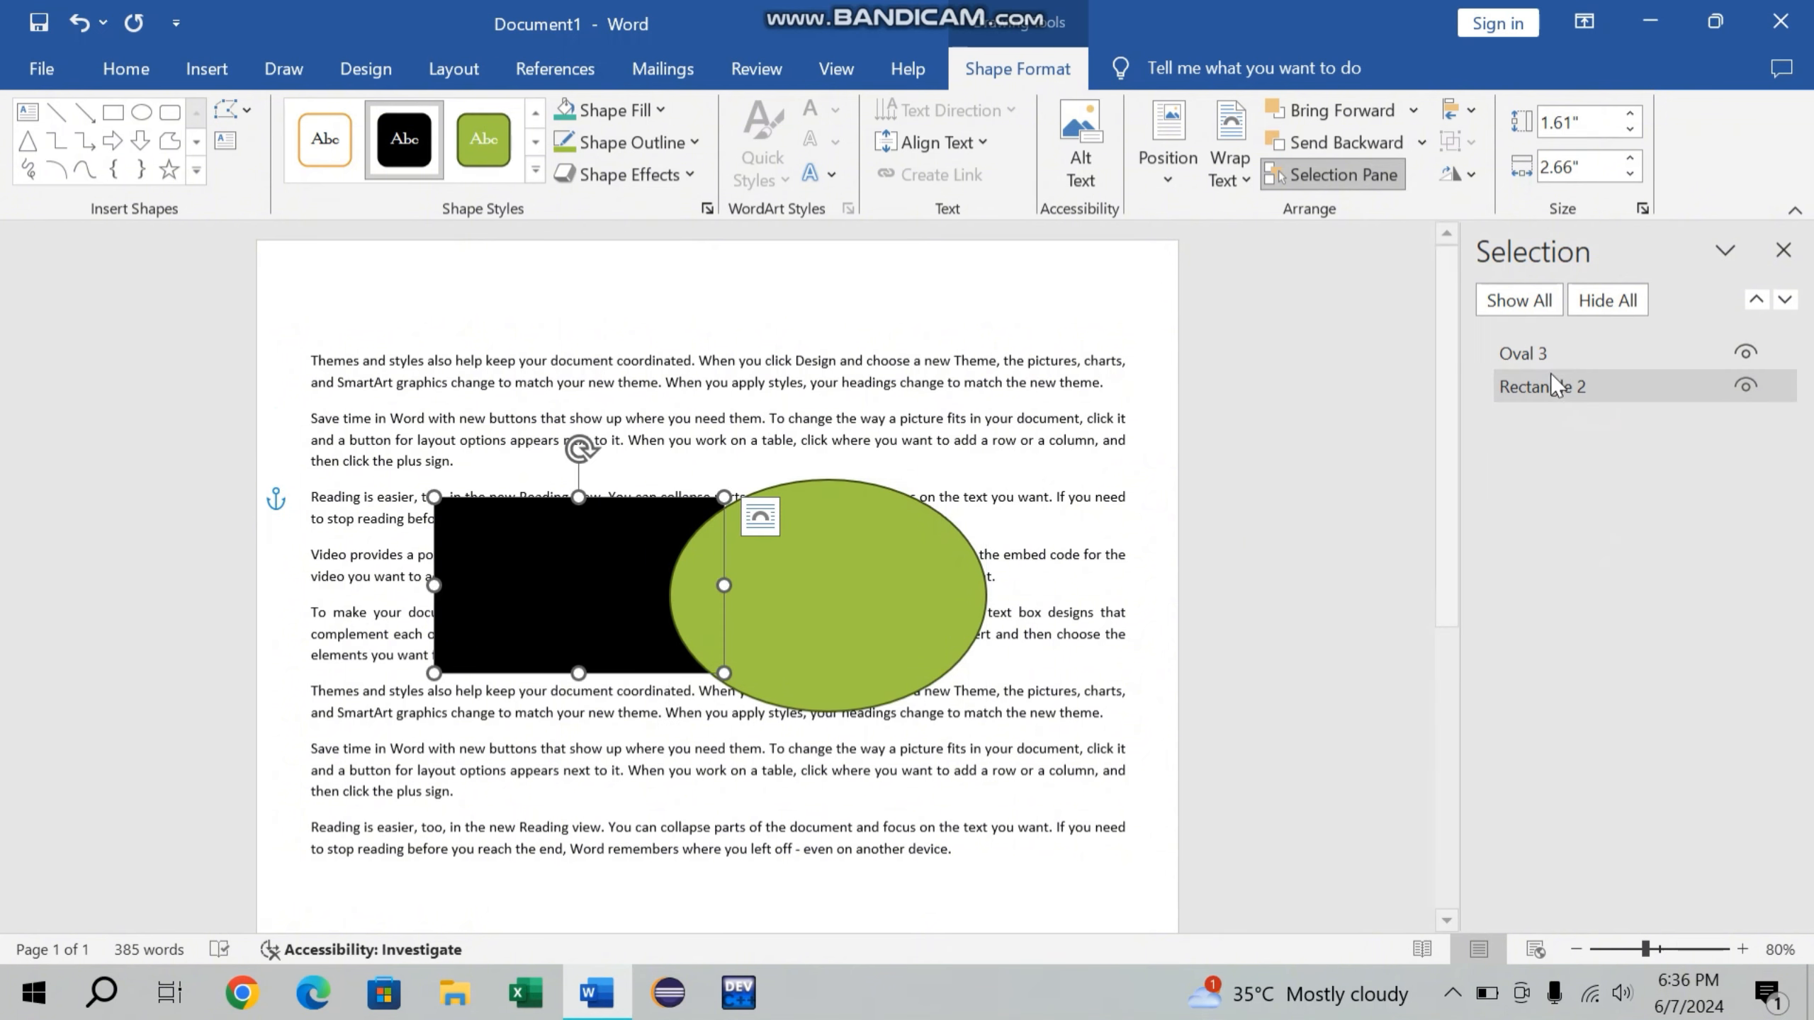
click(1597, 356)
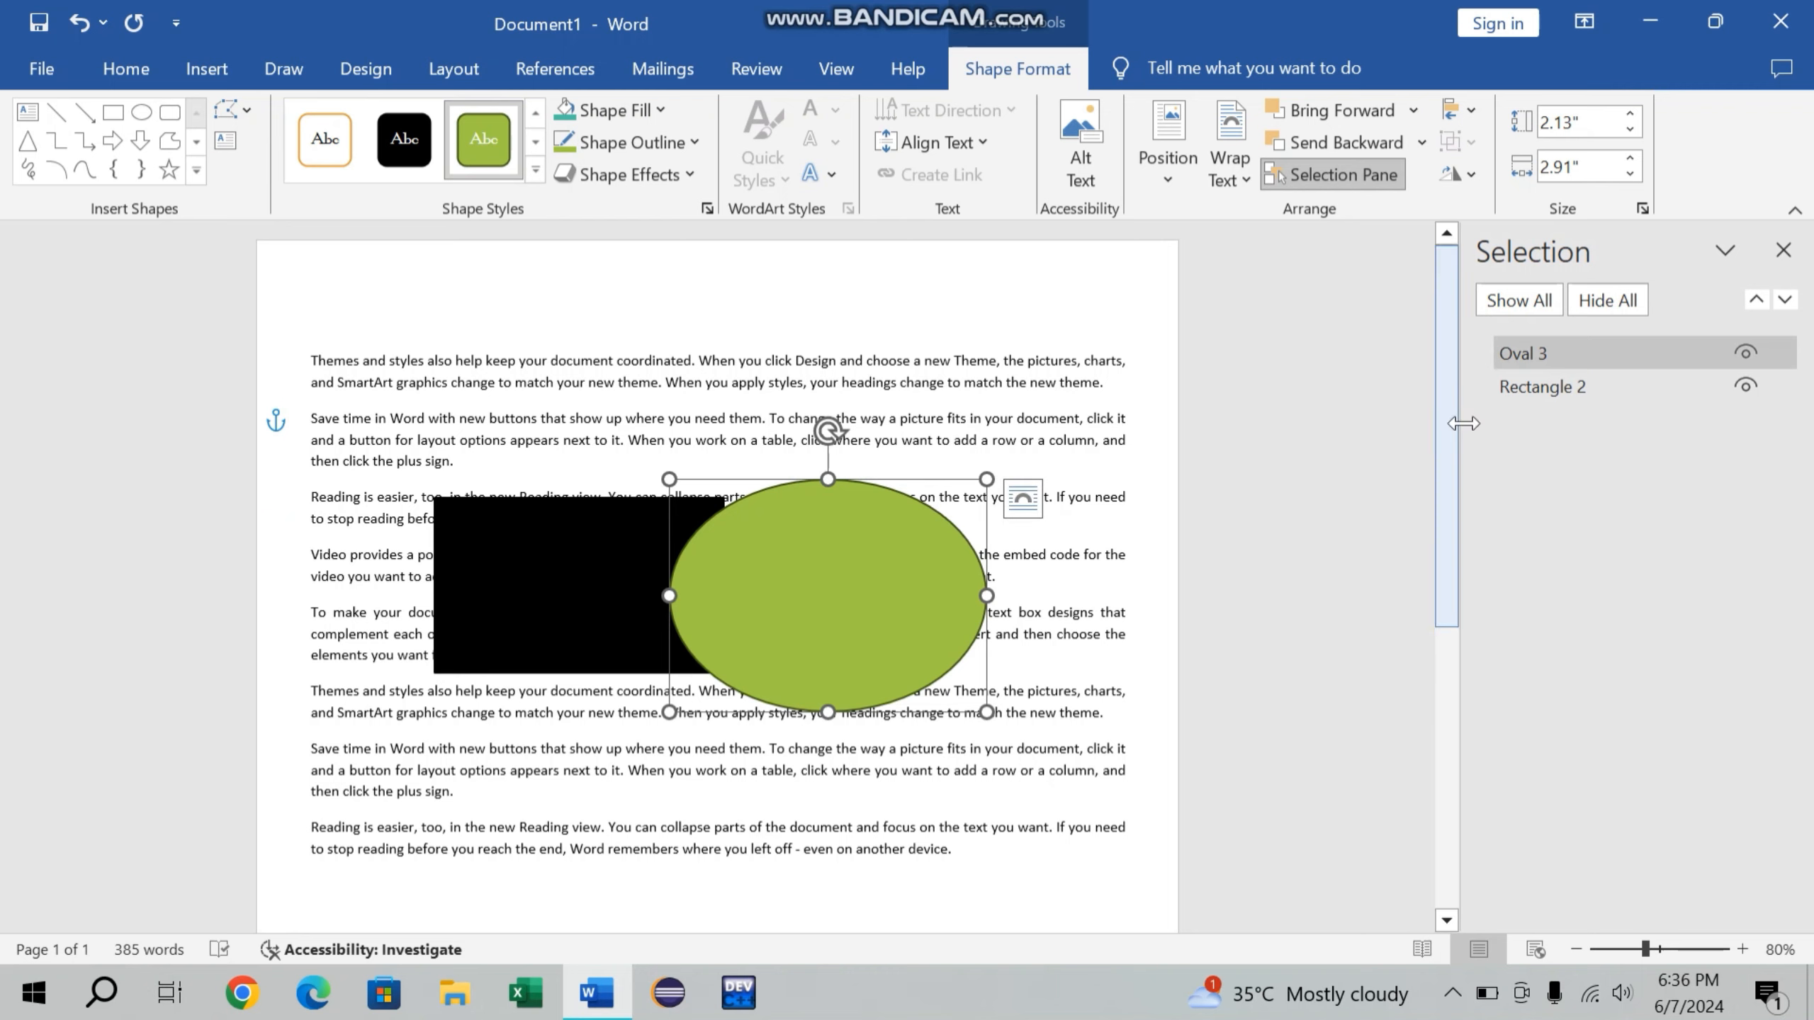
click(1562, 398)
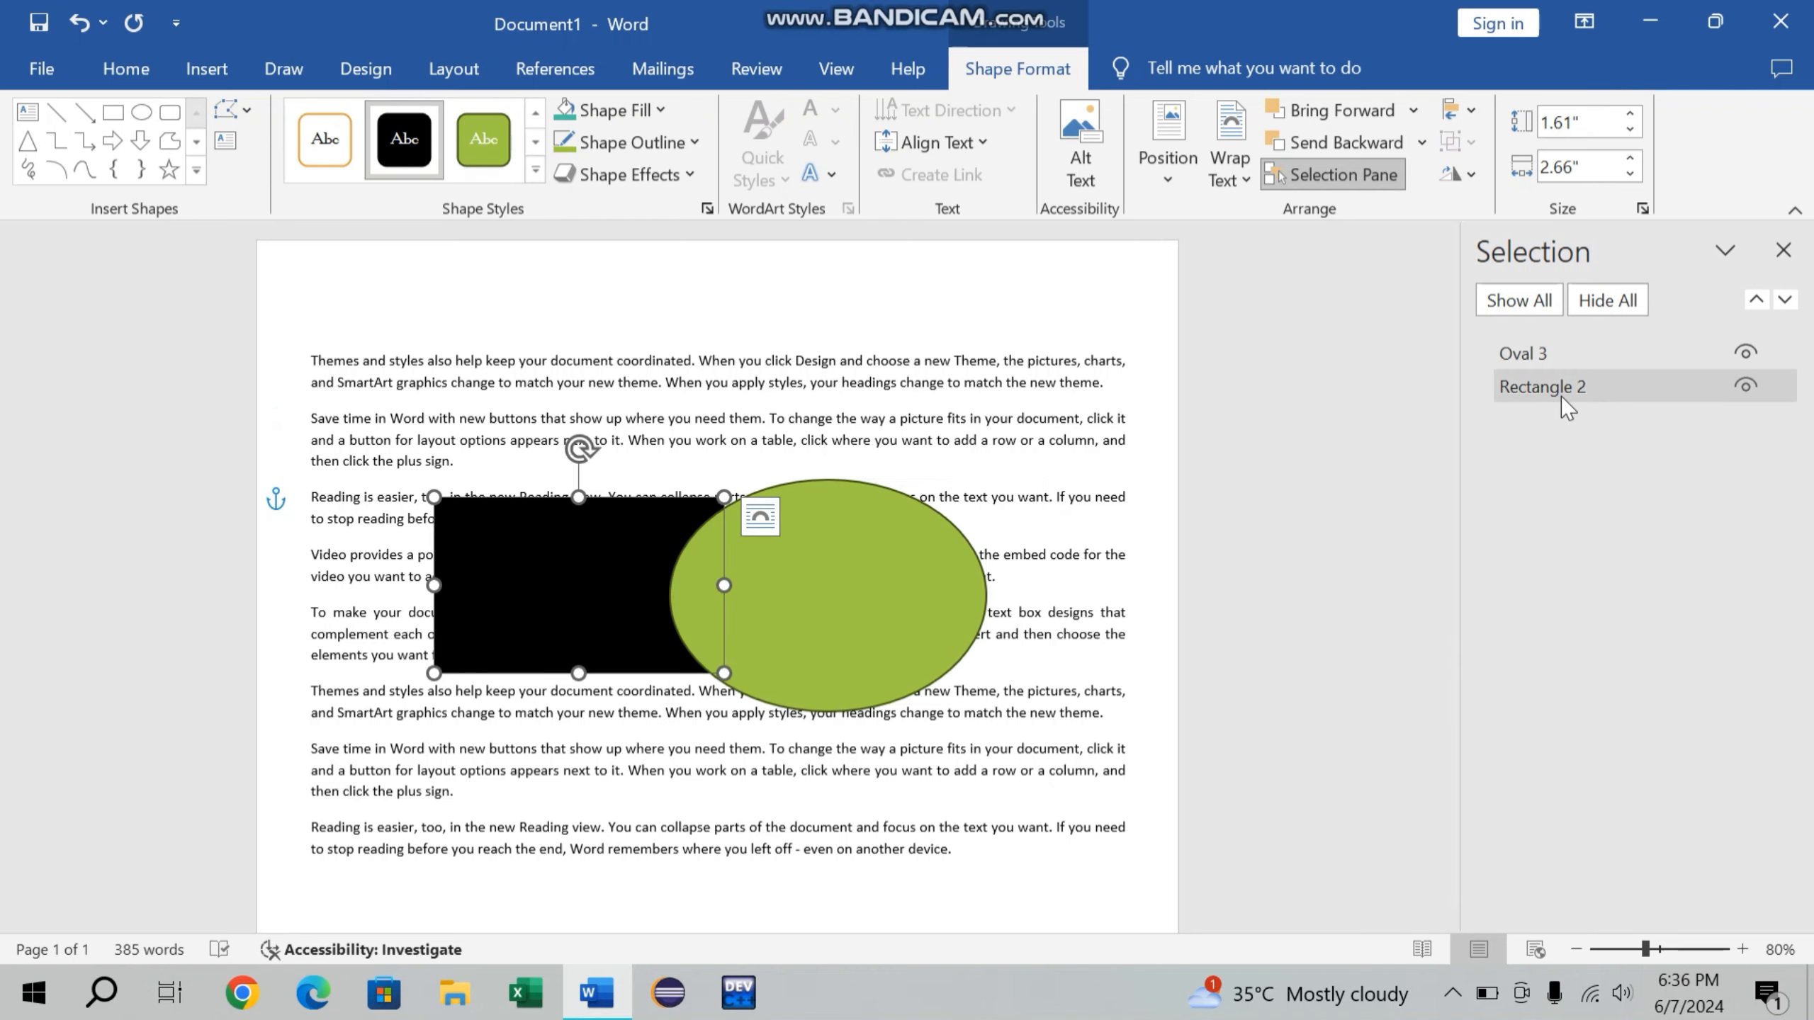
click(1783, 253)
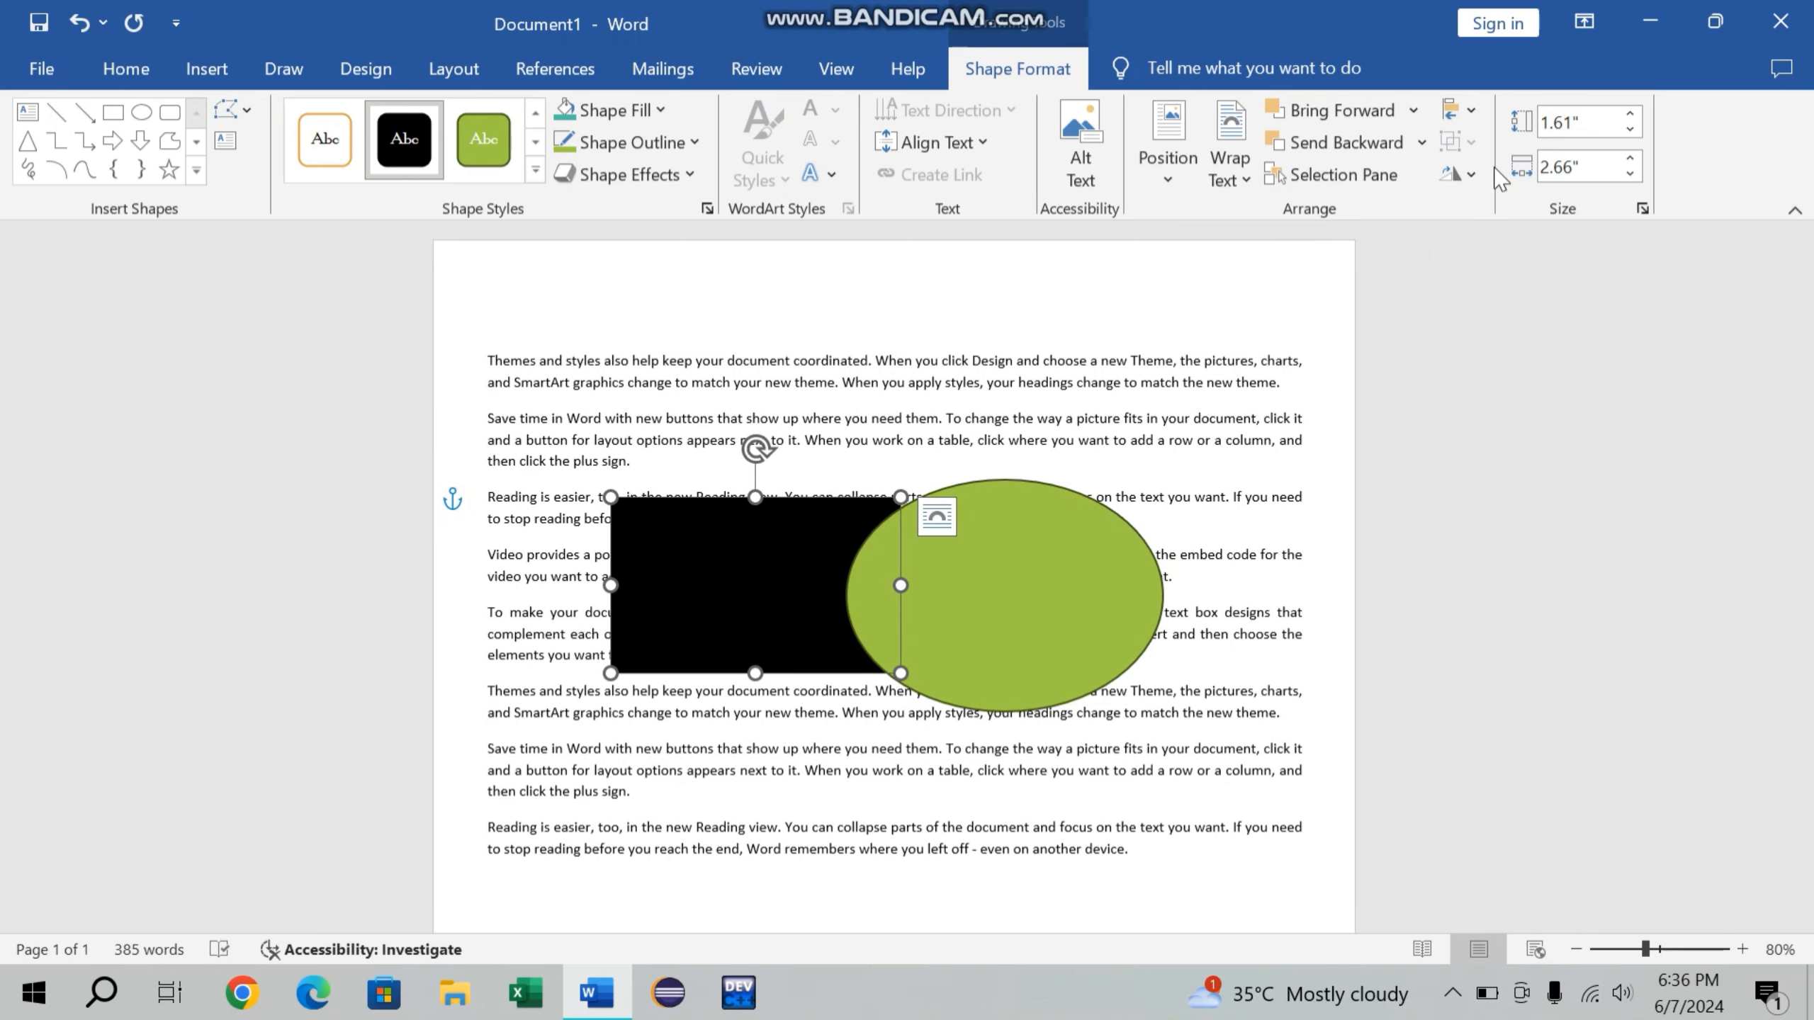